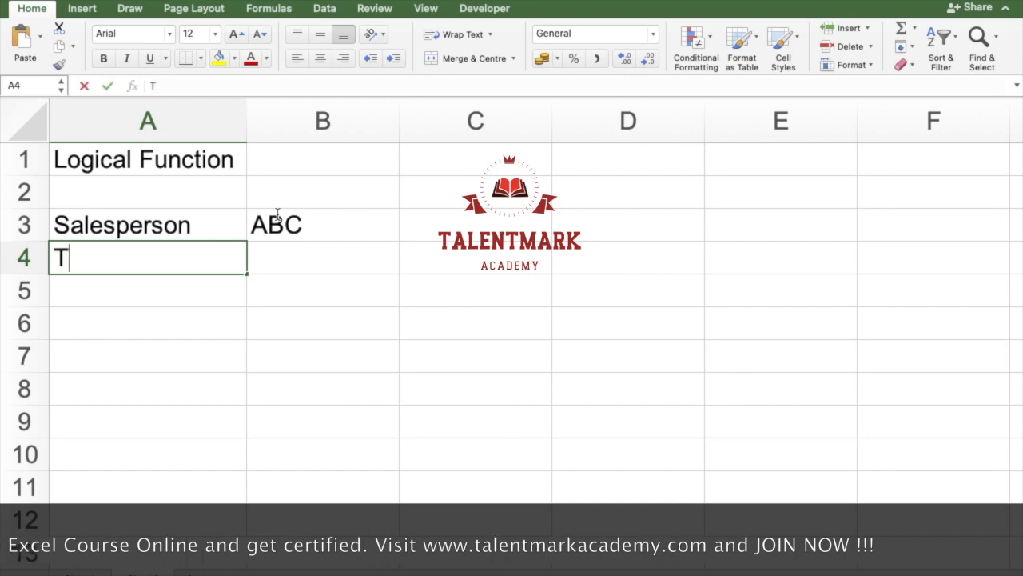
Step: Label A4 as Target, enter 1000000 in B4, and apply the rupee accounting format to that value
type("get")
key("Tab")
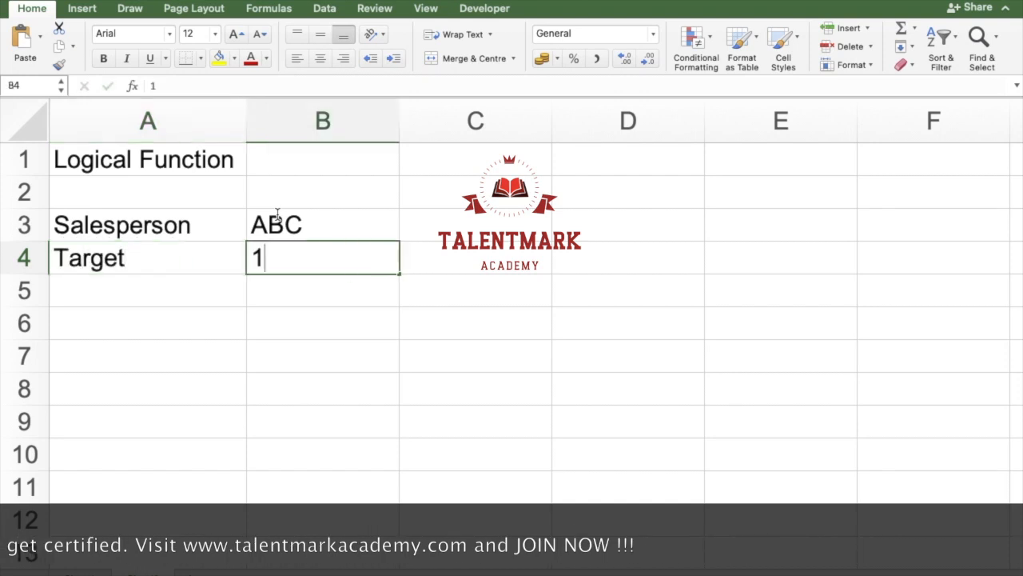
type("1000000")
key("Return")
key("Up")
key("Right")
left_click(541, 61)
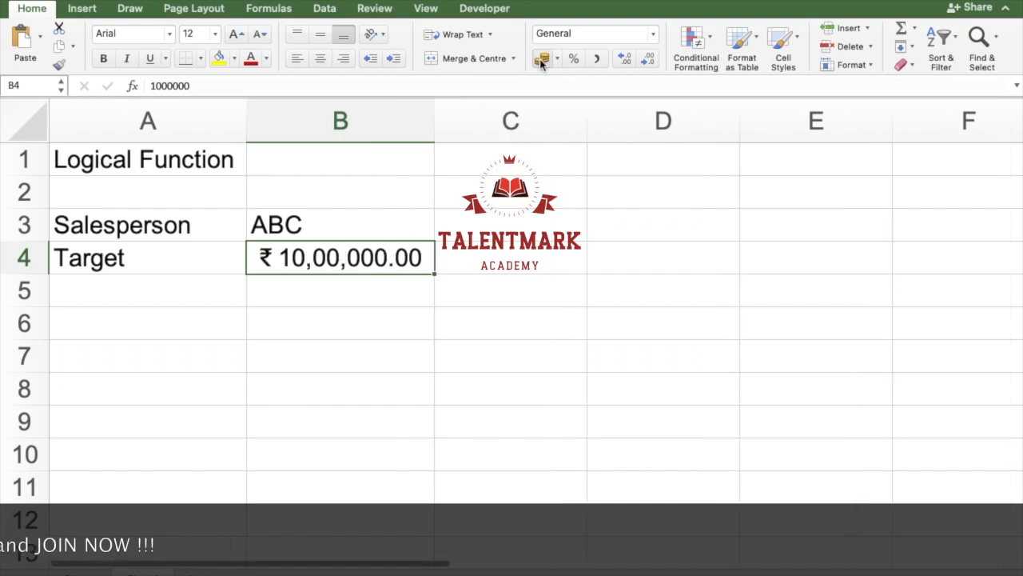
Step: Label A5 as Actual, enter 9,50,000 in B5, and apply the rupee accounting format to that value
left_click(155, 282)
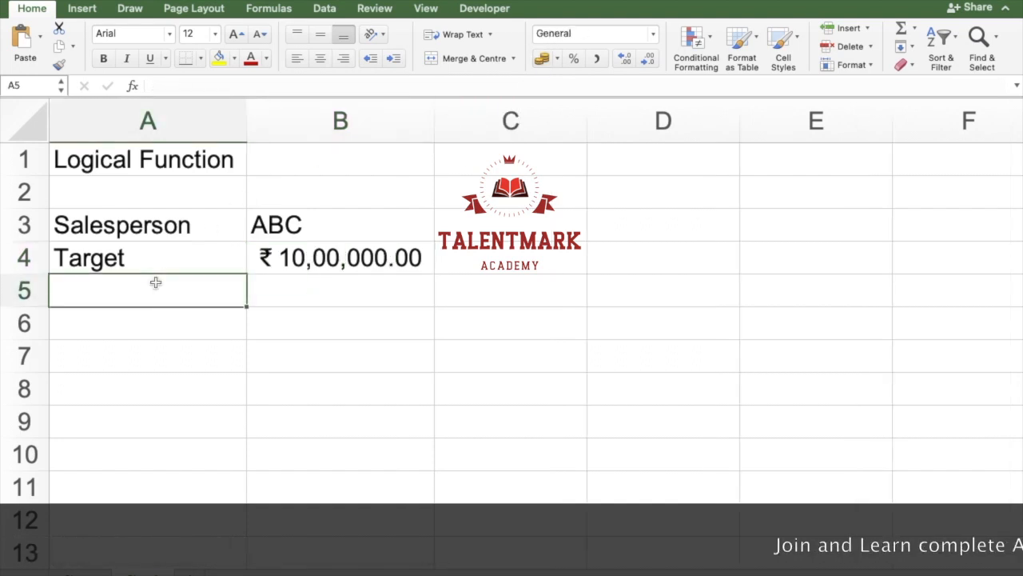
type("Act")
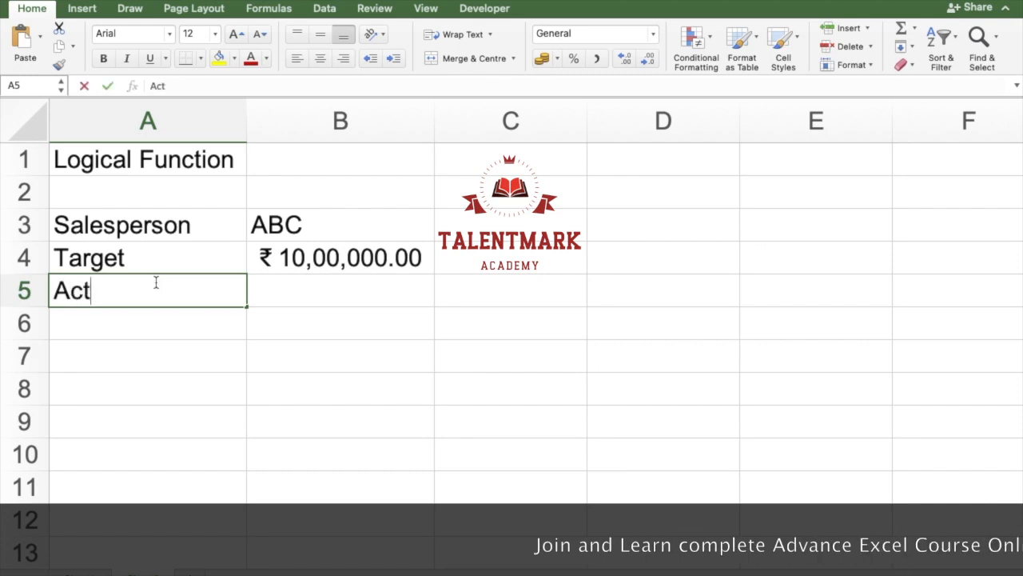
type("ual")
key("Tab")
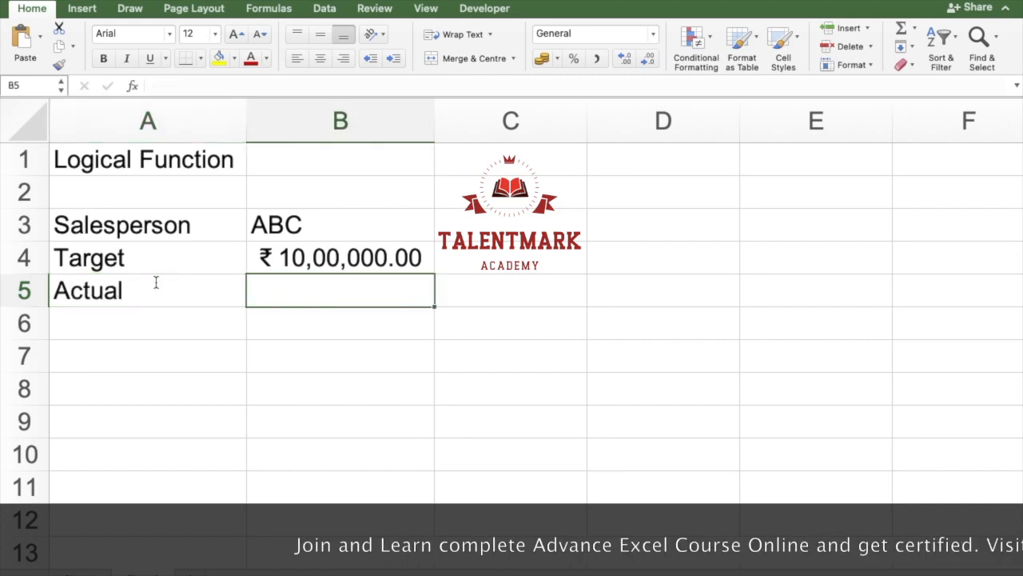
type("9,50,000")
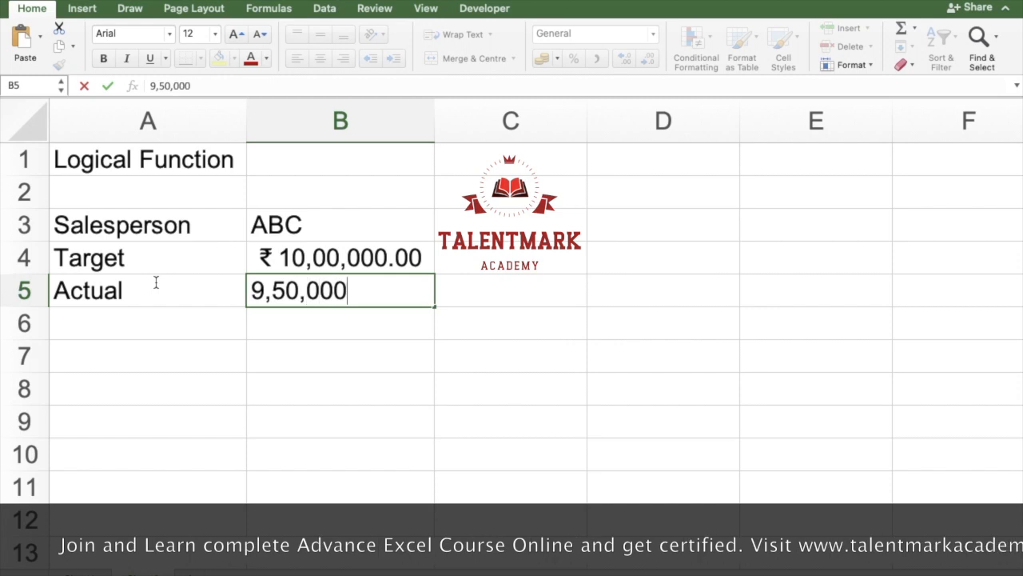
key("Return")
key("Up")
key("Right")
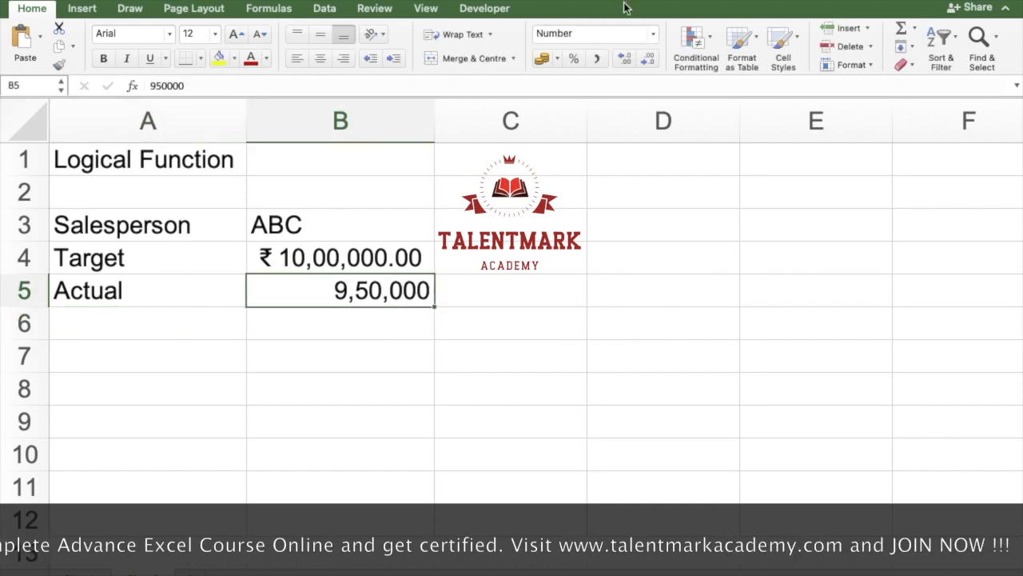
left_click(544, 57)
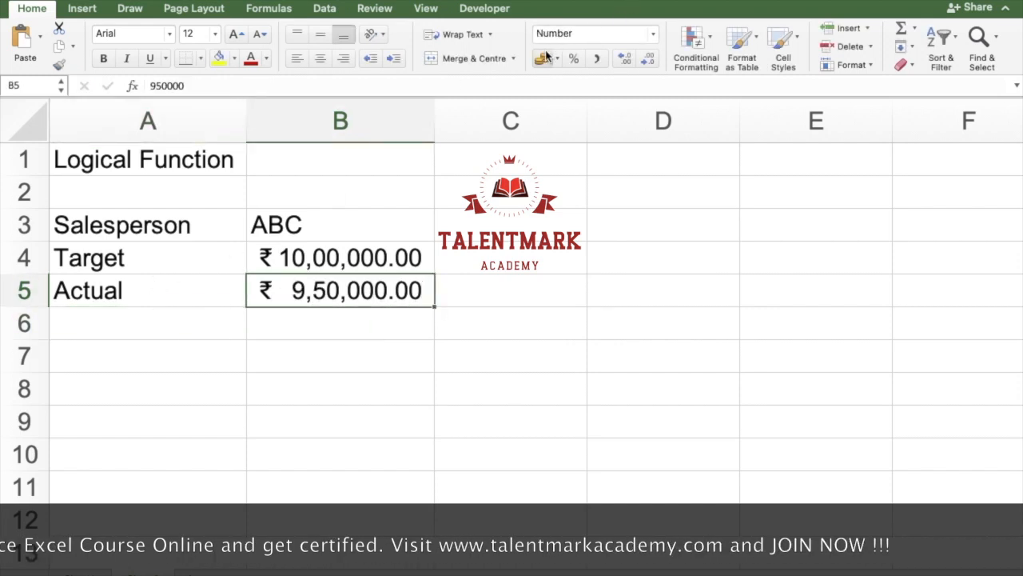
Step: Add a Bonus label in A6 with a value of 5% in B6
left_click(175, 328)
type("Bonus")
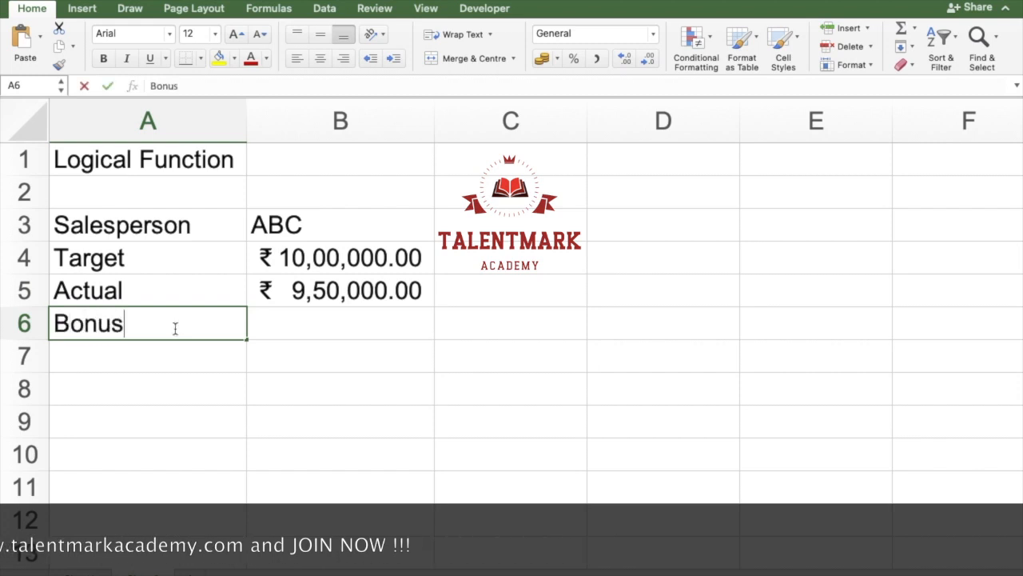
key("Tab")
type("5%")
key("Return")
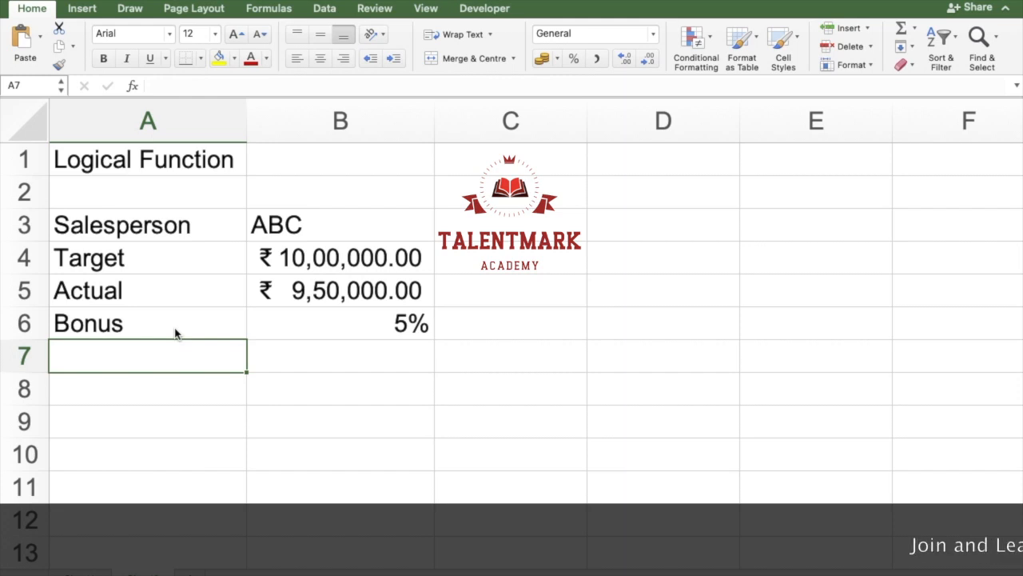
key("Tab")
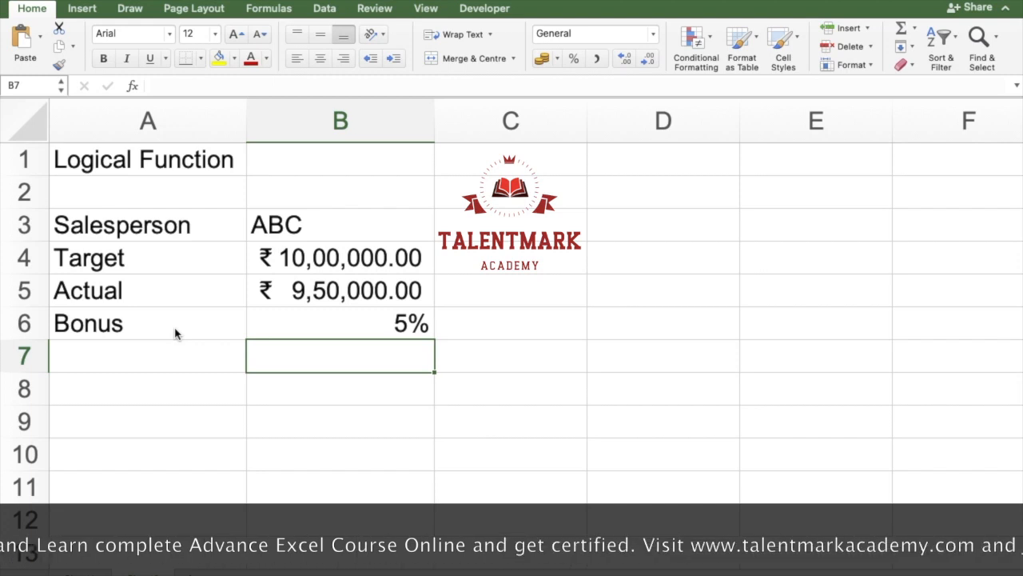
key("Up")
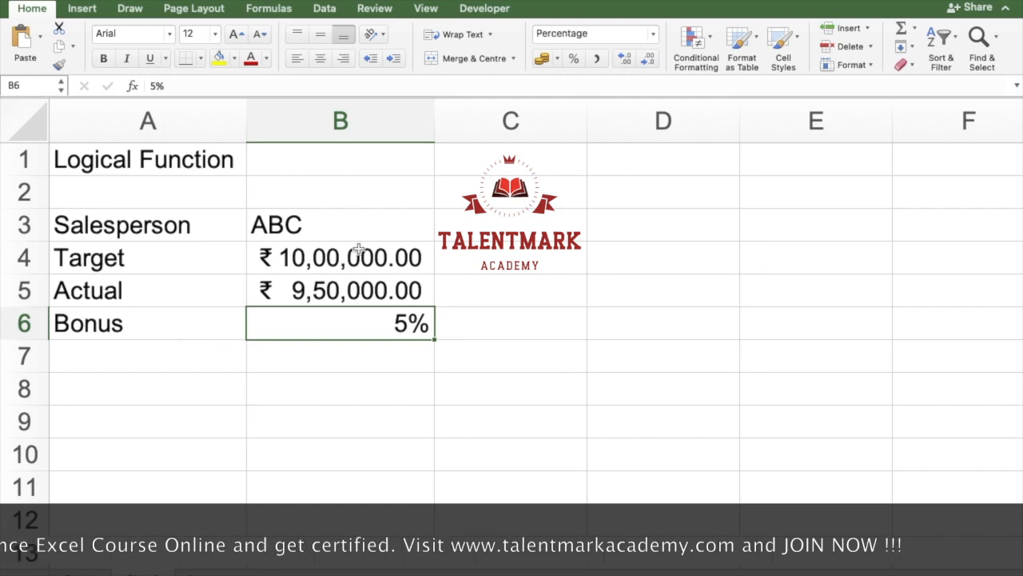
left_click(345, 257)
left_click_drag(348, 289, 350, 311)
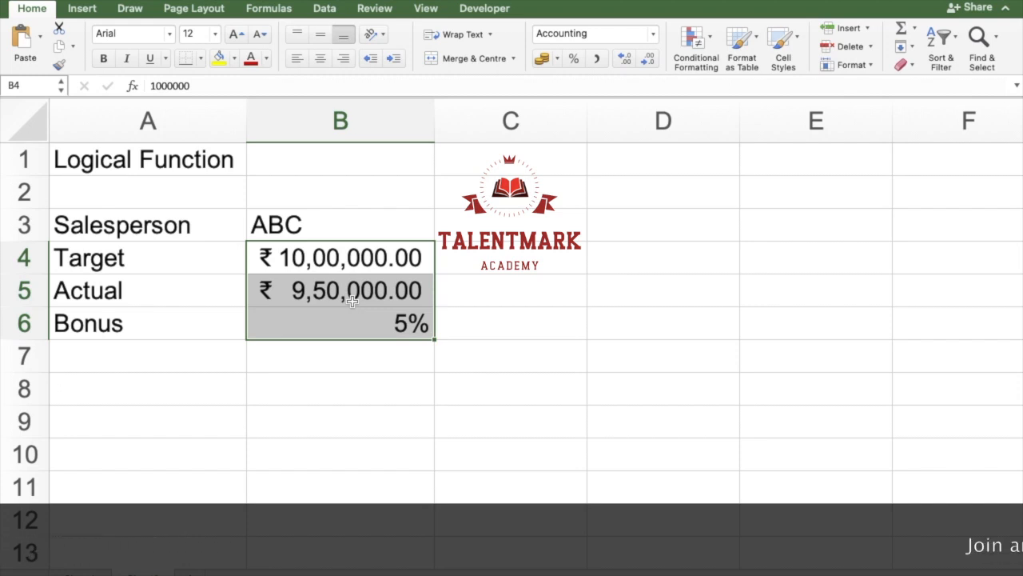
Step: Enter the heading Logical Operators in A8, below the salesperson data
key("Down")
key("Down")
key("Down")
key("Left")
key("Down")
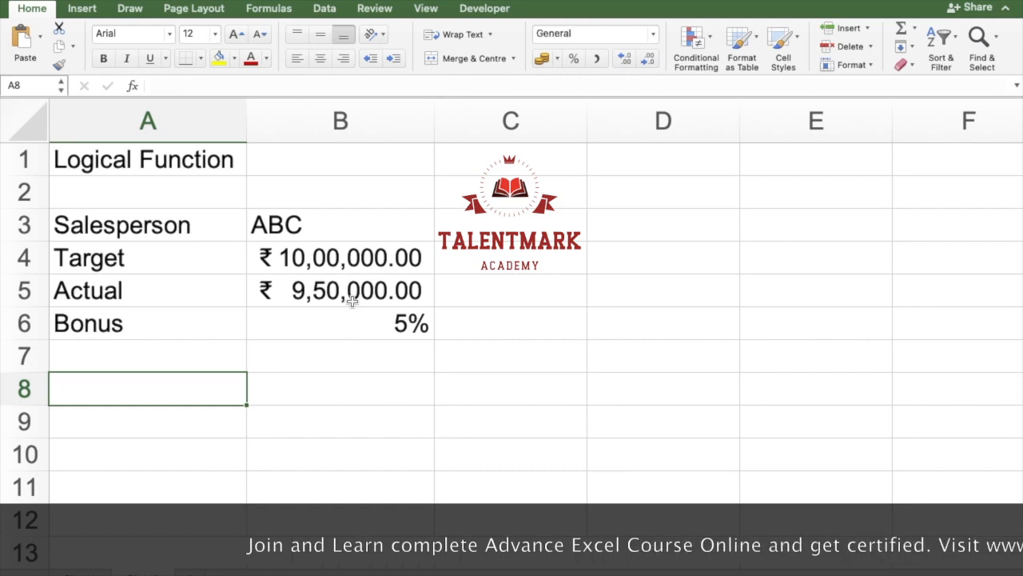
type("Logical Operators")
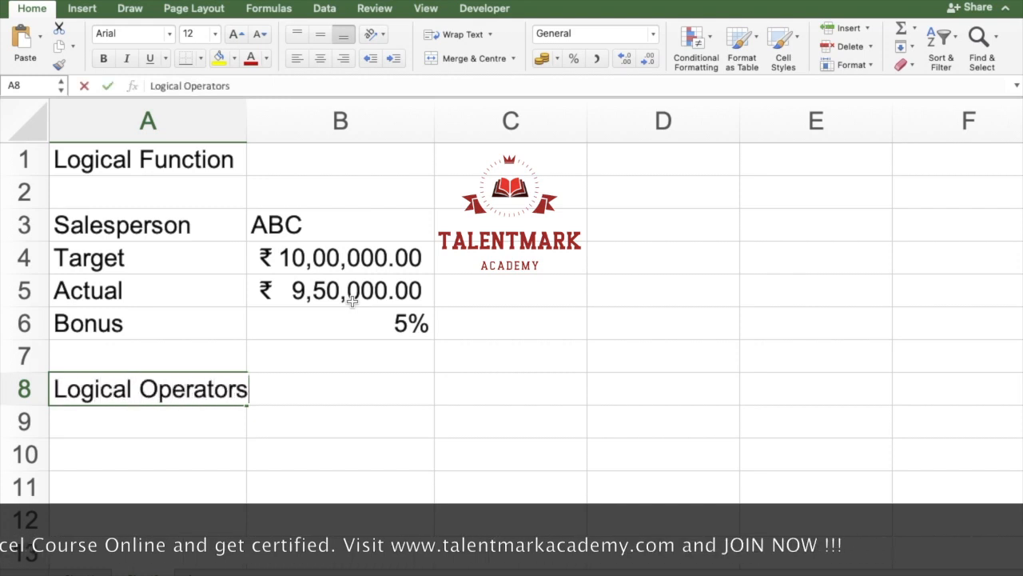
key("Tab")
key("Return")
key("Return")
key("Down")
key("Down")
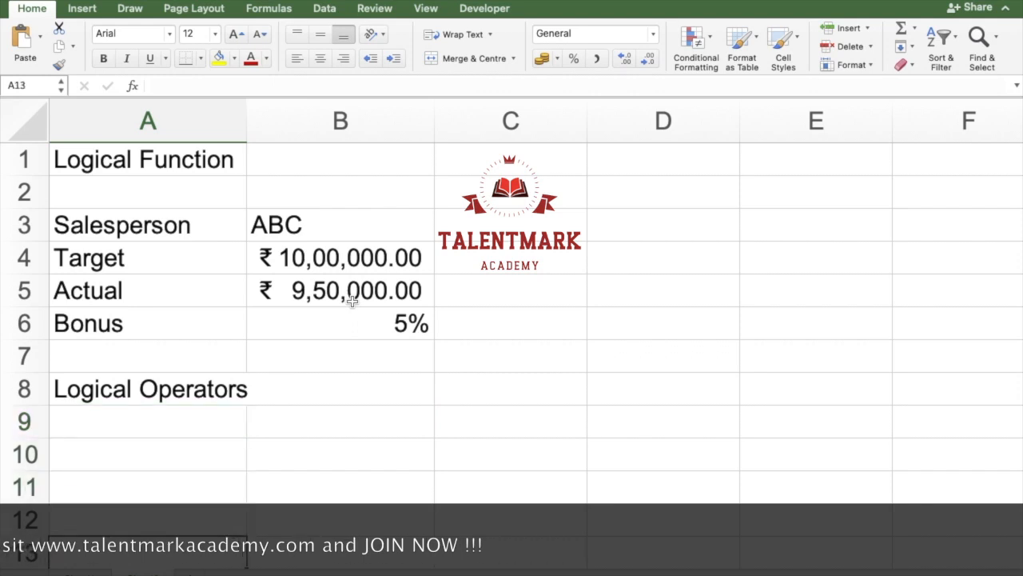
key("Down")
key("Up")
key("Up")
key("Up")
key("Up")
key("Up")
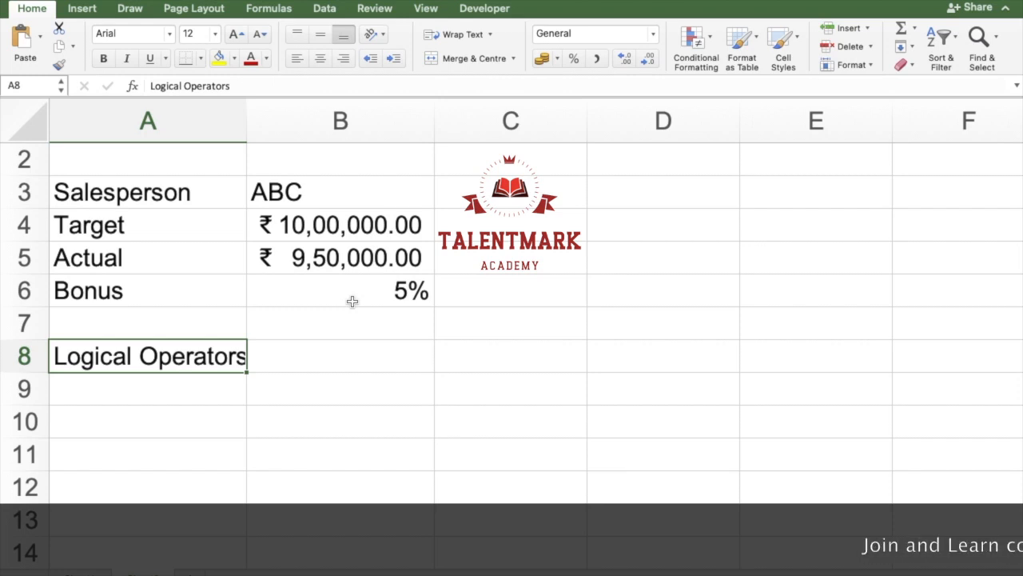
Step: List the operators >, < and <> in cells A10 to A12 under the Logical Operators heading
key("Down")
key("Down")
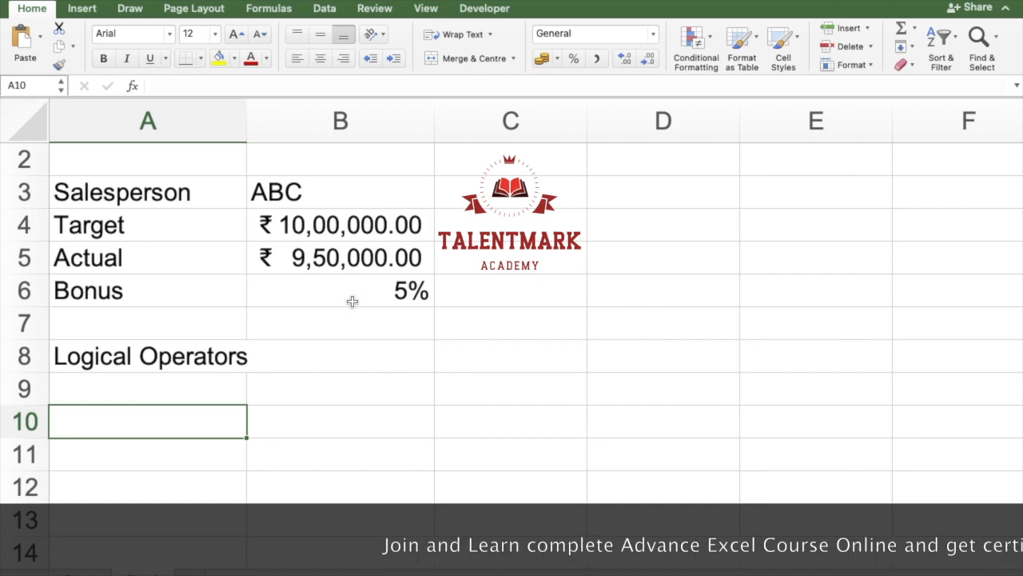
scroll(352, 300, "down", 5)
scroll(352, 300, "up", 1)
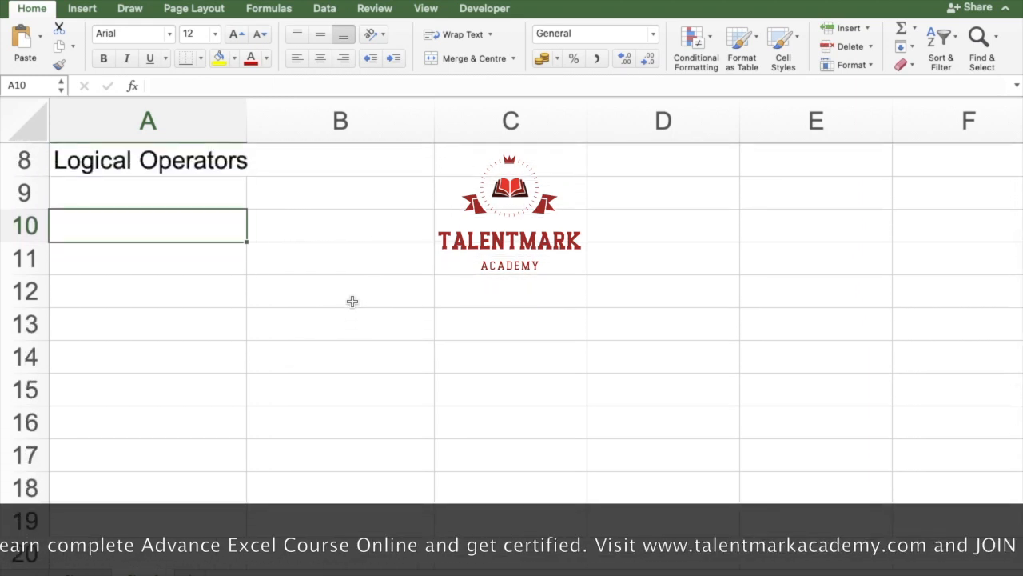
type(">")
key("Return")
type("<")
key("Return")
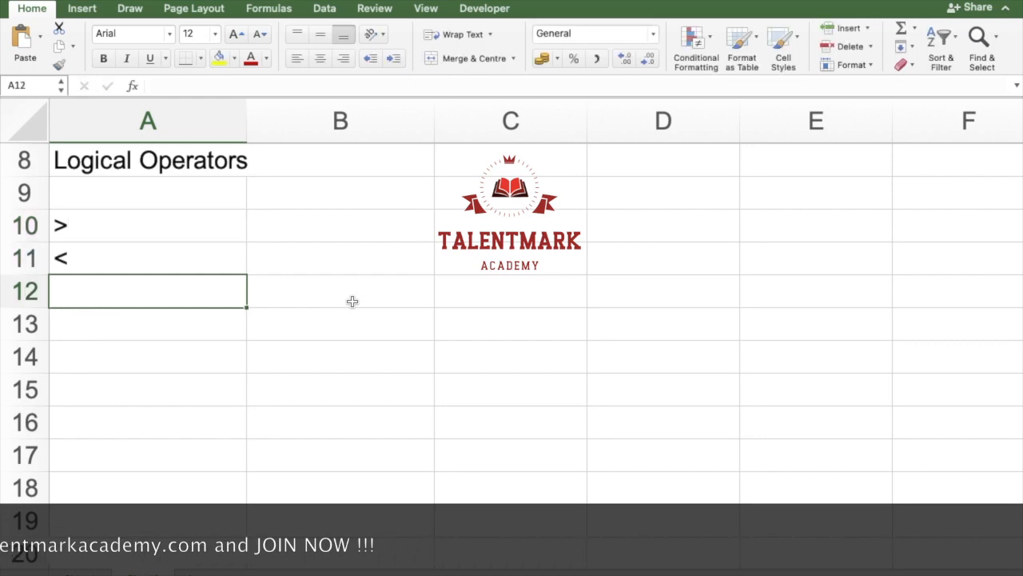
type("<")
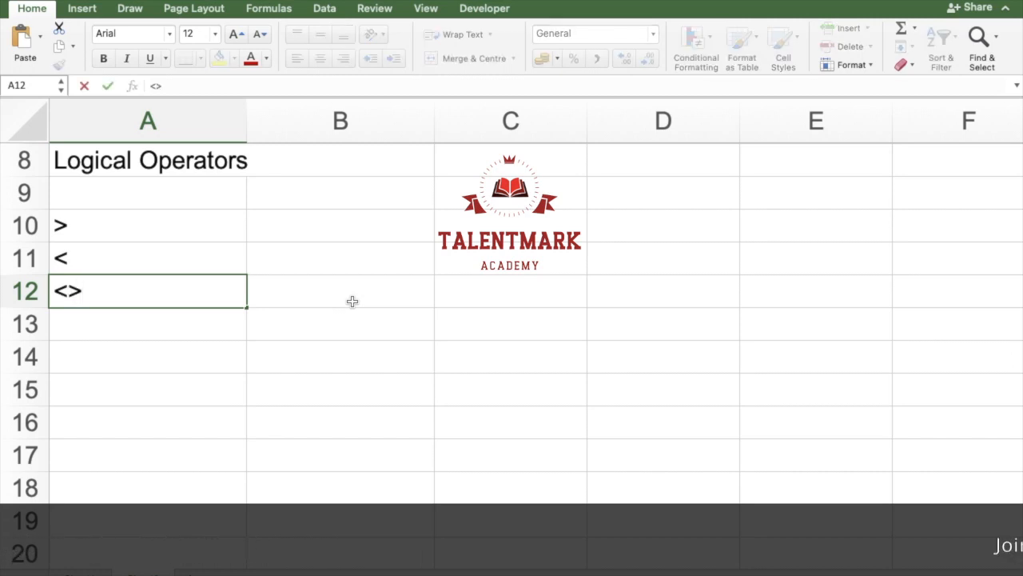
type(">")
key("Return")
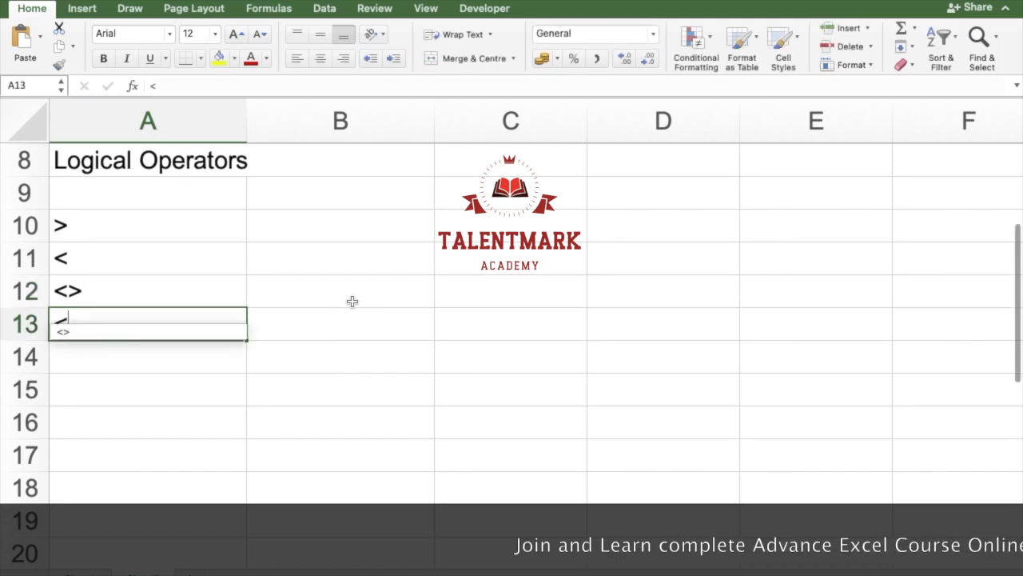
Step: Continue the operator list with <=, >= and = in cells A13 to A15
type("<=")
key("Return")
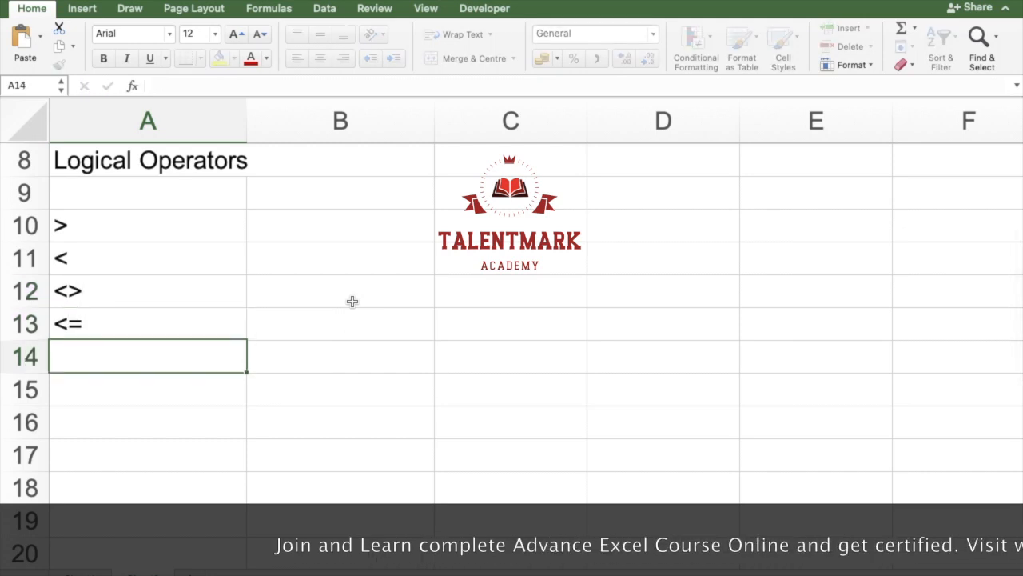
type(">=")
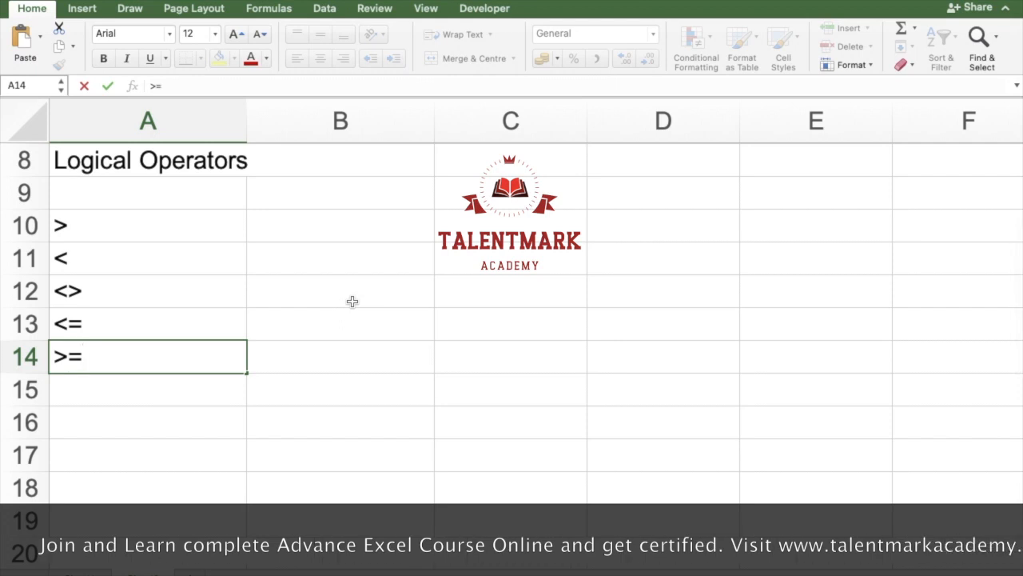
key("Return")
key("Up")
key("Up")
key("Up")
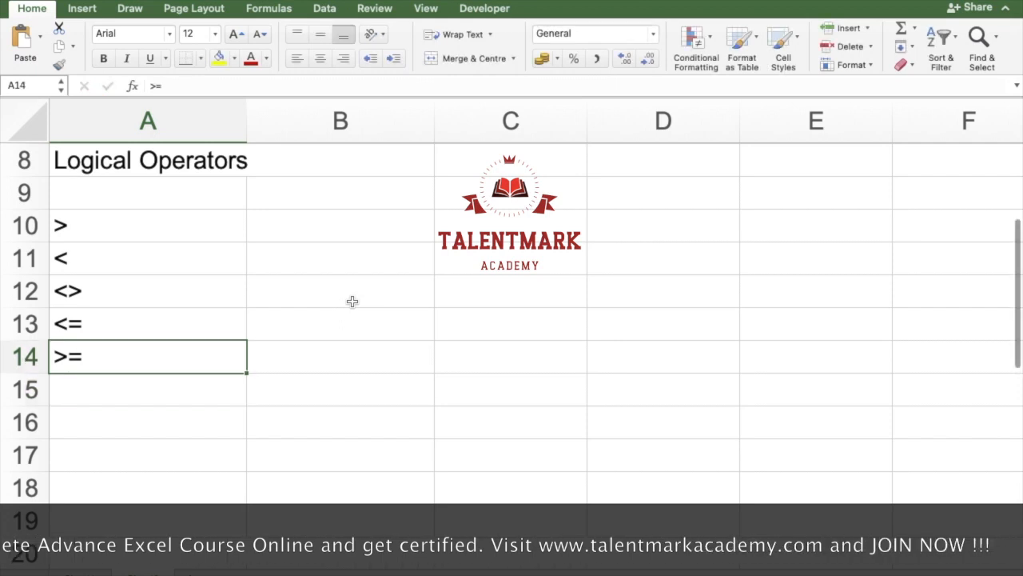
key("Down")
key("Down")
key("Down")
type("=")
key("Return")
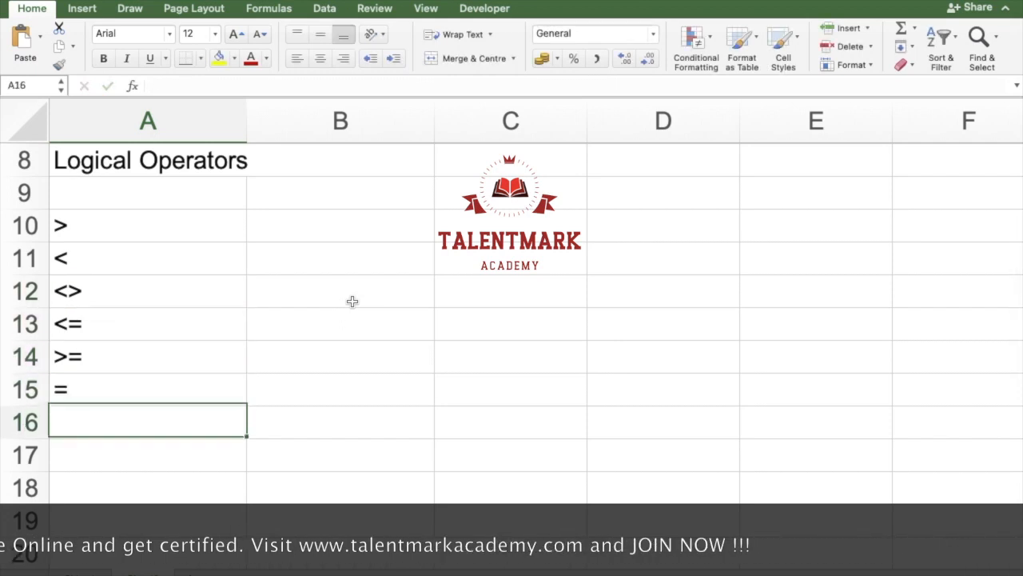
Step: Highlight the list of logical operators in A10:A15 to review it
key("Right")
key("Up")
key("Up")
key("Up")
key("Up")
key("Up")
key("Up")
key("Left")
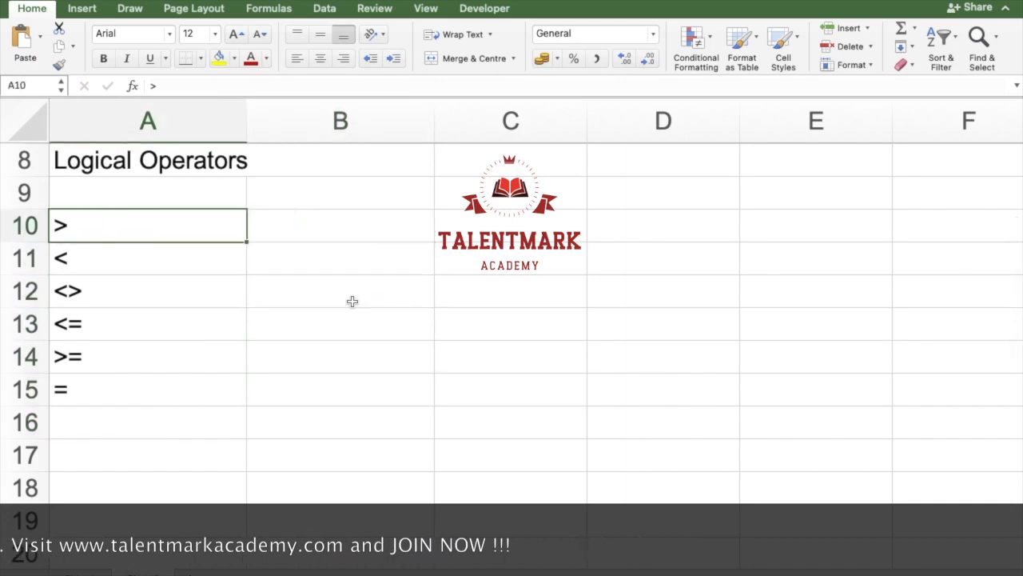
key("shift+Down")
key("shift+Down")
key("shift+Down")
key("shift+Down")
key("shift+Down")
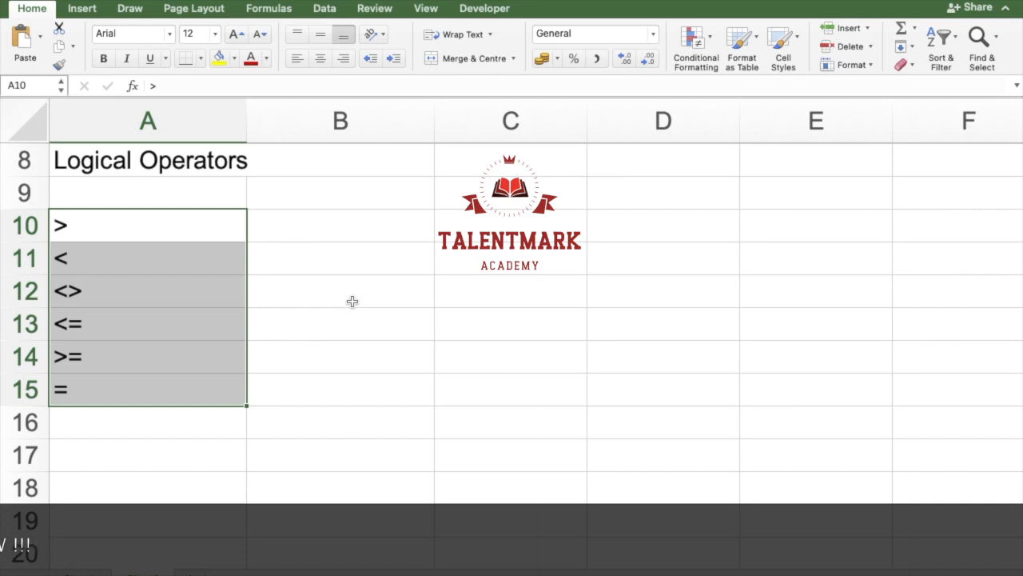
Step: Enter a formula in D4 that checks whether actual sales reach the target, =B5>=B4
key("Right")
key("Right")
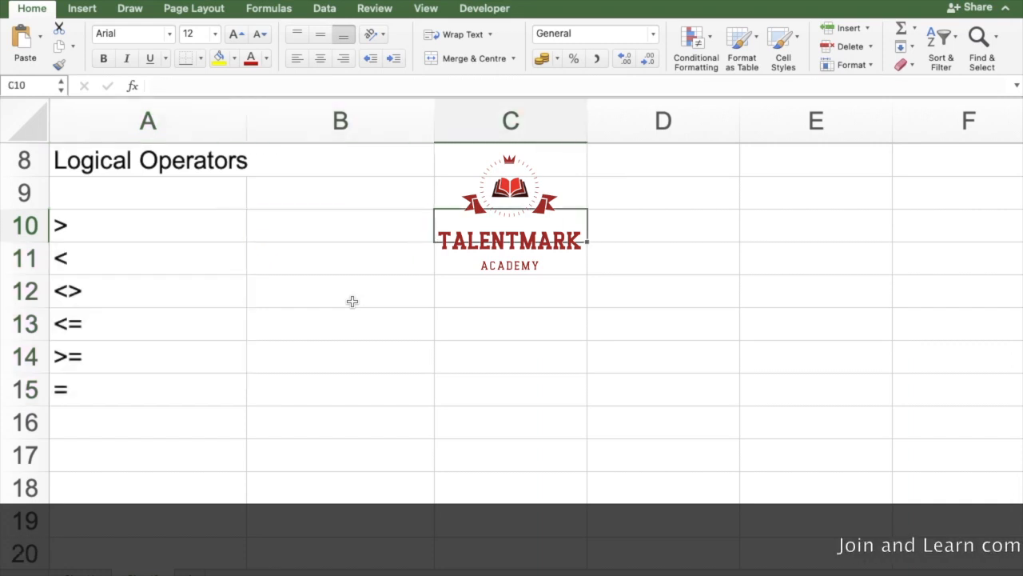
key("Left")
key("Up")
key("Up")
key("Up")
key("Up")
key("Up")
key("Up")
key("Up")
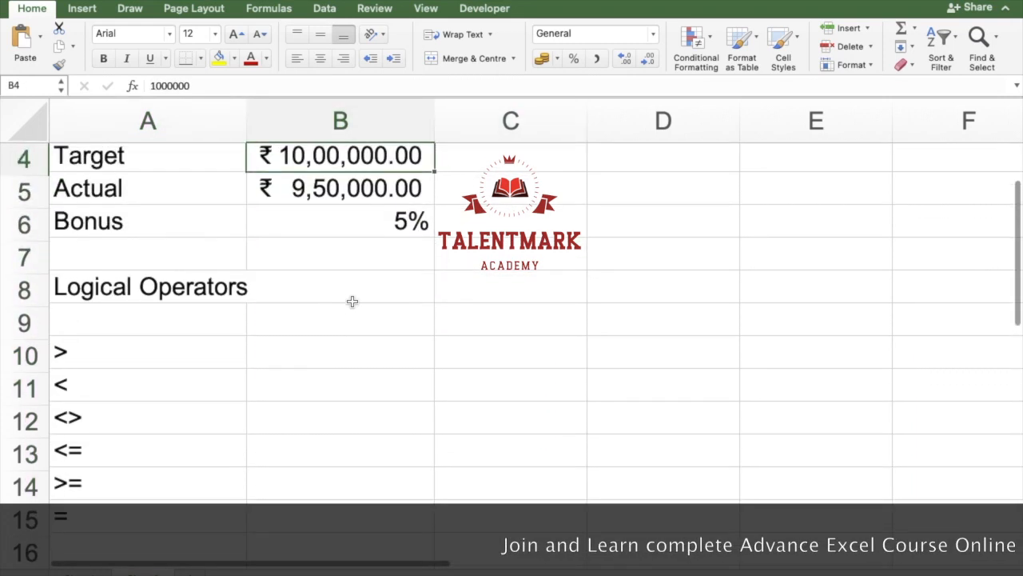
key("Right")
key("Right")
key("Down")
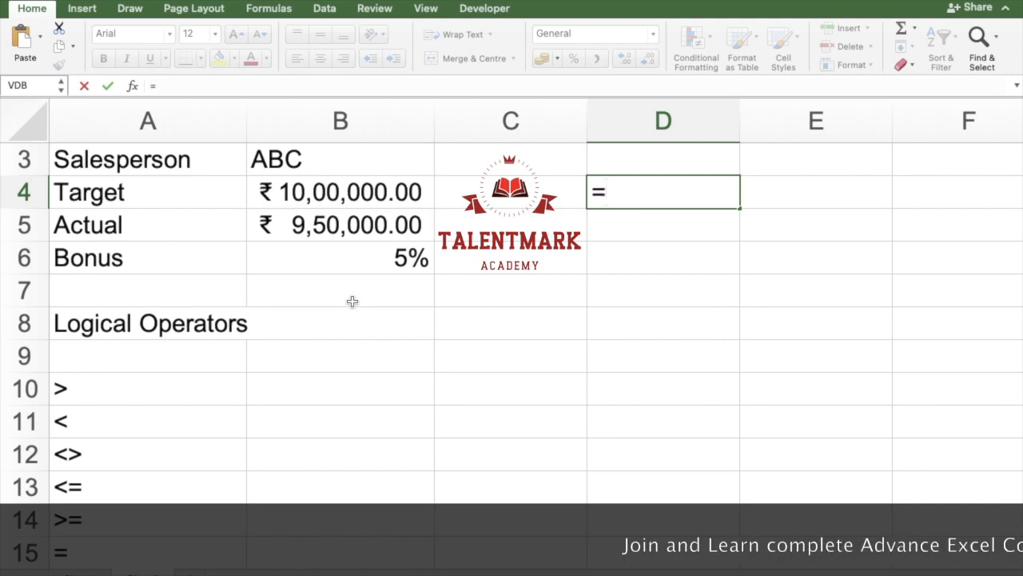
key("Left")
key("Left")
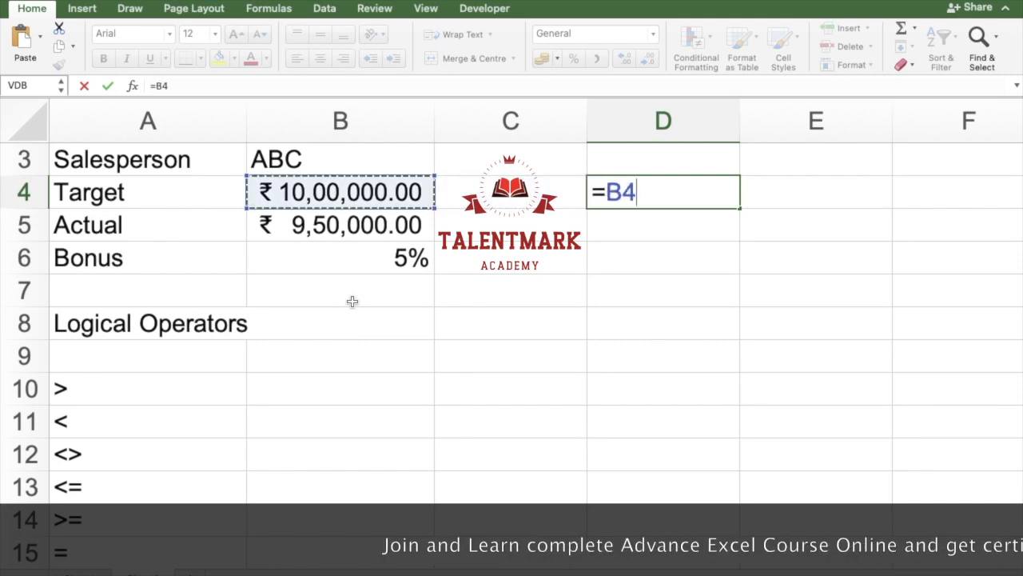
key("Down")
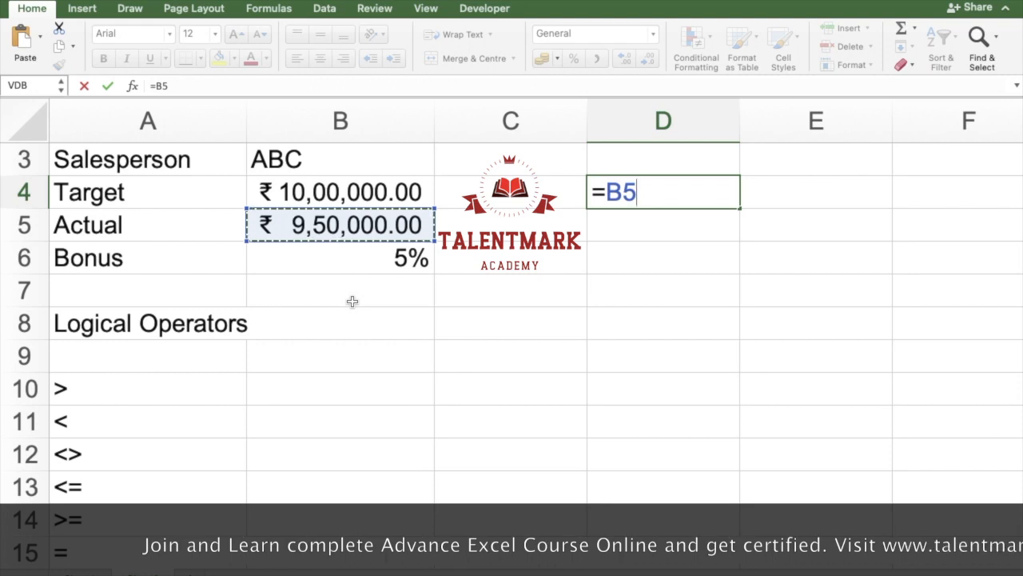
type(">")
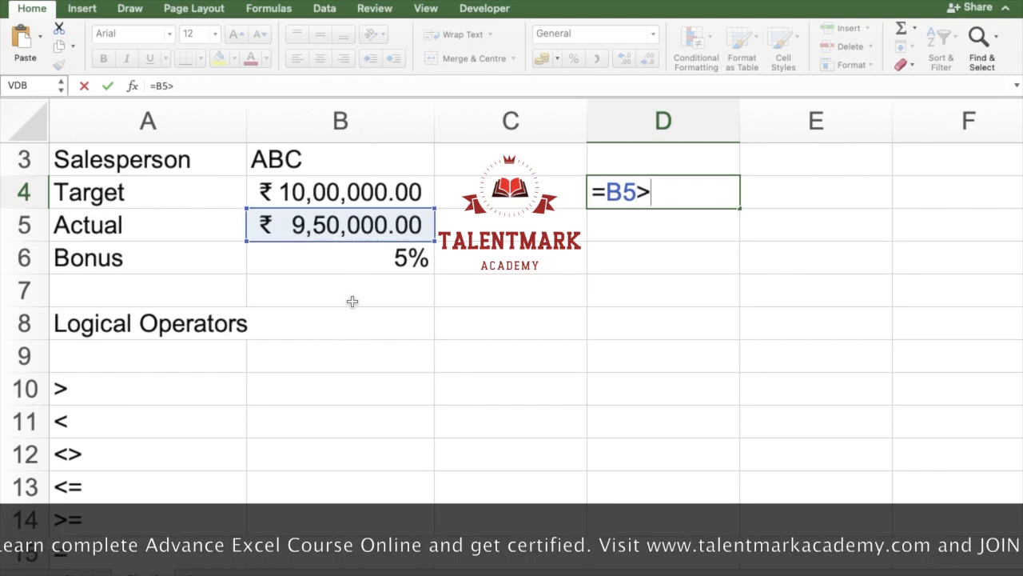
type("=")
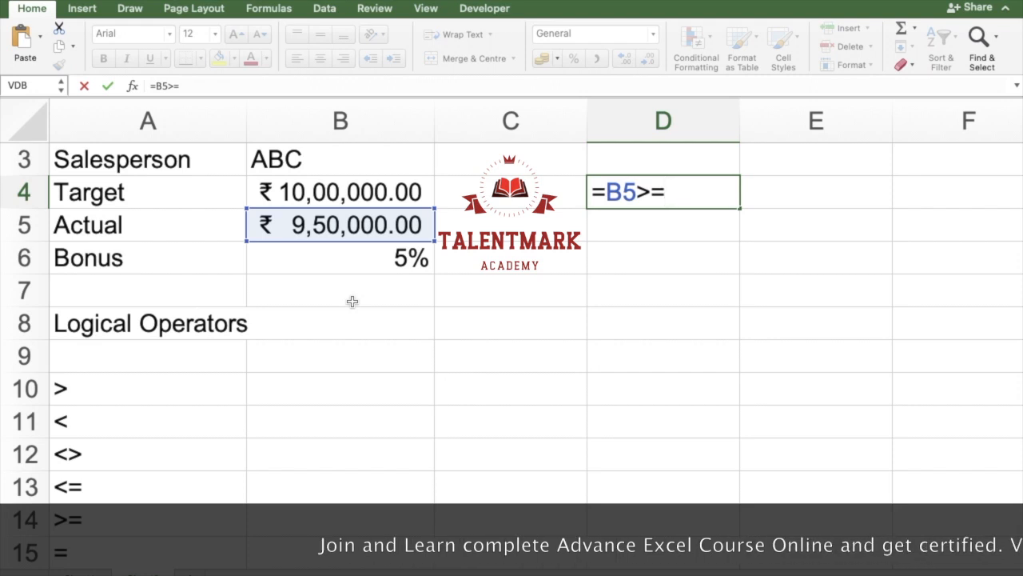
key("Left")
key("Left")
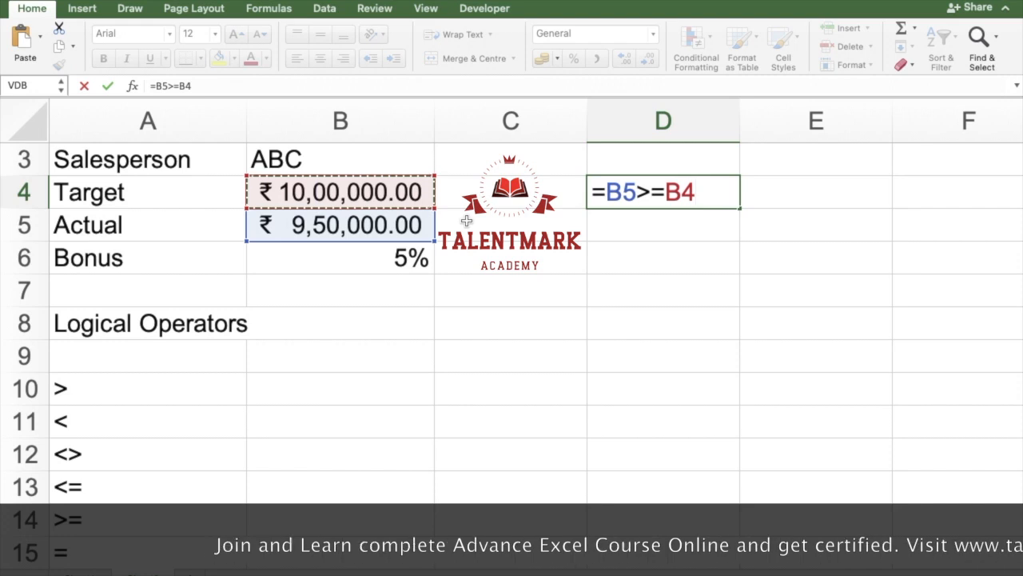
key("Return")
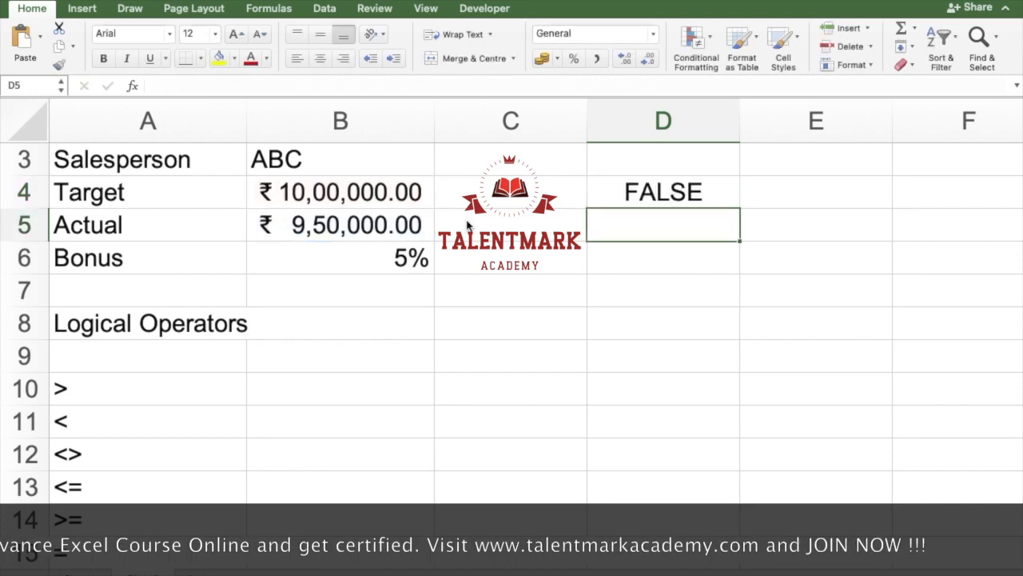
Step: Set the Target amount in B4 to 950000
key("Up")
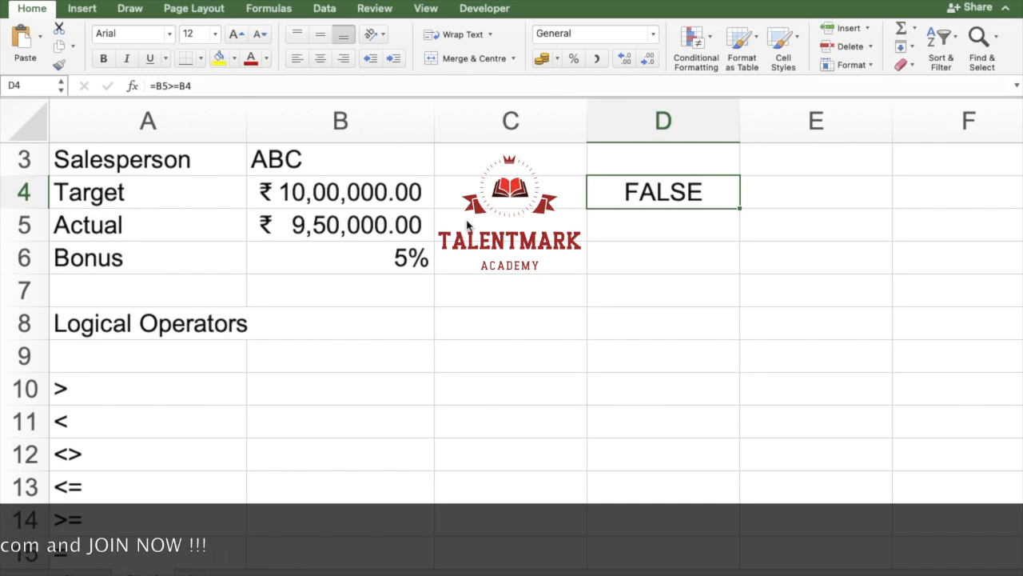
key("Left")
key("Left")
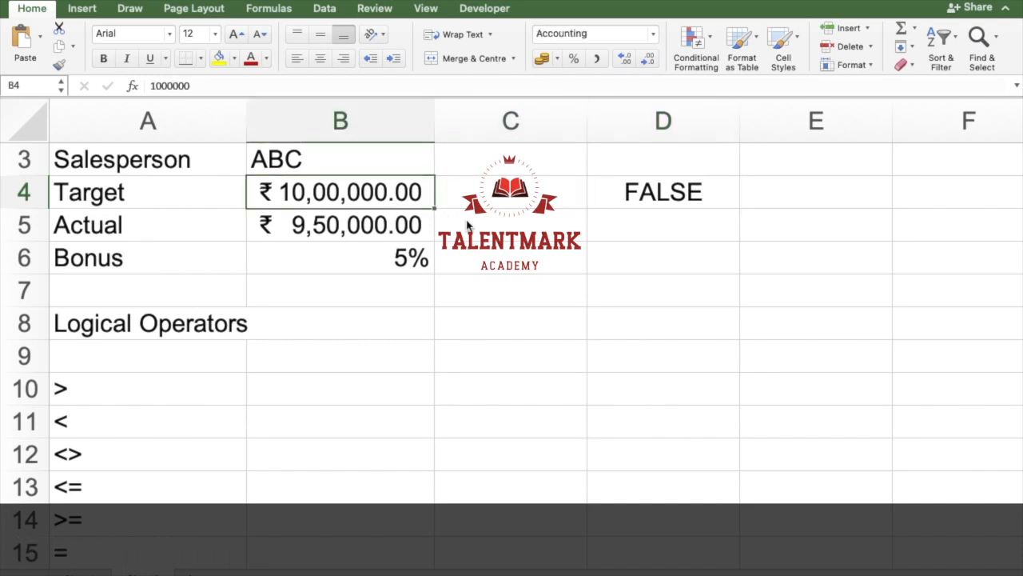
type("950000")
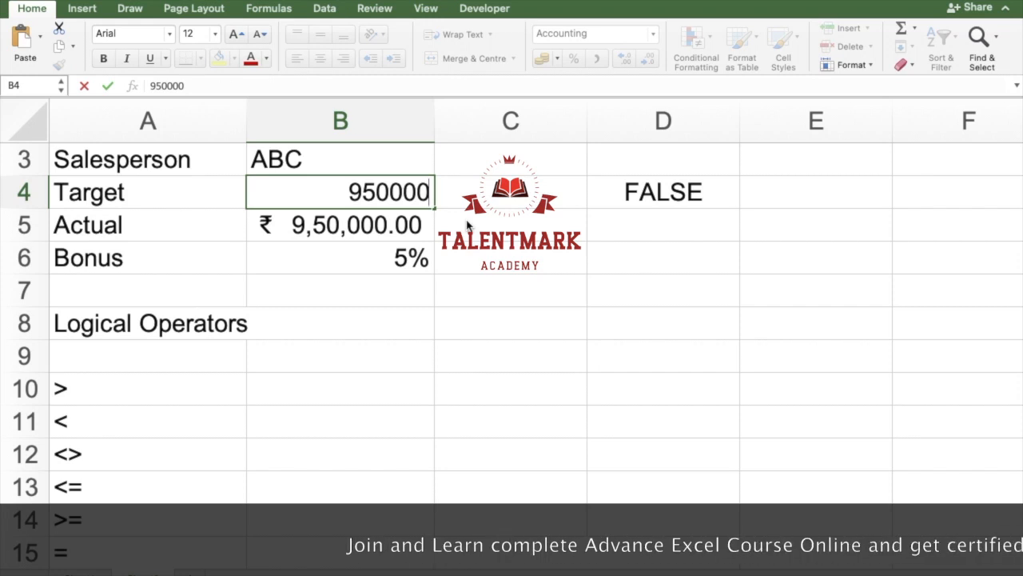
key("Return")
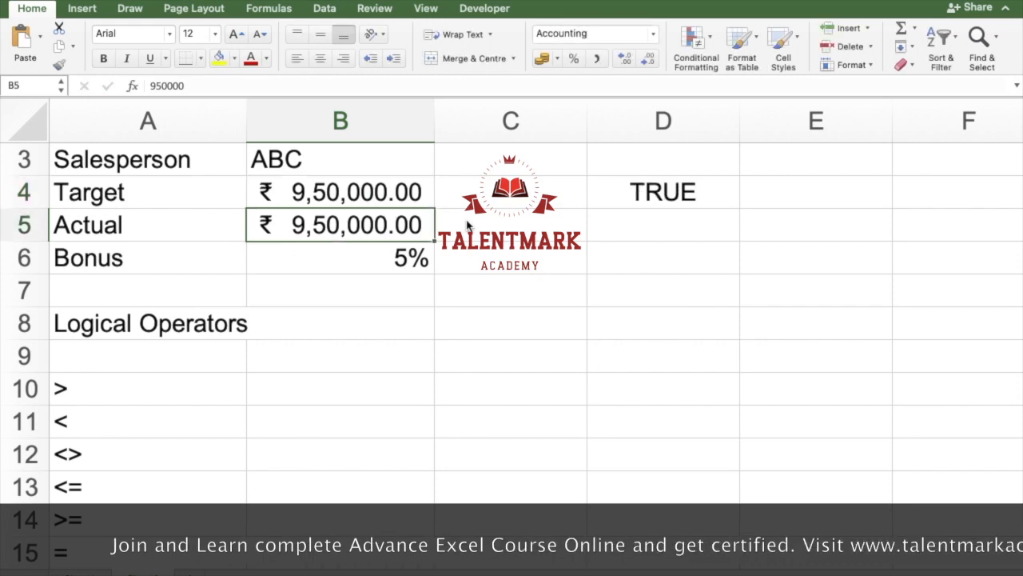
Step: Examine the comparison formula in D4, highlighting the equals part of its >= operator
key("Up")
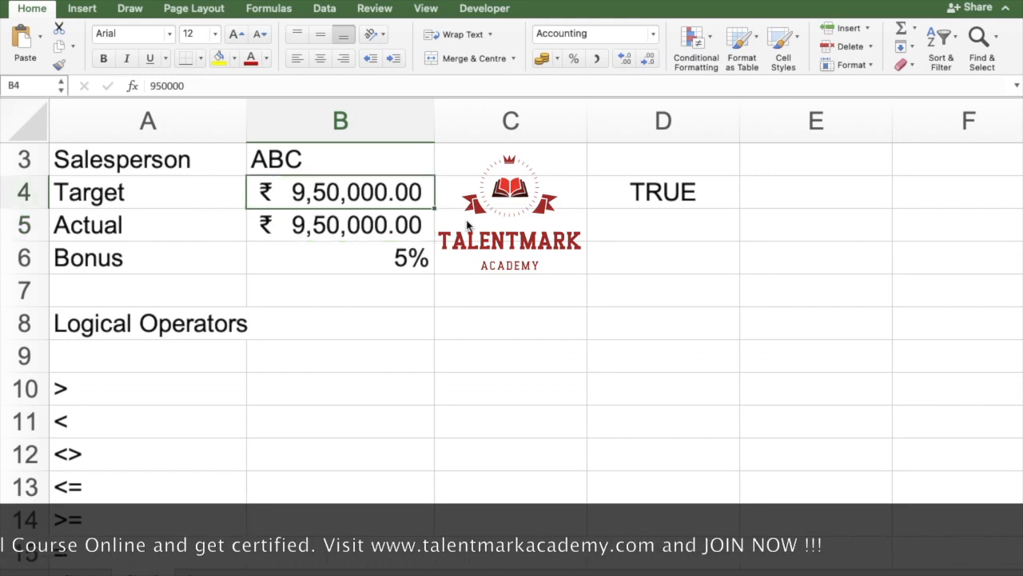
key("Right")
key("Right")
key("F2")
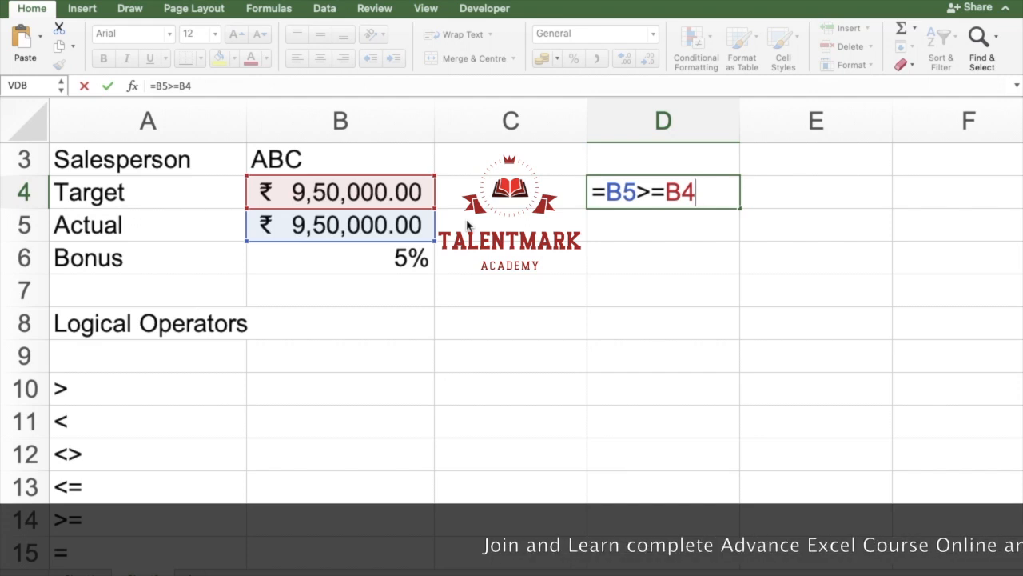
key("Left")
key("Left")
key("Left")
key("shift+Left")
key("shift+Right")
key("shift+Right")
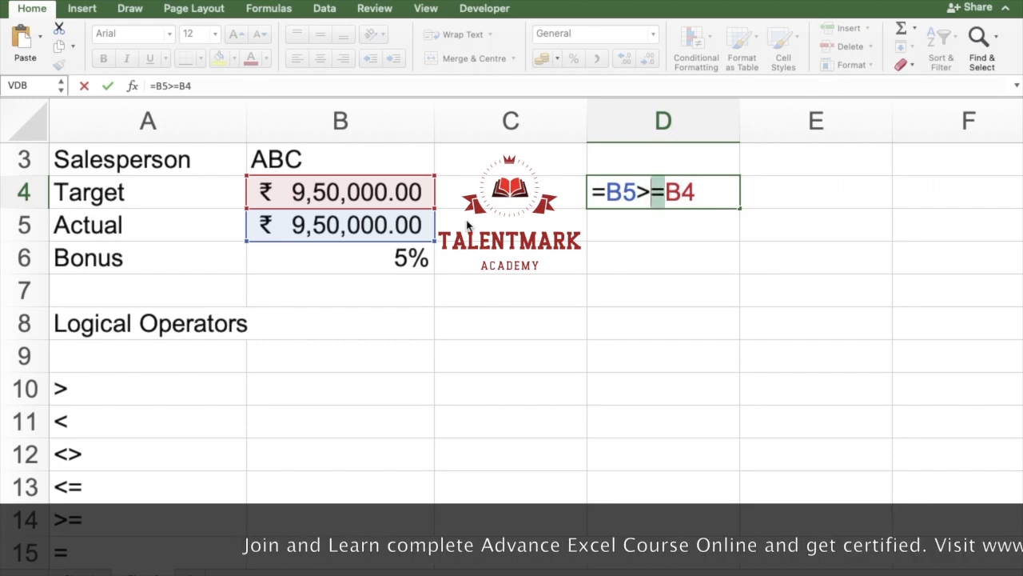
key("Return")
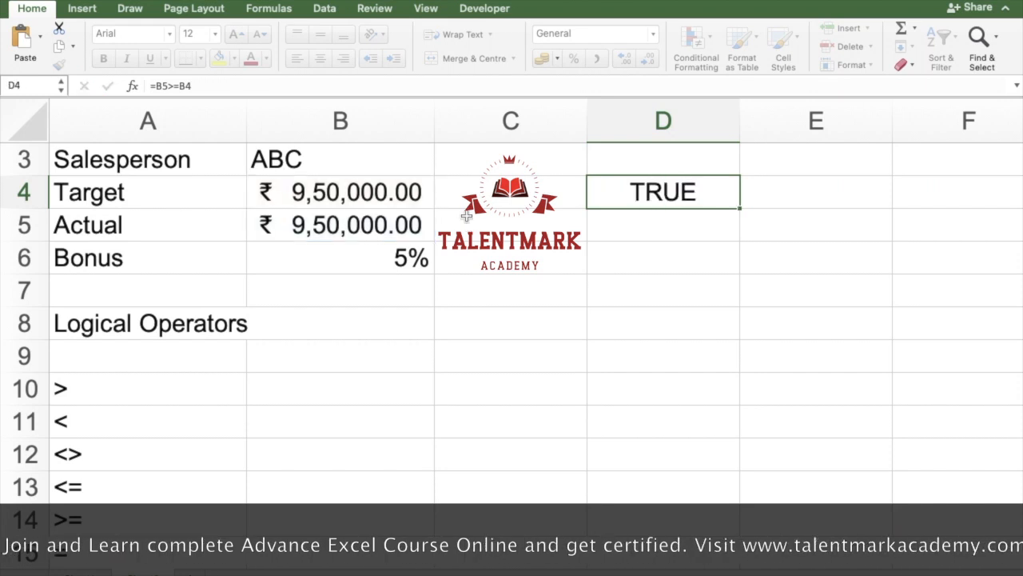
Step: Change the comparison in D4 to strictly greater than, =B5>B4
double_click(662, 196)
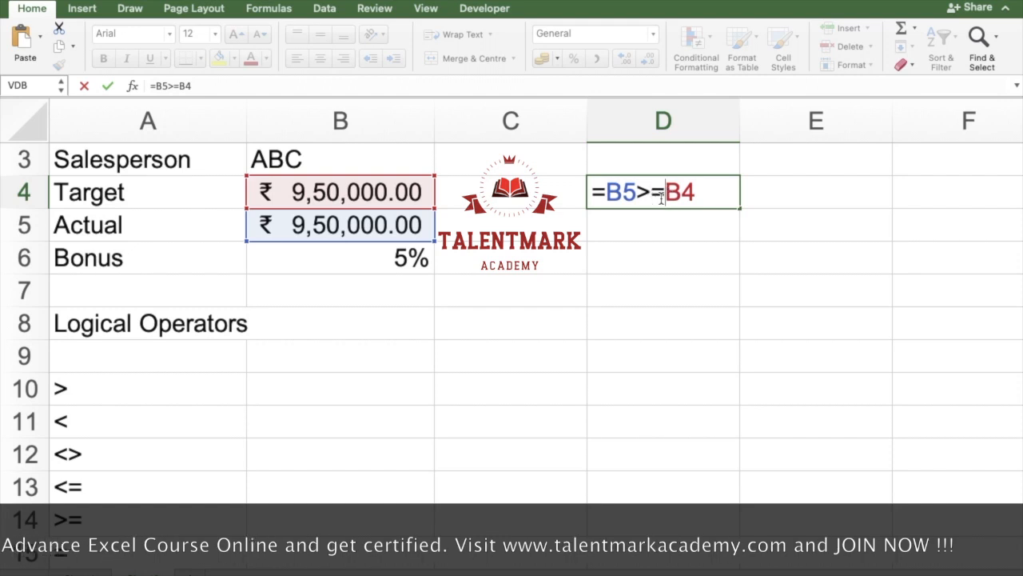
key("BackSpace")
key("Return")
Step: Test the strict comparison by setting the Actual amount in B5 to 950000.01, and undo that change
key("Up")
key("Left")
key("Left")
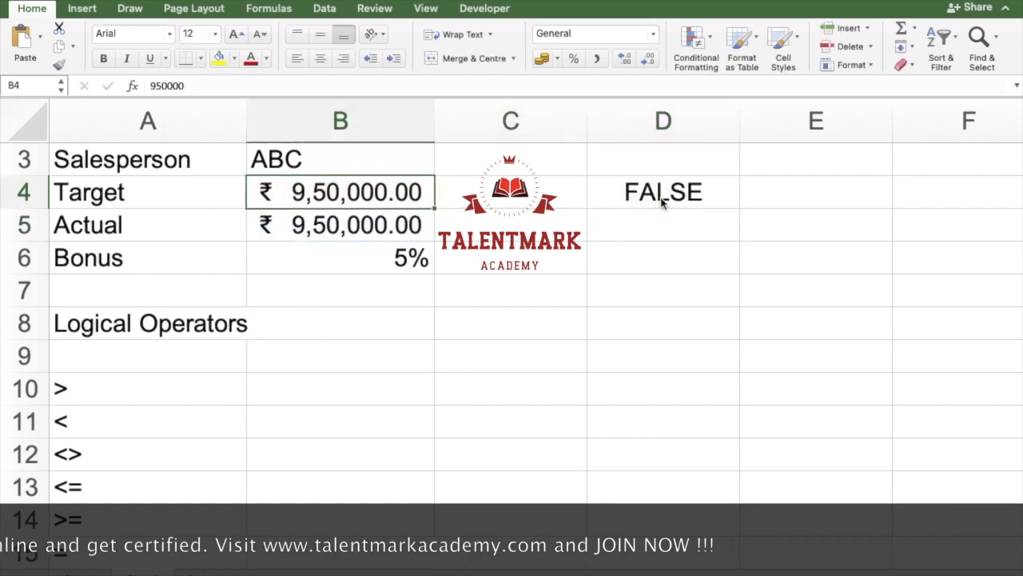
key("Down")
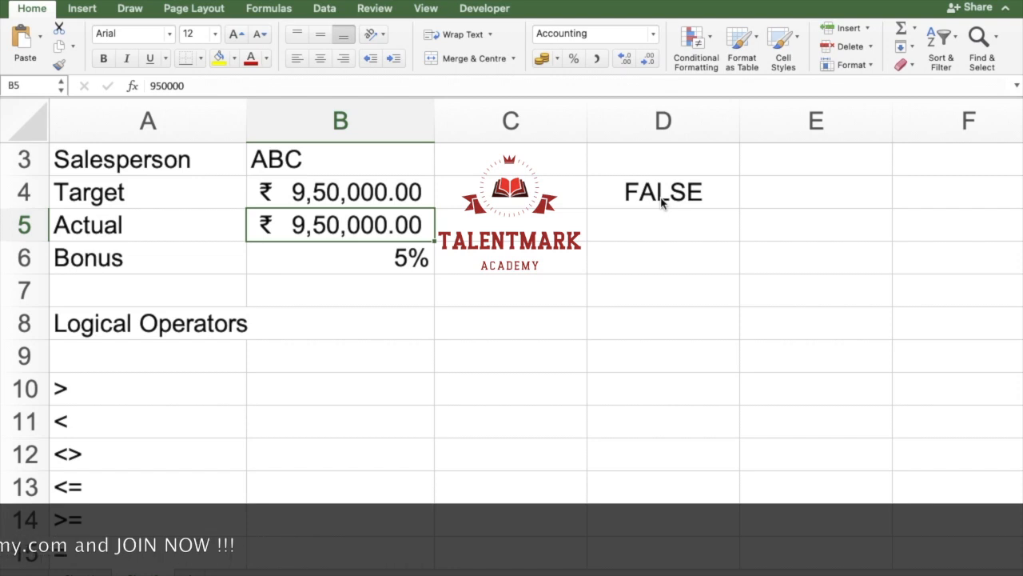
key("Down")
key("Down")
key("Up")
key("Up")
key("F2")
type("01")
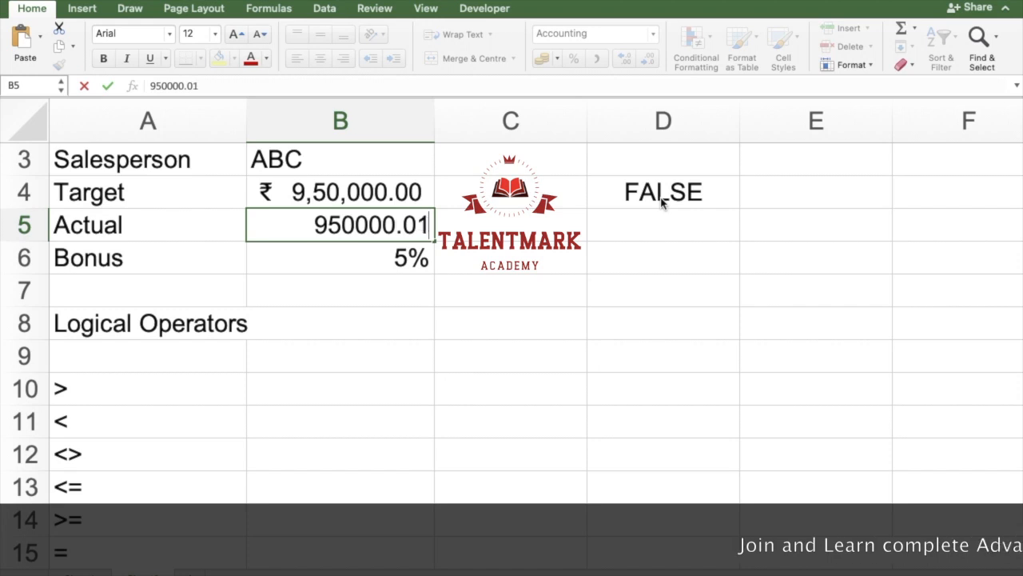
key("Return")
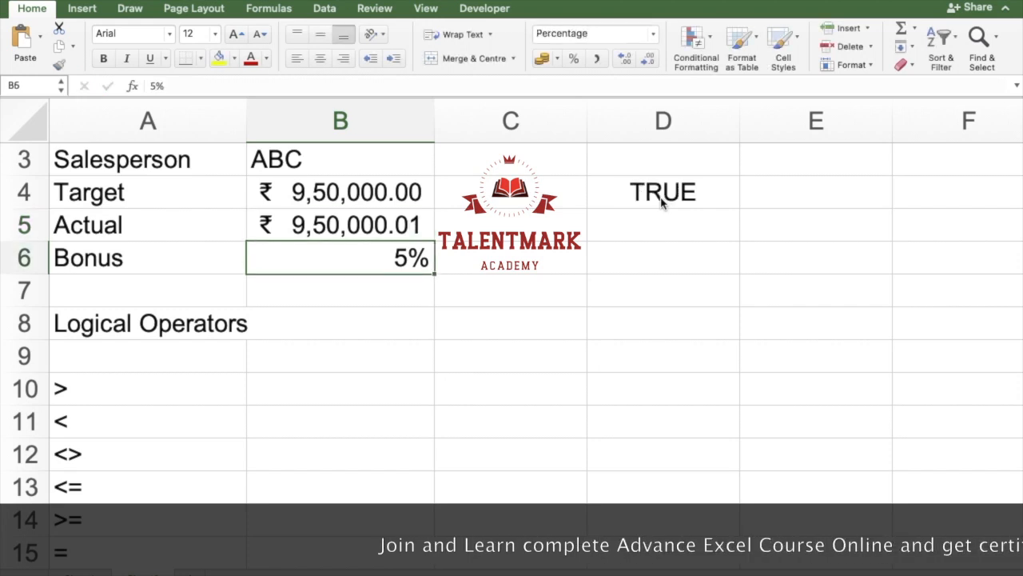
key("ctrl+z")
Step: Review the comparison formula in D4 by highlighting its B5>B4 expression
key("Right")
key("Right")
key("Up")
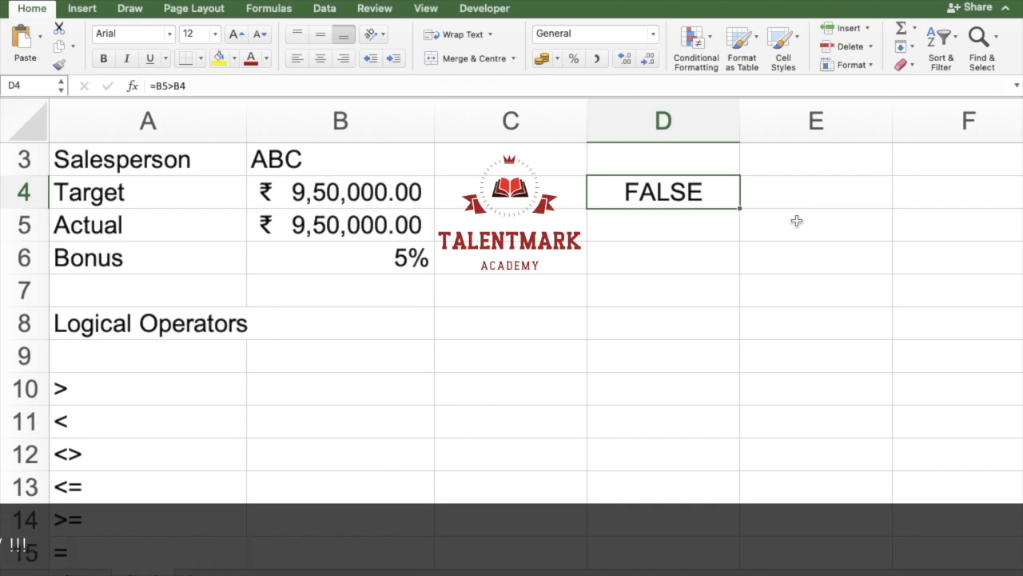
double_click(697, 196)
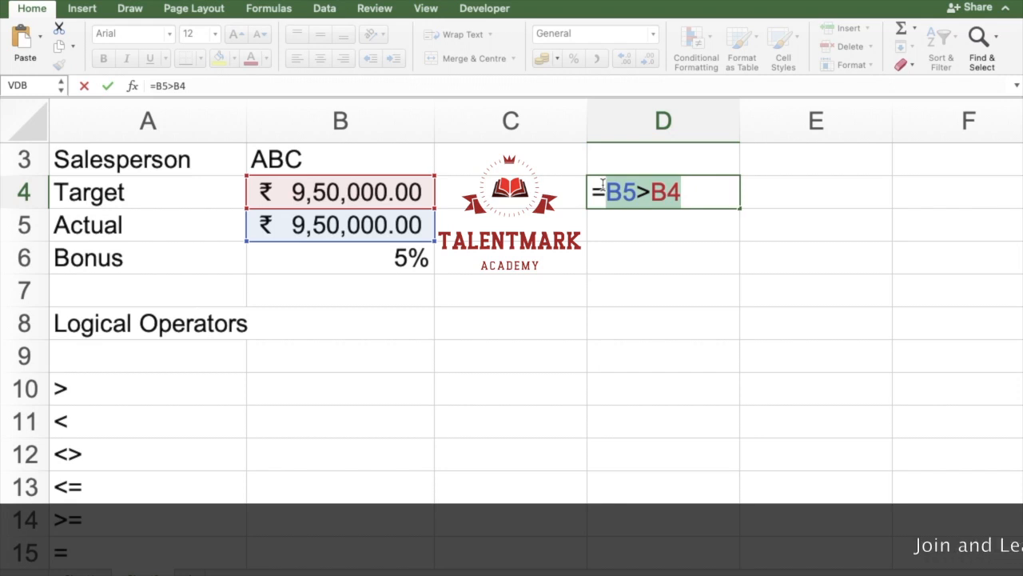
key("Return")
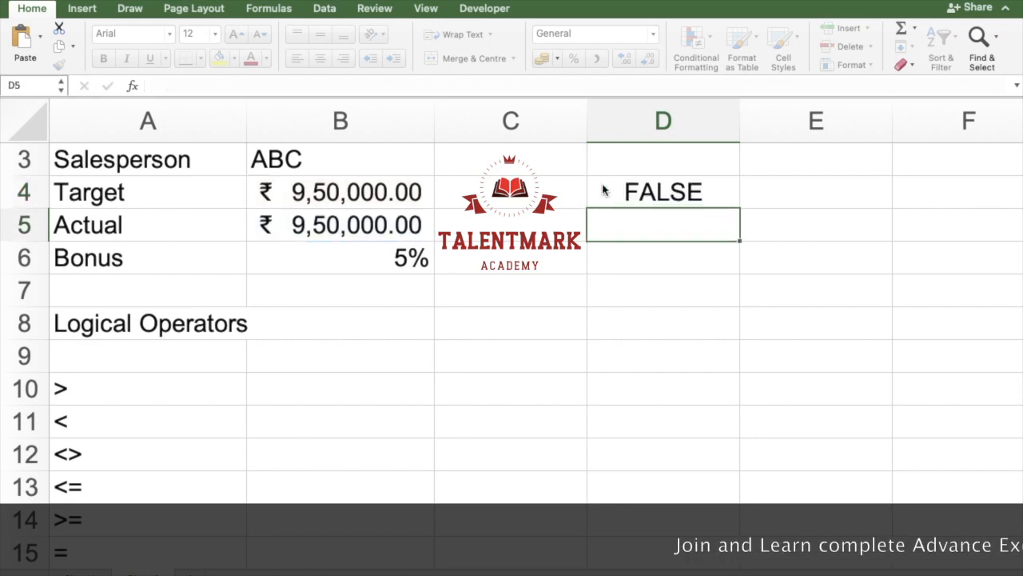
Step: Begin an IF formula in D5 with the logical test B5>=B4
type("=if(")
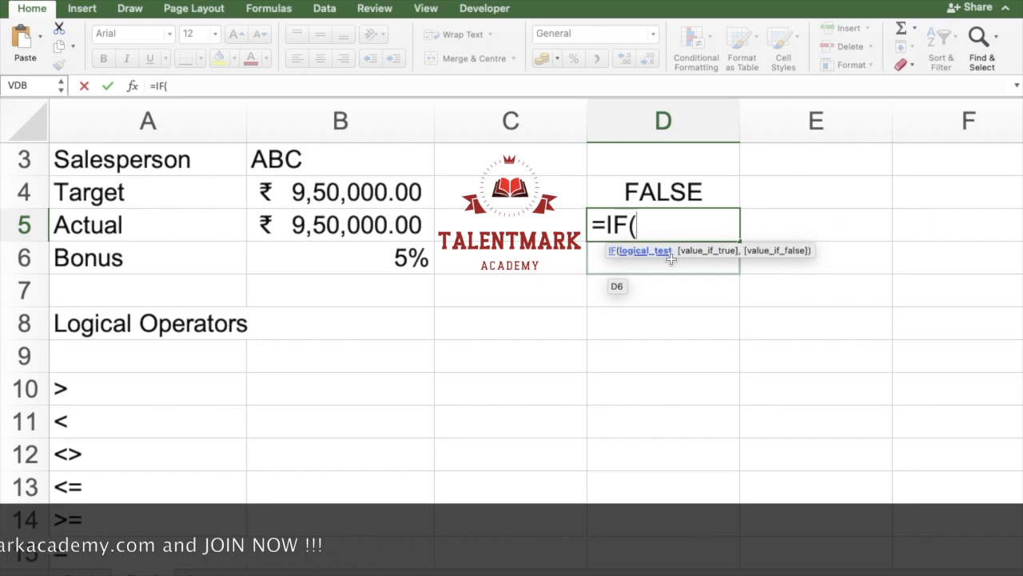
key("Left")
key("Left")
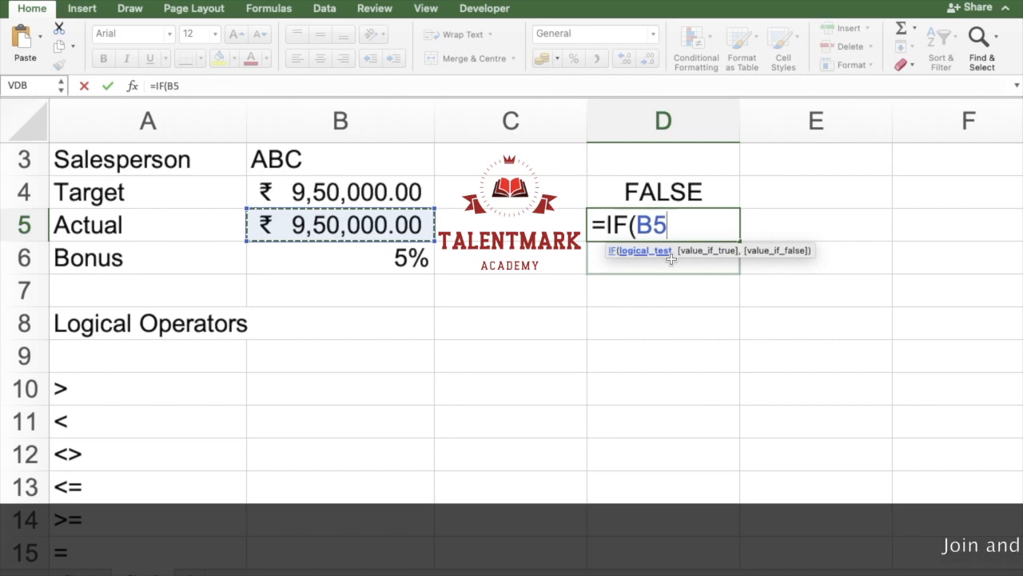
type(">=")
key("Up")
key("Left")
key("Left")
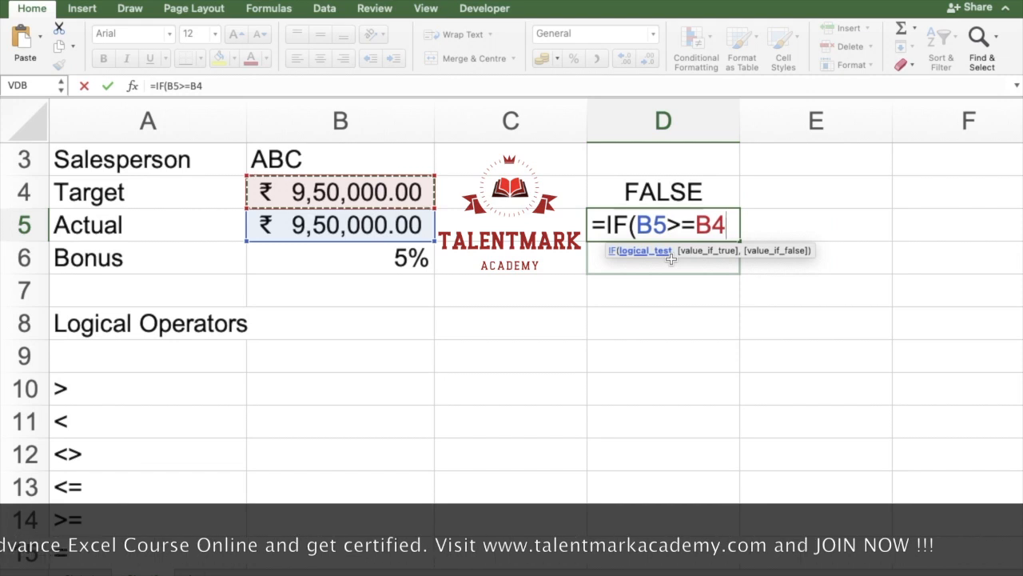
type(",")
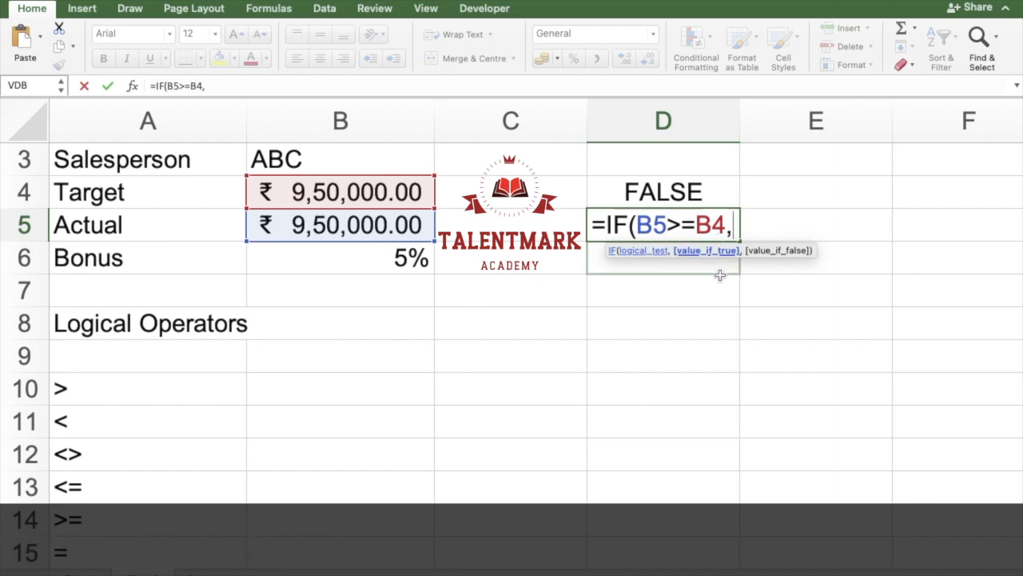
Step: Complete the IF formula in D5 with B5*B6 as the value if true and "Nil" as the value if false
left_click(405, 228)
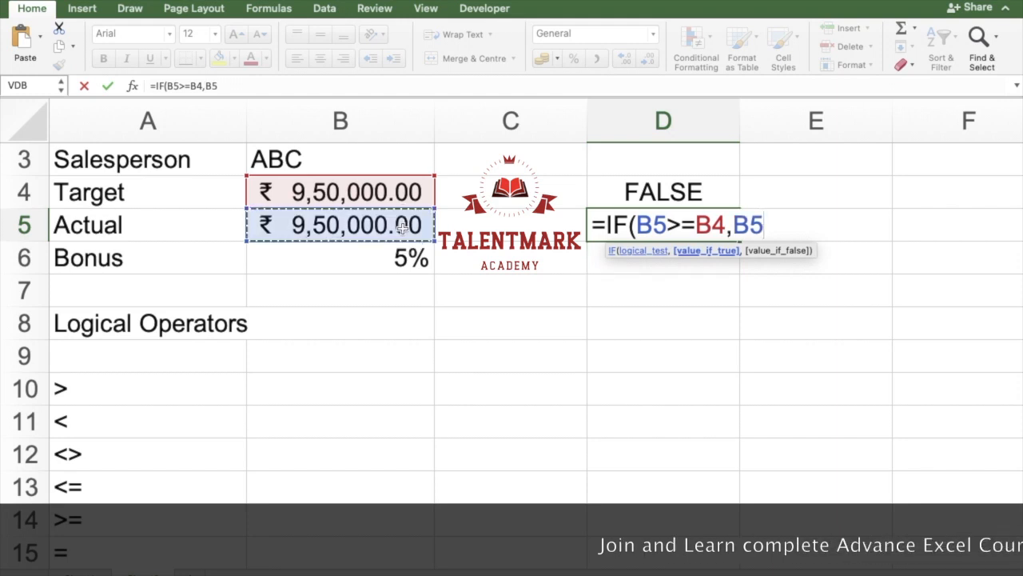
left_click(308, 258)
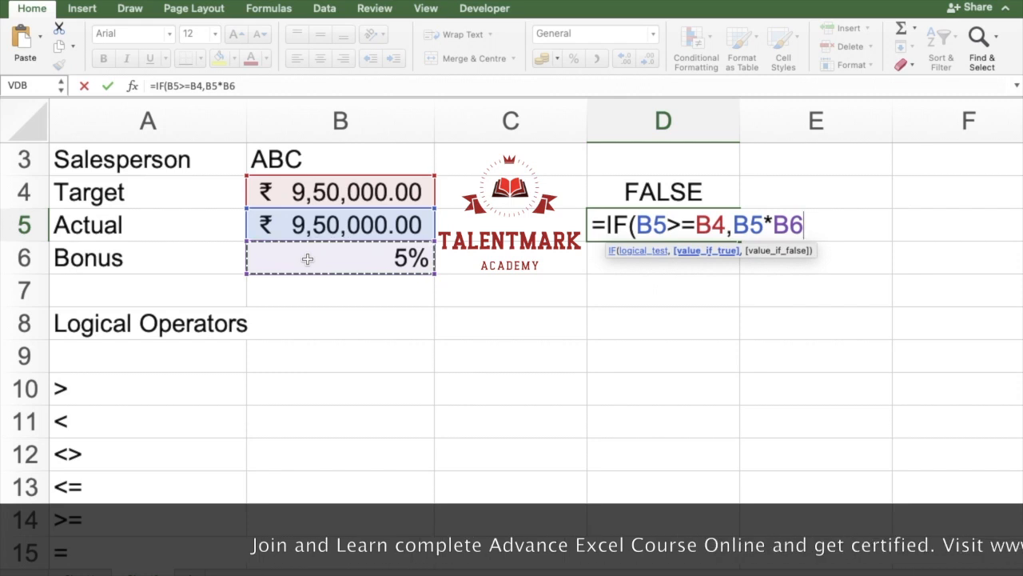
type(",")
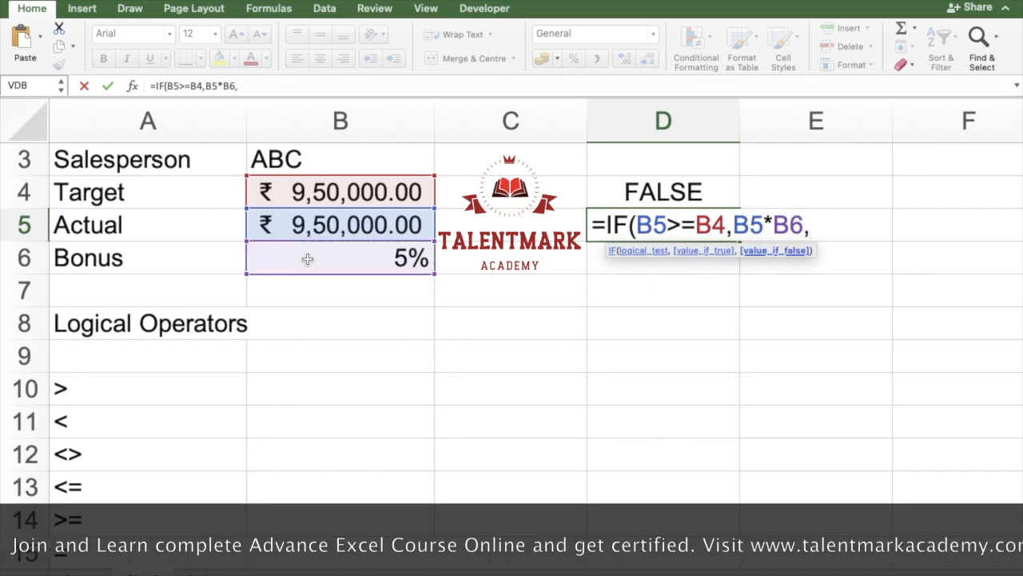
type("\"N")
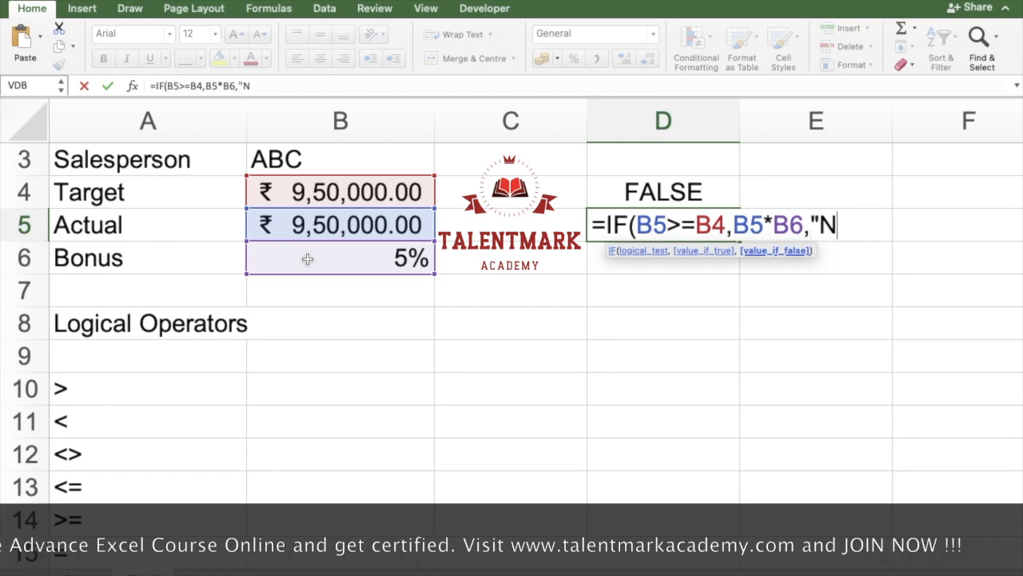
key("BackSpace")
key("BackSpace")
type("\"Nil\")")
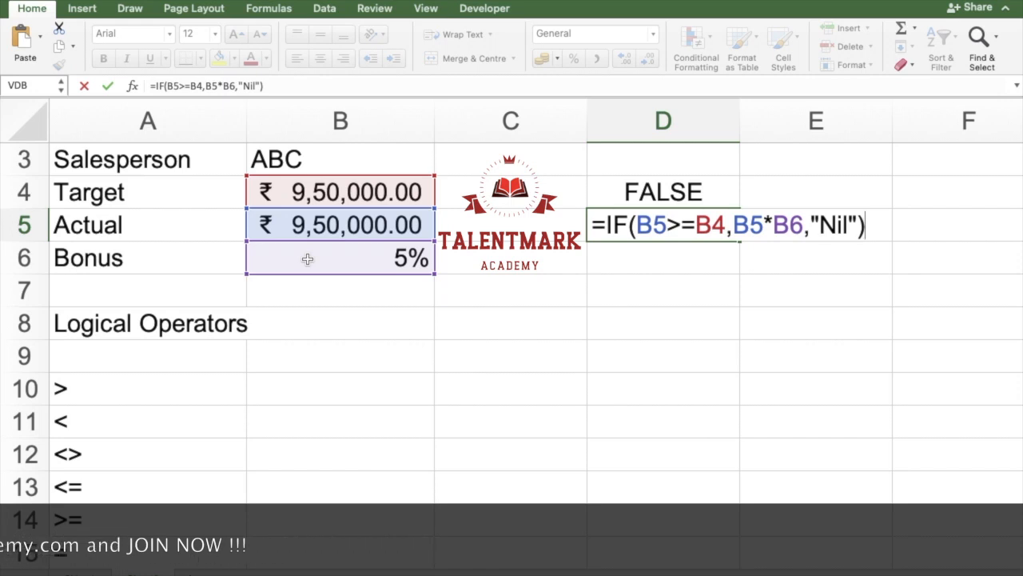
key("Return")
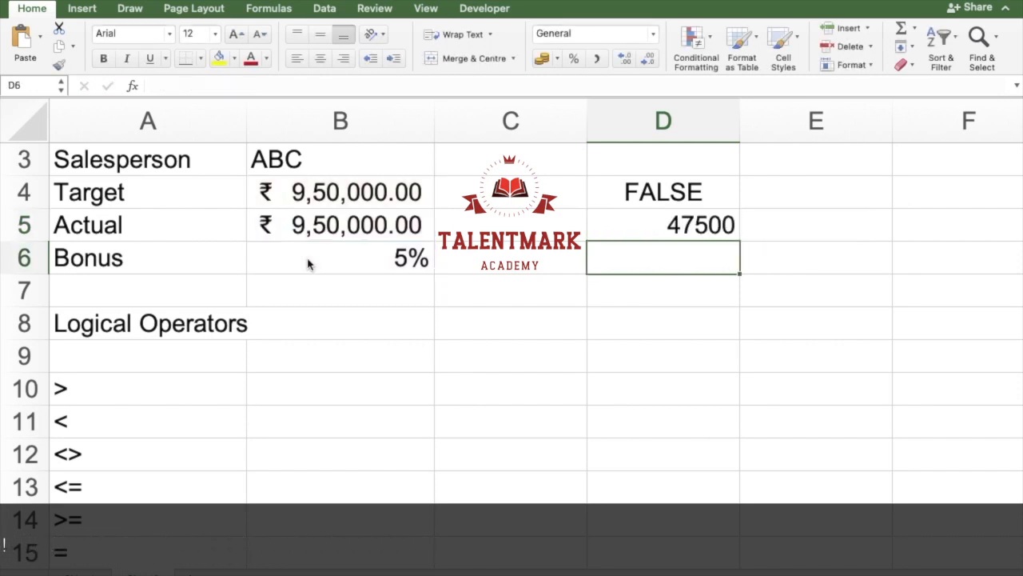
Step: Set the Target amount in B4 to 1000000
key("Left")
key("Left")
key("Up")
key("Up")
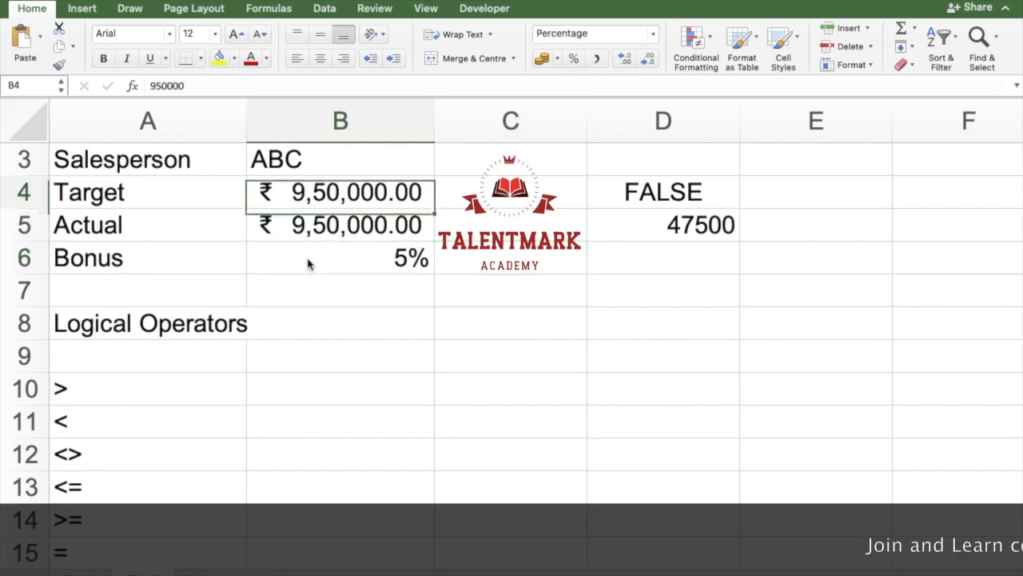
type("10,0")
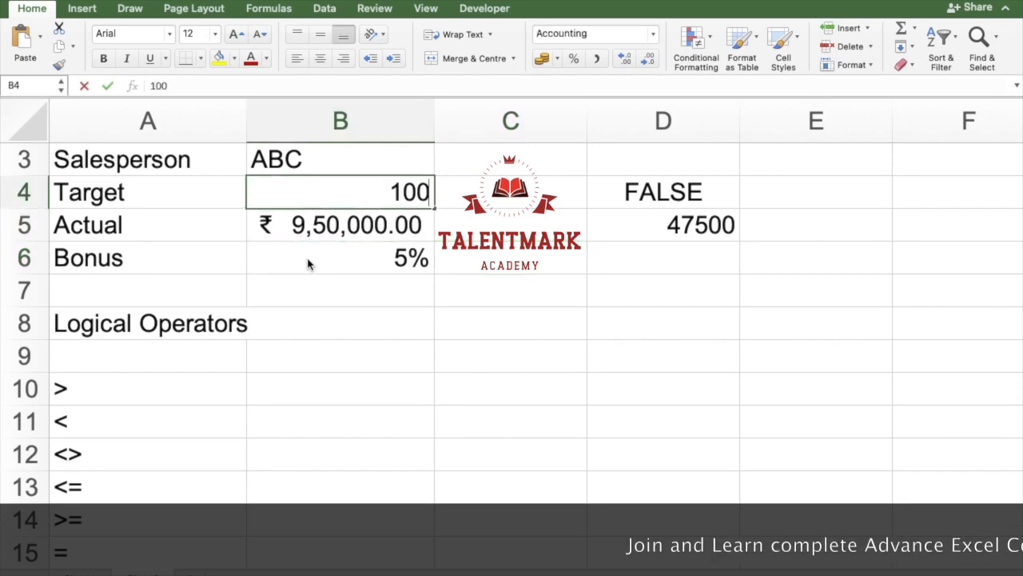
type("0,000")
key("Return")
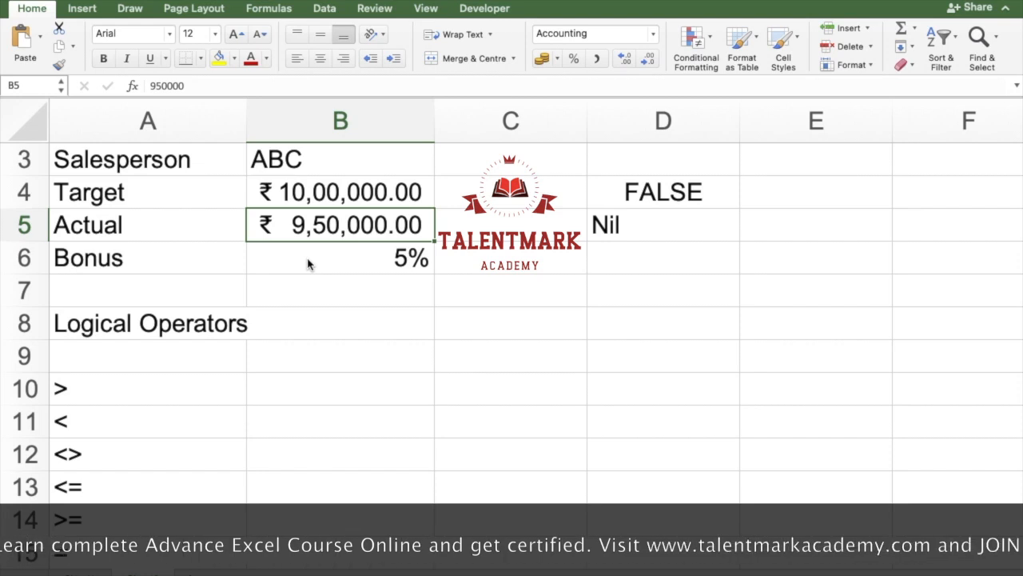
Step: Enter the column headings "Marks Obt" in C8 and "Min Marks" in D8
left_click(617, 319)
left_click(471, 380)
left_click(498, 315)
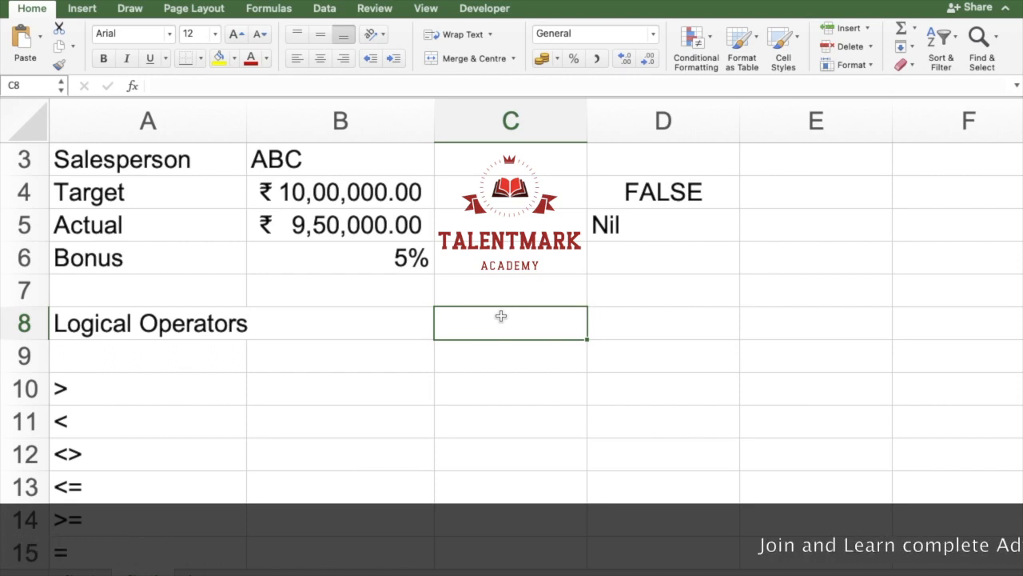
type("arks Obt")
key("Tab")
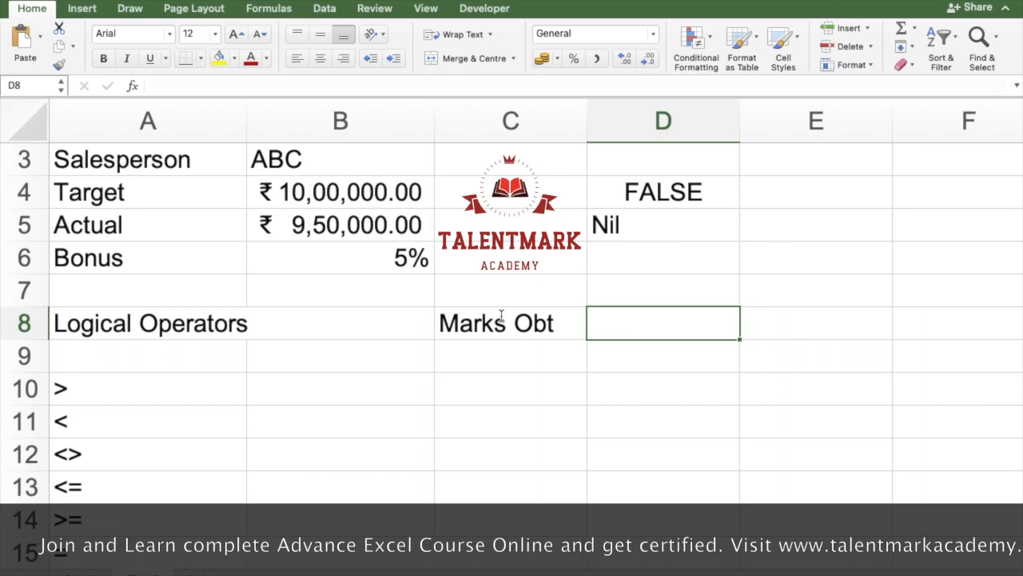
type("Min Marks")
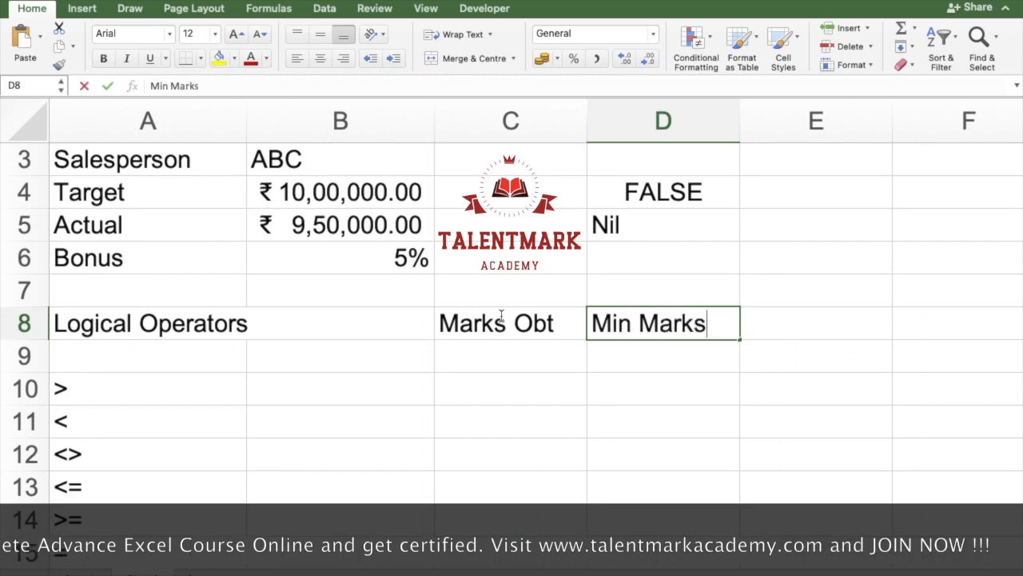
key("Tab")
Step: Enter the marks 98, 16, 54, 86 and 37 in C9:C13, under Marks Obt
key("Left")
key("Left")
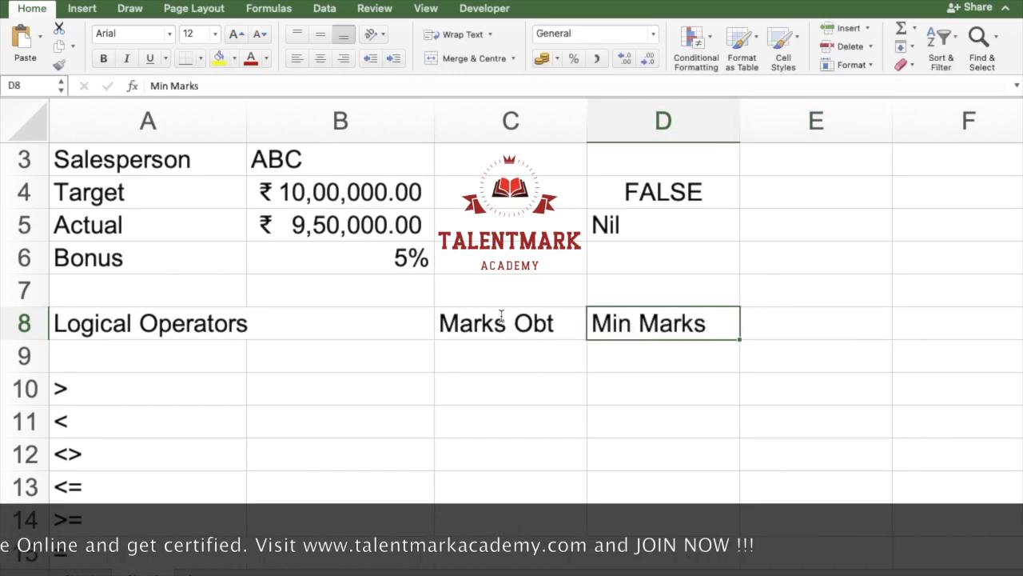
key("Down")
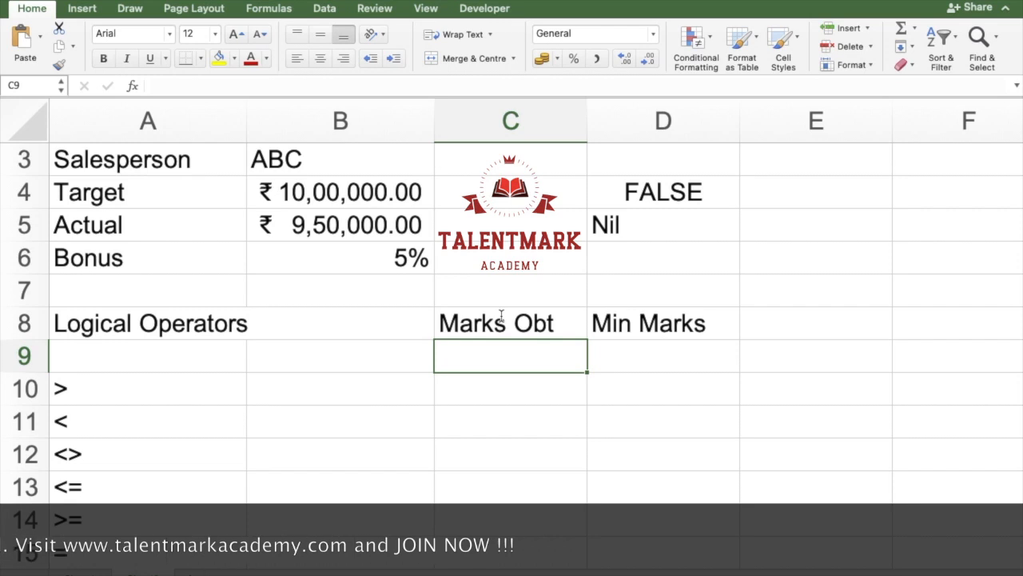
key("Down")
key("Down")
key("Down")
key("Down")
key("Down")
key("Down")
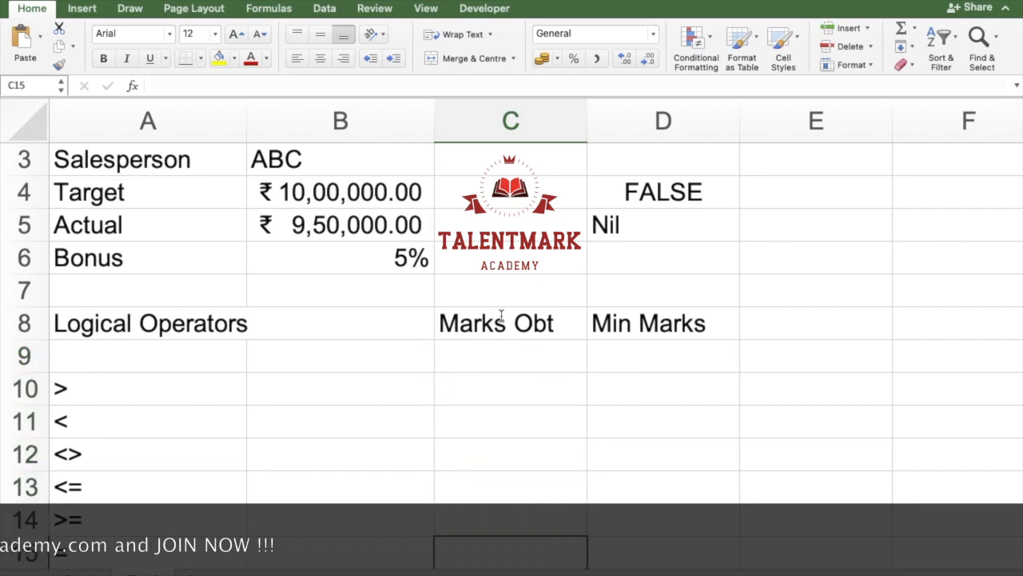
key("Up")
key("Up")
key("Up")
key("Up")
key("Up")
key("Up")
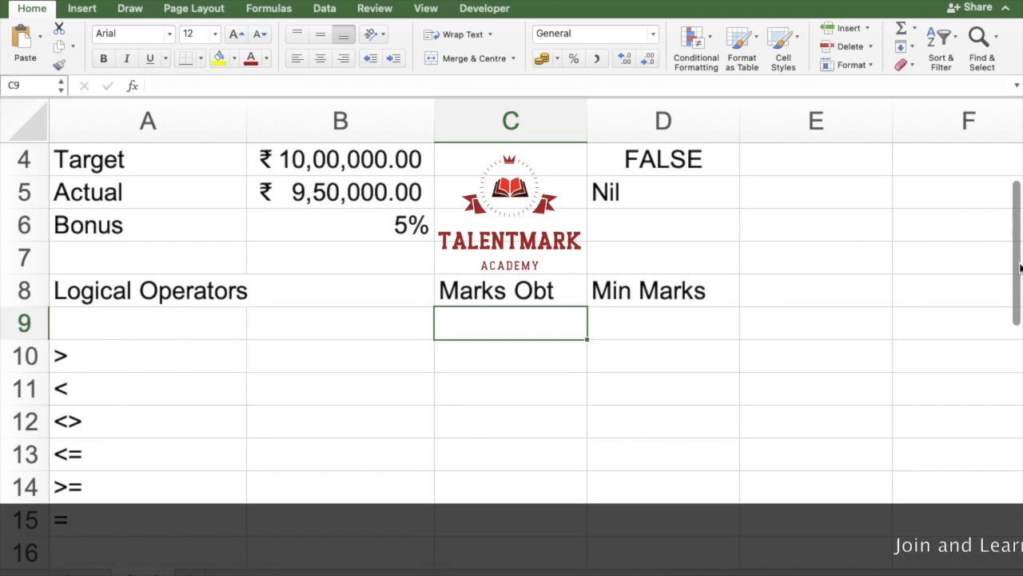
type("98")
key("Return")
type("16")
key("Return")
type("54")
key("Return")
type("86")
key("Return")
type("37")
key("Return")
Step: Fill D9:D13 under Min Marks with the value 33 in a single entry
key("Right")
key("Up")
key("Up")
key("Up")
key("Up")
key("Up")
key("shift+Down")
key("shift+Down")
key("shift+Down")
key("shift+Down")
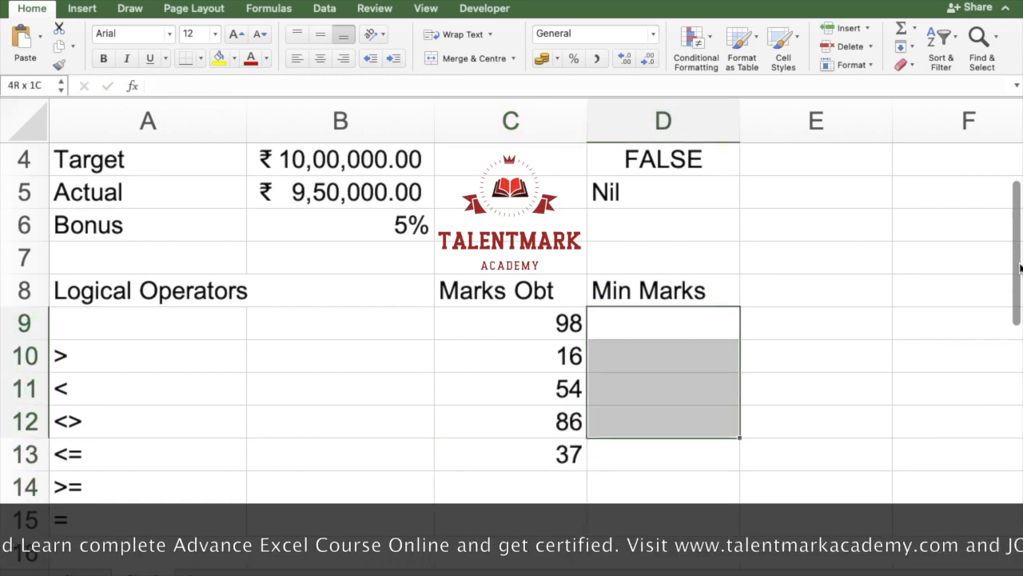
type("33")
key("ctrl+Return")
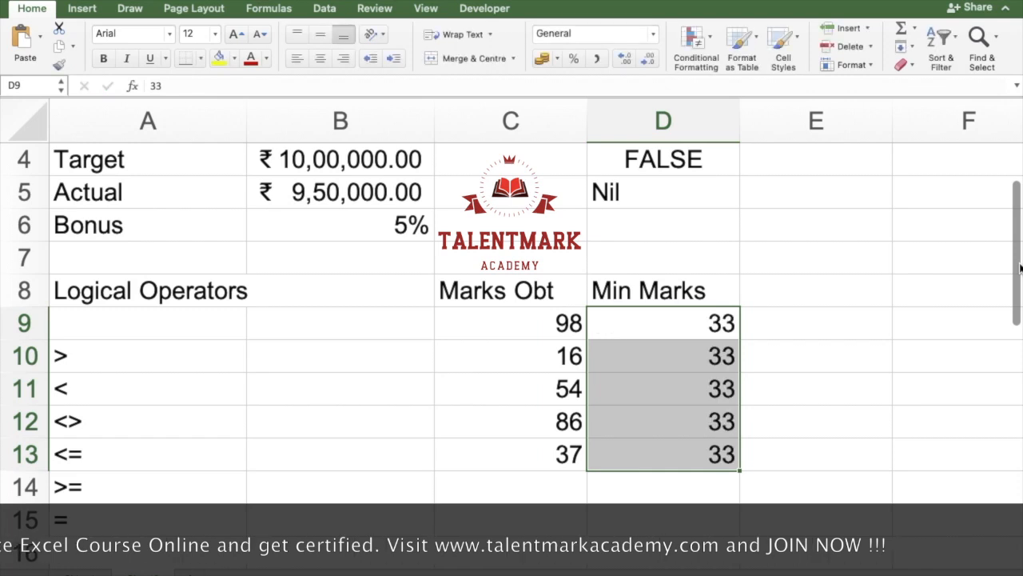
Step: Enter the column heading "Result" in E8
key("Right")
key("Up")
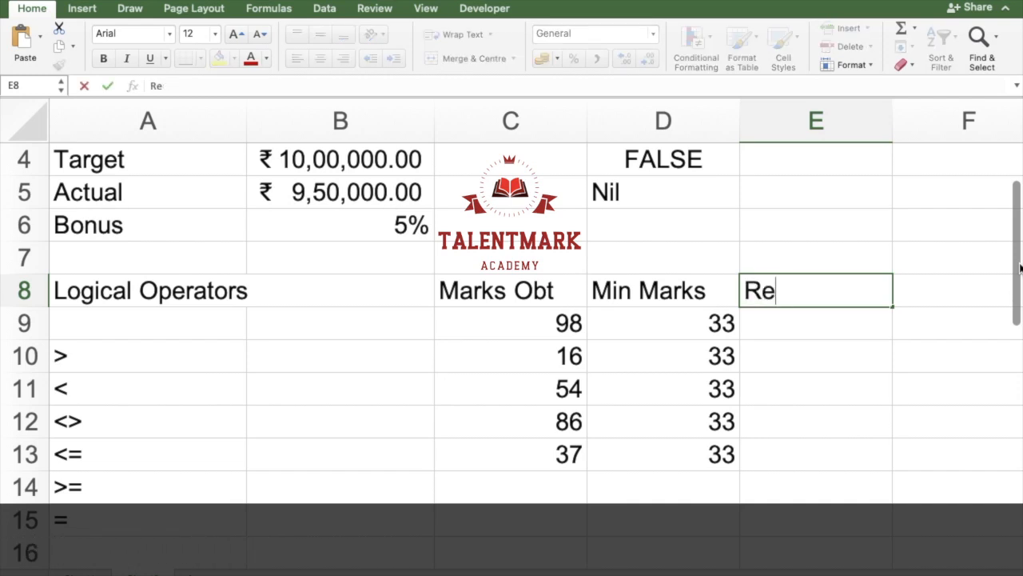
key("Return")
Step: Enter the comparison formula =C9>=D9 in E9 to test the first mark against the minimum
type("=")
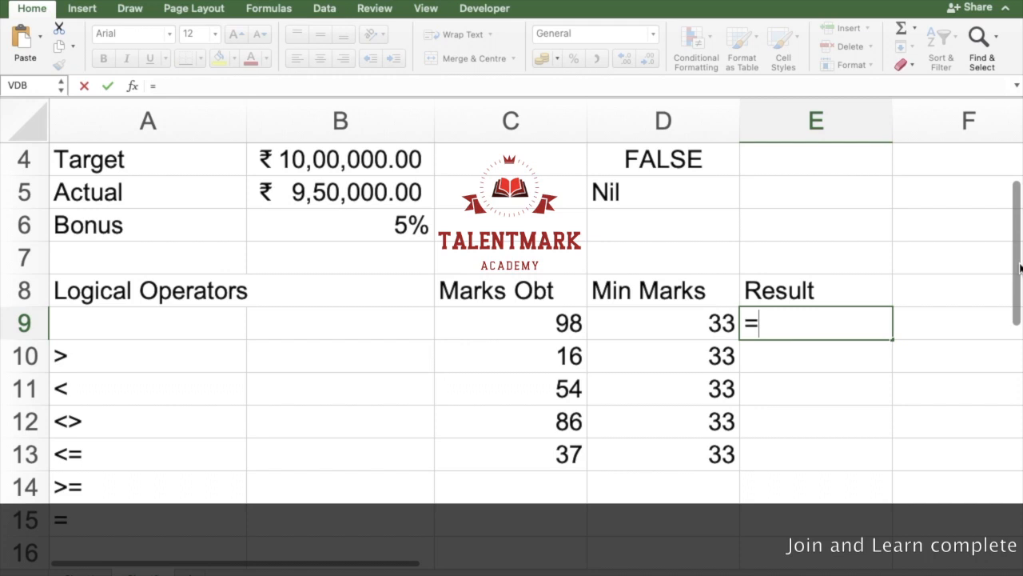
key("Left")
key("Left")
type(">")
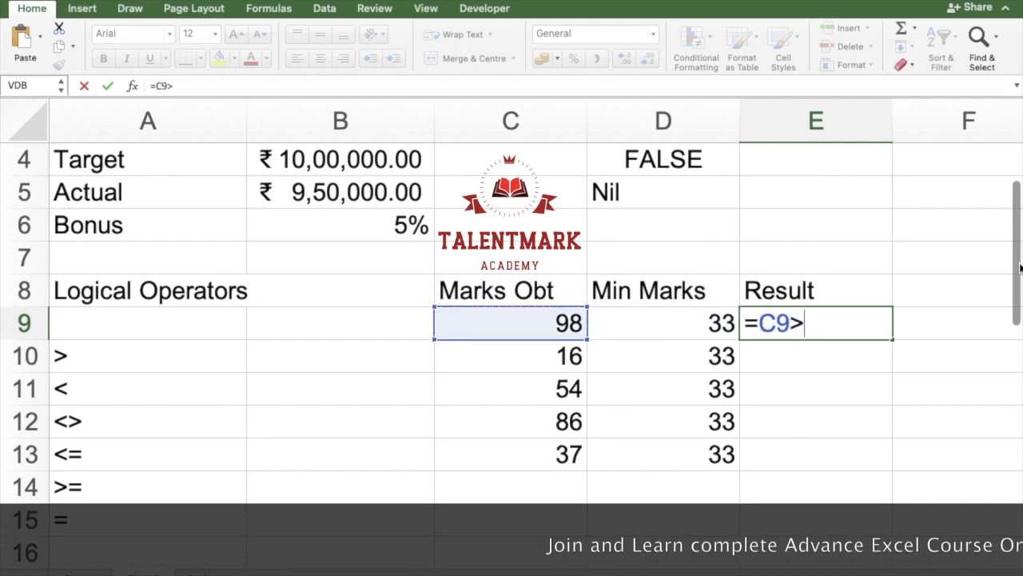
type("=")
key("Left")
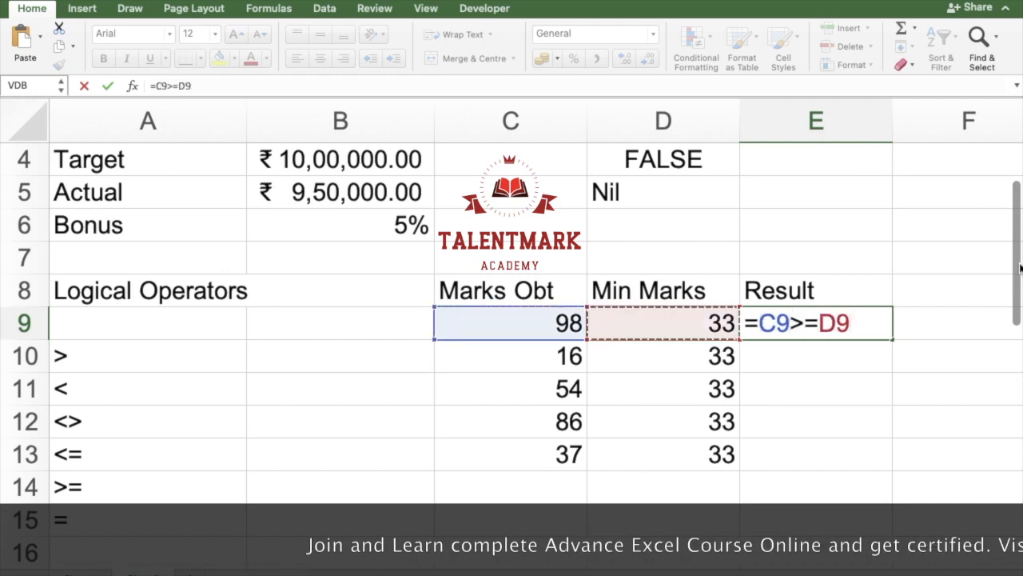
key("Return")
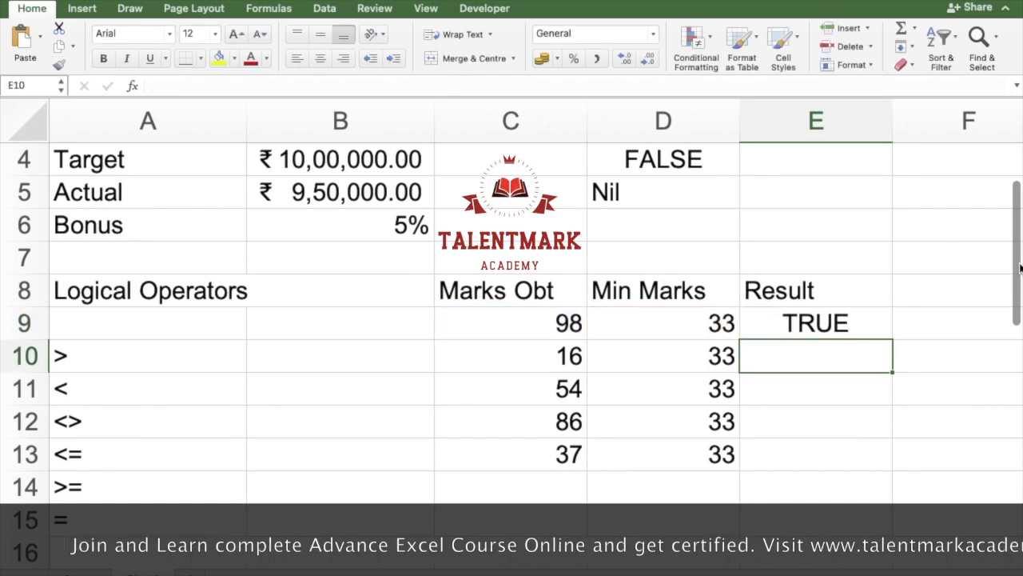
Step: Replace the formula in E9 with the start of an IF formula using the logical test C9>=D9
key("Up")
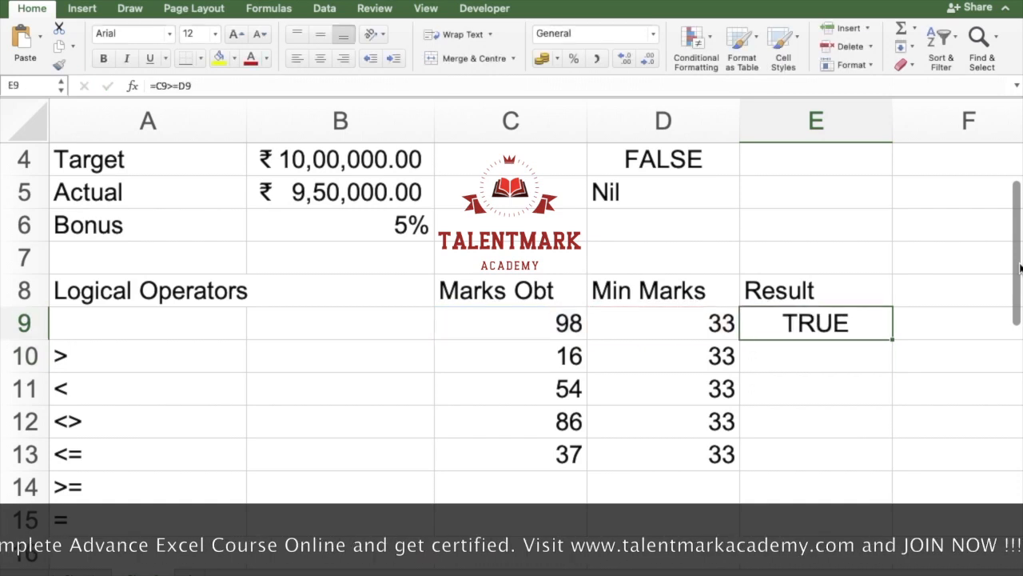
type("=")
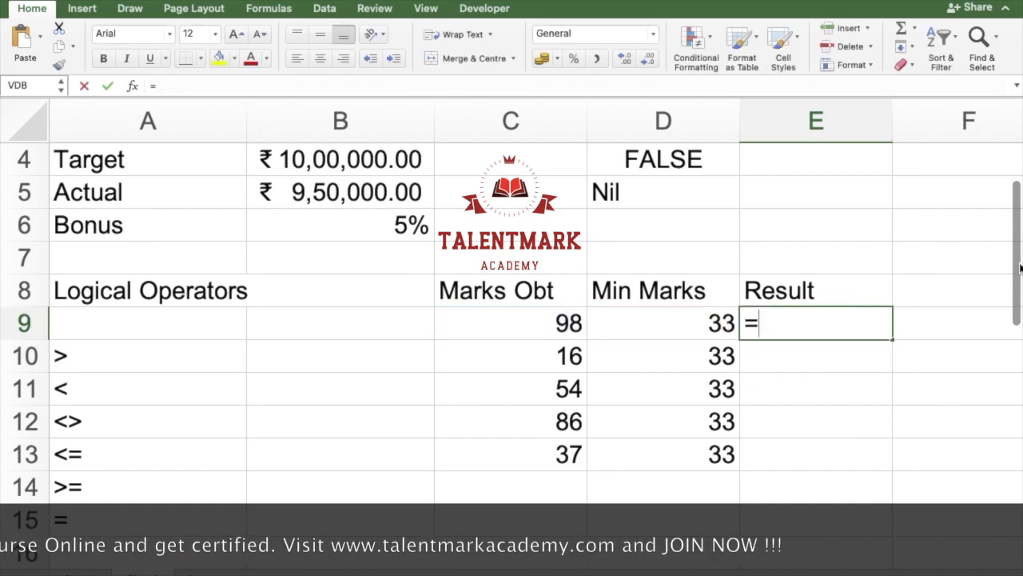
type("if")
key("Tab")
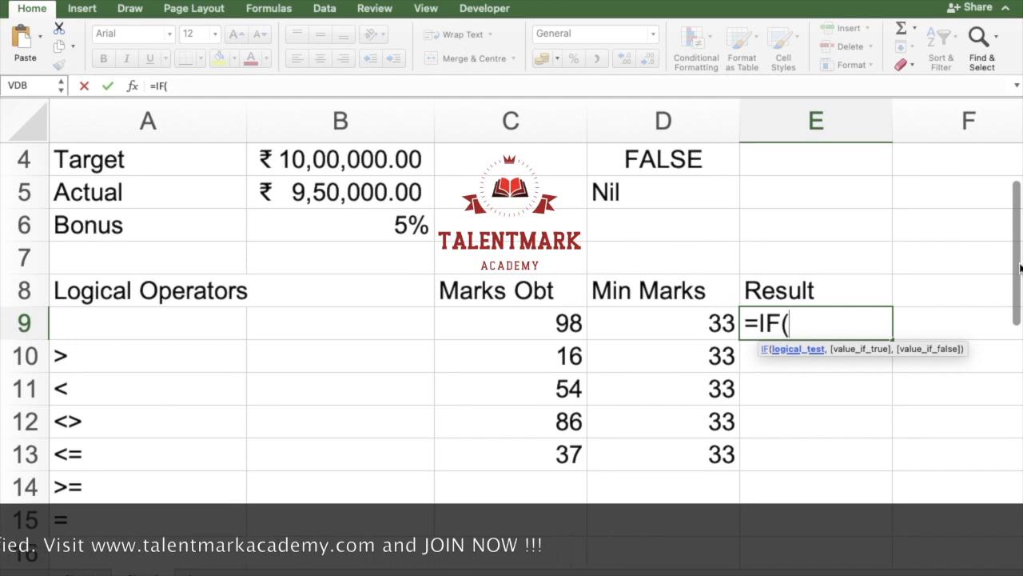
key("Left")
key("Left")
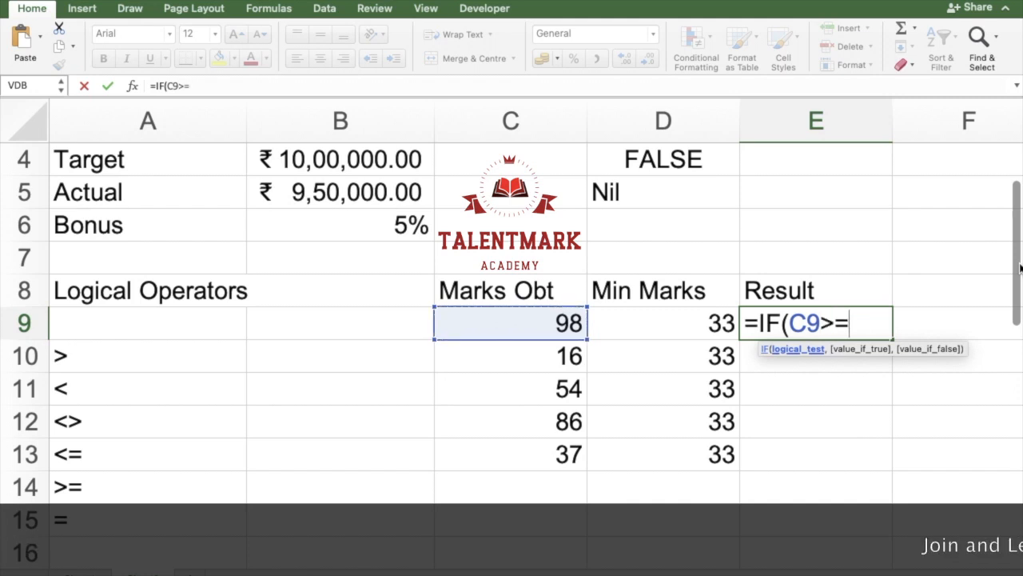
type(">=")
key("Left")
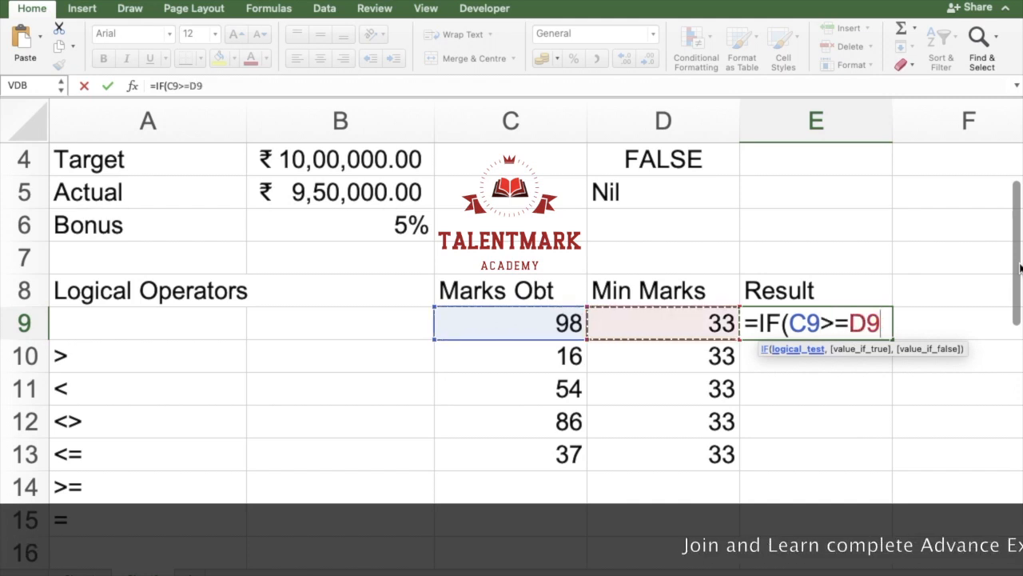
type(",")
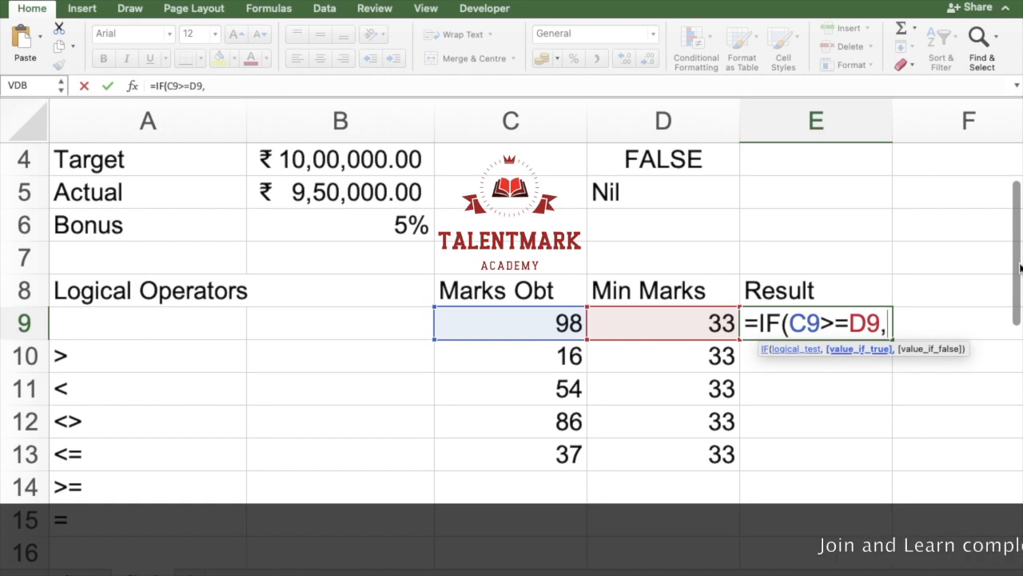
Step: Complete the IF formula in E9 with "Pass" as the value if true and "Fail" as the value if false
type("\"Pass\"")
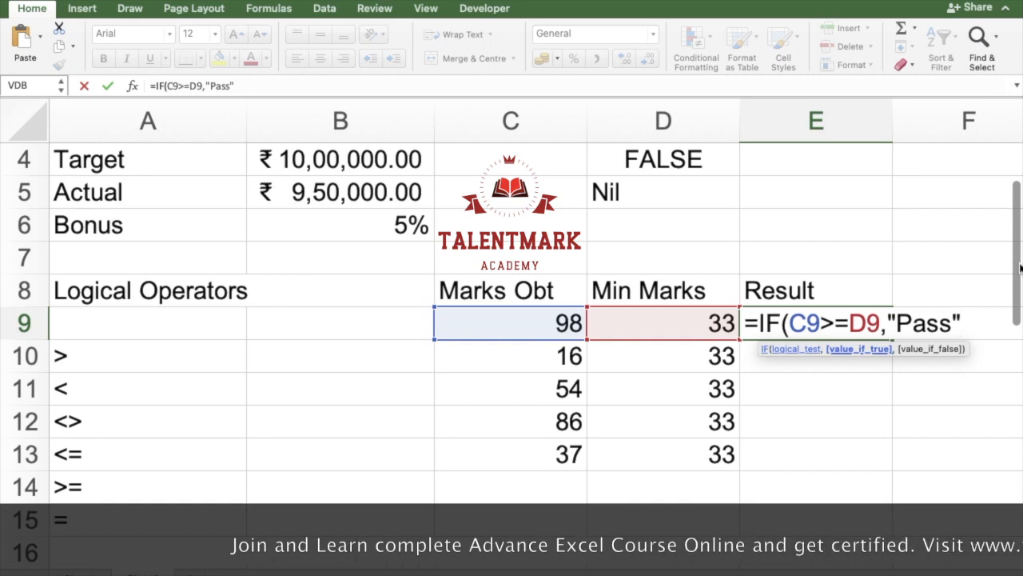
type(",\"Fail\")")
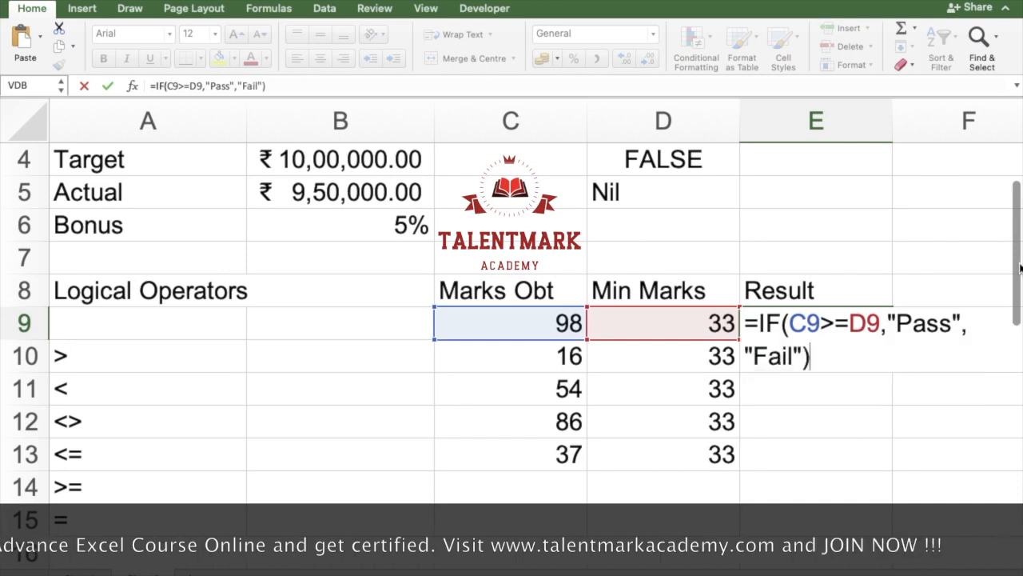
key("Return")
Step: Copy the IF formula from E9 down through E13
key("Up")
key("shift+Down")
key("shift+Down")
key("shift+Down")
key("shift+Down")
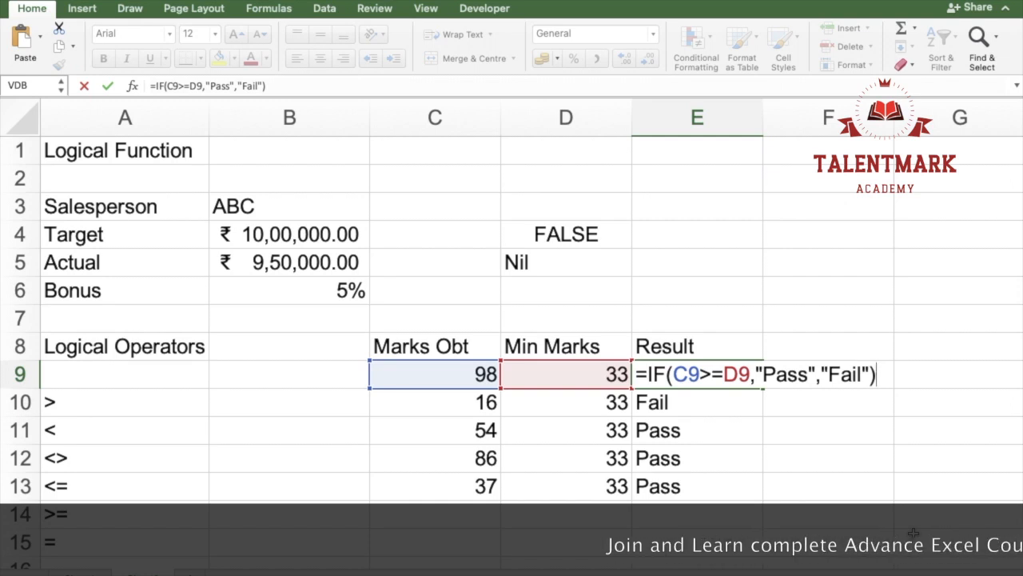
key("Return")
key("Up")
key("Up")
key("Up")
key("Up")
key("Left")
key("Up")
key("Up")
key("Up")
key("Down")
key("Down")
key("Down")
key("Down")
key("Down")
key("Down")
key("Down")
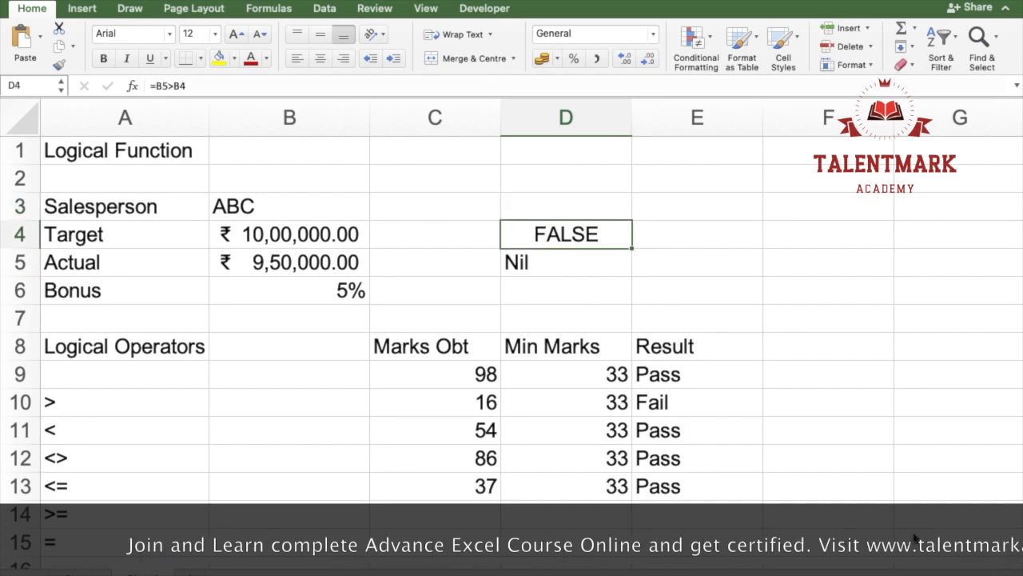
key("Down")
key("Down")
key("Down")
key("Down")
key("Down")
key("Down")
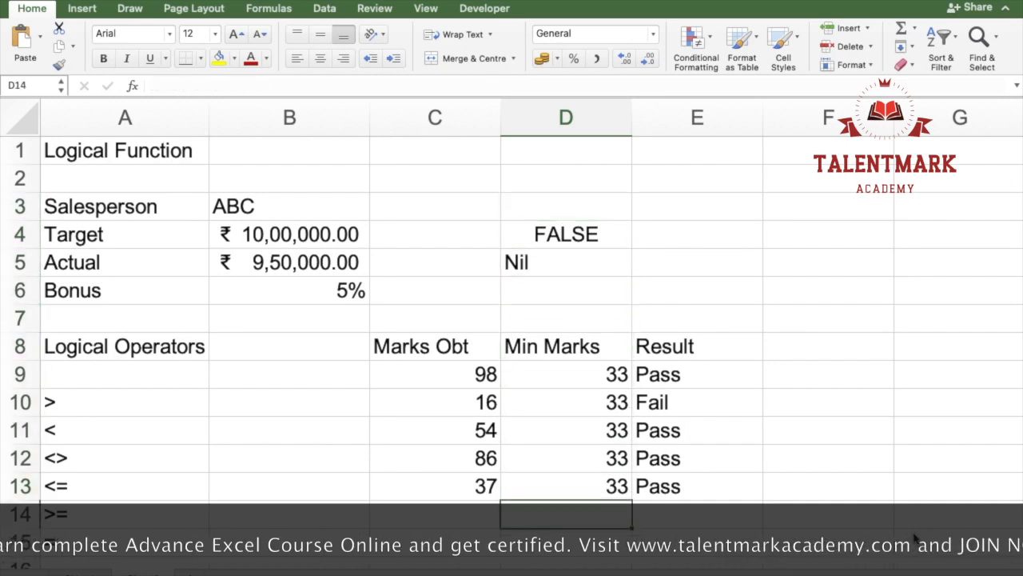
key("Down")
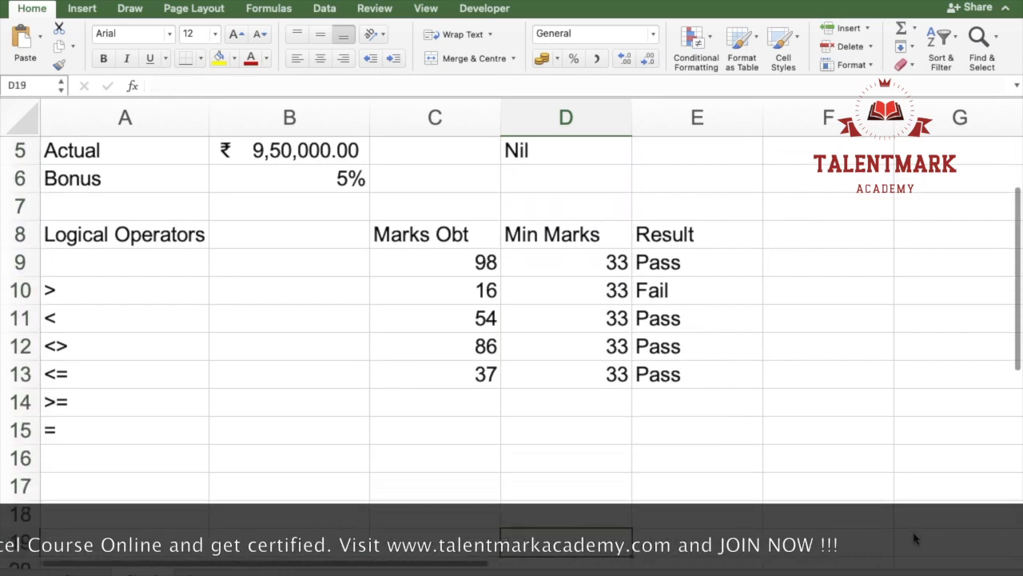
key("Up")
key("Up")
key("Up")
key("Up")
key("Left")
key("Left")
key("Up")
key("Right")
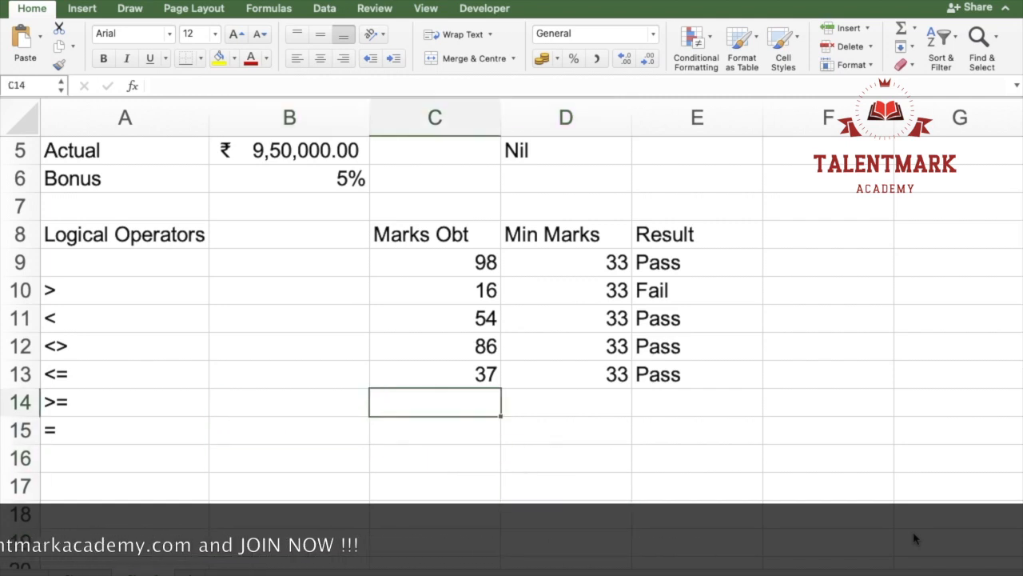
key("Up")
key("Up")
key("Up")
key("Up")
key("Up")
key("Up")
key("Up")
key("Up")
key("Up")
key("Up")
key("Up")
key("Down")
key("Down")
key("Down")
key("Down")
key("Down")
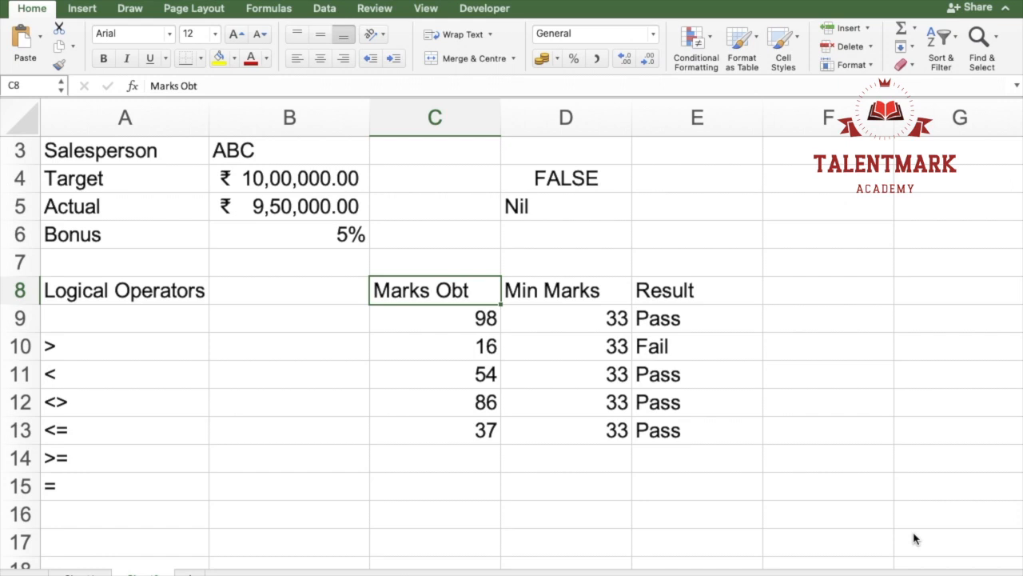
key("Down")
key("Down")
key("Down")
key("Down")
key("Down")
key("Down")
key("Down")
key("Down")
key("Down")
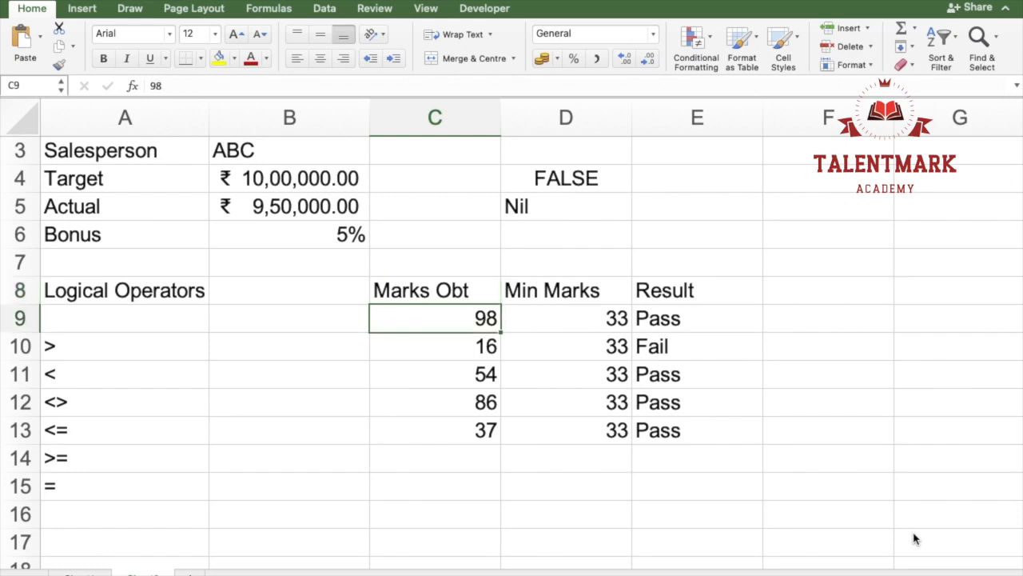
key("Down")
key("Down")
key("Down")
key("Down")
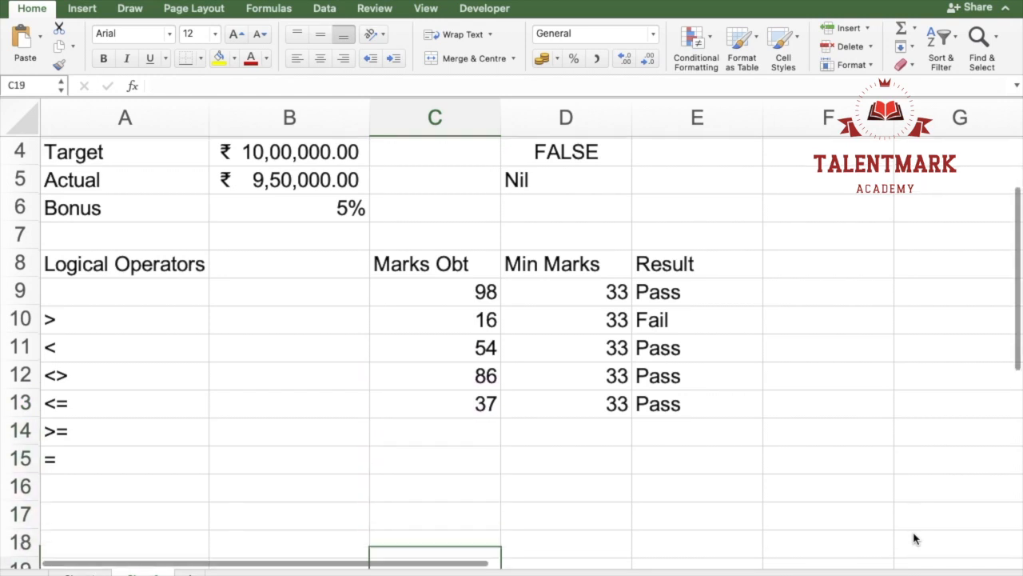
Step: Enter the letters A, B, C and D one below another in C16:C19
key("Up")
key("Up")
key("Up")
key("Up")
key("Up")
type("A")
key("Return")
type("B")
key("Return")
type("C")
key("Return")
type("D")
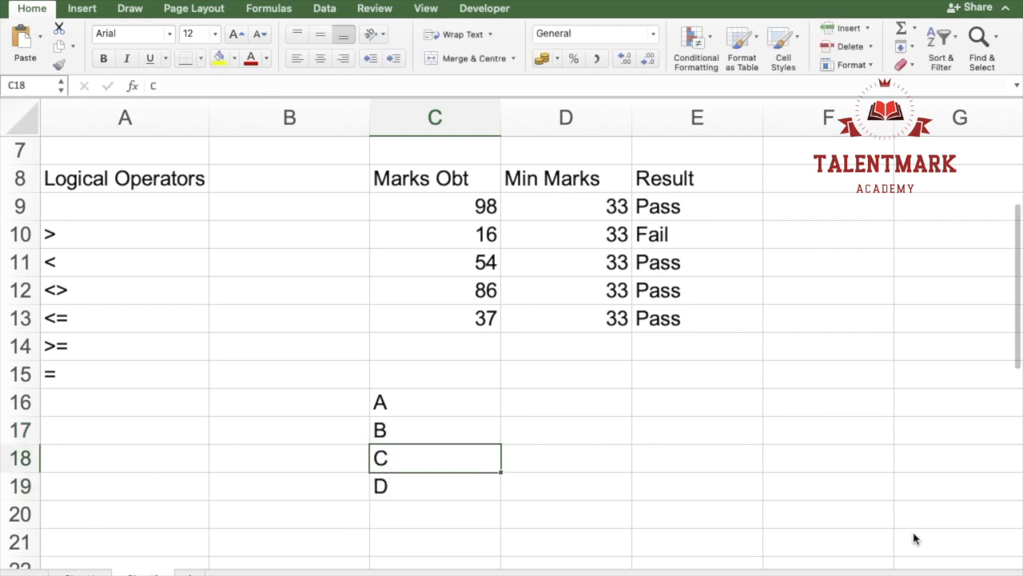
Step: Add the grade E in C20 and enter its limit <33 beside it in D20
key("shift+Down")
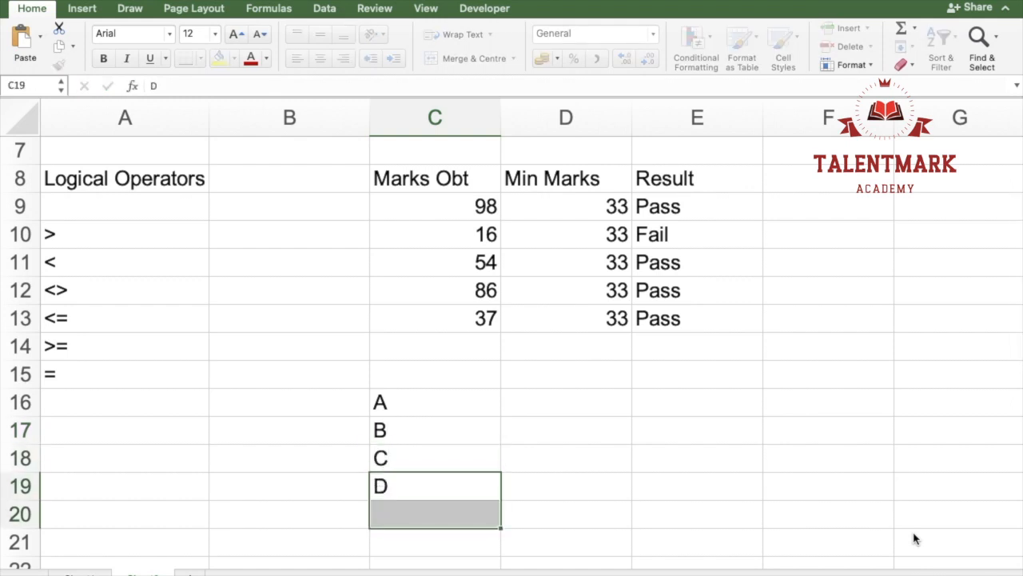
key("Down")
key("Tab")
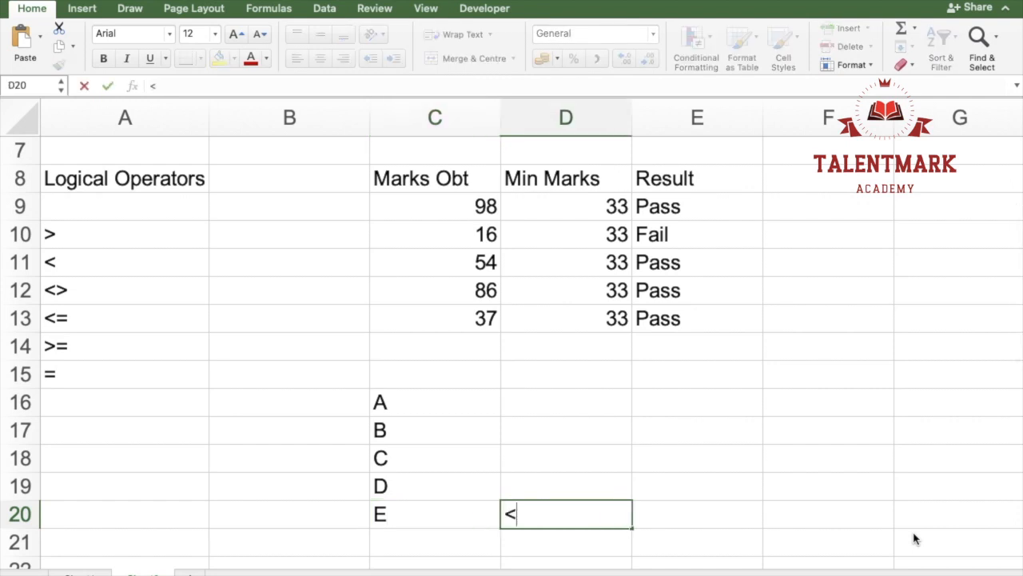
type("<33")
key("Return")
Step: Enter the limit <55 for grade D in D19 and <70 for grade C in D18
key("Up")
key("Up")
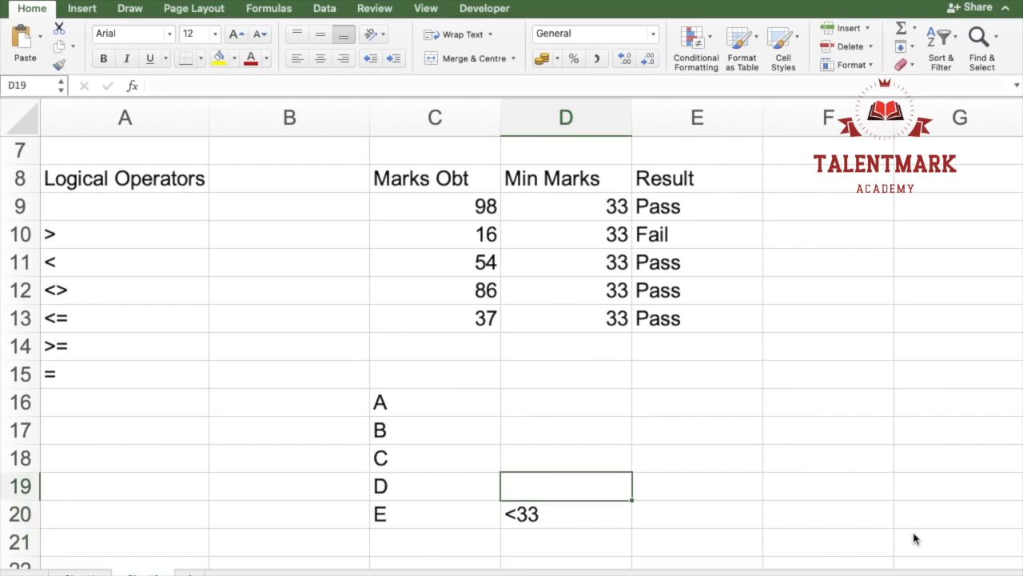
type("<55")
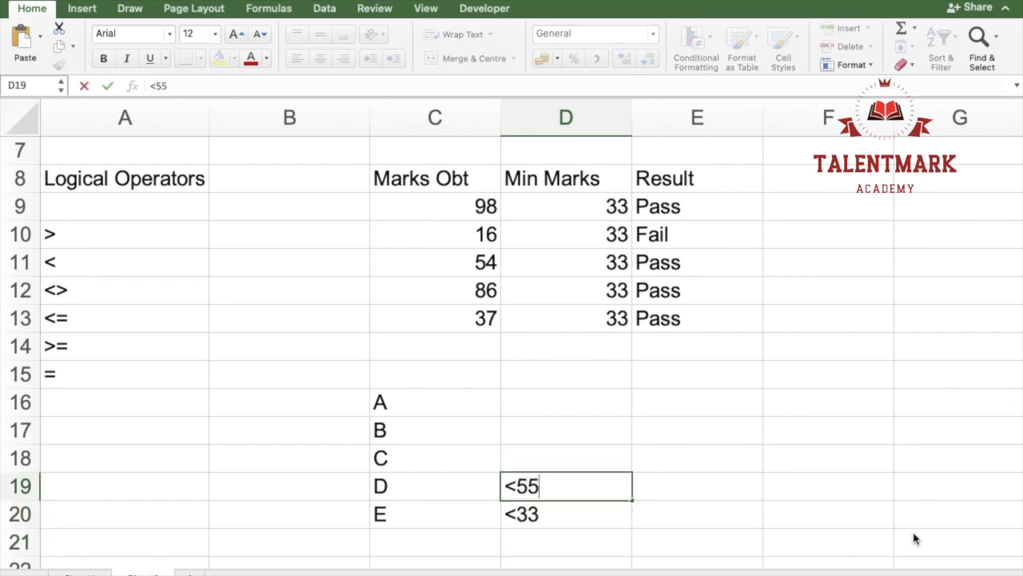
key("Return")
key("Up")
key("Up")
type("<70")
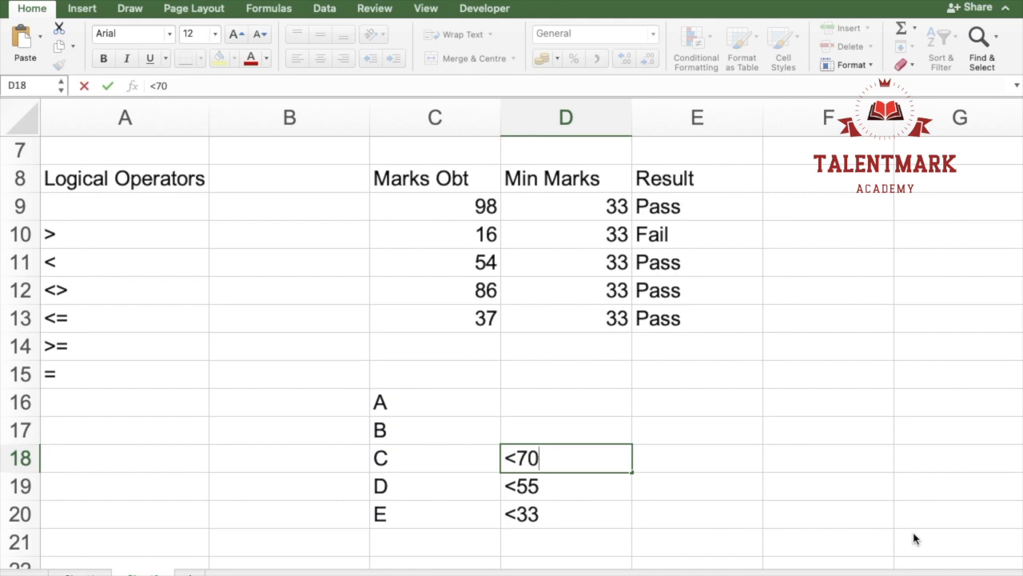
key("Up")
Step: Set the limit for grade C in D18 to <75 and enter <90 for grade B in D17
type("<")
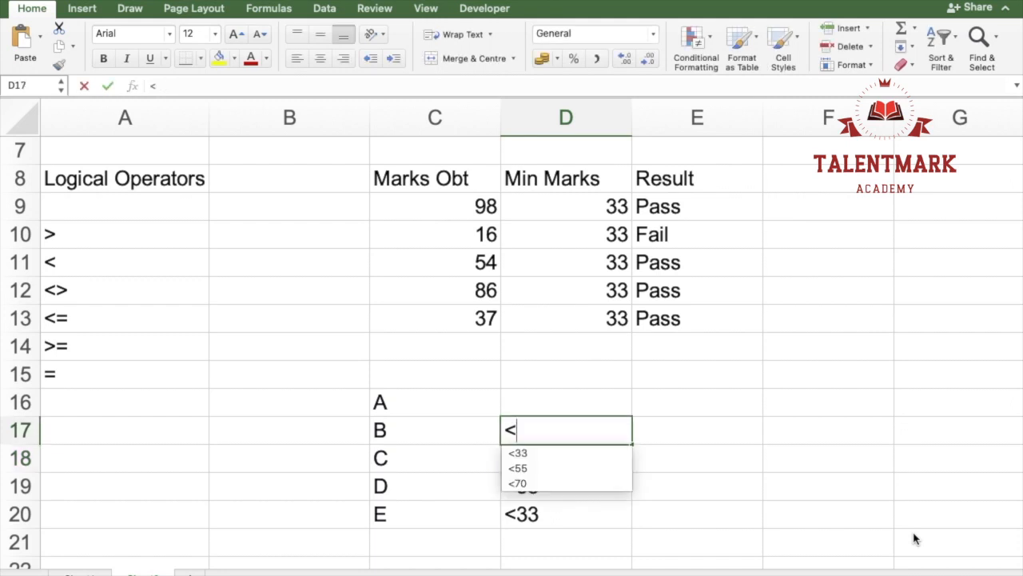
key("Return")
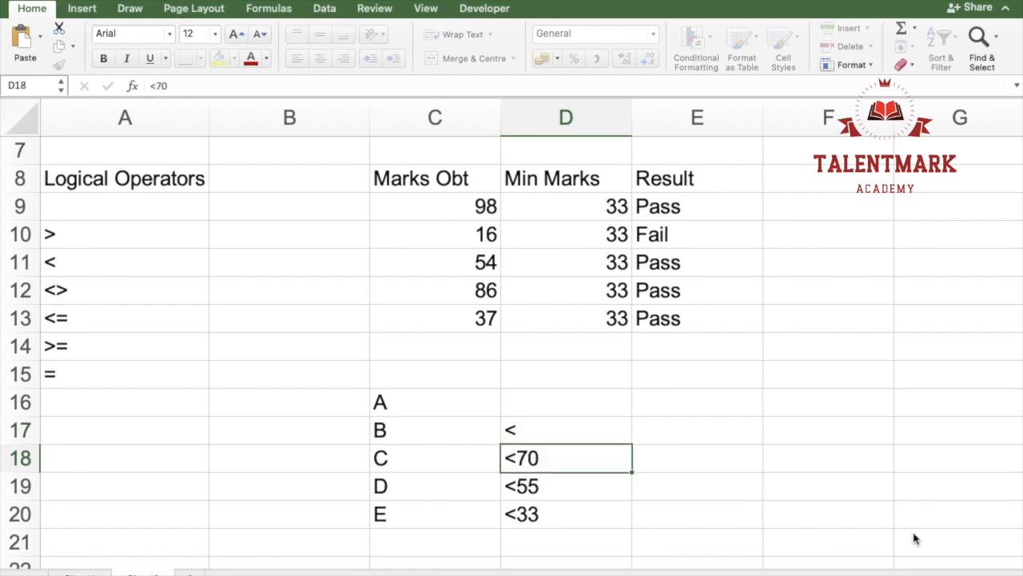
type("6")
key("Return")
key("Up")
key("Up")
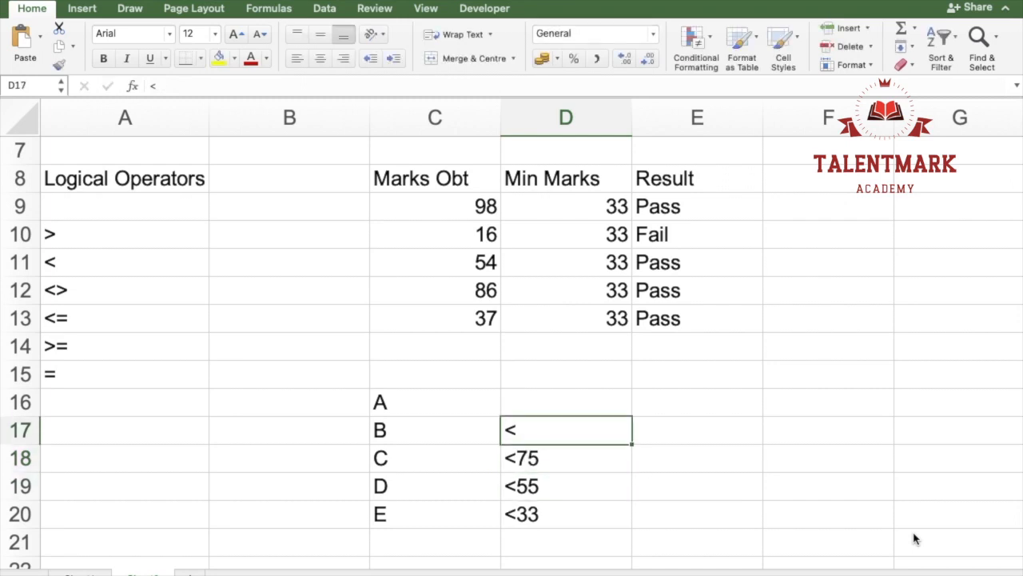
type("<90")
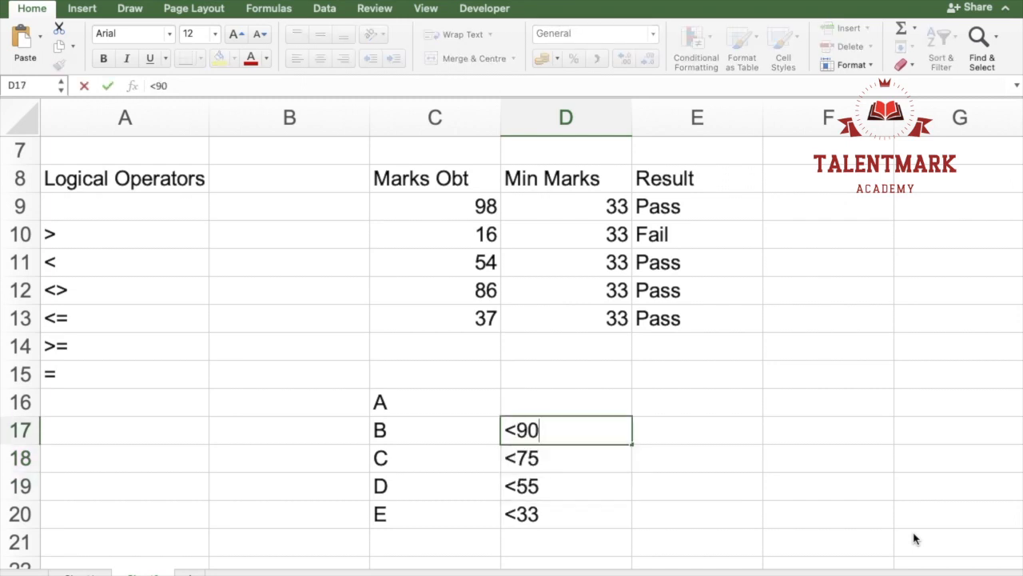
key("Right")
key("Up")
key("Up")
key("Left")
key("Down")
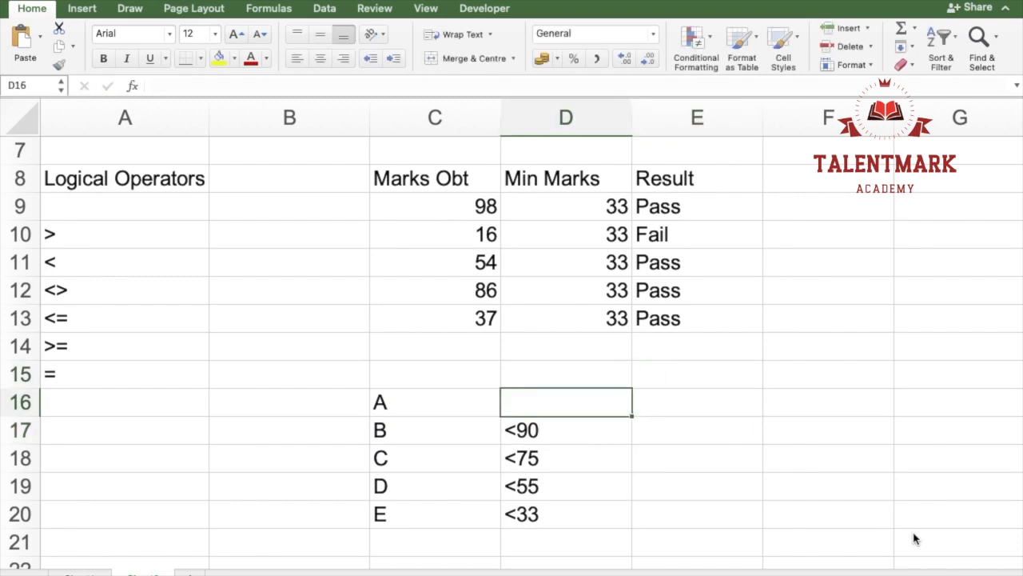
key("Down")
key("Down")
key("Down")
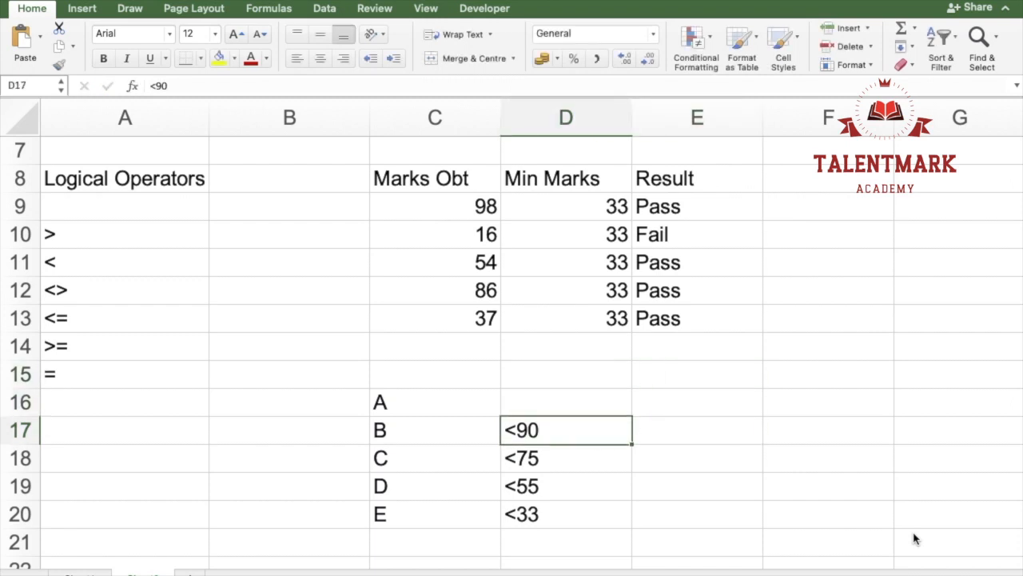
key("Right")
key("Right")
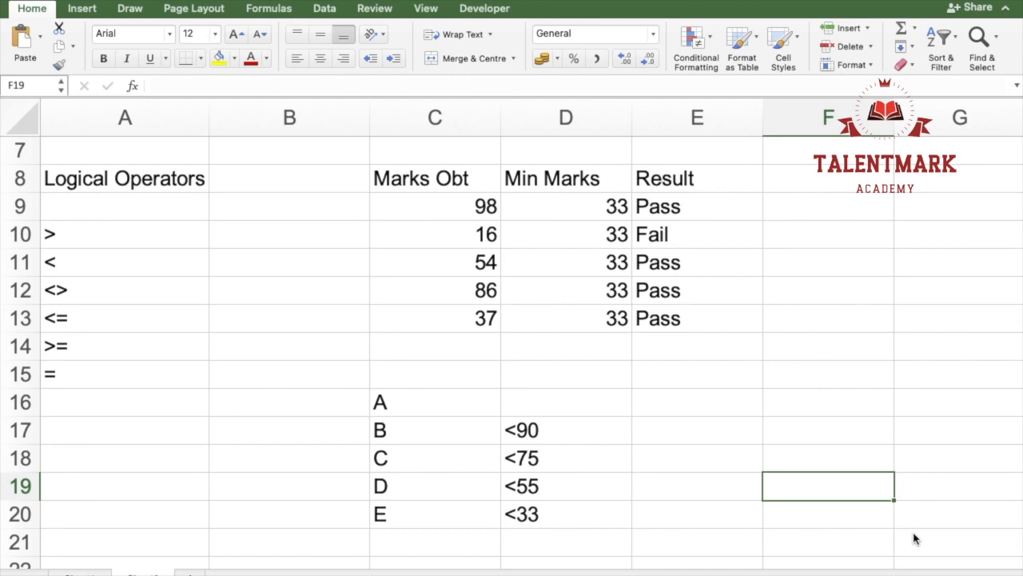
key("Right")
key("Right")
key("Left")
key("Left")
key("Left")
key("Left")
key("Down")
key("Up")
key("Up")
key("Up")
key("Right")
key("Up")
key("Up")
key("Up")
key("Up")
key("Up")
key("Right")
key("Up")
key("Up")
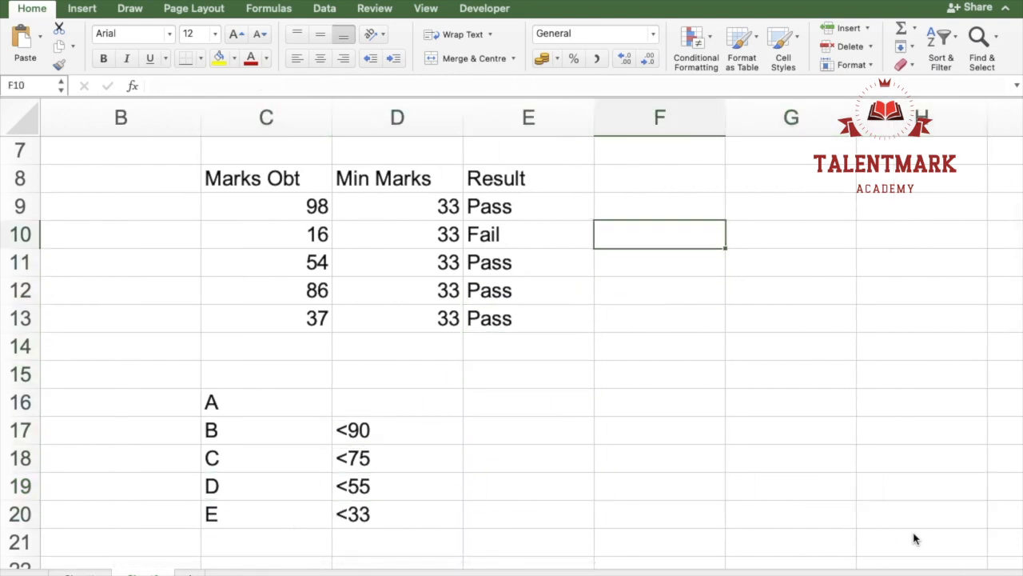
key("Up")
key("Up")
key("Left")
key("Down")
key("shift+Down")
key("shift+Down")
key("shift+Down")
key("shift+Down")
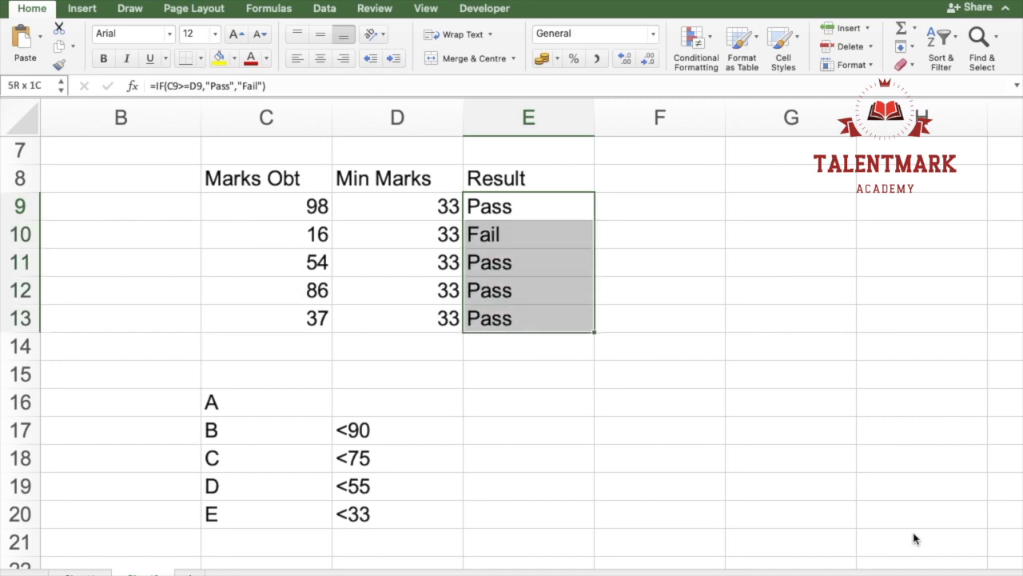
Step: Start an IF formula in F9 with the logical test C9<33 and "E" as the value if true
key("Right")
key("Right")
key("Up")
key("Left")
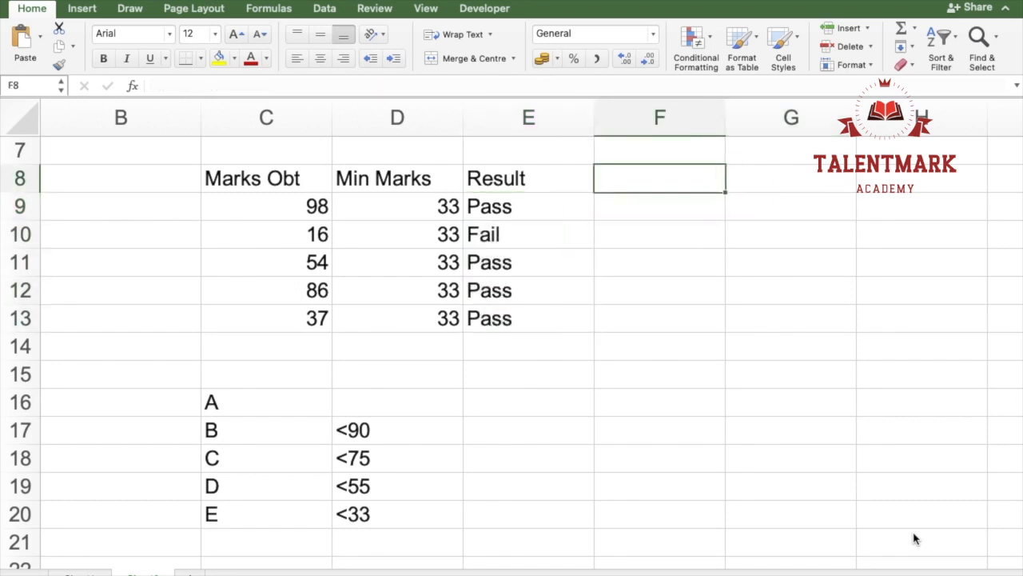
key("Down")
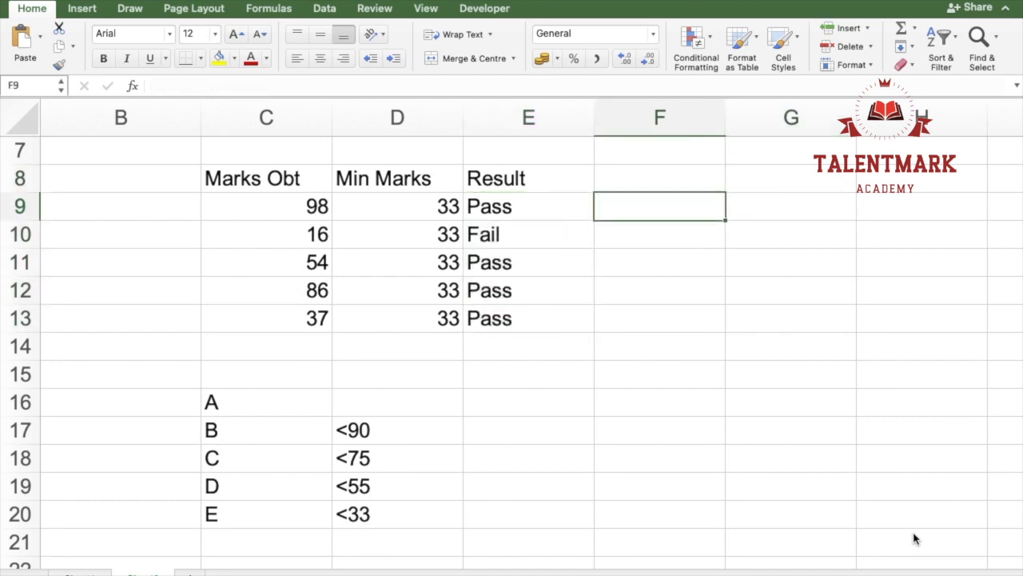
type("=if")
key("Tab")
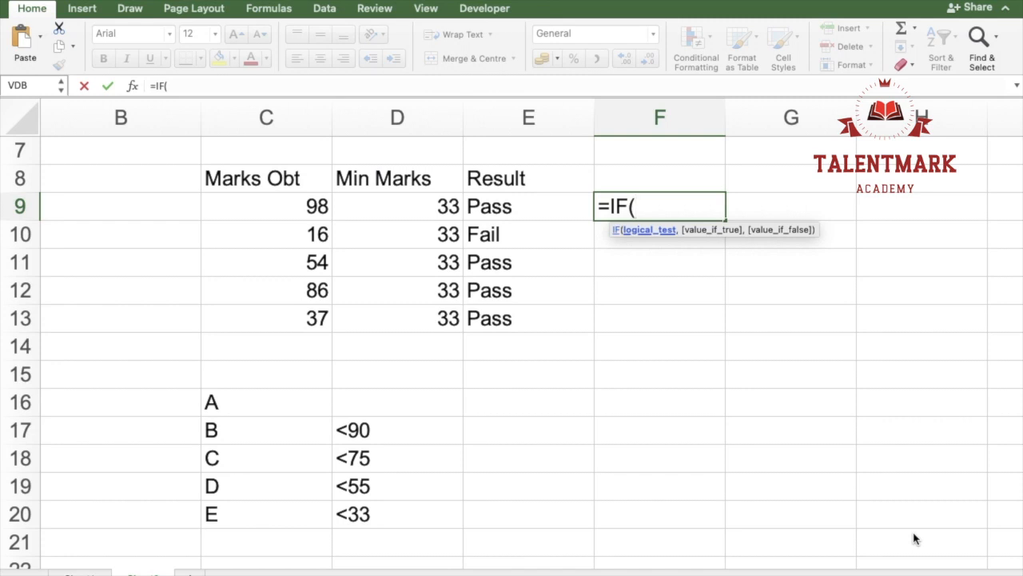
key("Left")
key("Left")
key("Left")
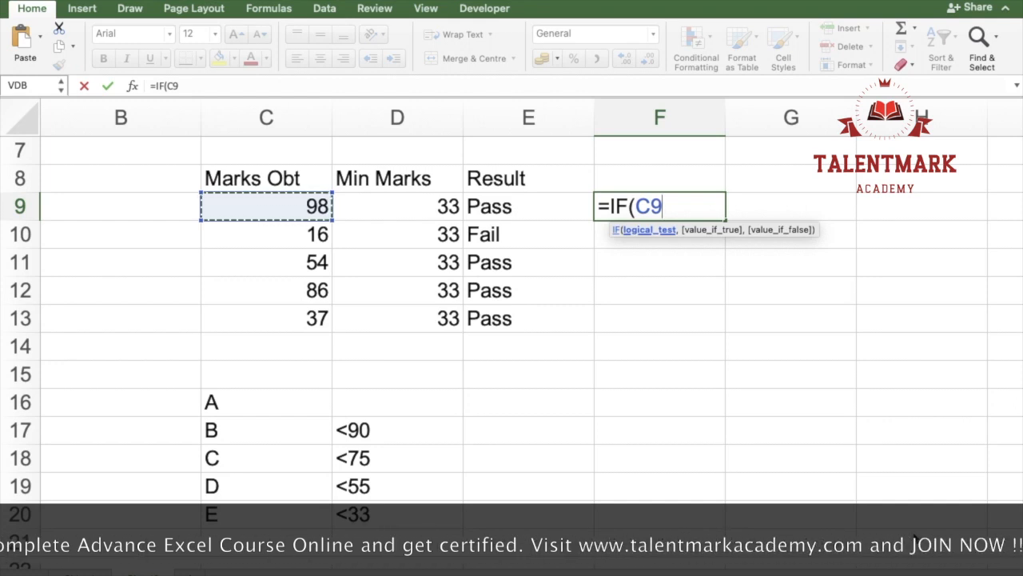
type("<")
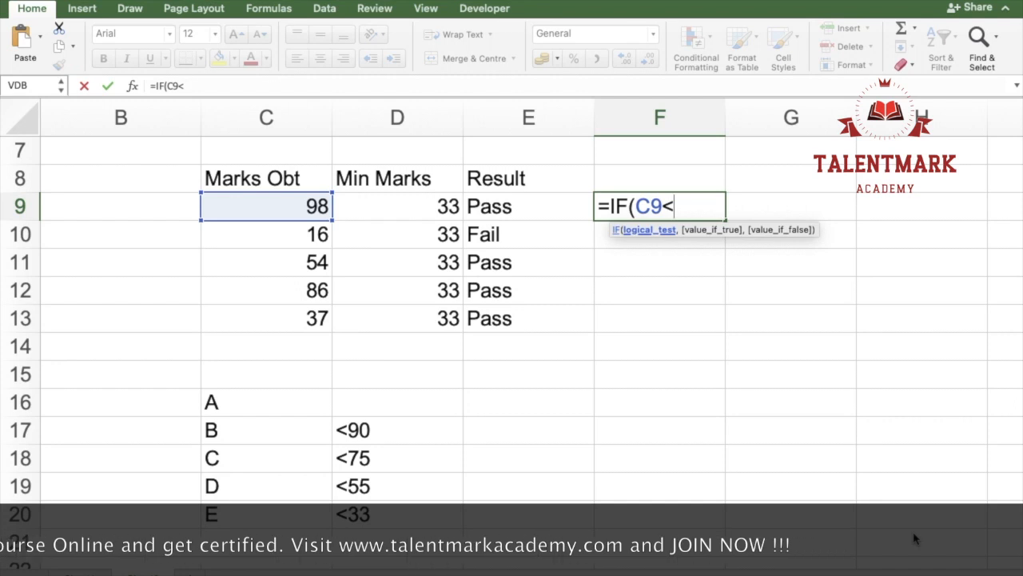
type("33,\"E")
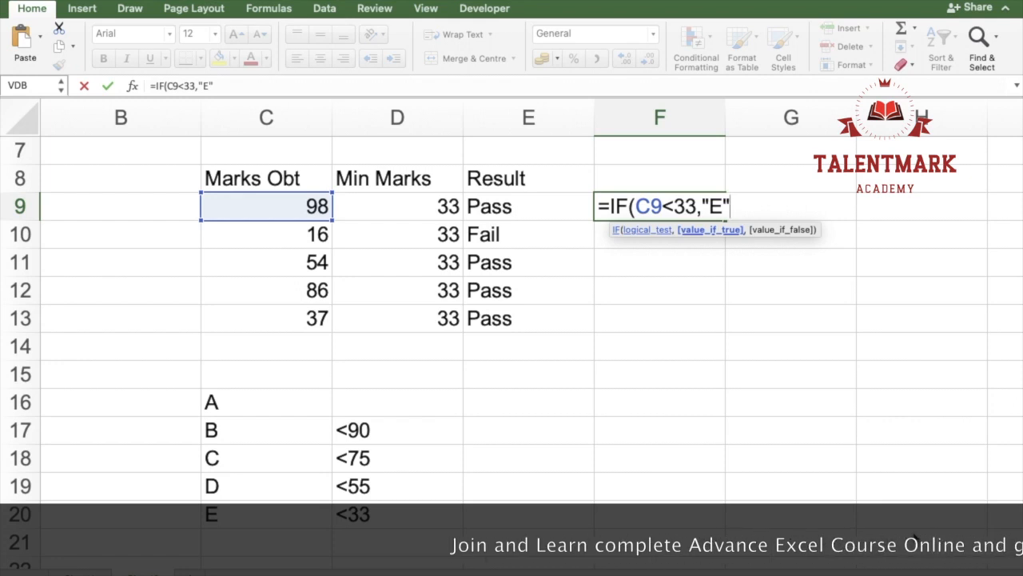
type(",")
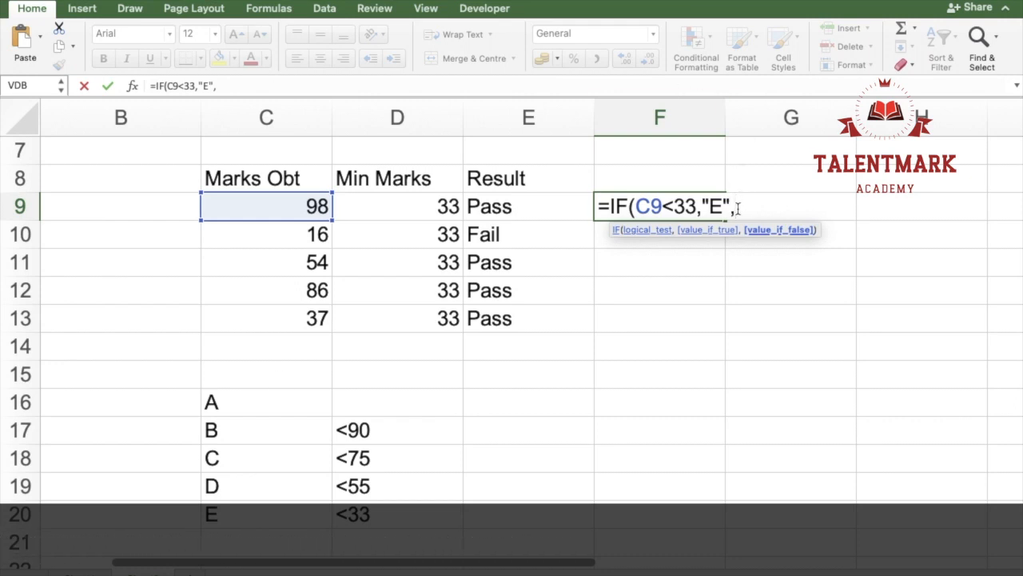
Step: Nest a second IF as the value if false, testing C9<55 and returning "D" if true
type("if")
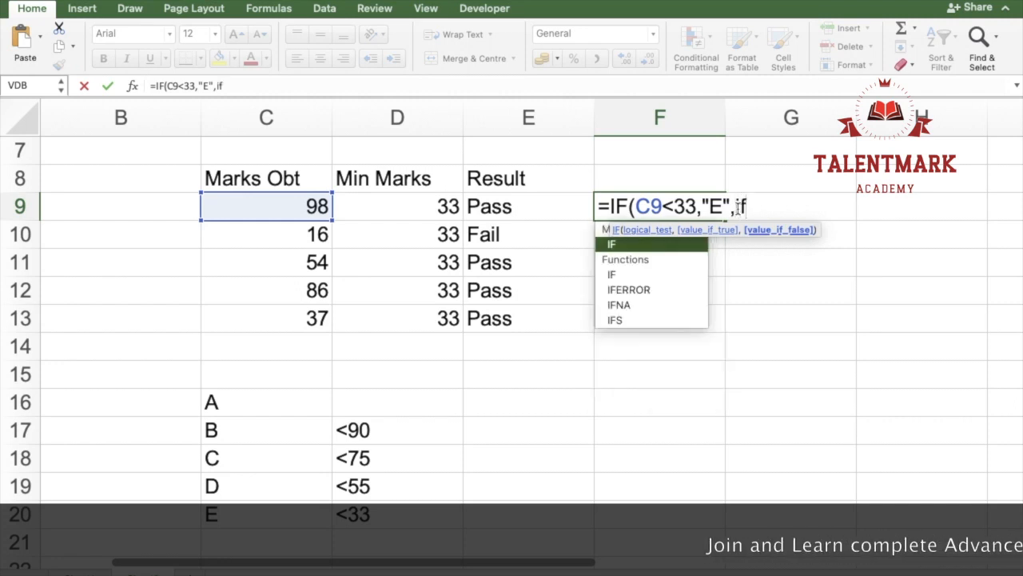
key("Tab")
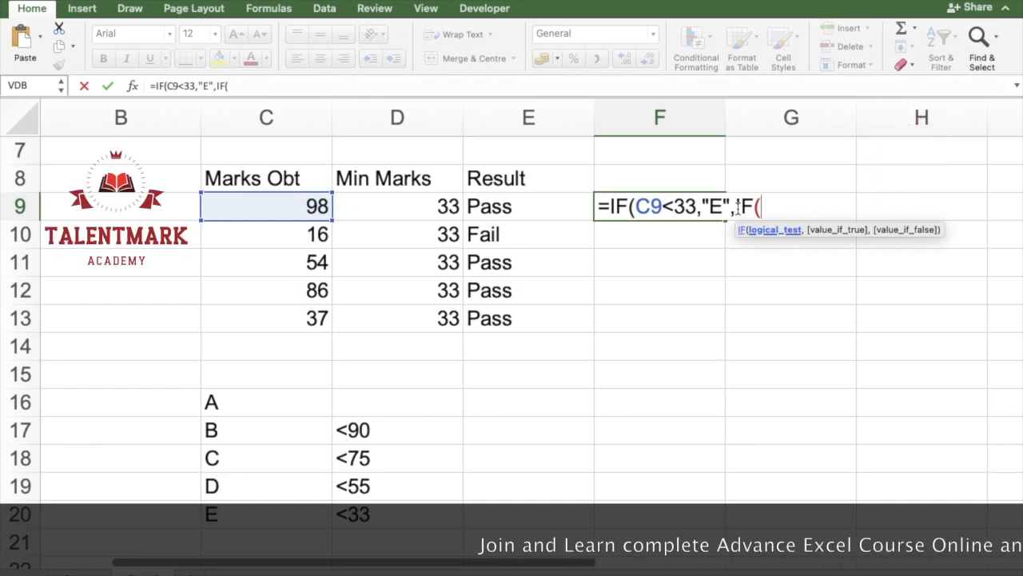
key("Left")
key("Left")
key("Left")
type("<")
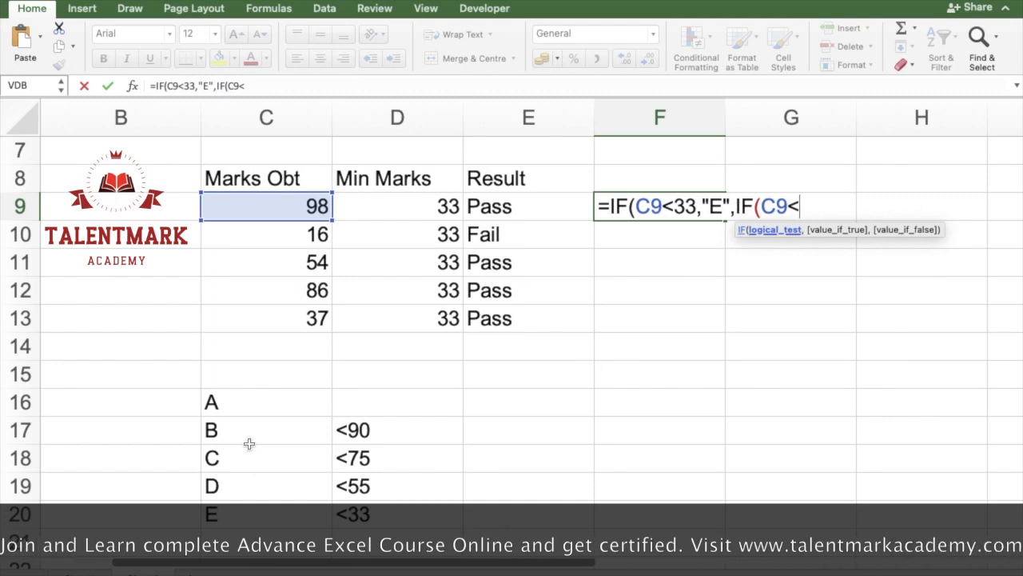
type("55")
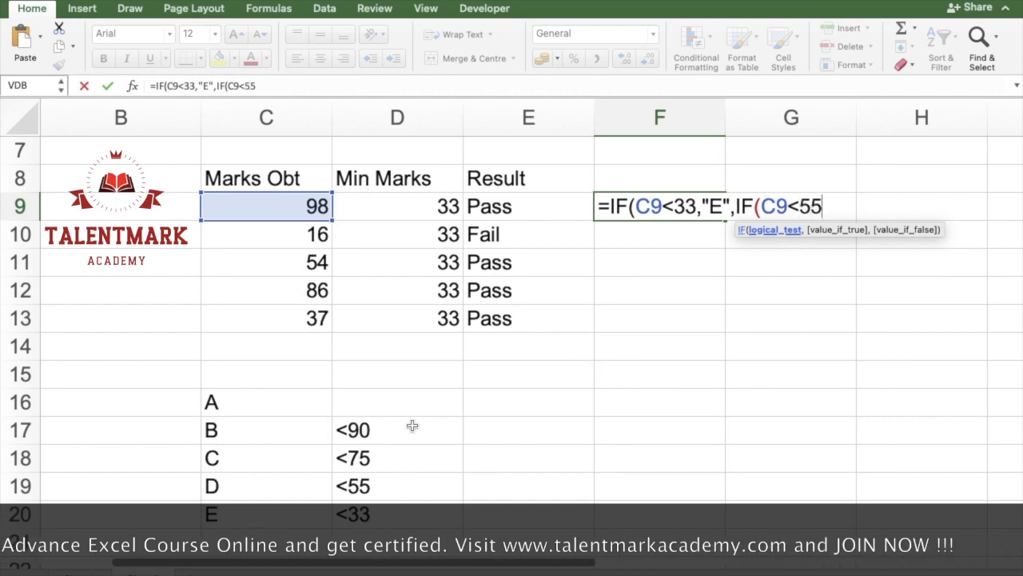
type(",")
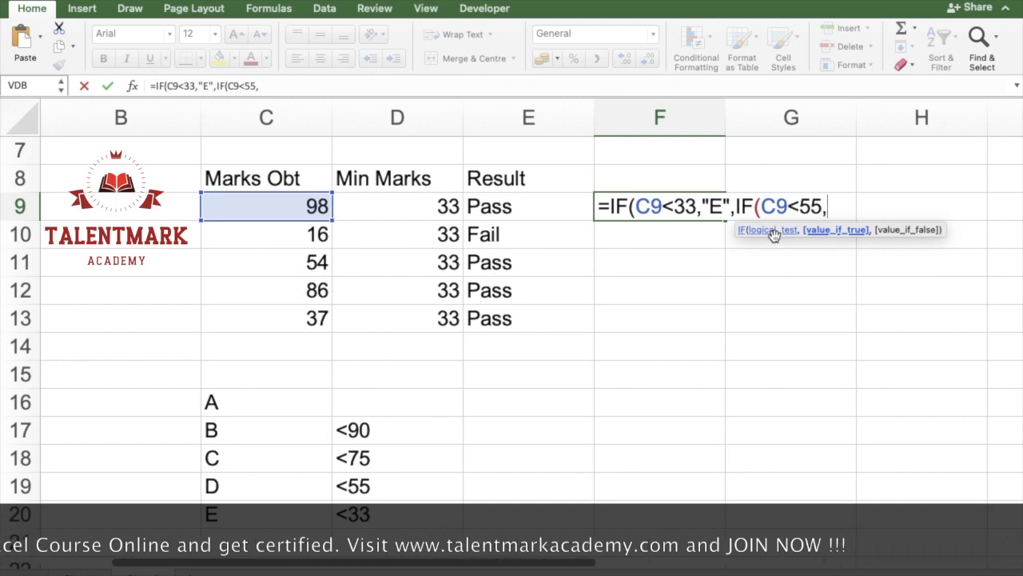
type("\"D\"")
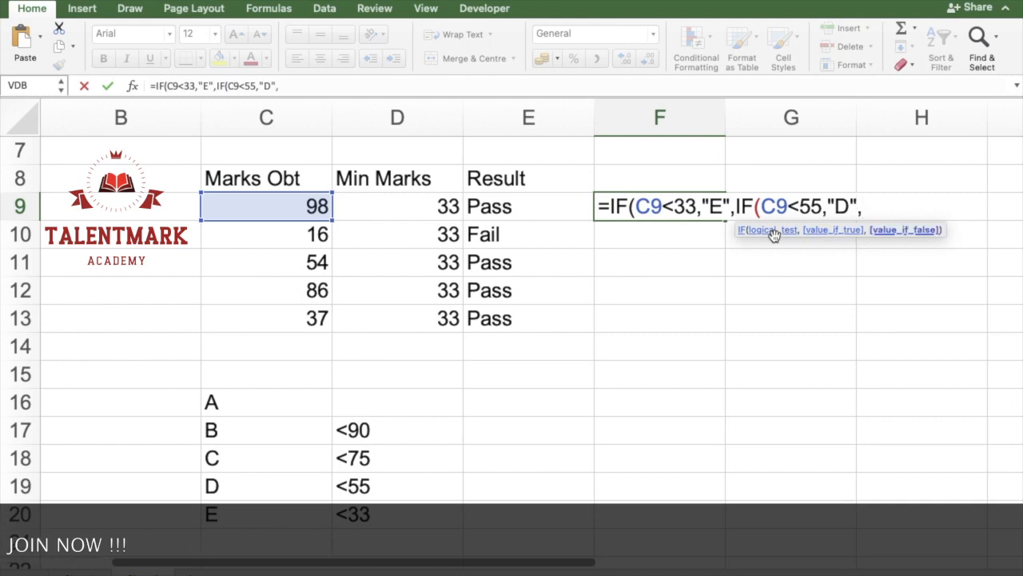
Step: Nest a third IF in the F9 formula, testing C9<75 with "C" as the value if true
type(",if")
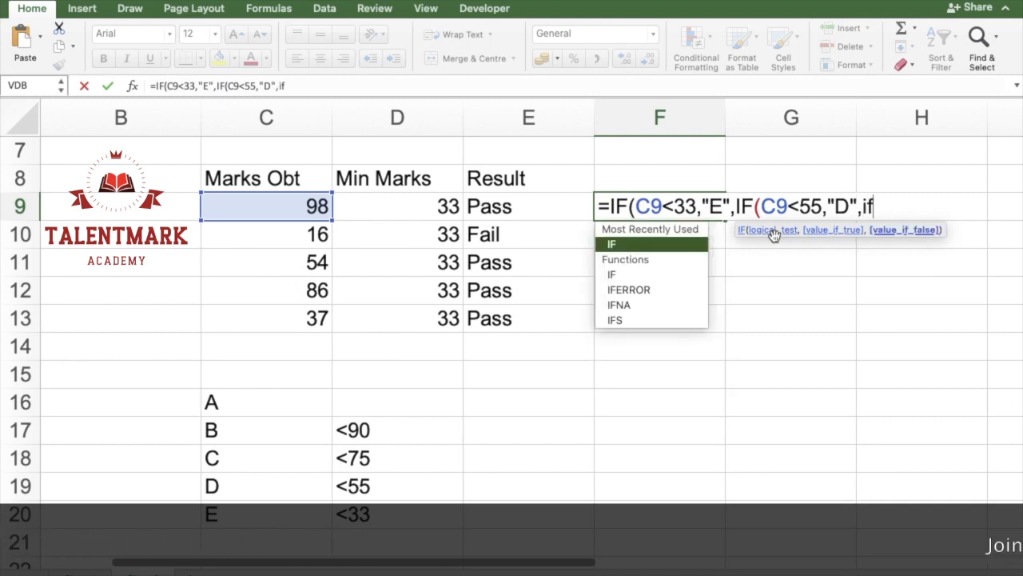
key("Tab")
key("Left")
key("Left")
key("Left")
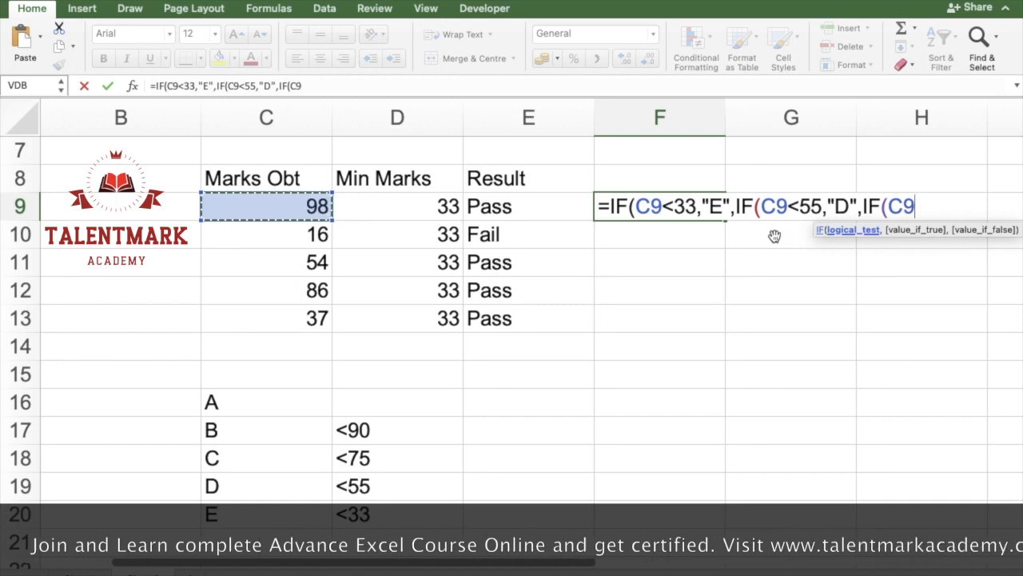
type("<=")
key("BackSpace")
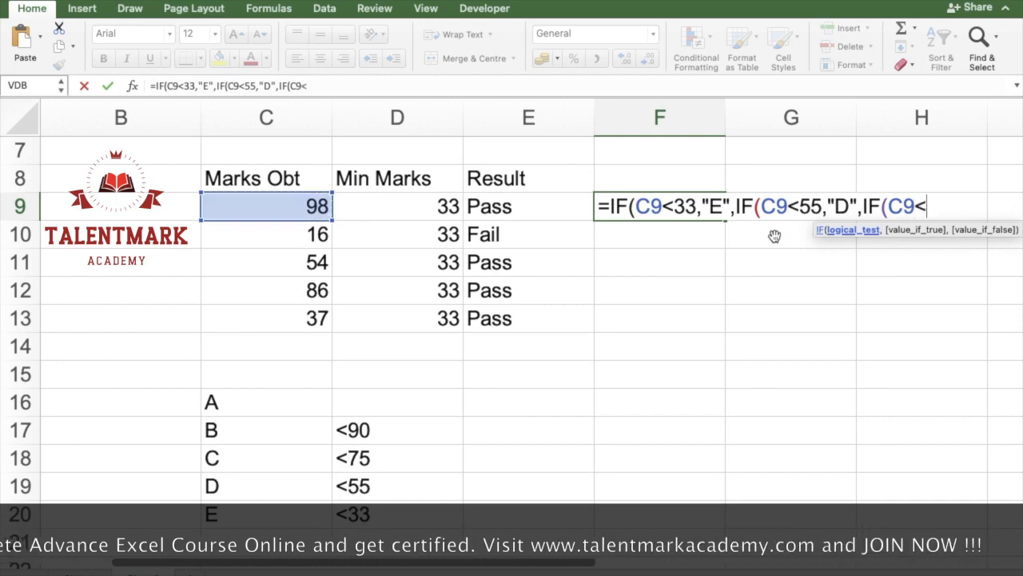
type("75,")
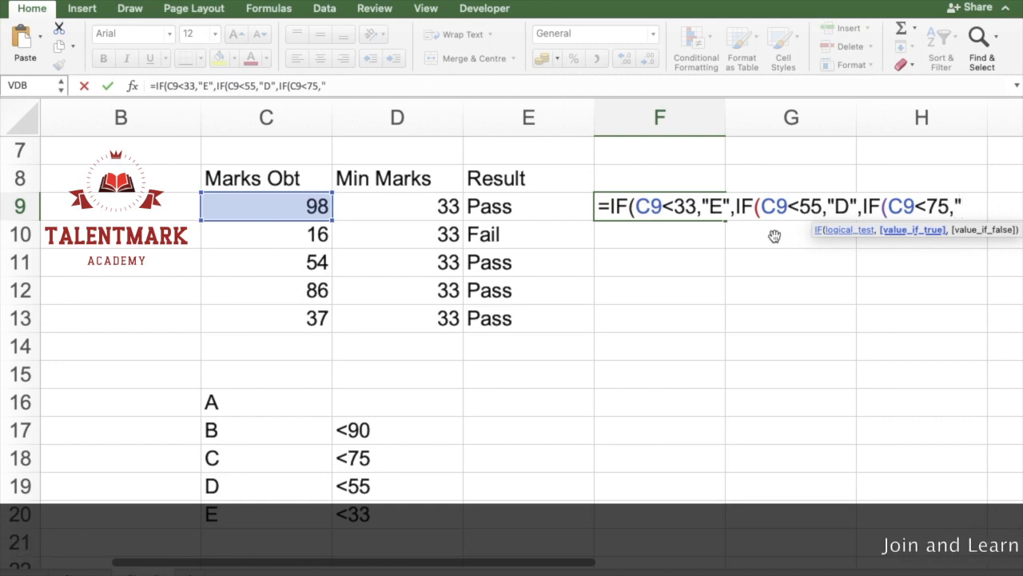
Step: Nest a fourth IF testing C9<90 that returns "B" if true and "A" if false, and close its parenthesis
type("if")
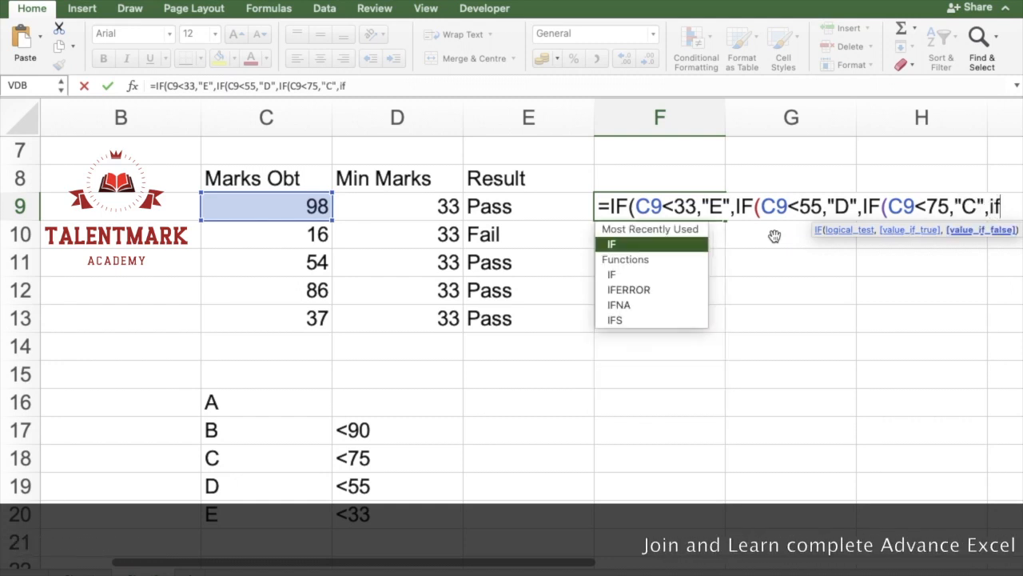
key("Tab")
key("Left")
key("Left")
key("Left")
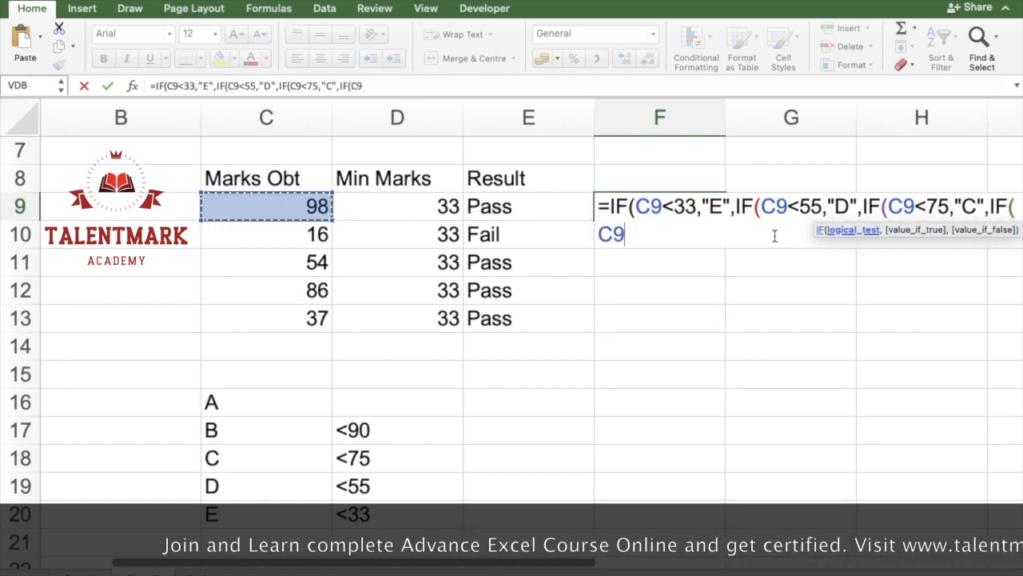
type("<90,\"B\",\"A")
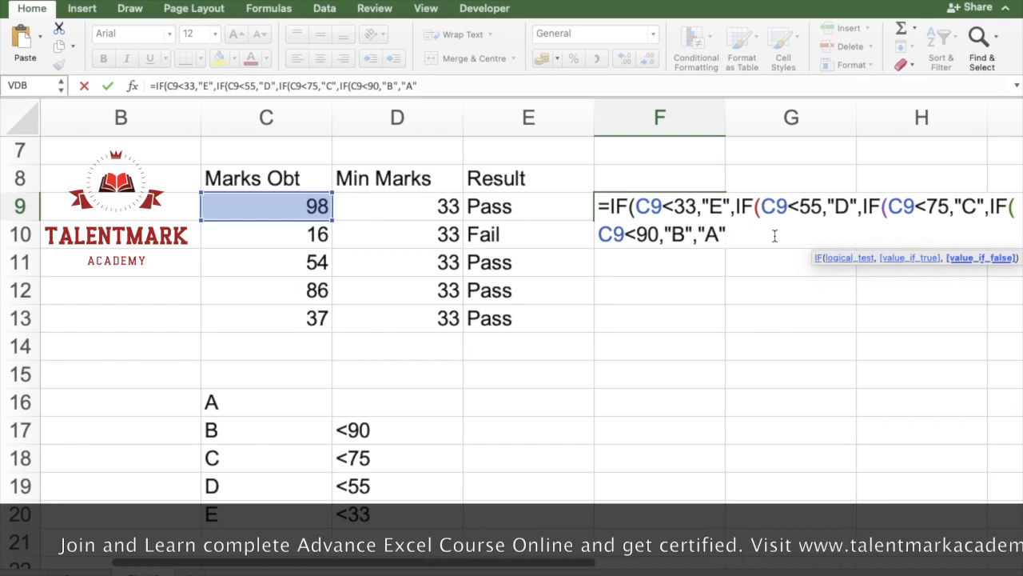
type(")")
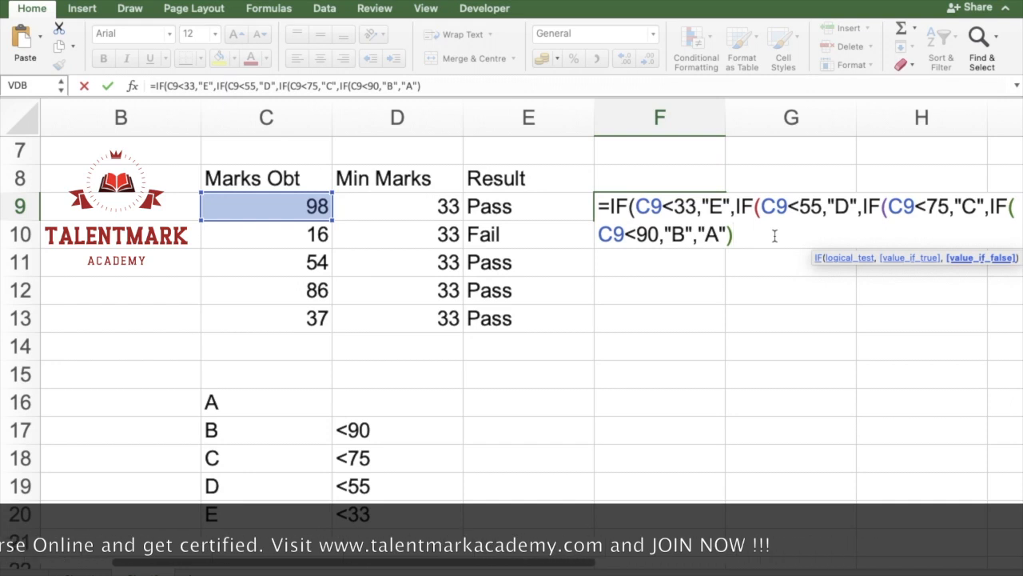
type(")")
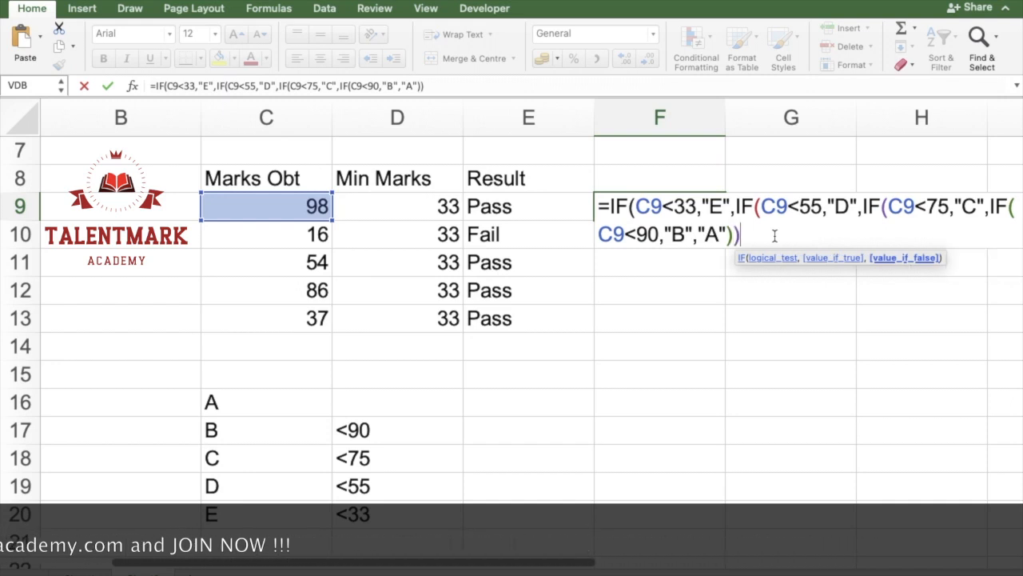
type(")")
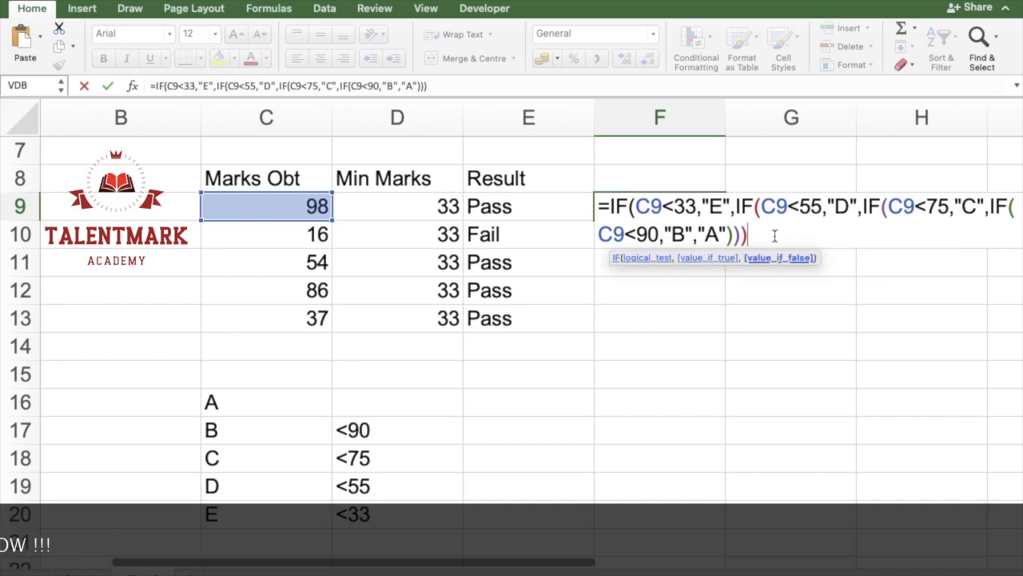
type(")")
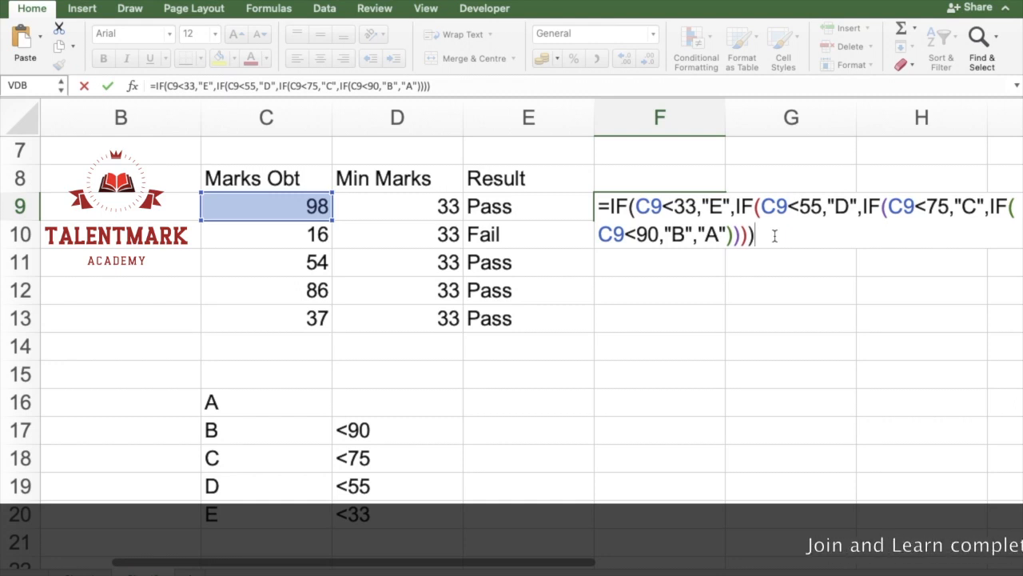
Step: Close the three remaining parentheses of the nested IF formula in F9 and enter it
scroll(764, 364, "right", 2)
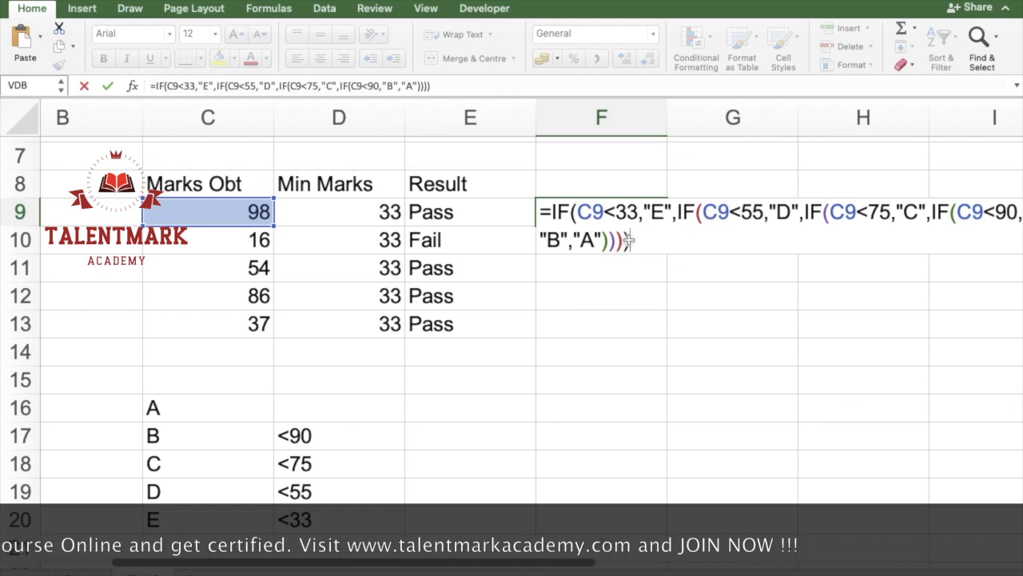
key("Return")
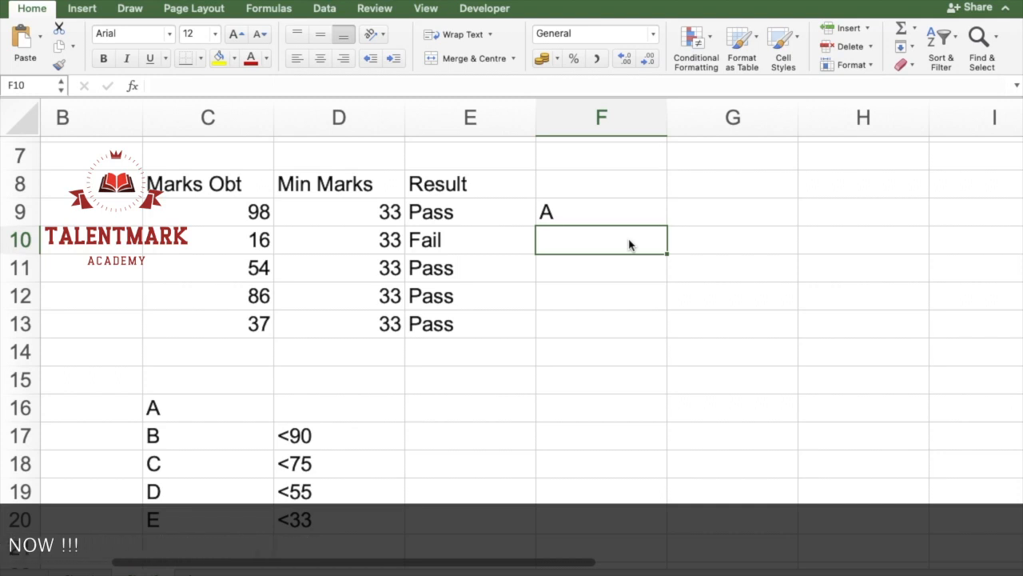
Step: Set the marks obtained in C9 to 50 to test the grade formula
key("Left")
key("Left")
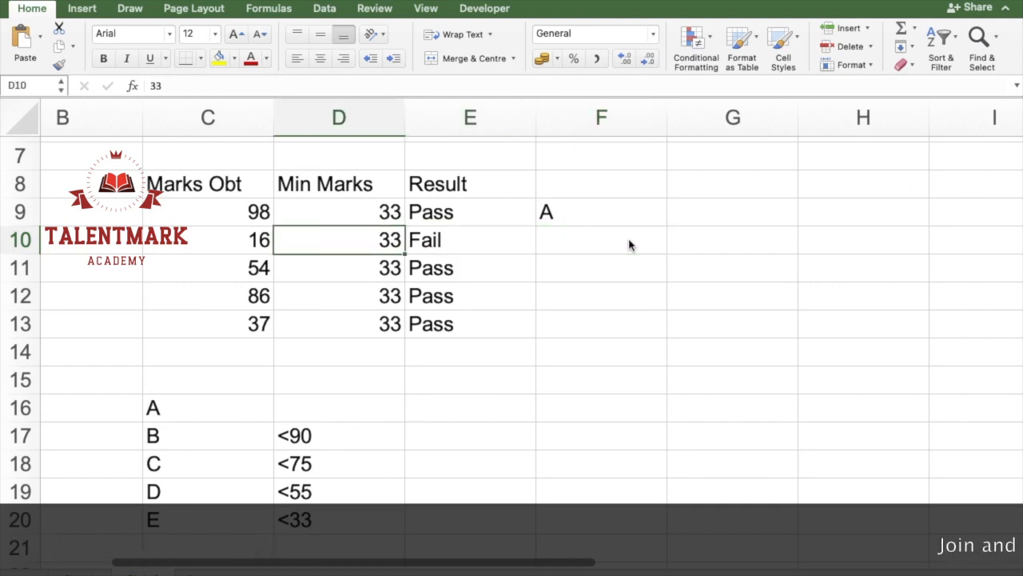
key("Up")
key("Left")
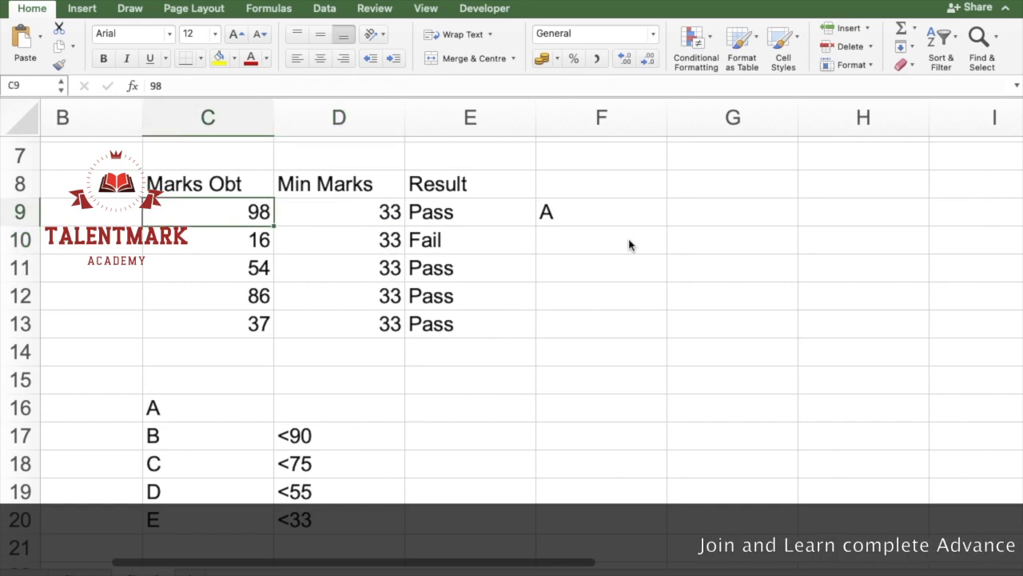
type("50")
key("Return")
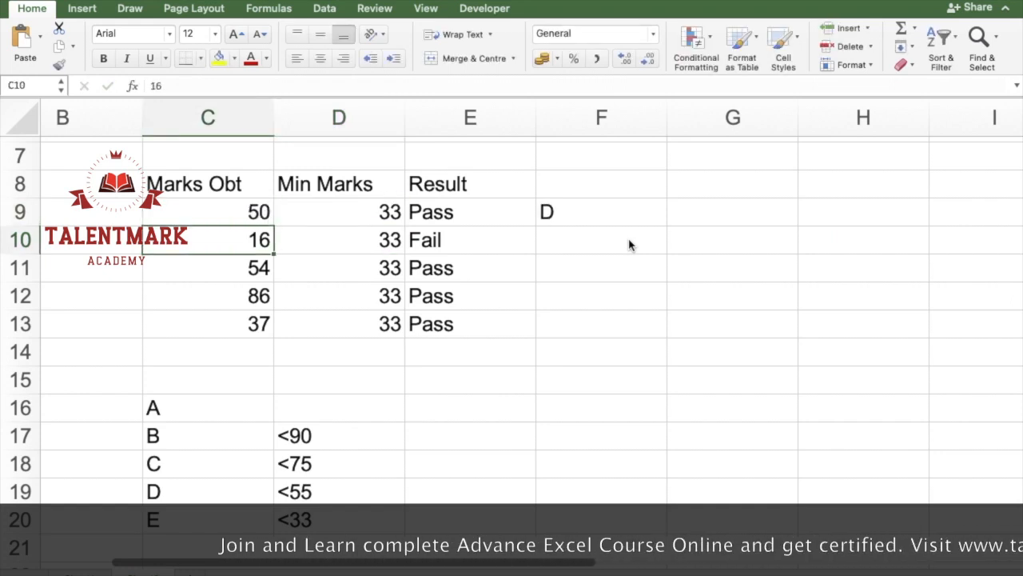
Step: Start an IF formula in F10 with the logical test C10<=33 and "E" as the value if true
key("Right")
key("Right")
key("Right")
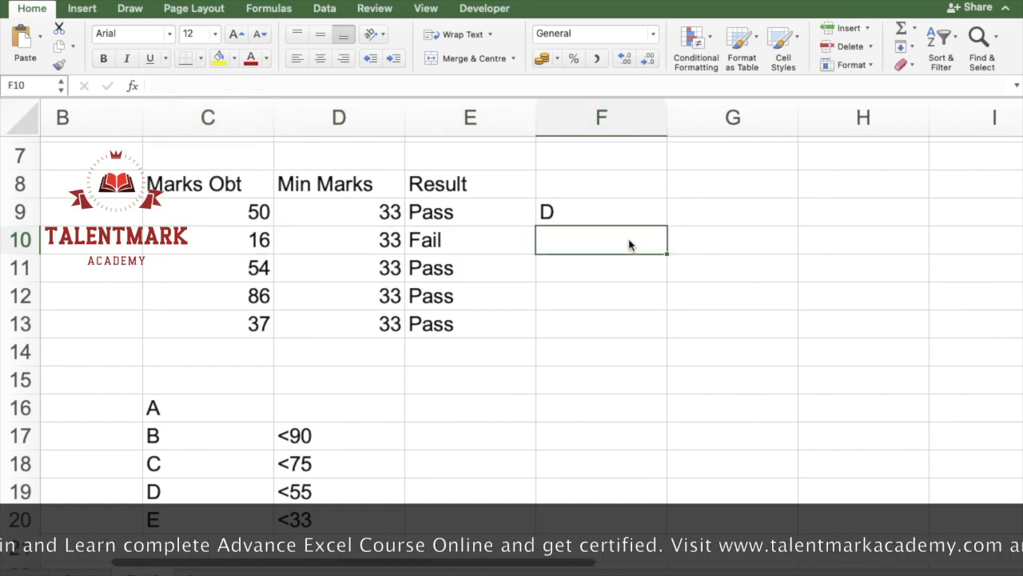
type("=")
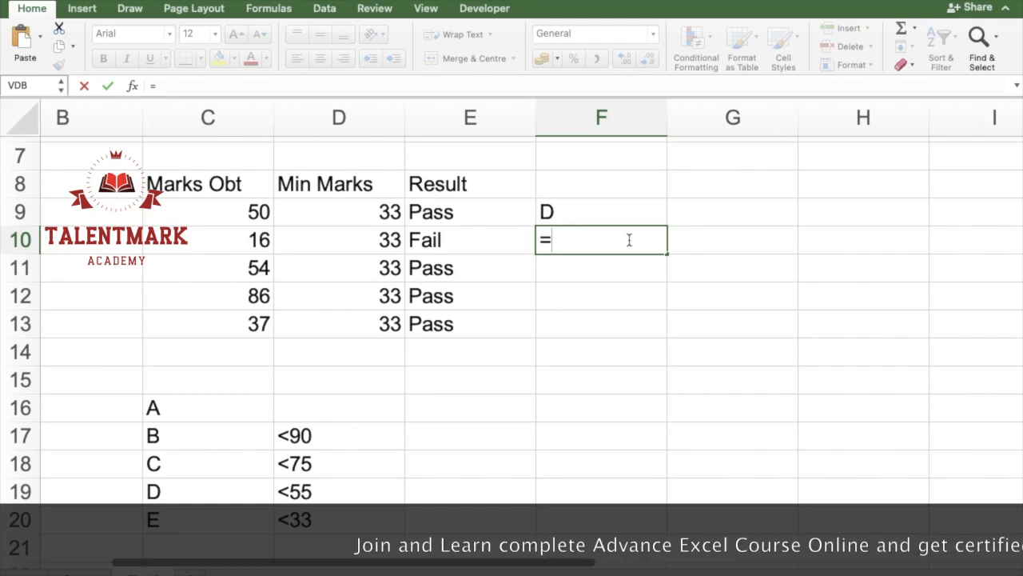
type("if(")
key("Left")
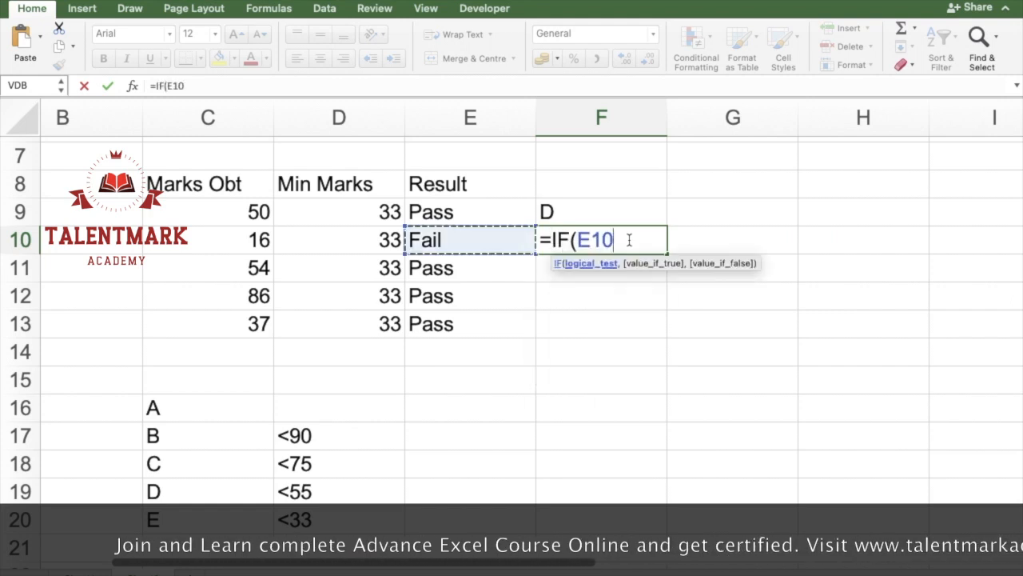
key("Left")
key("Left")
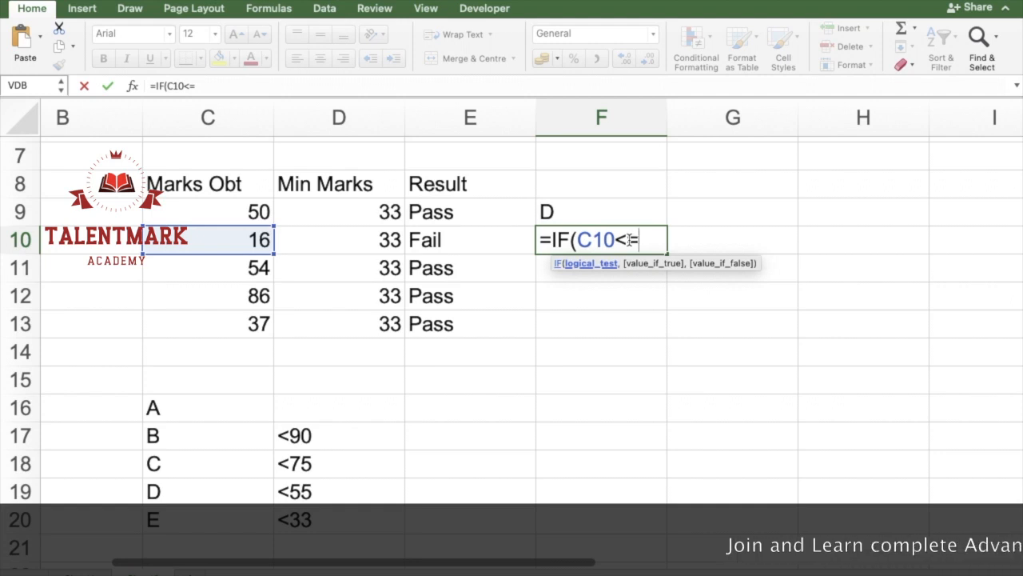
type("3,")
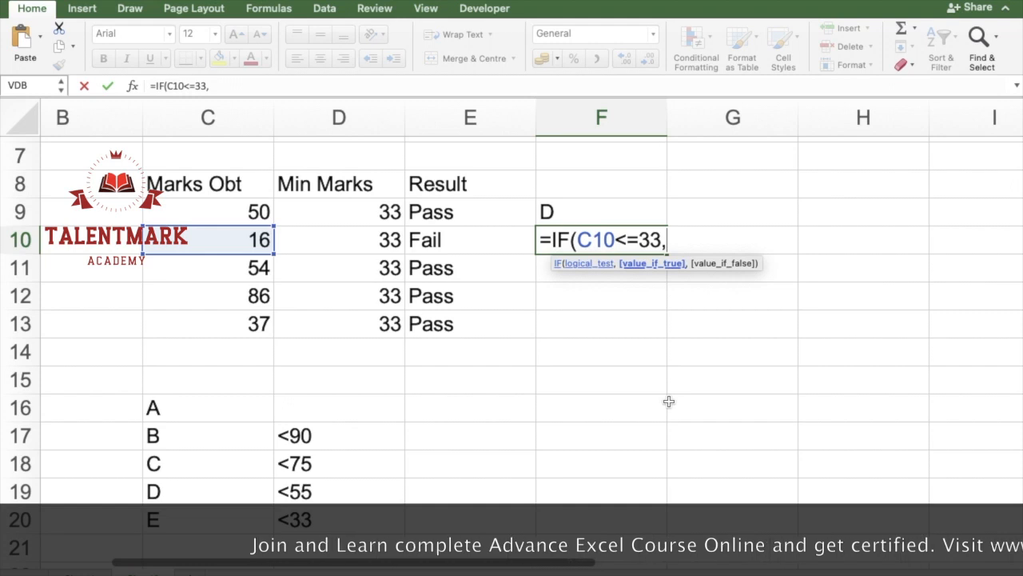
type("\"E\"")
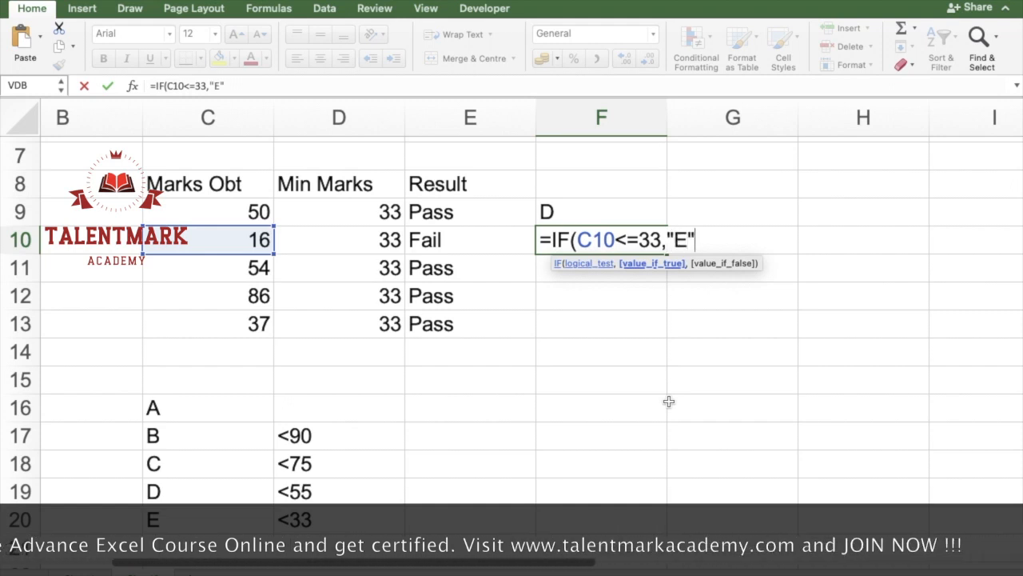
type(",")
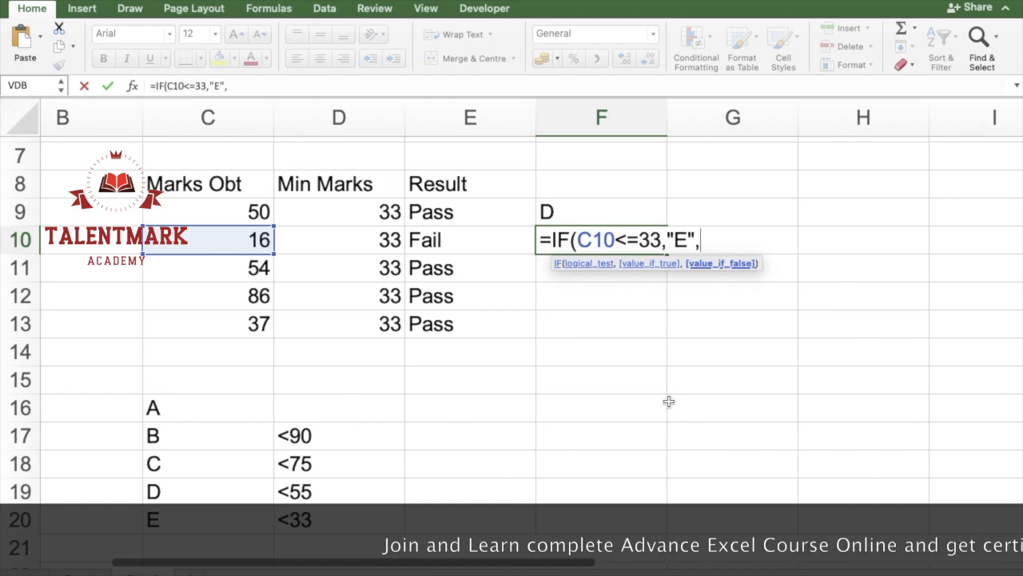
Step: Nest a second IF in the F10 formula, testing C10<55 with "D" as the value if true
type("IF(")
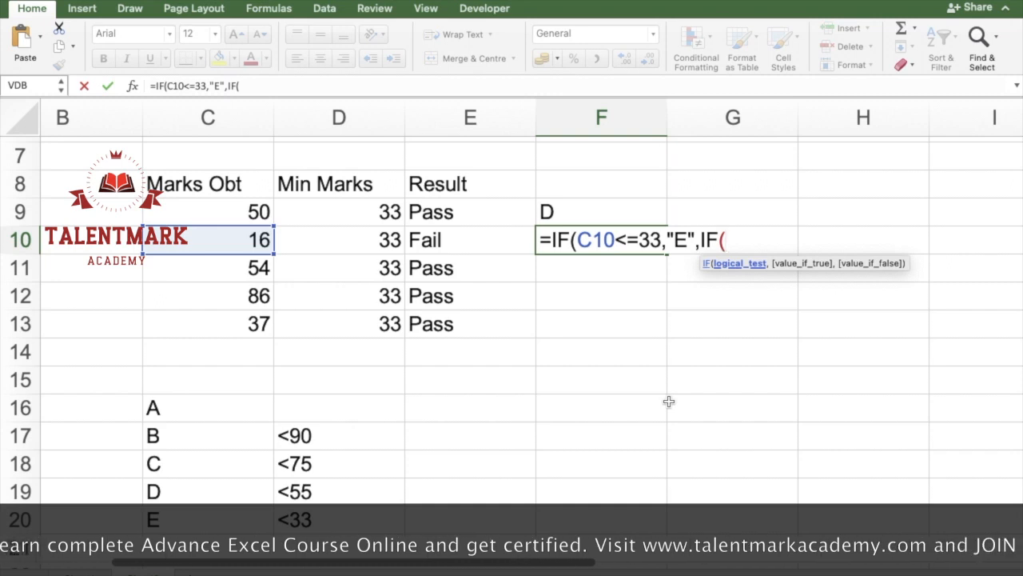
key("Left")
key("Left")
key("Left")
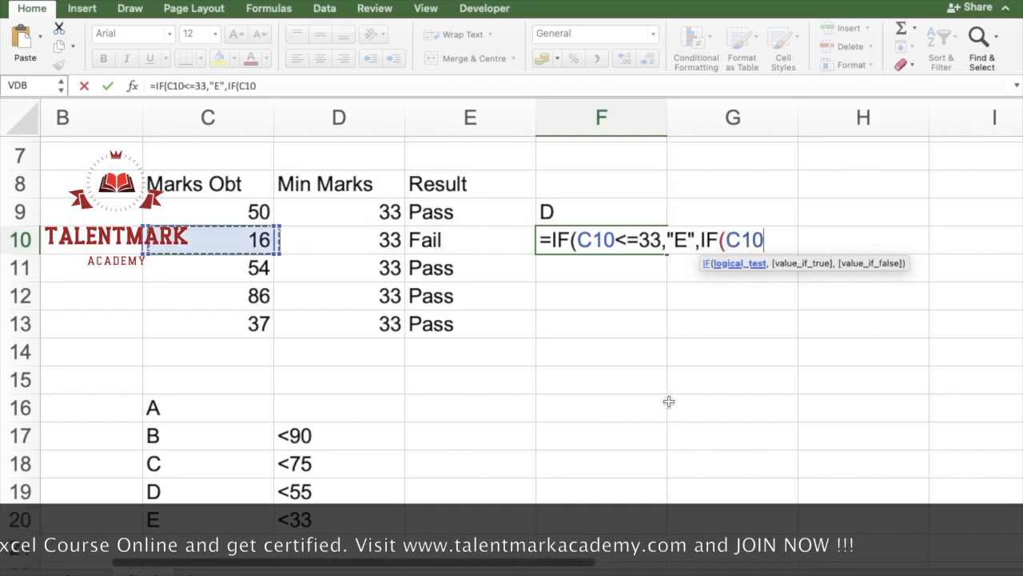
type("<")
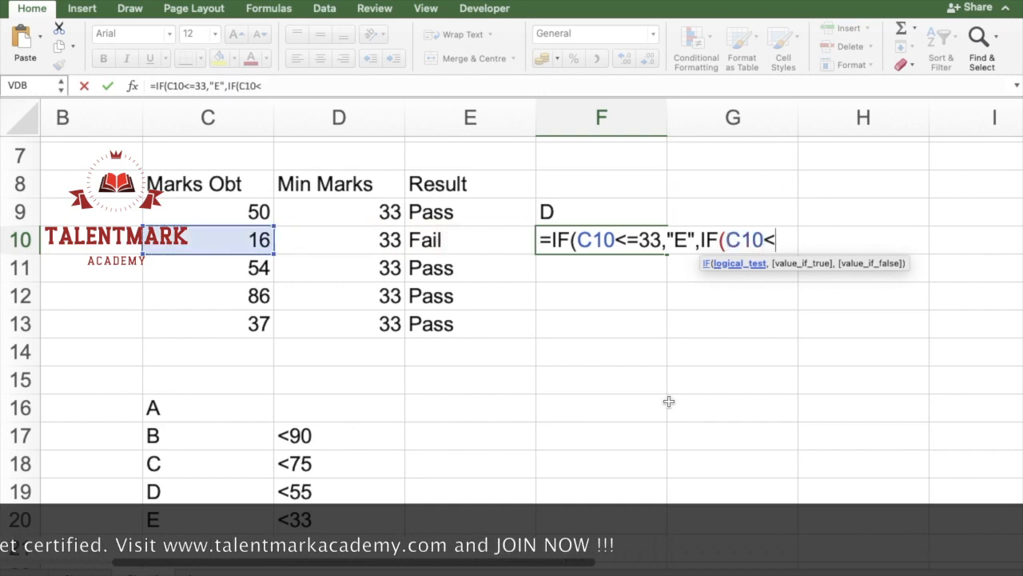
type("55,")
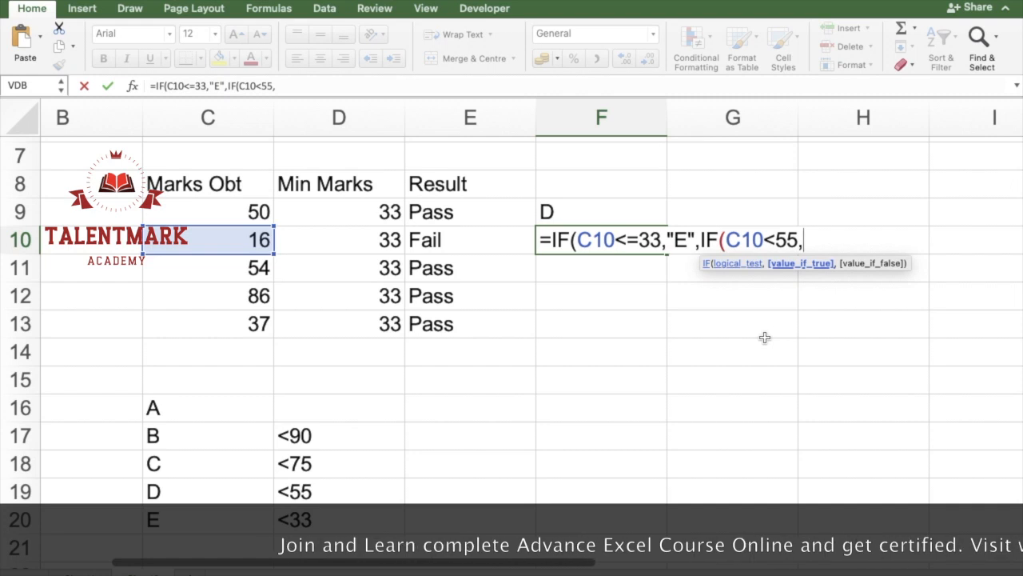
type("\"D\",")
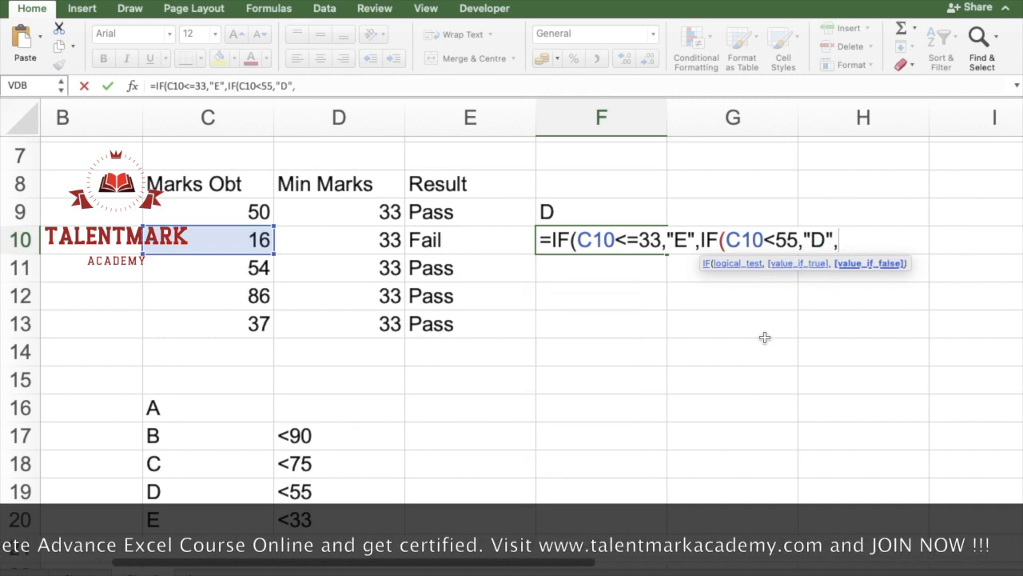
type("IF(")
Step: Nest a third IF in the F10 formula, testing C10<75 with "C" as the value if true
key("Left")
key("Left")
key("Left")
type("<")
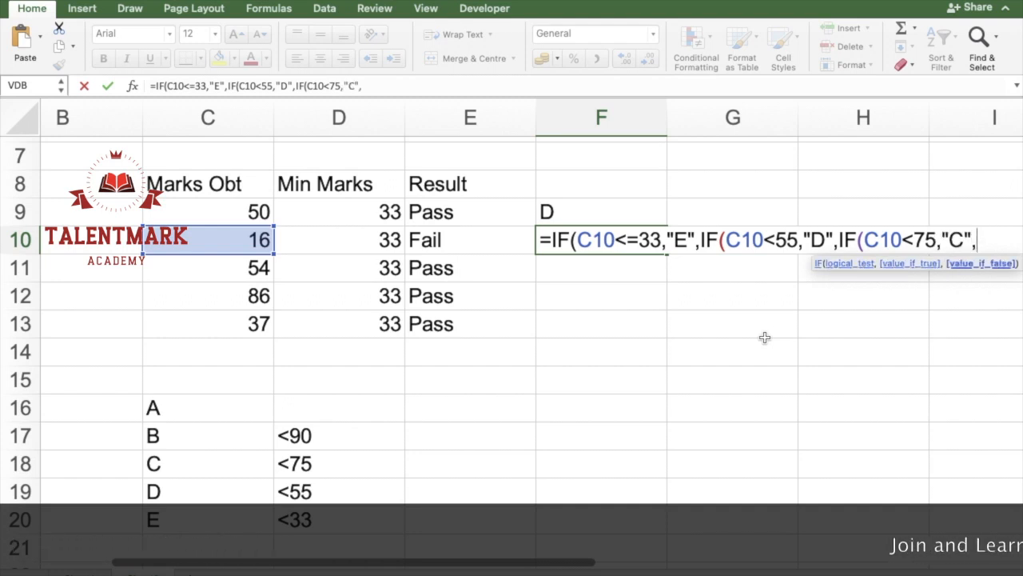
Step: Nest a fourth IF in the F10 formula, testing C10<90 with "B" as the value if true
type("if")
key("Tab")
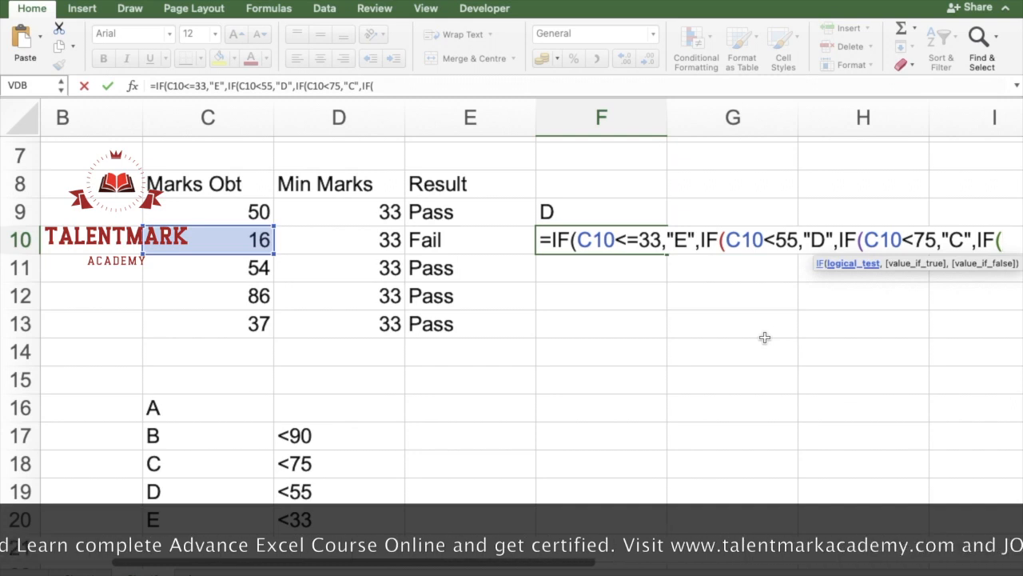
key("Left")
key("Left")
key("Left")
type("<80")
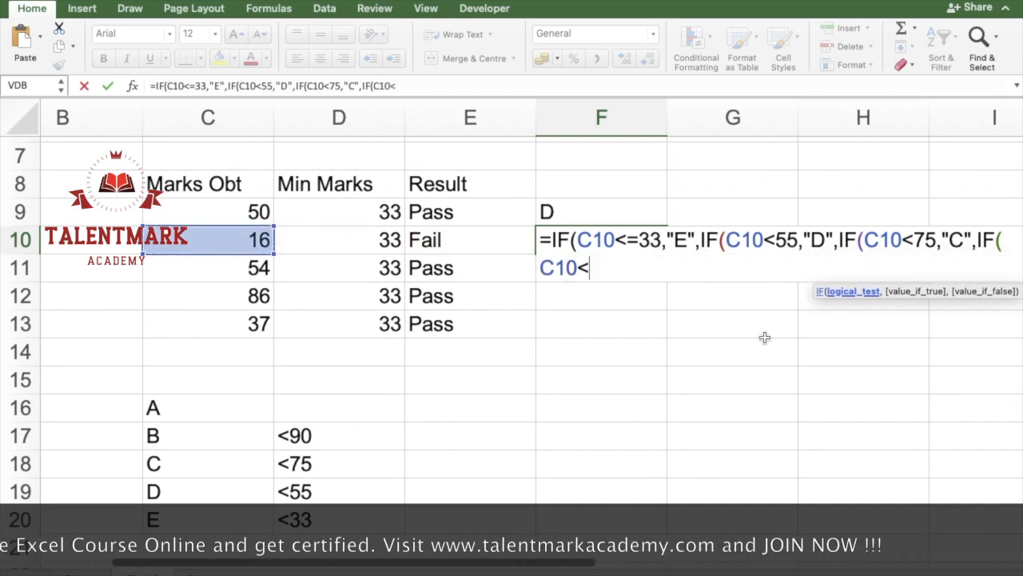
key("BackSpace")
key("BackSpace")
type("90,\"B\",")
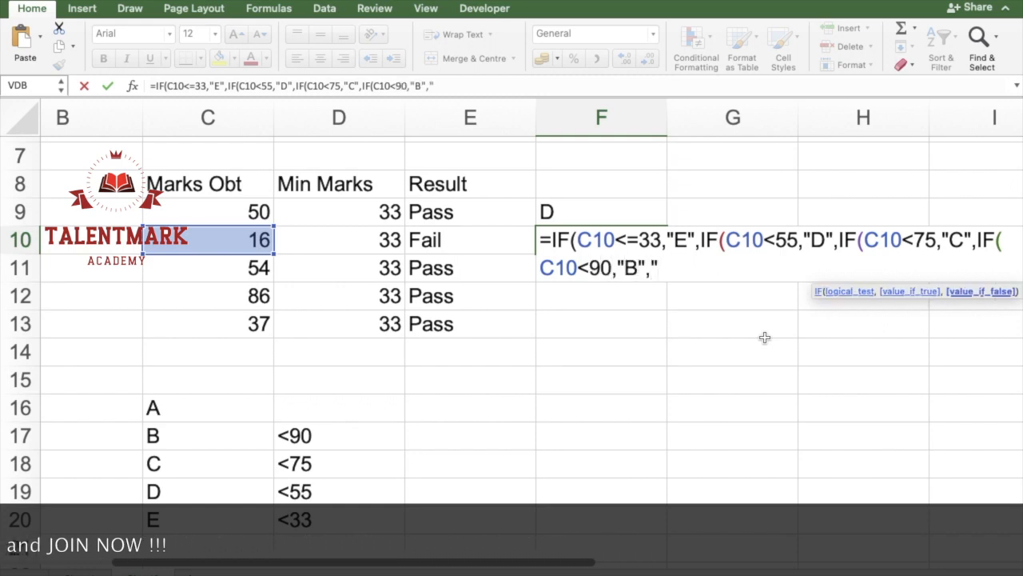
type("\"A\"))))")
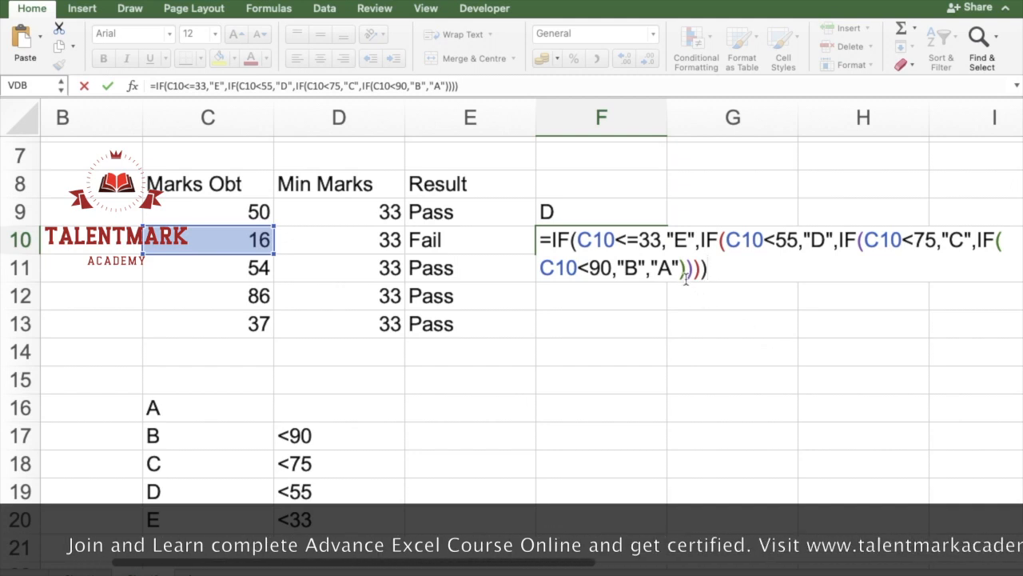
Step: Add "A" as the final value if false, close all four parentheses and enter the F10 formula
left_click_drag(692, 271, 706, 270)
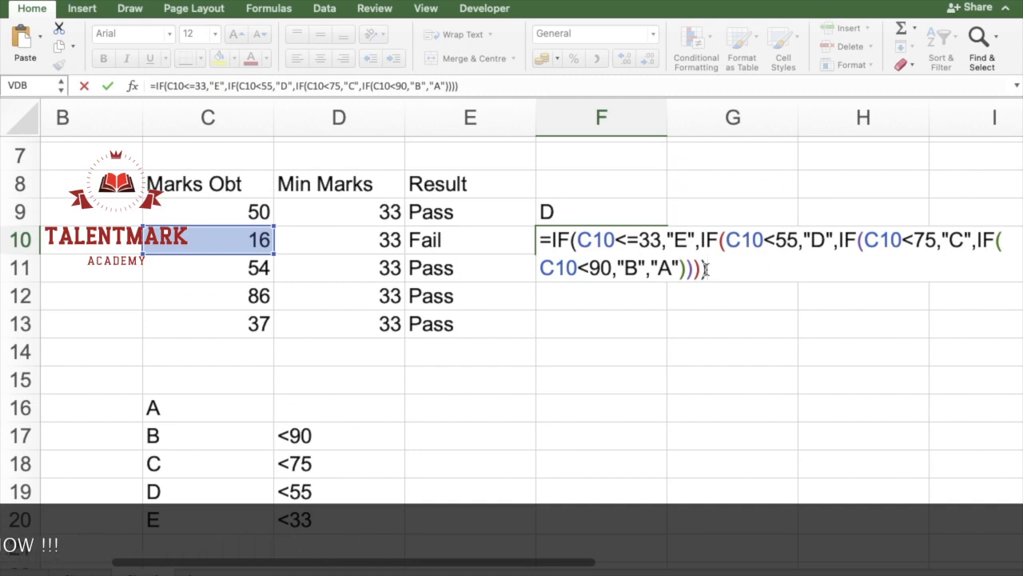
key("Return")
Step: Fill the grade formula from F10 down through F13
key("Up")
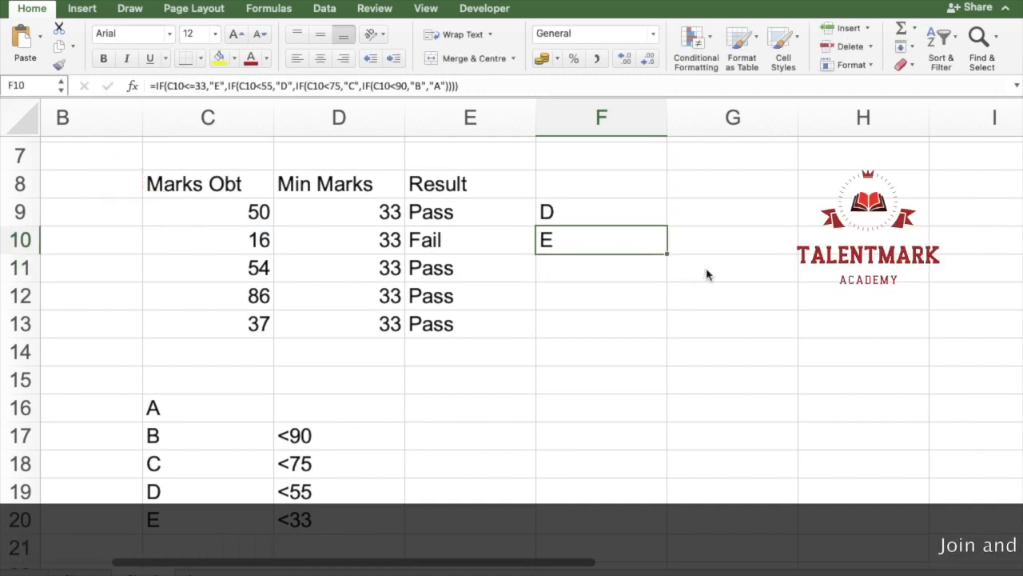
key("shift+Down")
key("shift+Down")
key("shift+Down")
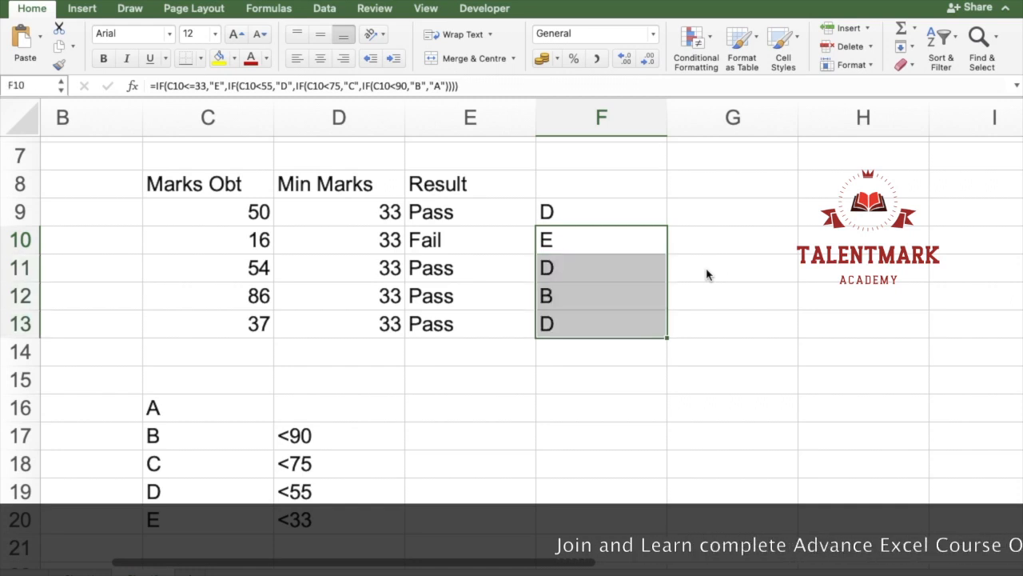
left_click(631, 188)
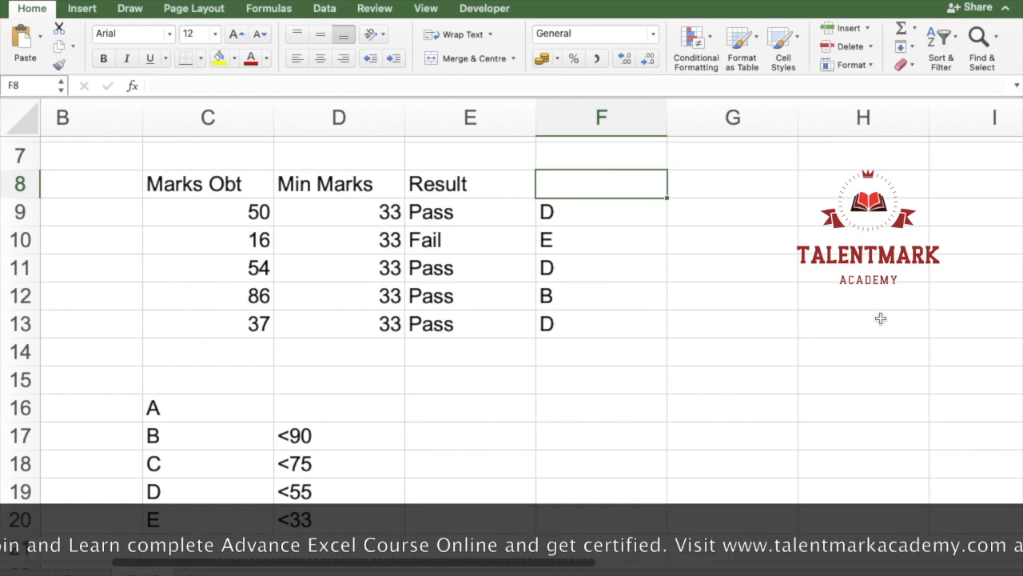
Step: Set the marks obtained in C9 to 98
left_click(258, 212)
type("98")
key("Return")
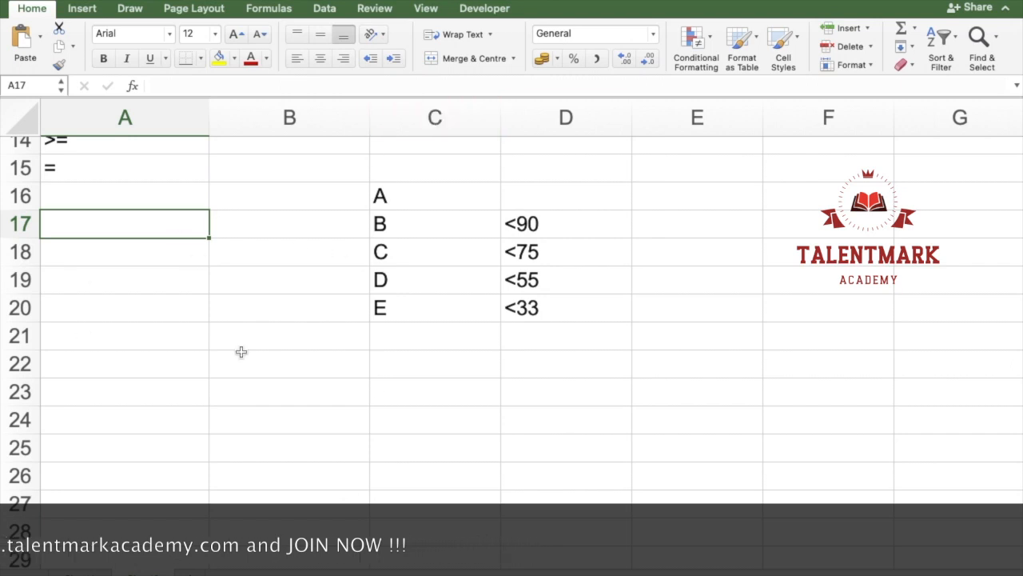
Step: Enter the labels AND in A17 and OR in A18
key("BackSpace")
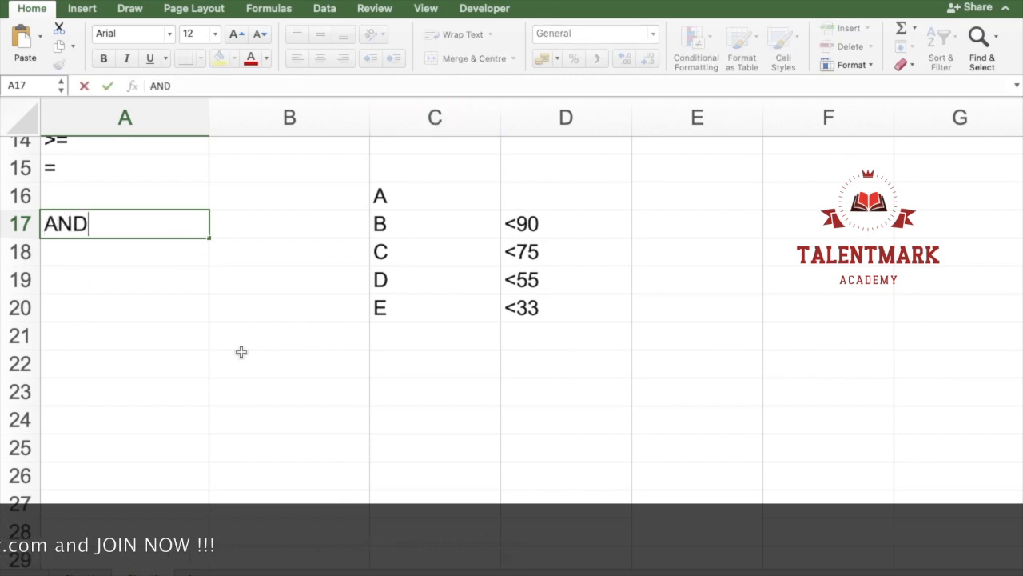
key("Up")
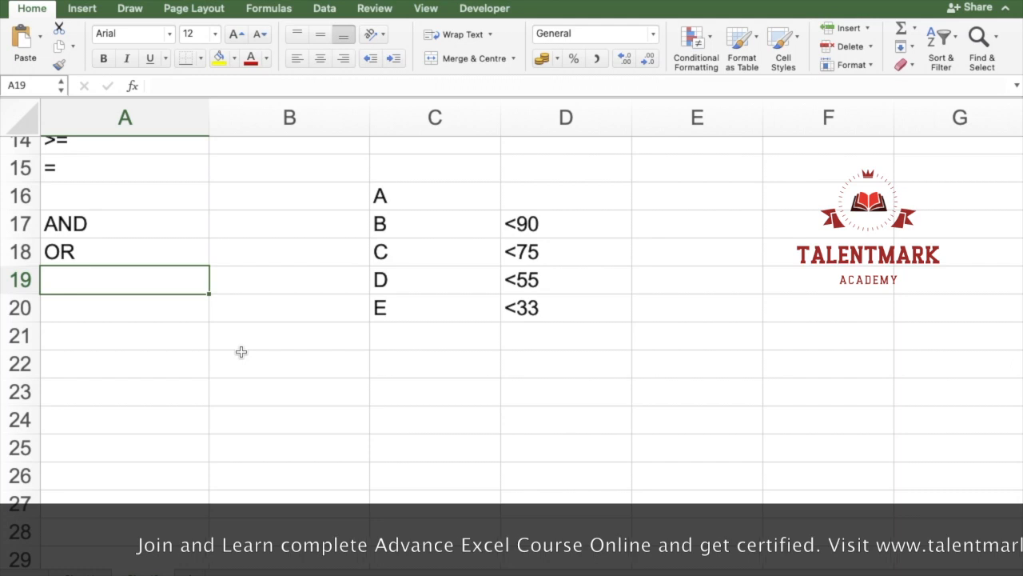
Step: Enter the labels S1, S2, S3, S4 and Total down cells A23 to A27
key("Right")
key("Down")
key("Down")
key("Down")
key("Down")
key("Down")
key("Up")
key("Left")
type("S1")
key("Return")
type("S2")
key("Return")
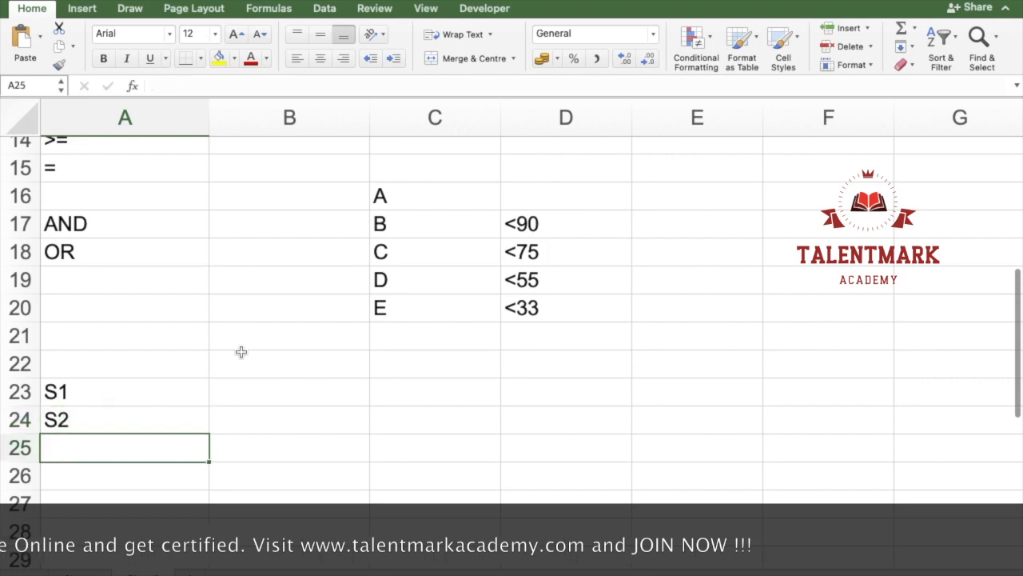
type("S3")
key("Return")
type("S4")
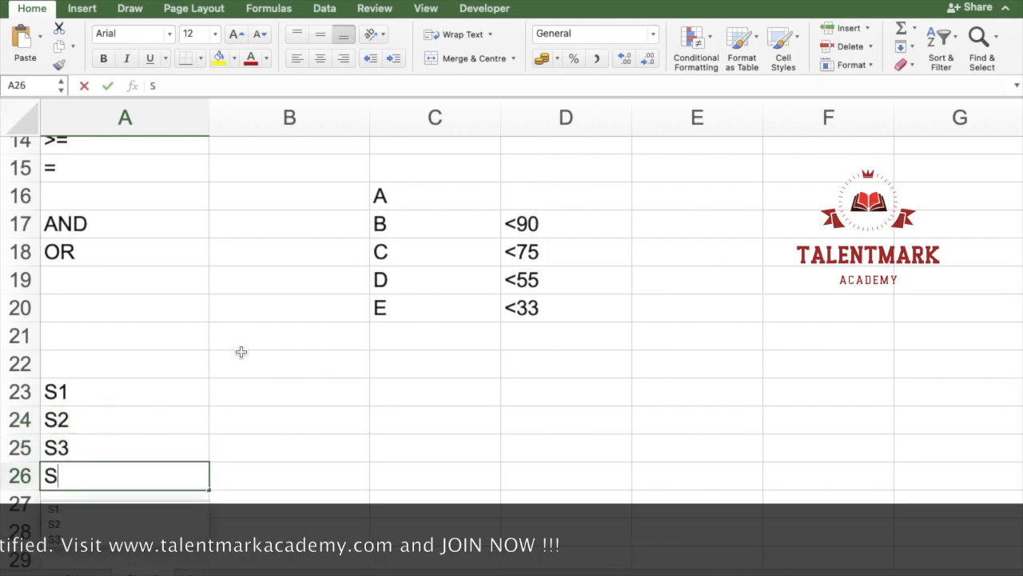
key("Return")
type("Total")
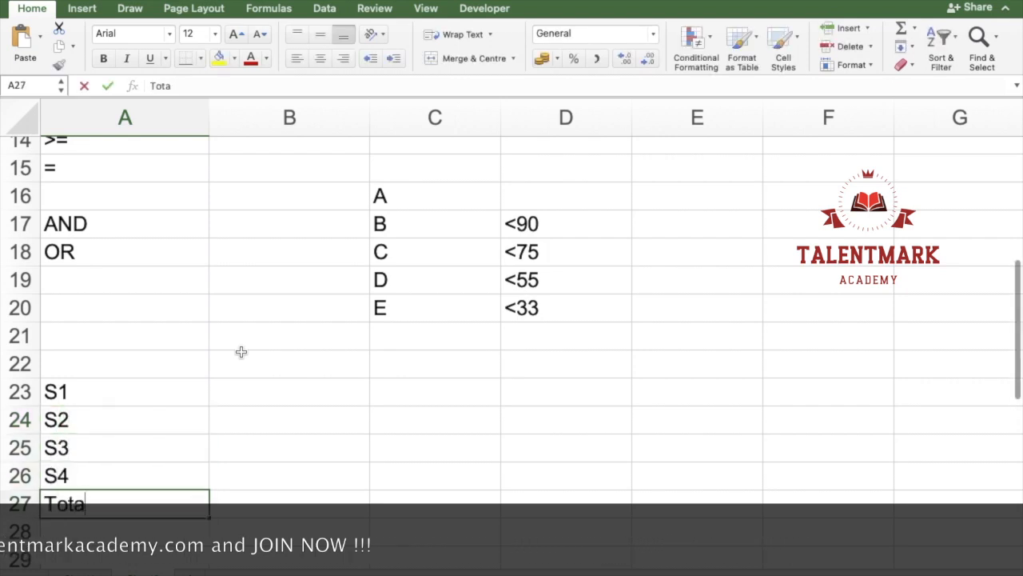
key("Tab")
Step: Enter the subject marks 74, 37, 86 and 56 in cells B23 to B26
key("Up")
key("Up")
key("Up")
key("Up")
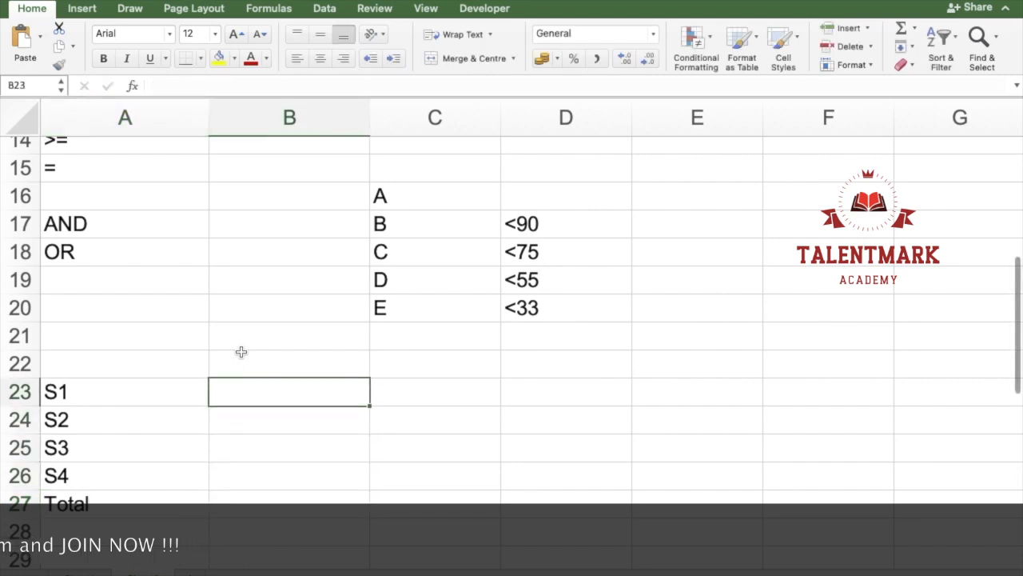
type("74")
key("Return")
type("3")
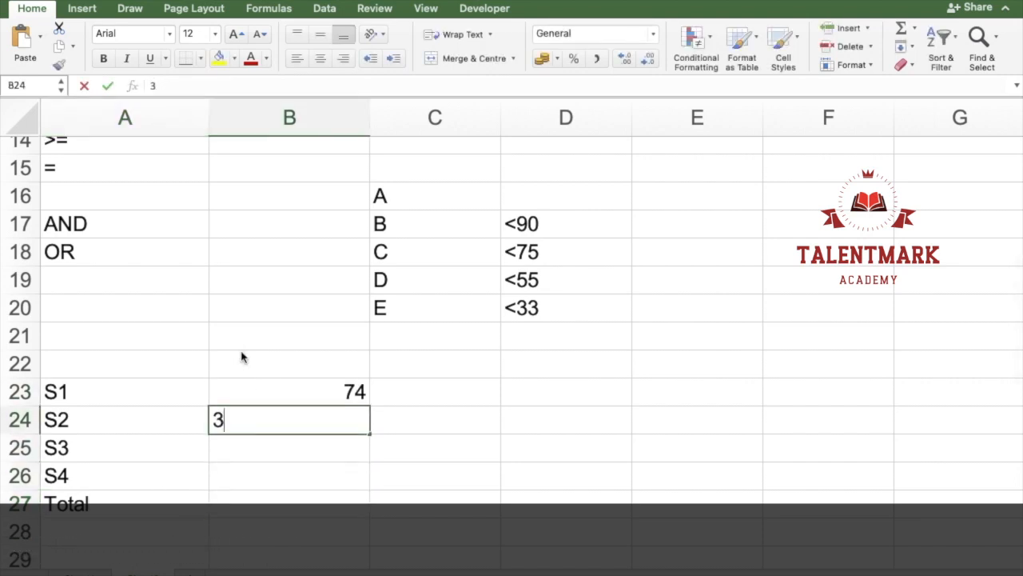
type("86")
key("Return")
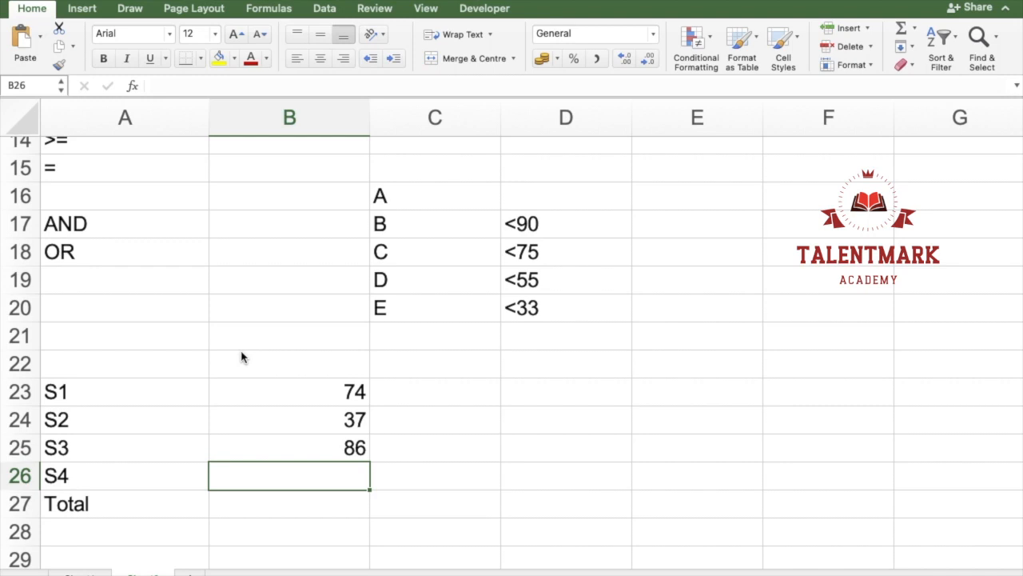
Step: Total the four subject marks in B27 with the formula =SUM(B23:B26)
type("su")
key("Tab")
key("Up")
key("shift+Up")
key("shift+Up")
key("shift+Up")
type("_")
key("Return")
key("Up")
key("F2")
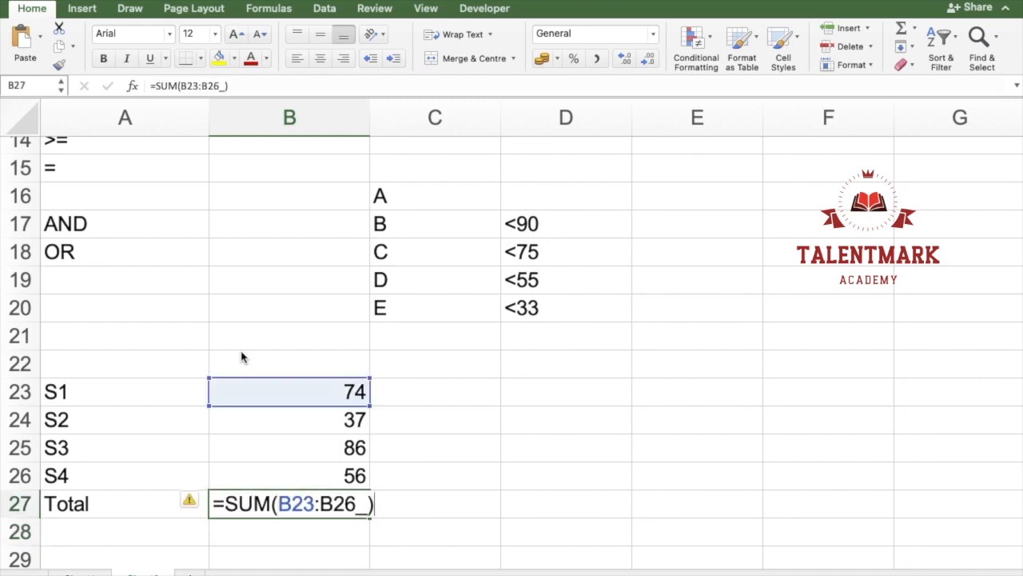
key("BackSpace")
key("BackSpace")
key("Return")
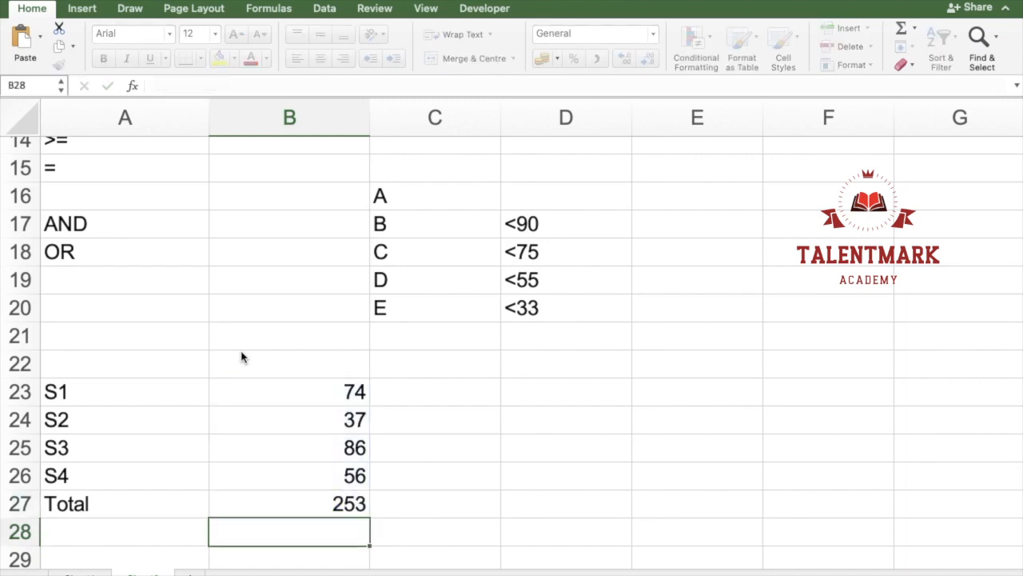
Step: Enter the individual pass criterion beside the marks, with Ind in D24 and >=40 in E24
key("Right")
key("Right")
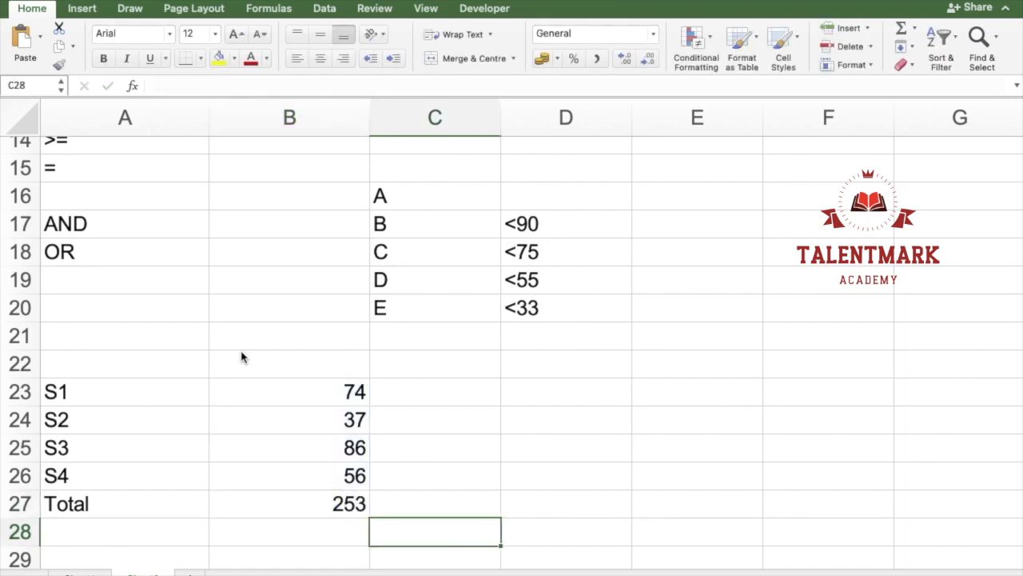
key("Up")
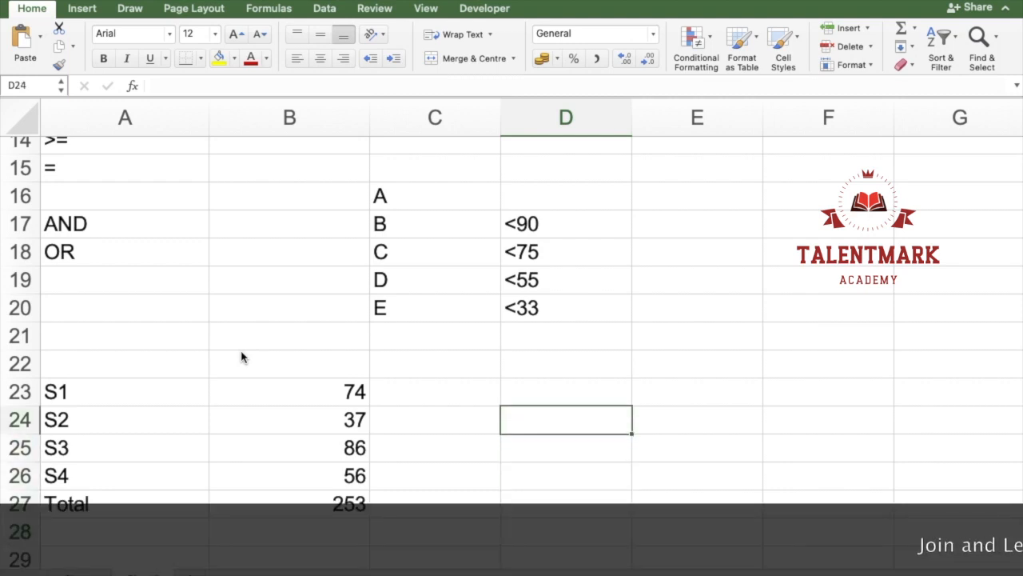
type("Ind")
key("Tab")
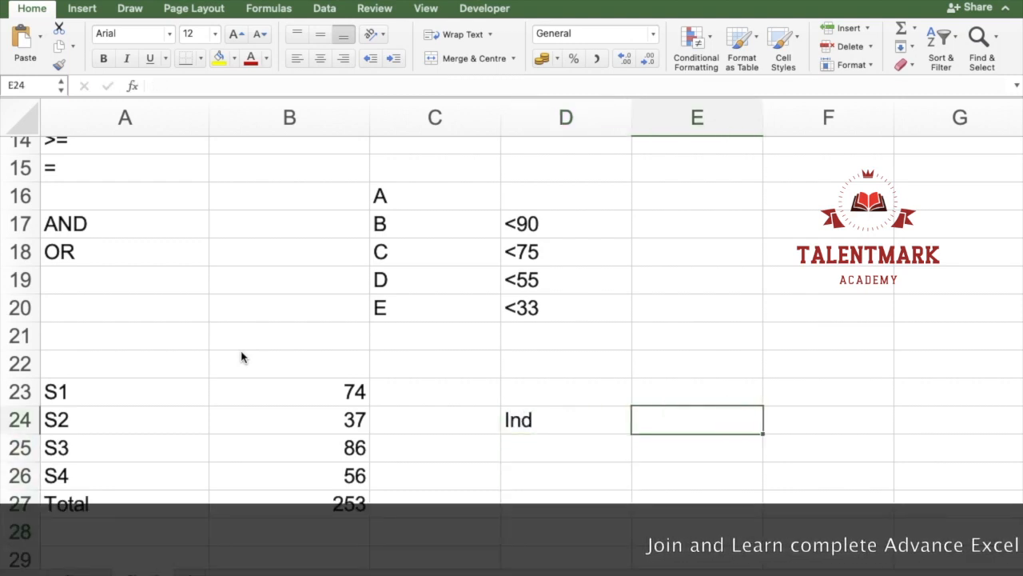
type(">=40")
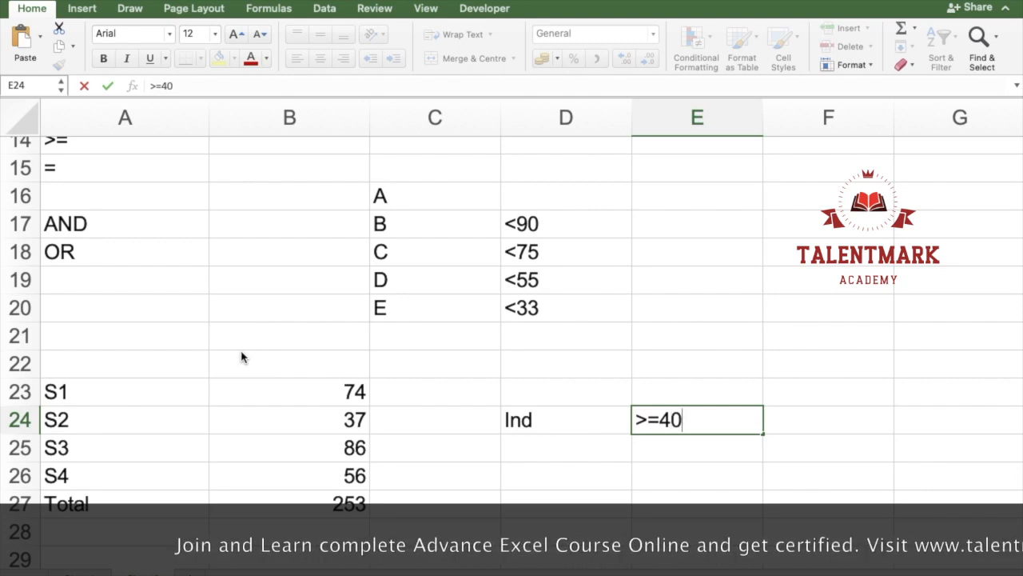
key("Return")
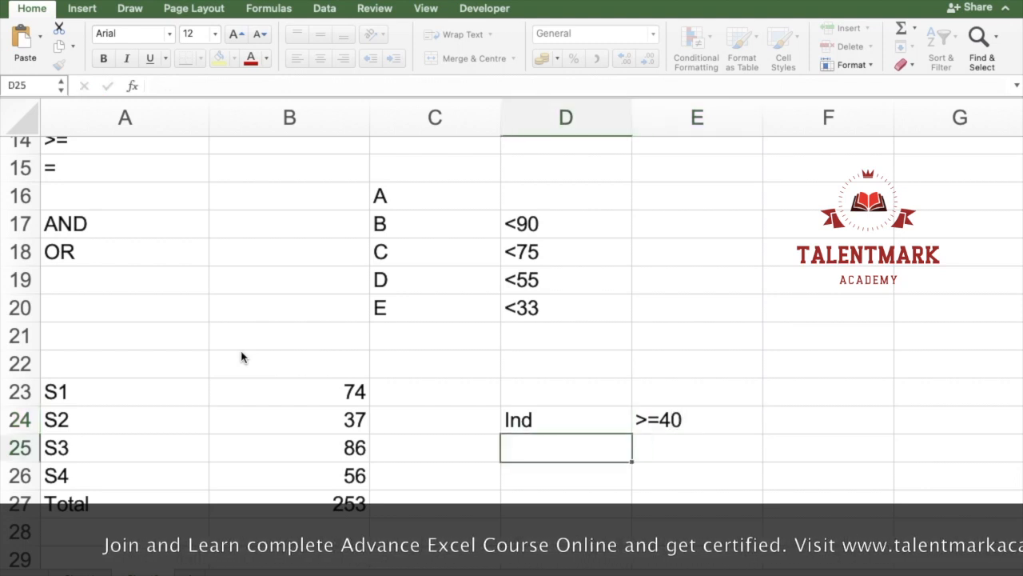
Step: Enter the aggregate pass criterion, with Aggr in D25 and >=200 in E25
type("Aggr")
key("Tab")
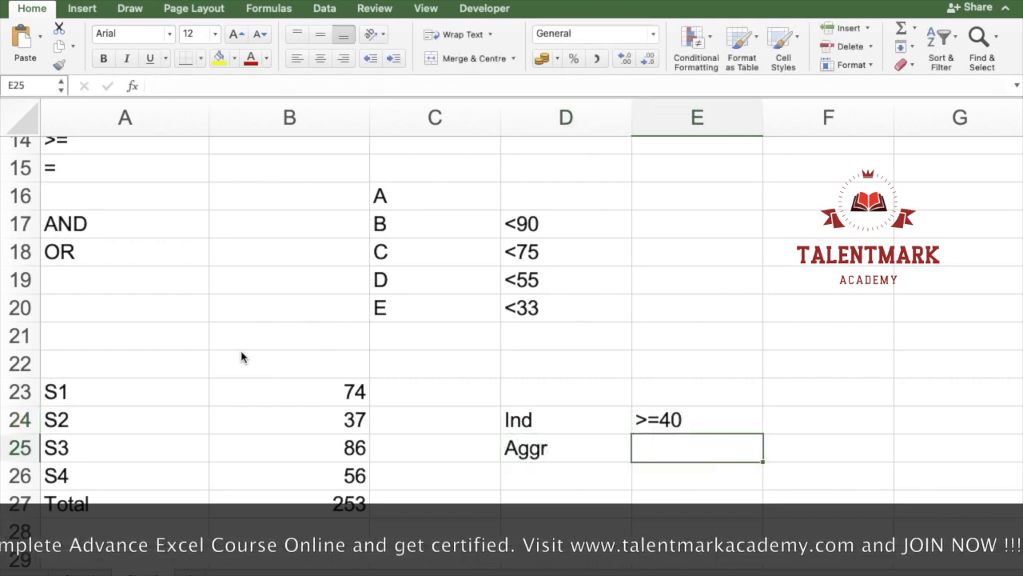
type(">=200")
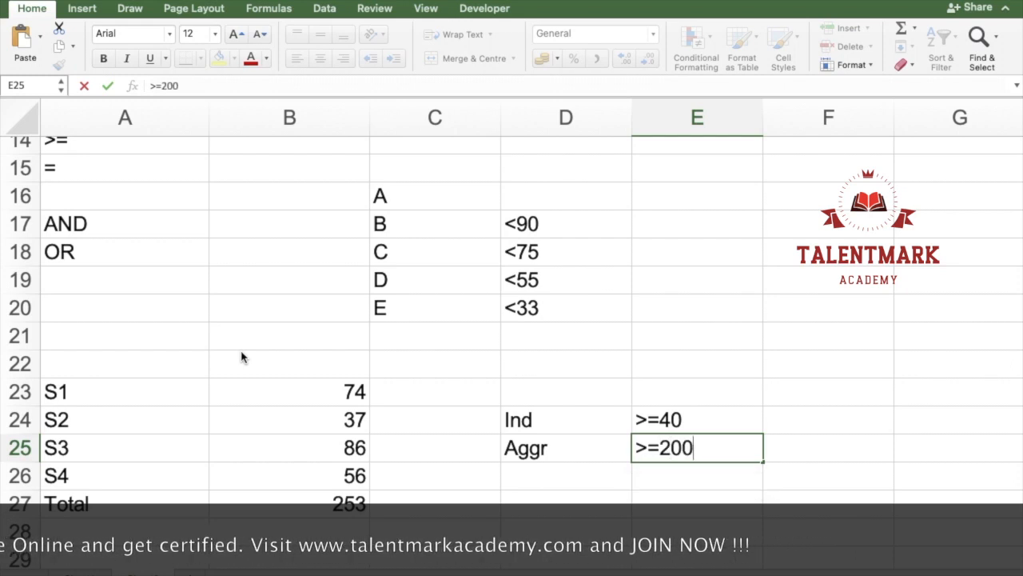
key("Return")
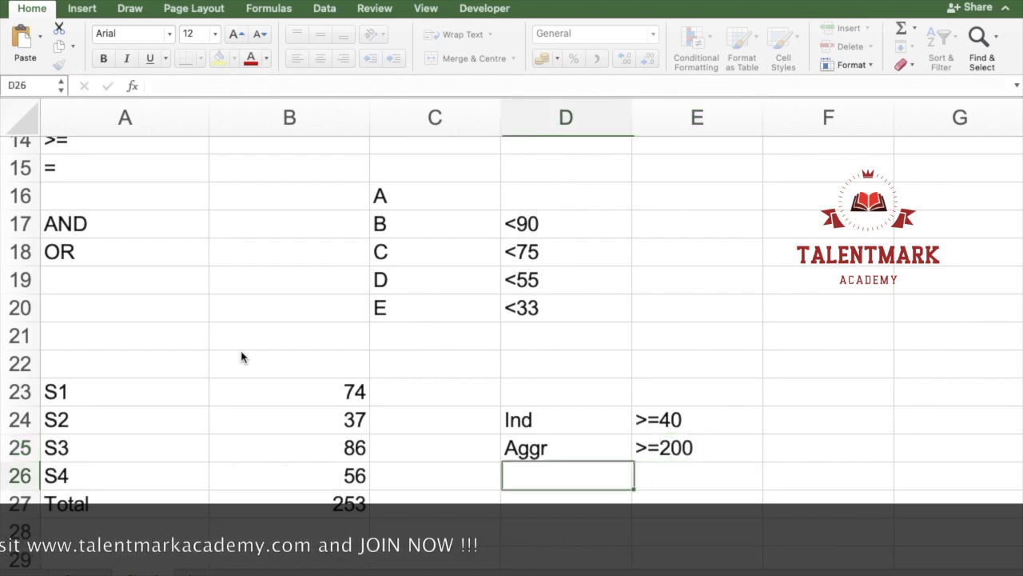
Step: Enter the label Result in A29, below the totals
key("Down")
key("Down")
key("Down")
key("Down")
key("Left")
key("Up")
key("Left")
key("Left")
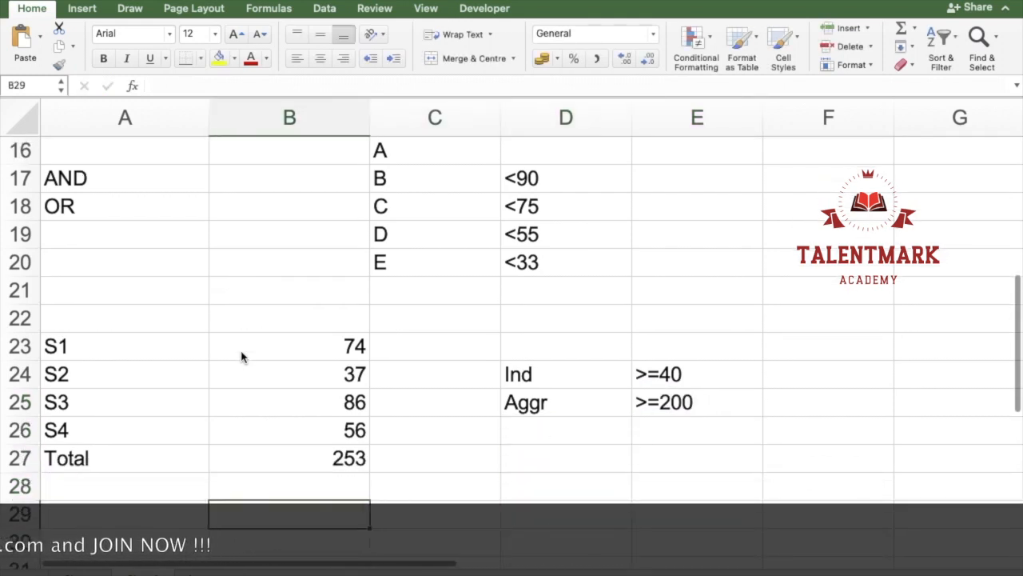
type("Result")
key("Tab")
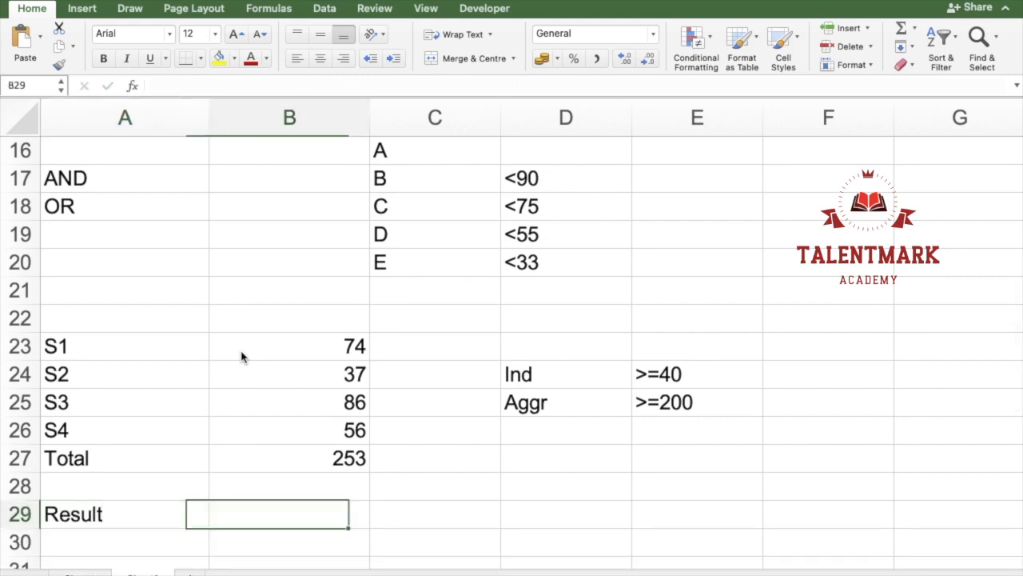
Step: Start an AND formula in B29 with the first condition B23>=40
left_click(315, 391)
left_click_drag(333, 376, 70, 373)
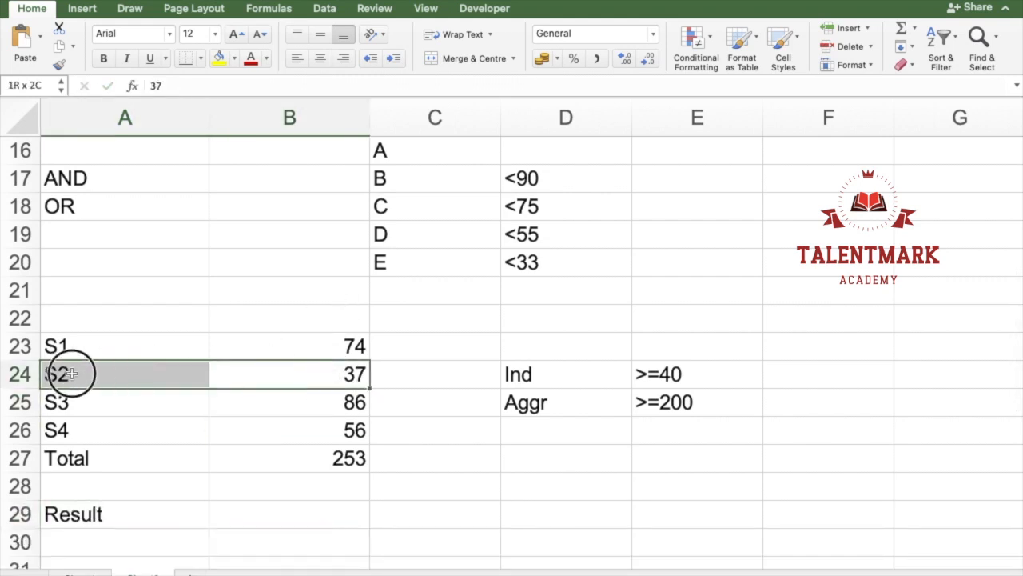
left_click(252, 526)
type("=and")
key("Tab")
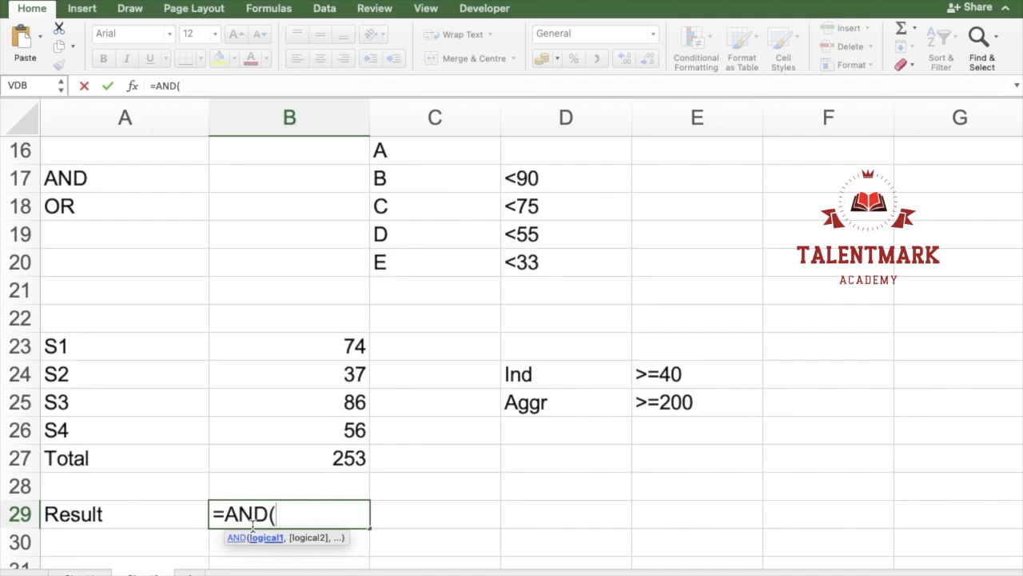
key("Up")
key("Up")
key("Up")
key("Up")
key("Up")
key("Up")
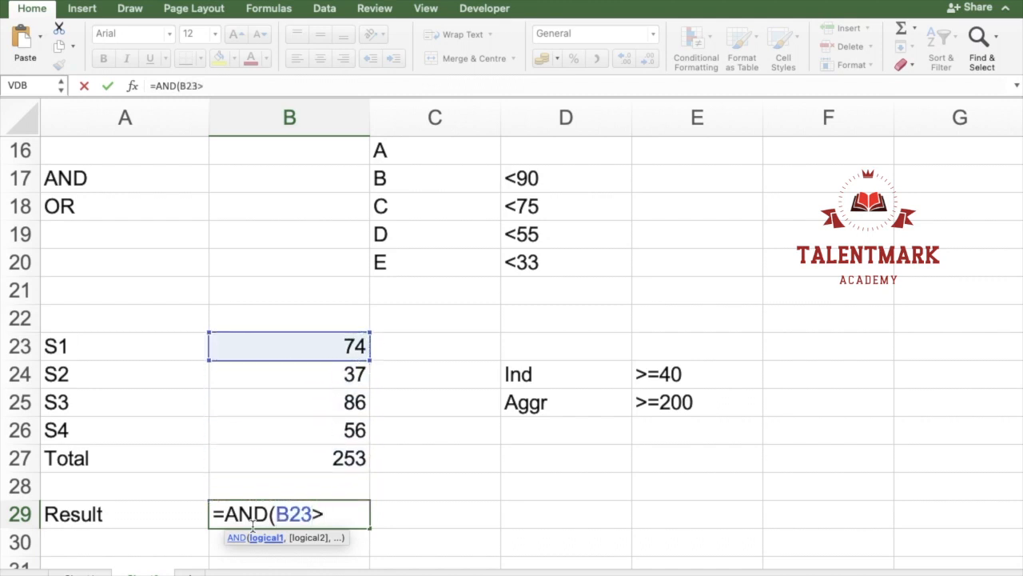
type("=40,")
Step: Add the conditions B24>=40, B25>=40 and B26>=40 to the AND formula in B29
left_click(327, 373)
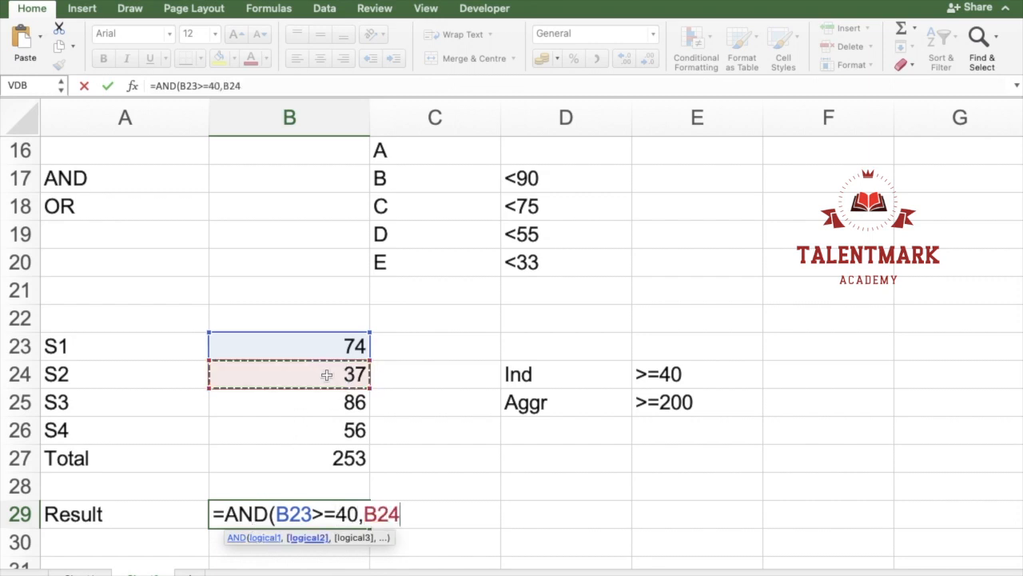
type(">=")
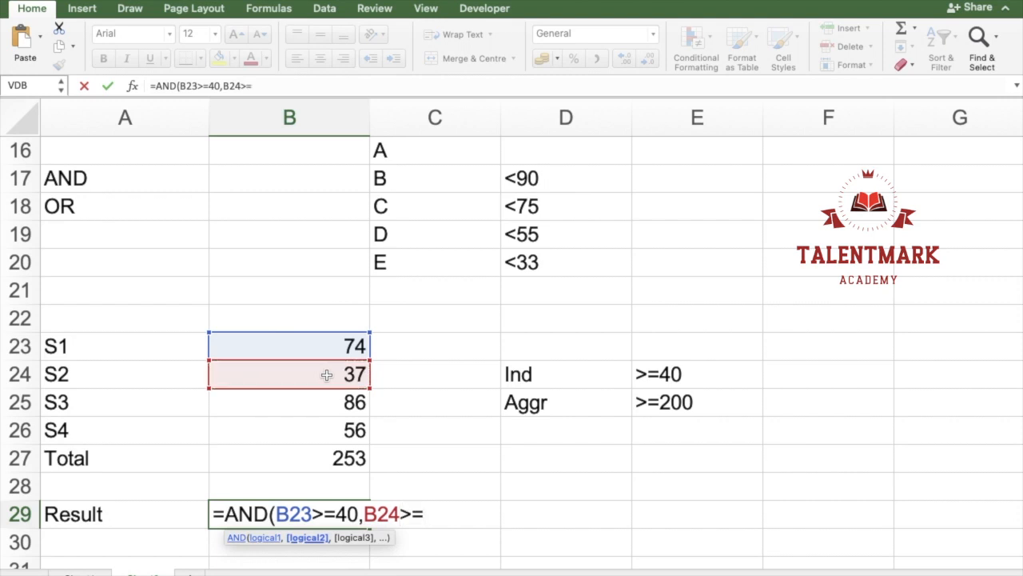
type("40,")
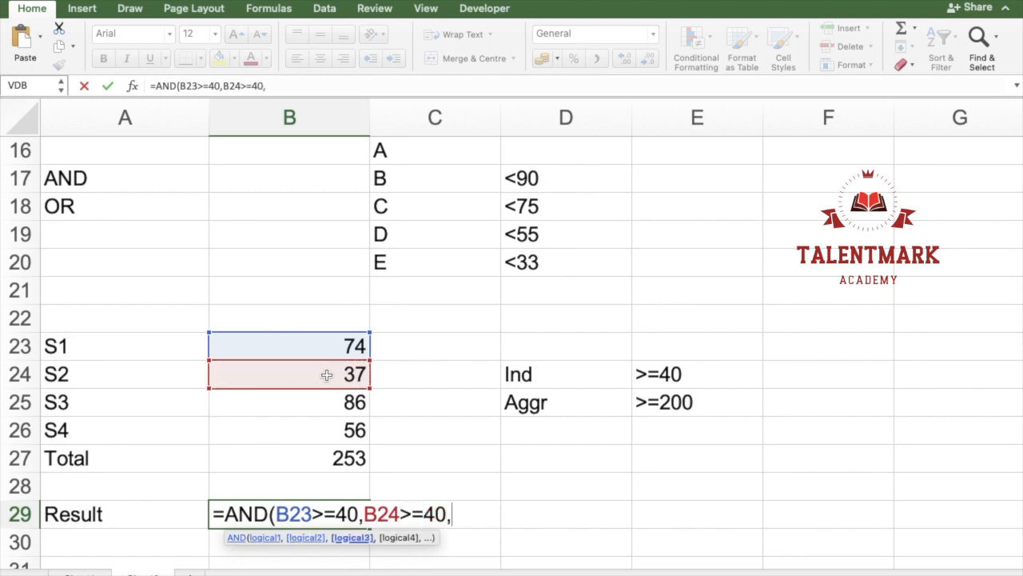
left_click(327, 374)
key("Down")
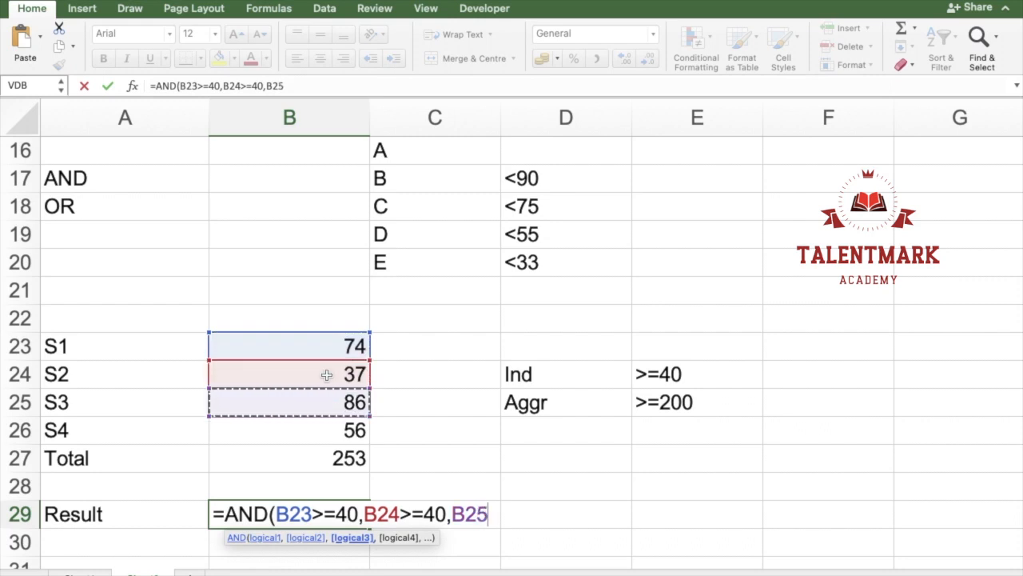
type(">=40,")
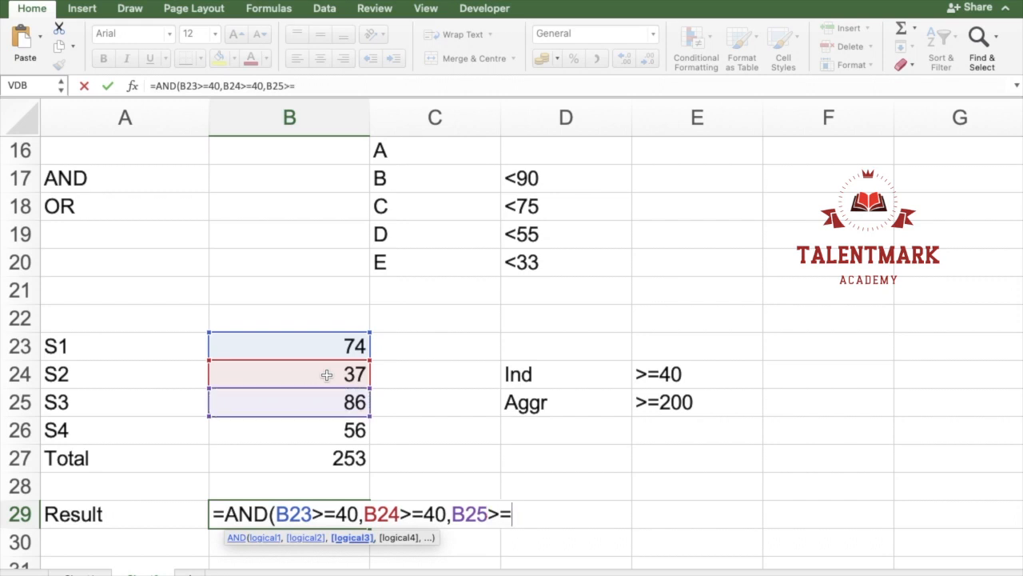
key("Up")
key("Up")
key("Up")
type(">=40,B26>=40")
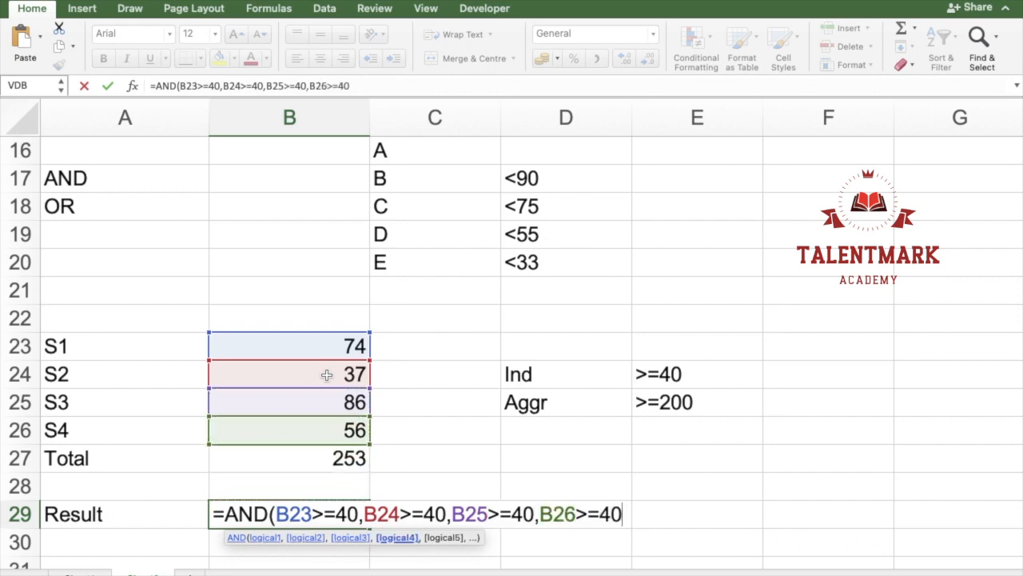
type(",sum")
key("Tab")
key("Up")
key("Up")
key("Up")
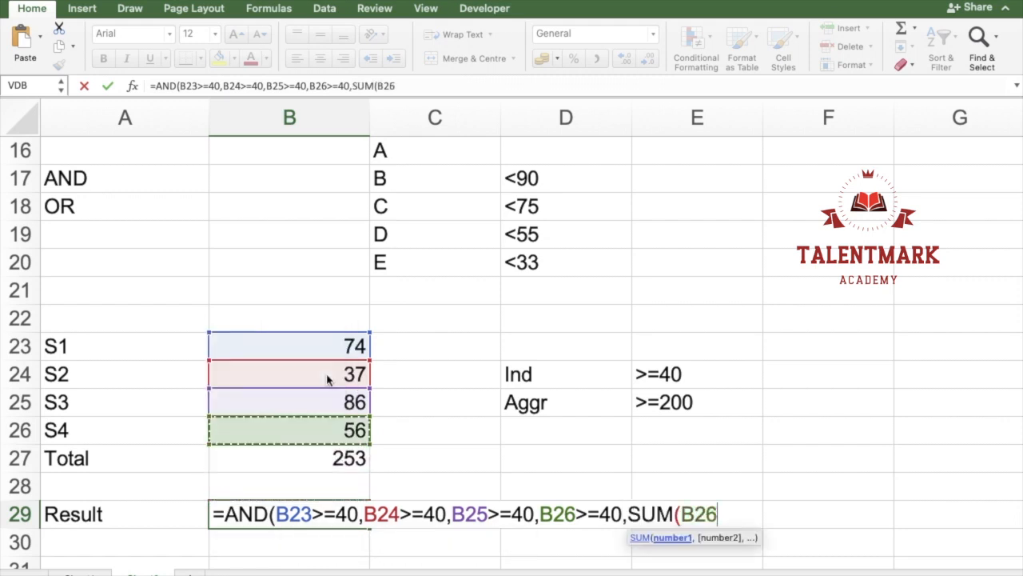
key("shift+Up")
key("shift+Up")
key("shift+Up")
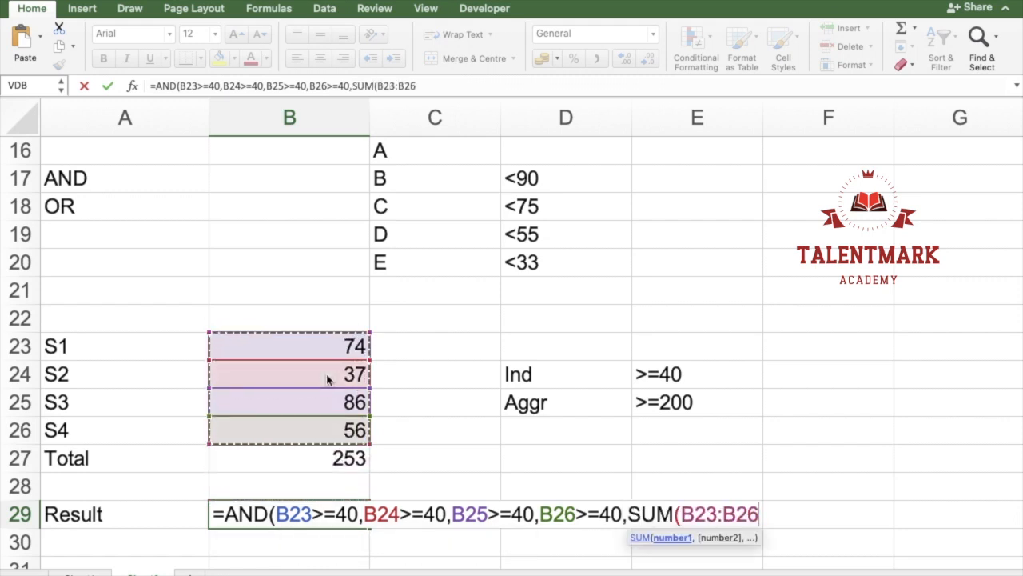
key("BackSpace")
key("BackSpace")
key("BackSpace")
key("BackSpace")
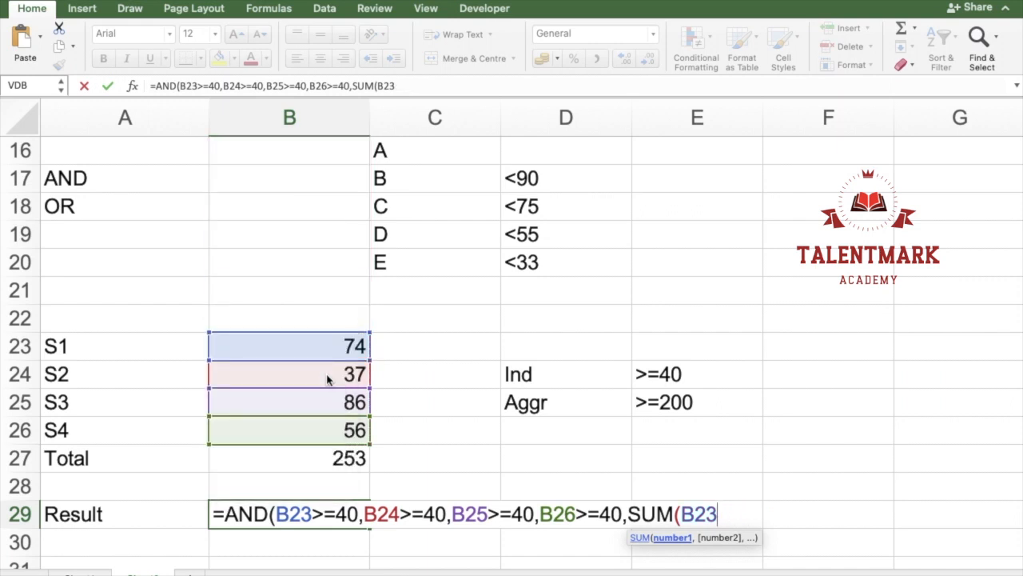
key("BackSpace")
key("BackSpace")
key("BackSpace")
key("BackSpace")
key("BackSpace")
key("BackSpace")
key("BackSpace")
key("BackSpace")
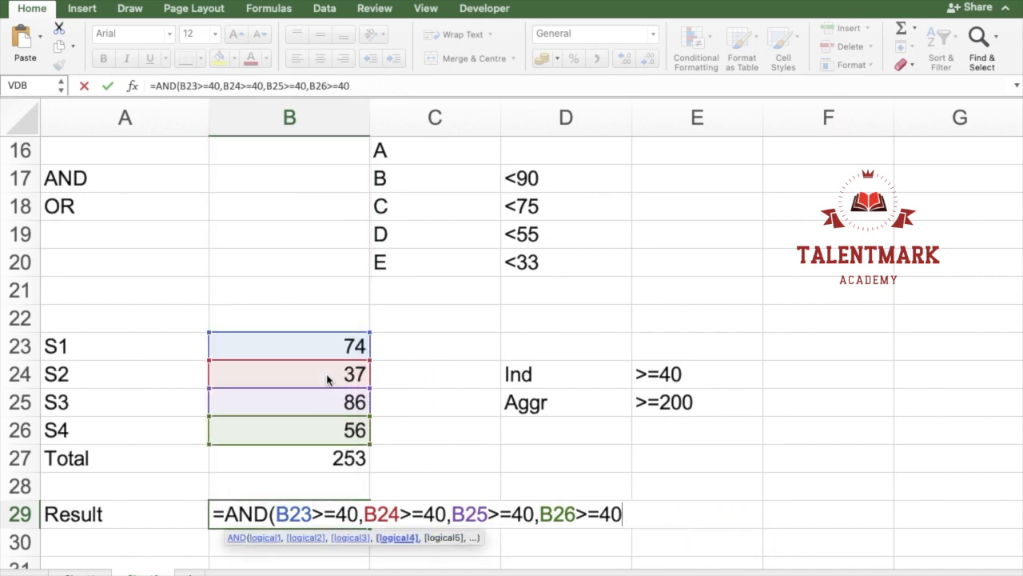
Step: Add B27>=200 as the last condition, close the parenthesis and enter the AND formula in B29
type(",")
key("Up")
key("Up")
type(">=20)")
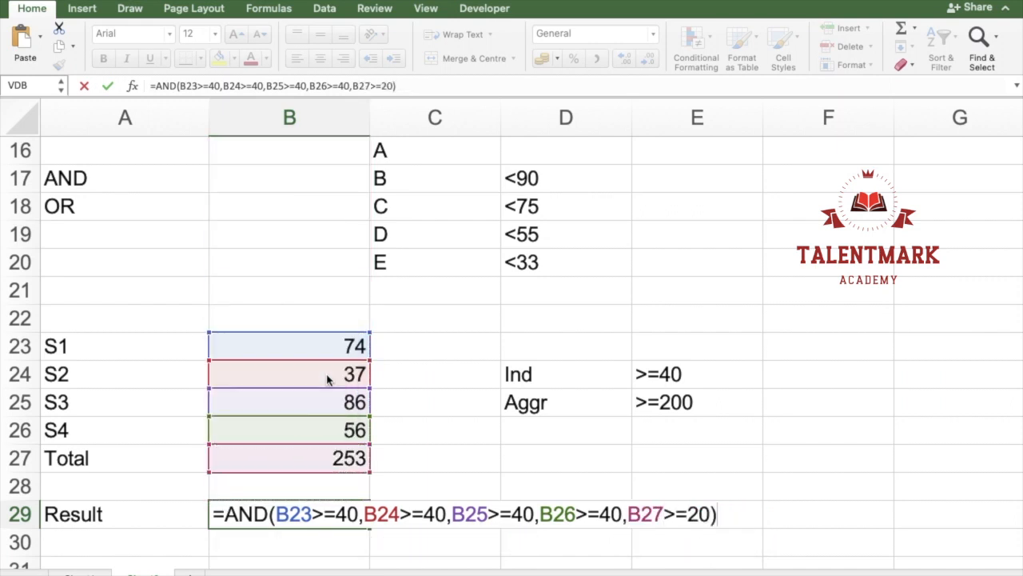
key("BackSpace")
type("0")
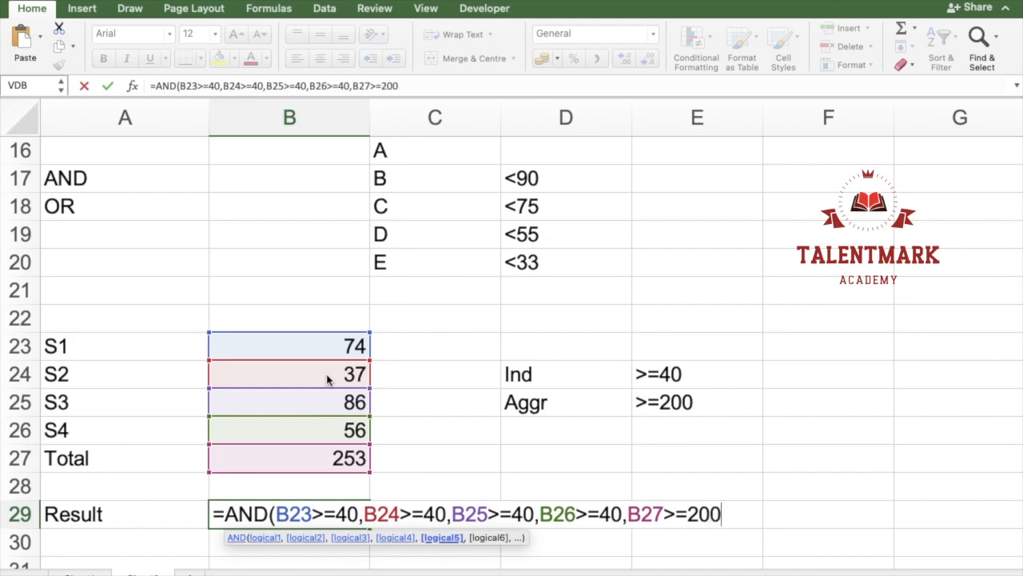
type(")")
key("Return")
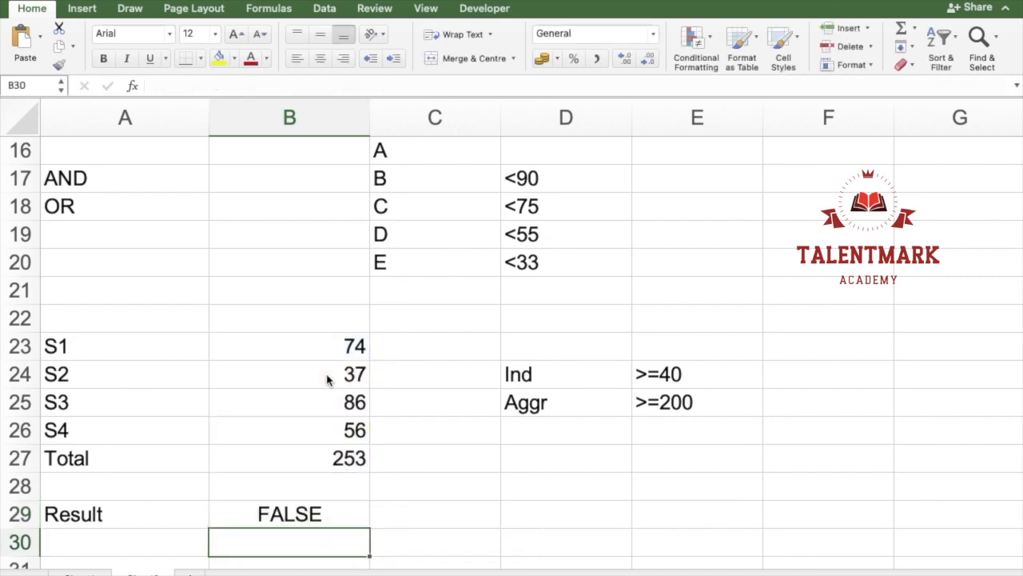
Step: Set the S2 mark in B24 to 40
key("Up")
key("Up")
key("Up")
key("Up")
key("Up")
key("Up")
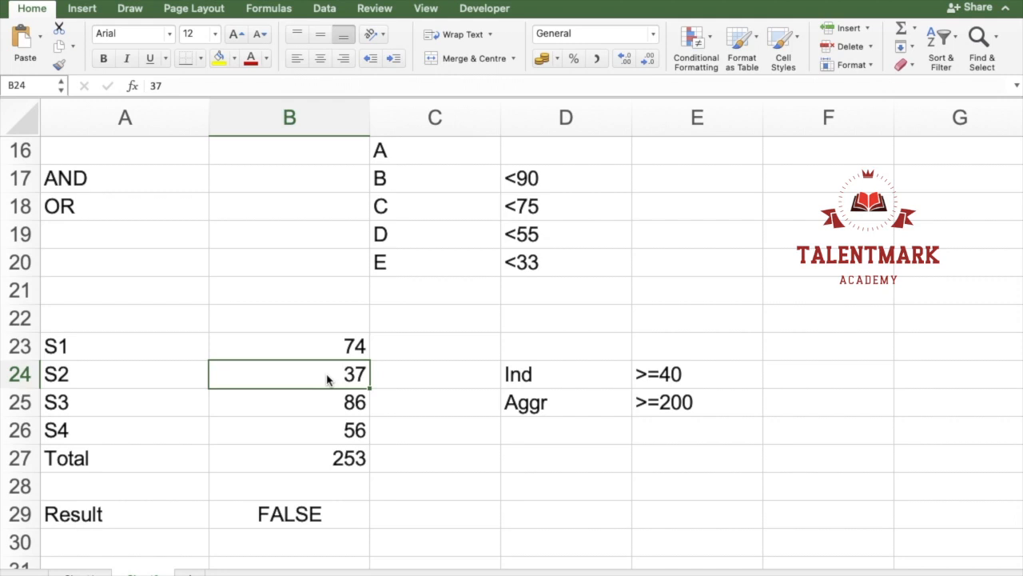
type("40")
key("Return")
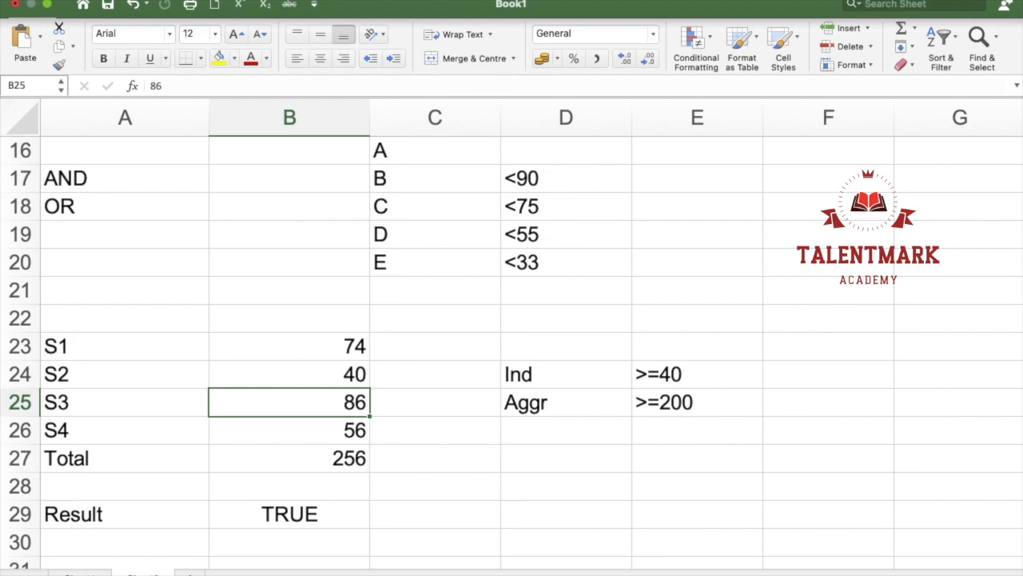
Step: Wrap the AND formula in B29 in an IF function so that it becomes the logical test
key("Down")
key("Down")
key("Up")
key("Up")
key("Up")
key("Down")
key("Down")
key("Down")
key("Down")
key("Down")
key("F2")
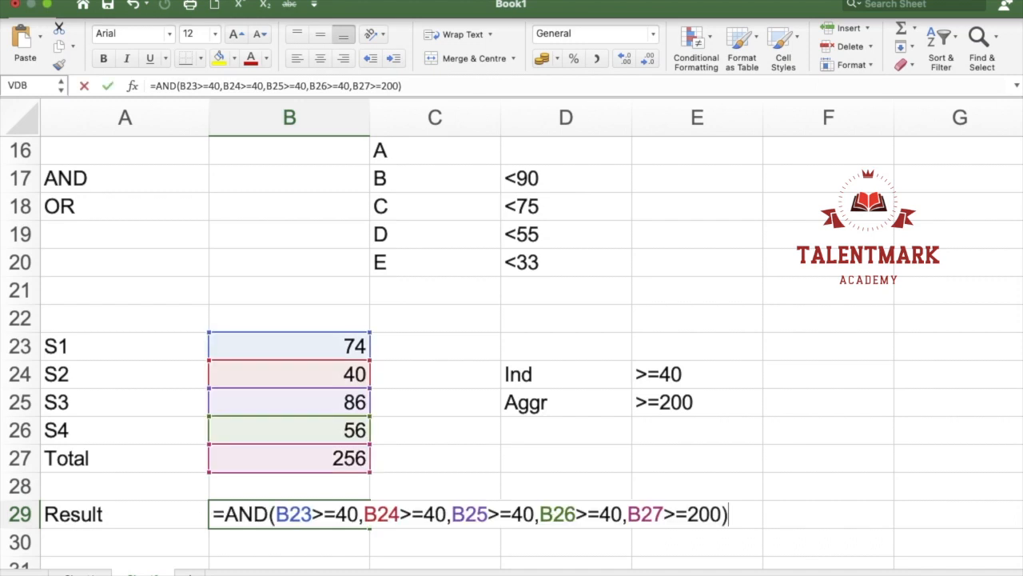
left_click(224, 514)
type("IF(")
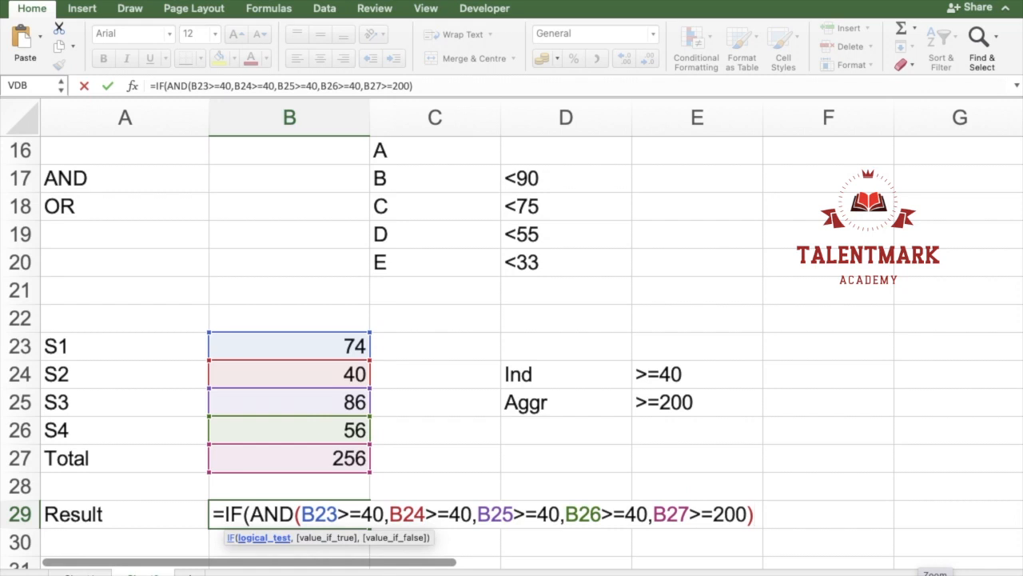
Step: Complete the IF formula in B29 with "Pass" if true and "Fail" if false, and enter it
type(",\"Pa")
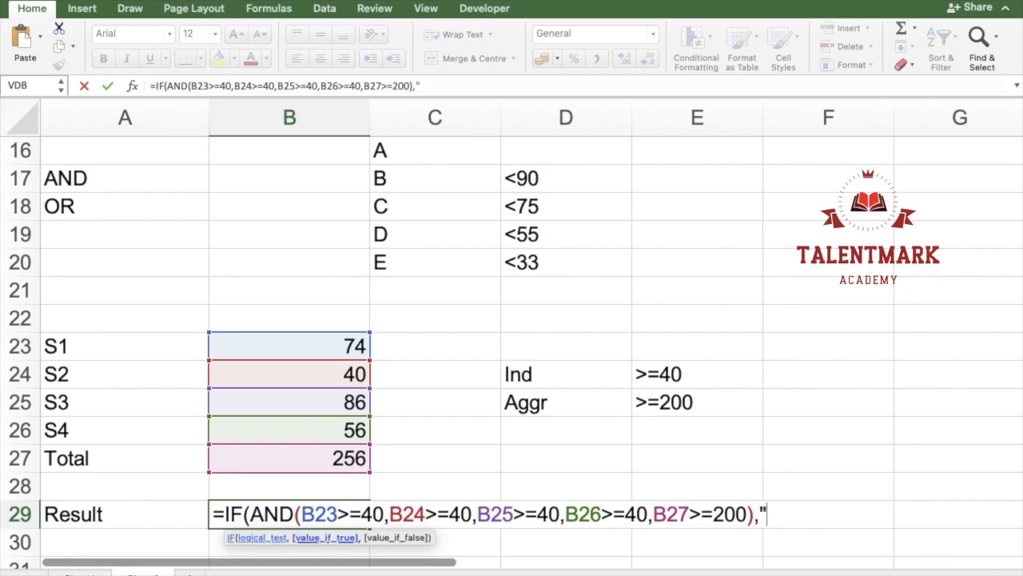
type("ss\",")
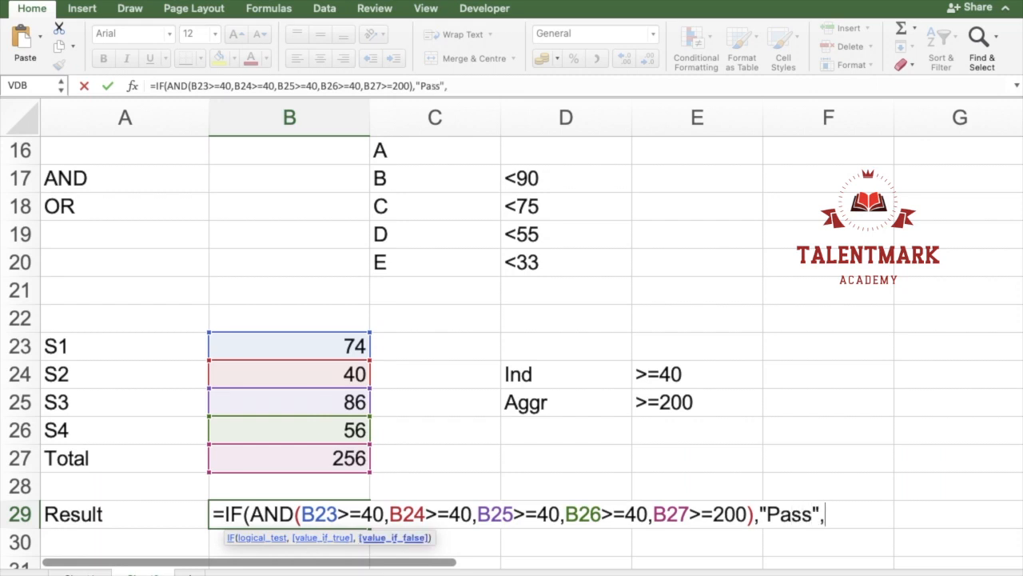
type("\"Fail\")")
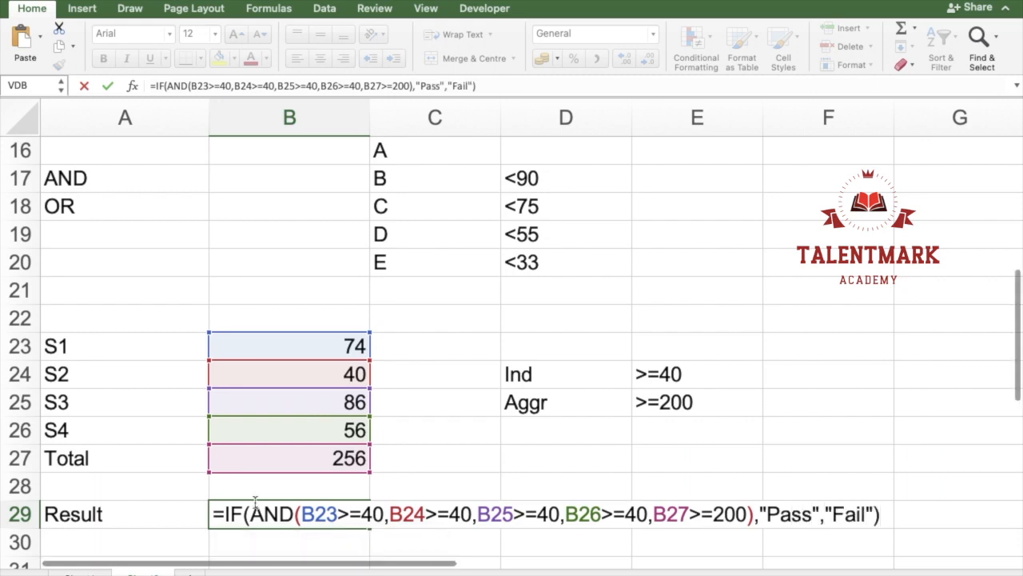
left_click_drag(249, 514, 753, 516)
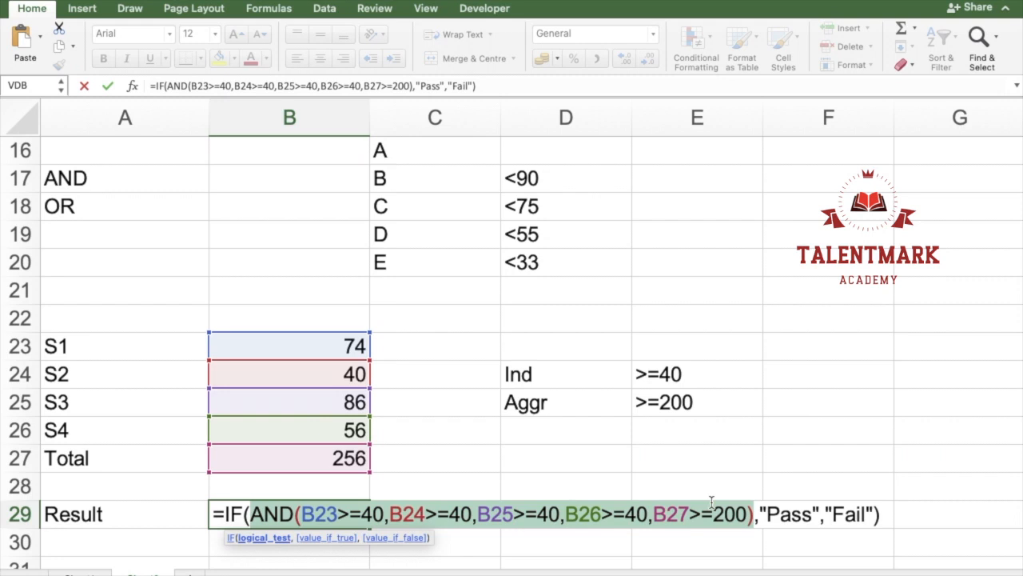
key("Return")
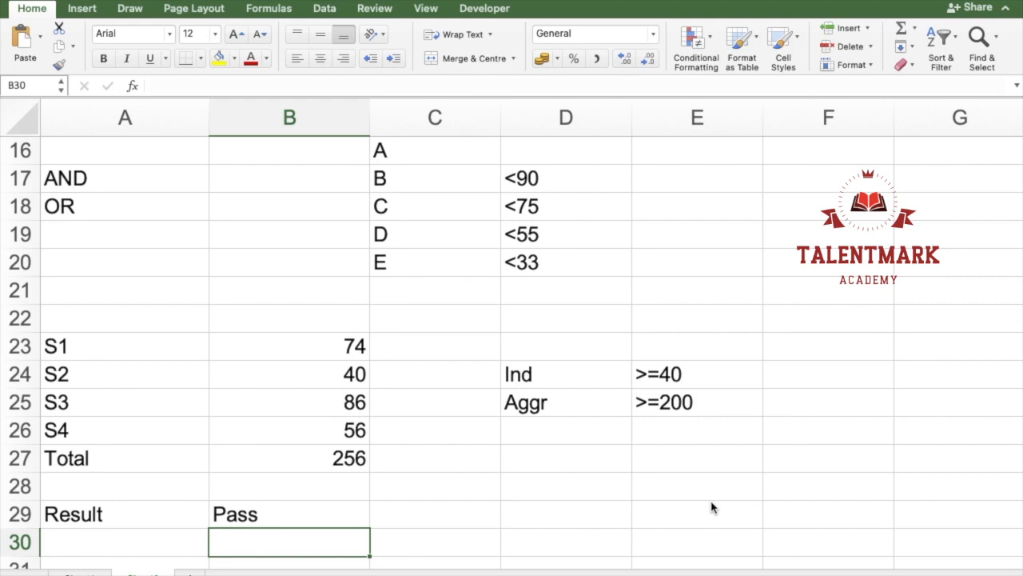
Step: Replace AND with OR inside the IF formula in B29 and enter it
key("Up")
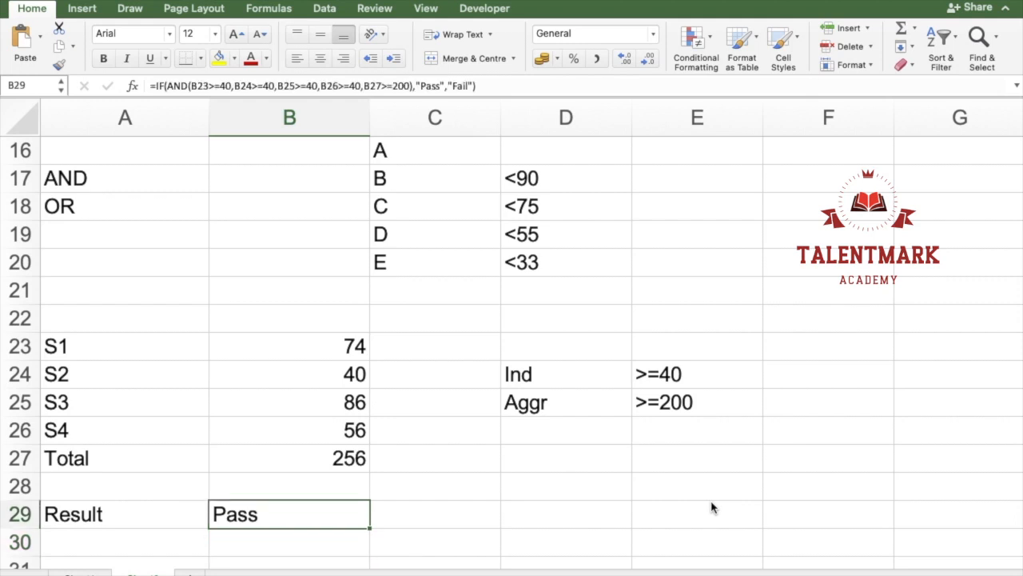
double_click(296, 517)
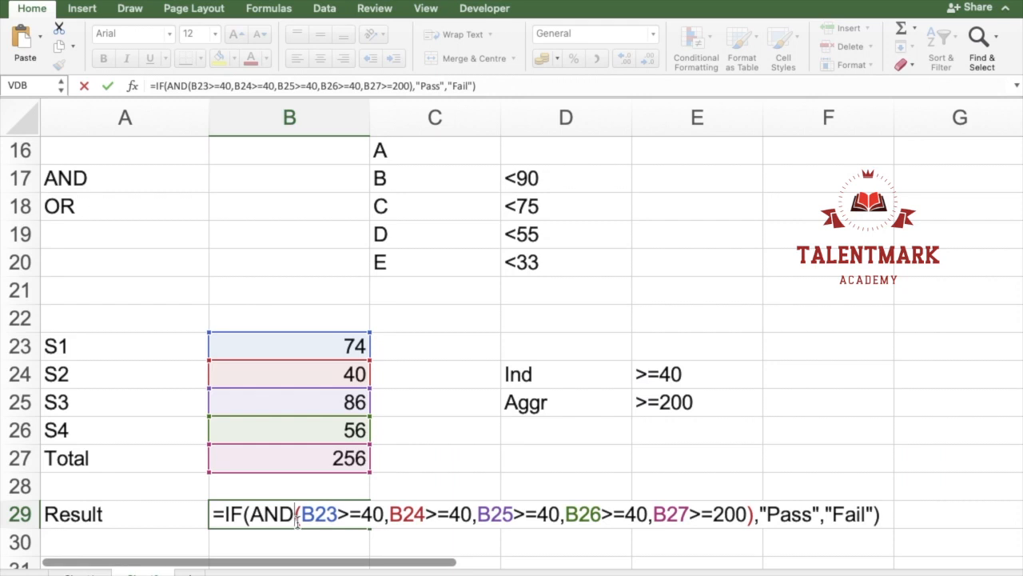
double_click(283, 514)
type("OR")
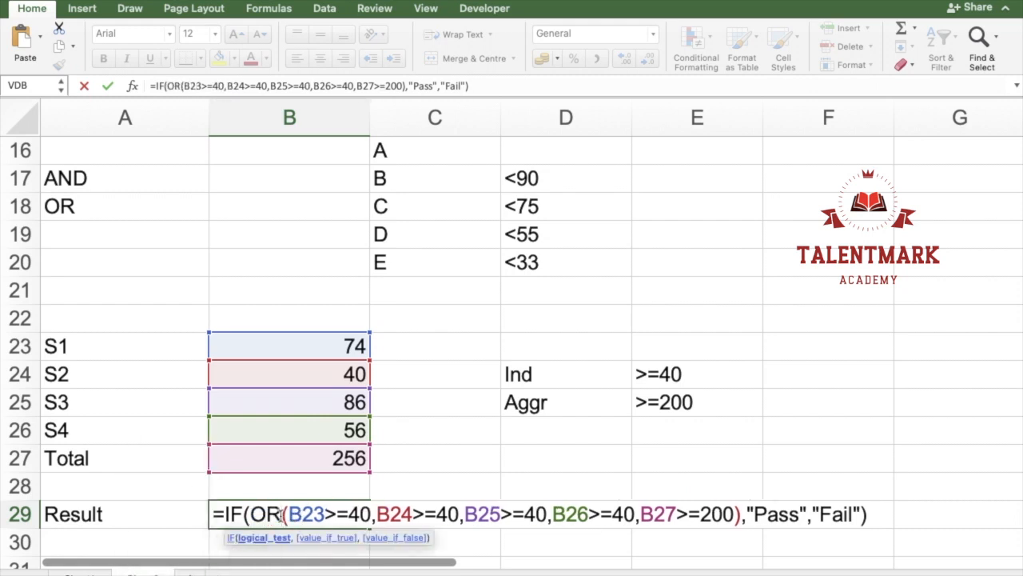
key("Return")
Step: Test the OR formula by setting the S1, S2 and S3 marks to 0 and the S4 mark to 40
key("Up")
key("Up")
key("Up")
key("Up")
key("Up")
key("Up")
key("Up")
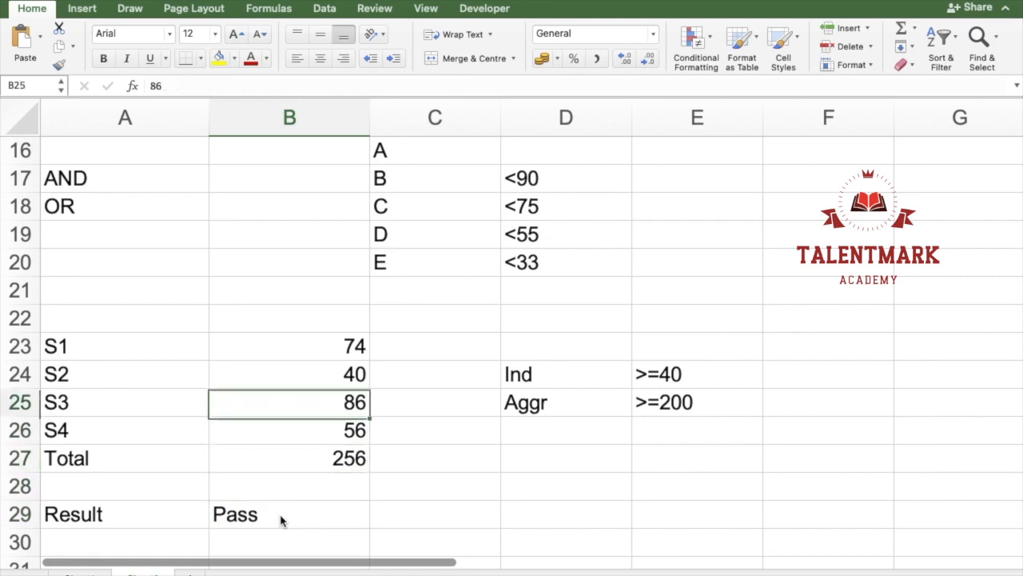
type("0")
key("Return")
type("0")
key("Return")
type("0")
key("Return")
type("40")
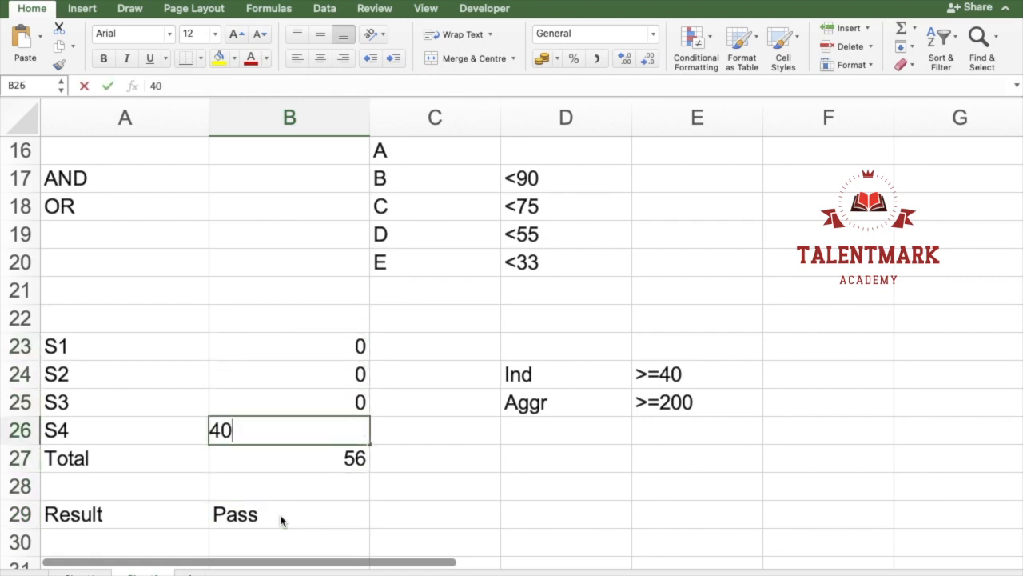
key("Return")
Step: Set the S4 mark in B26 to 39 to test the OR formula, and undo that change
key("Up")
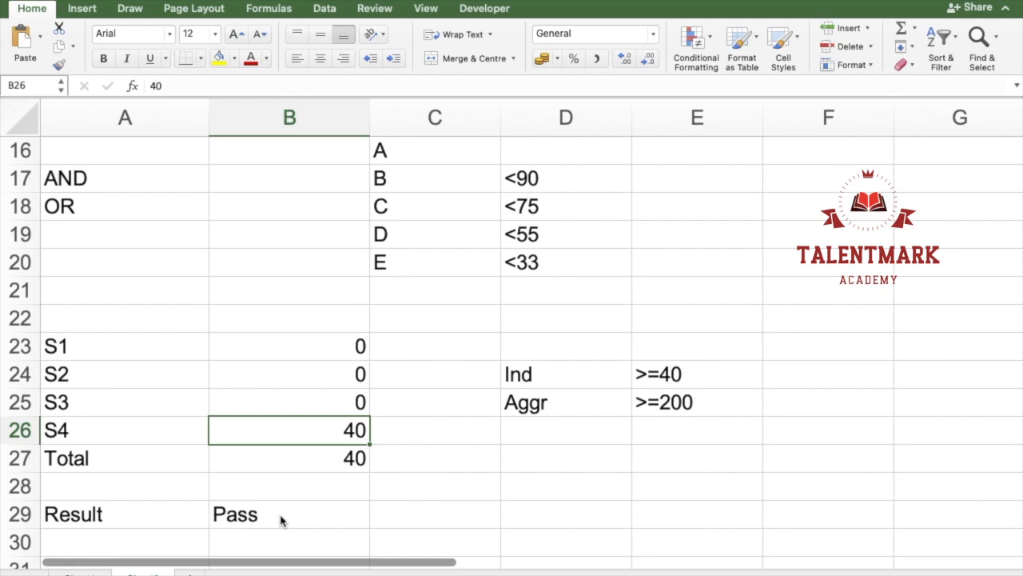
type("39")
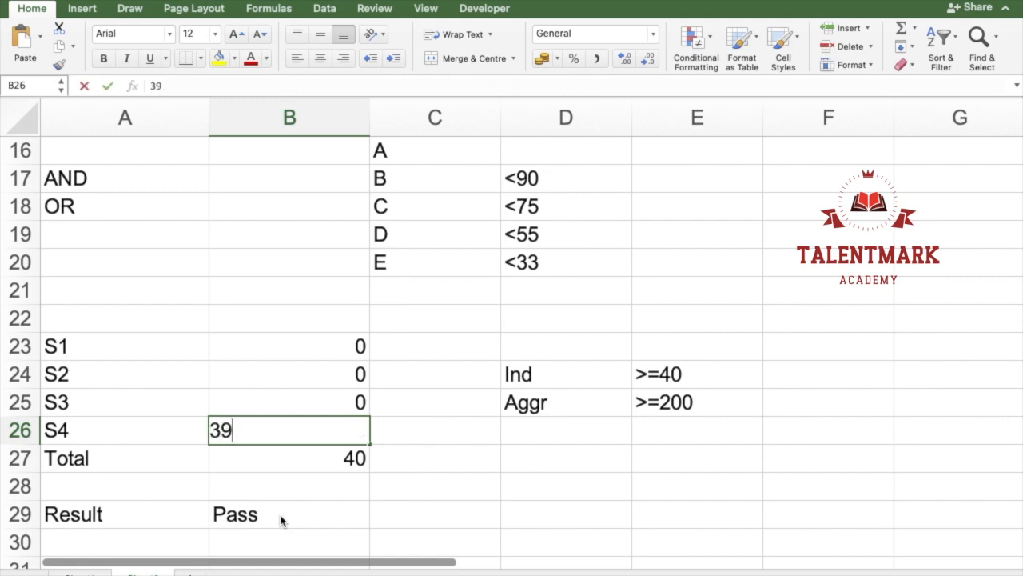
key("Return")
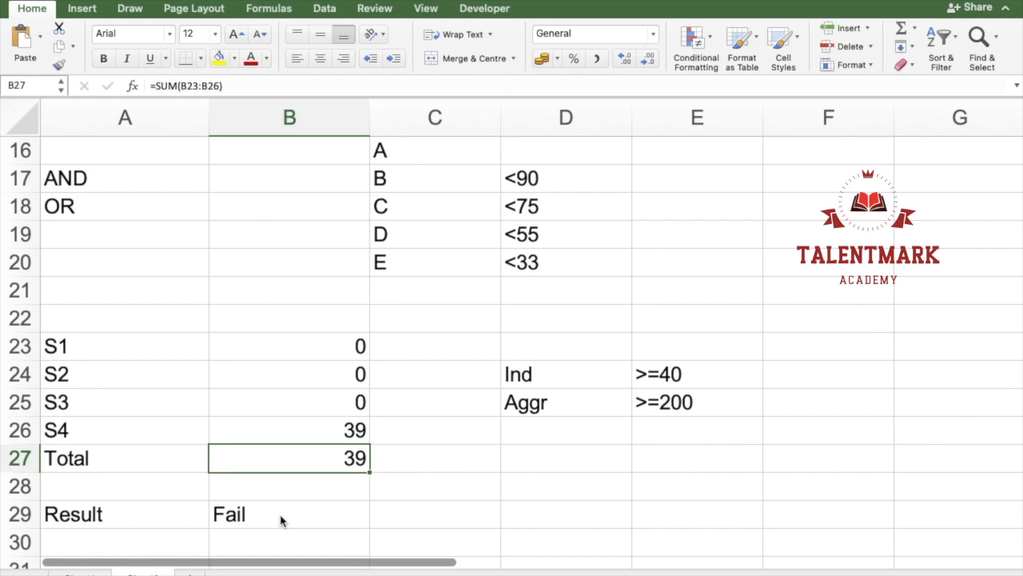
key("ctrl+z")
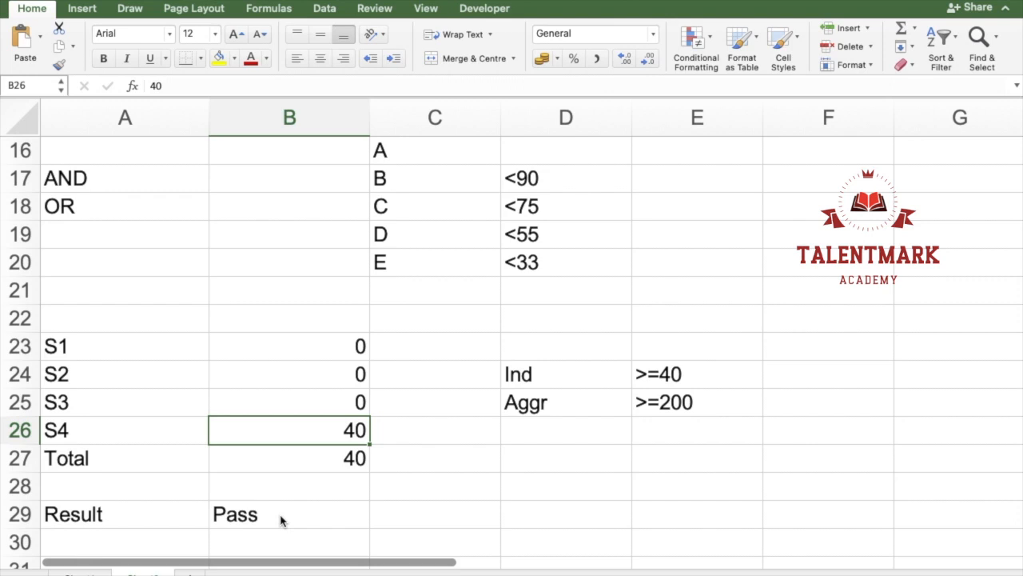
Step: Undo the test marks entered in B23:B26 and check the OR formula in B29
key("ctrl+z")
key("ctrl+z")
key("ctrl+z")
key("ctrl+z")
left_click(297, 507)
double_click(307, 513)
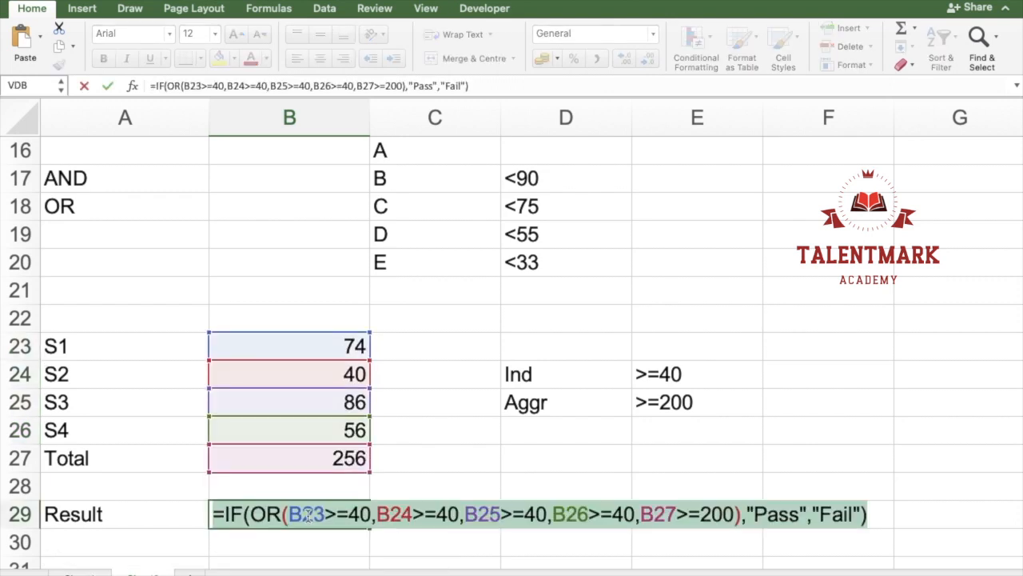
key("Return")
left_click(309, 519)
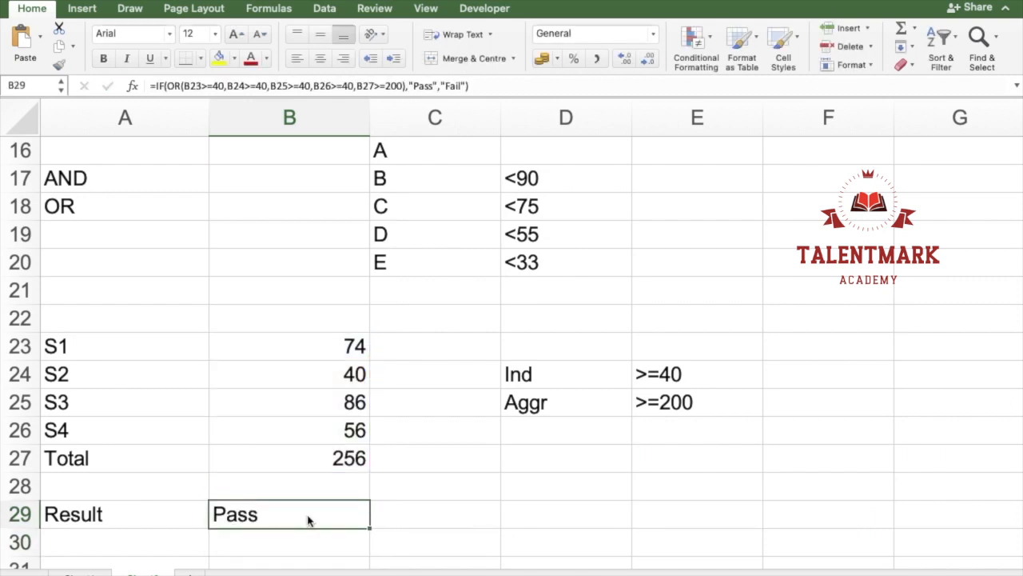
Step: Review the marks and grades table in C8:F13, the S1 to S4 result example and the first worksheet
key("Up")
key("Up")
key("Up")
key("Up")
key("Up")
key("Up")
key("Up")
key("Up")
key("Up")
key("Up")
key("Up")
key("Up")
key("Up")
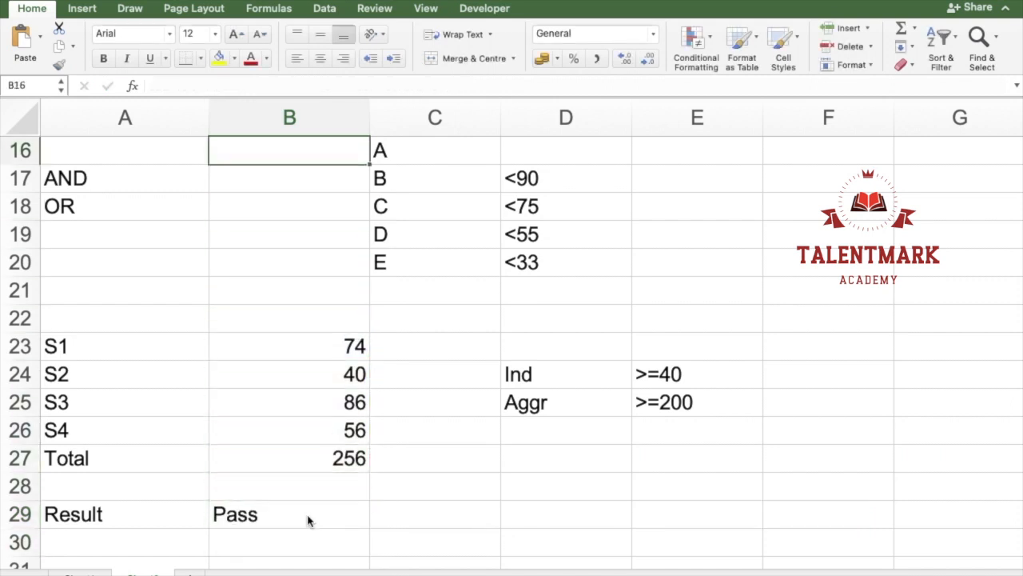
scroll(309, 520, "up", 2)
scroll(308, 519, "up", 10)
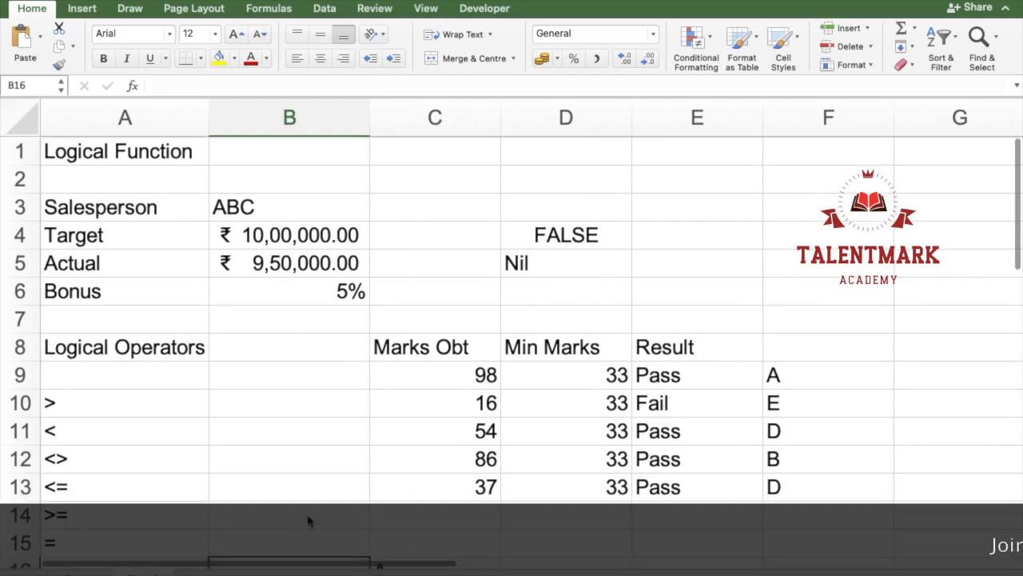
left_click_drag(440, 352, 815, 498)
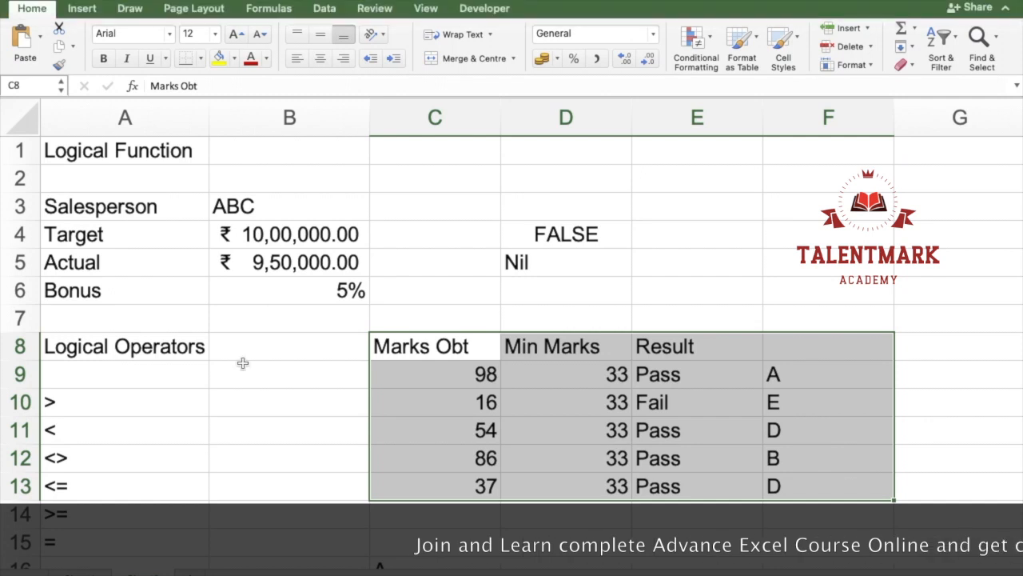
scroll(304, 361, "down", 2)
scroll(243, 363, "down", 10)
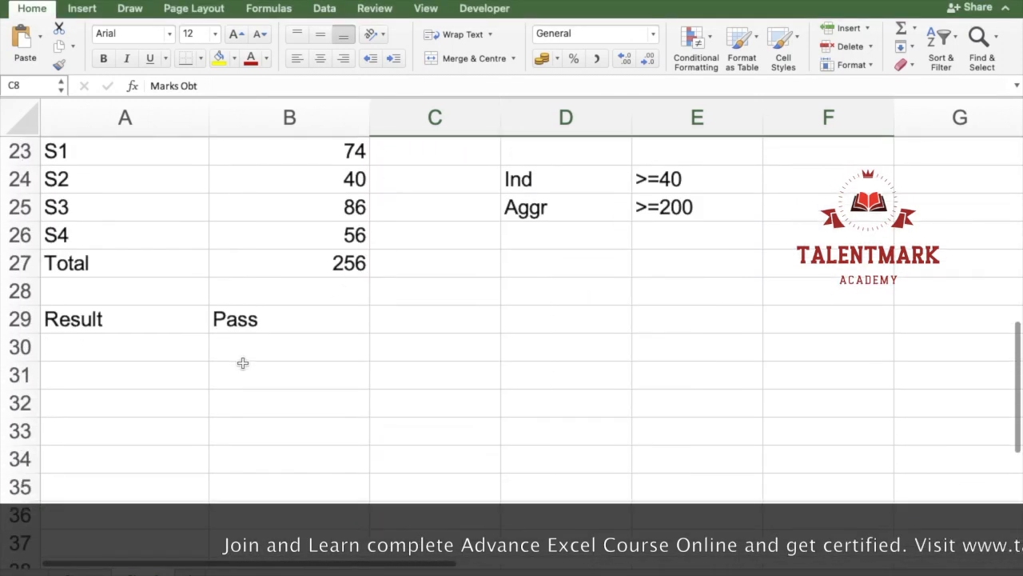
left_click(168, 365)
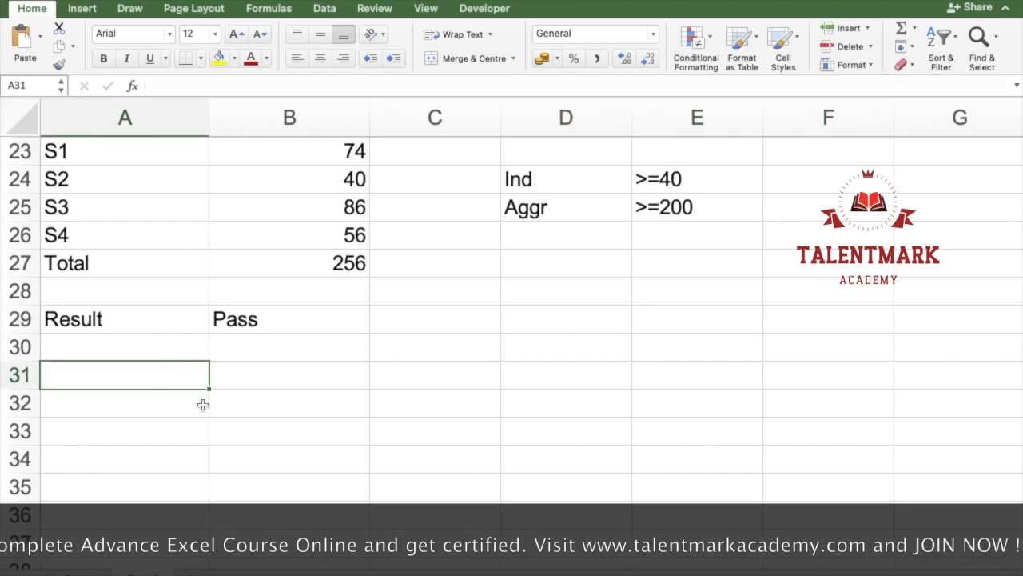
scroll(203, 407, "up", 5)
scroll(204, 407, "up", 7)
scroll(204, 408, "down", 1)
scroll(204, 407, "up", 1)
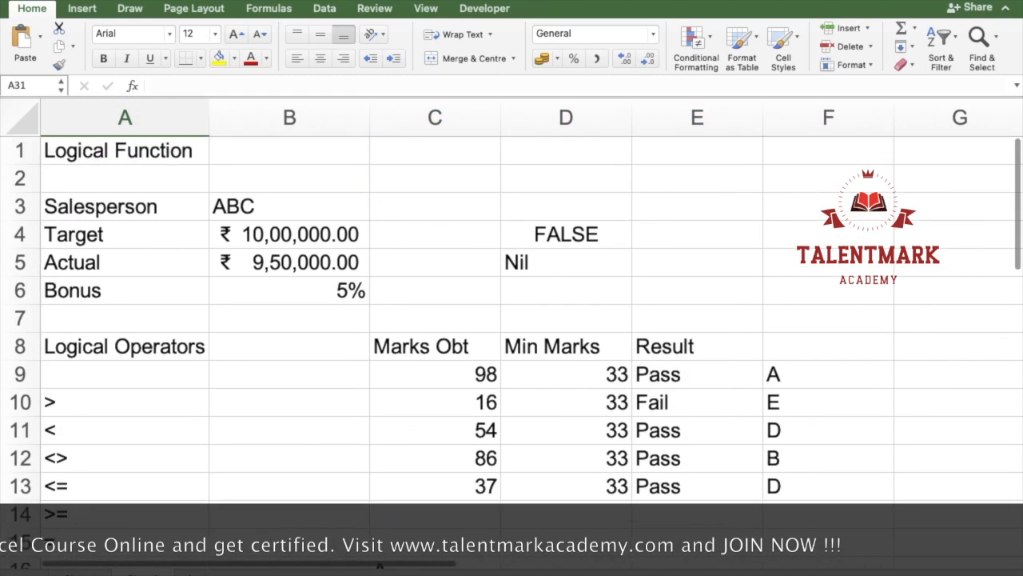
left_click(73, 573)
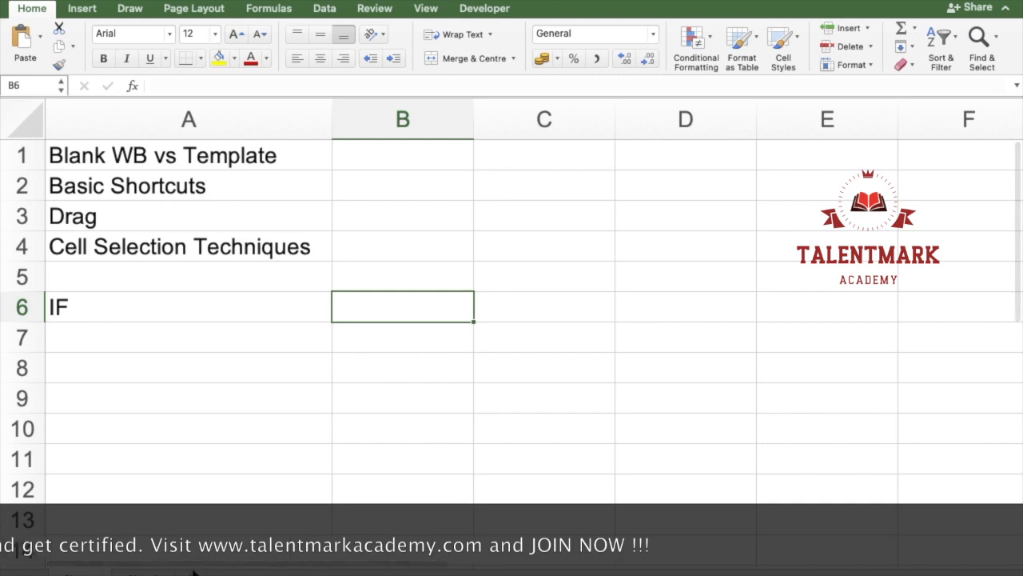
left_click(143, 572)
scroll(286, 400, "down", 10)
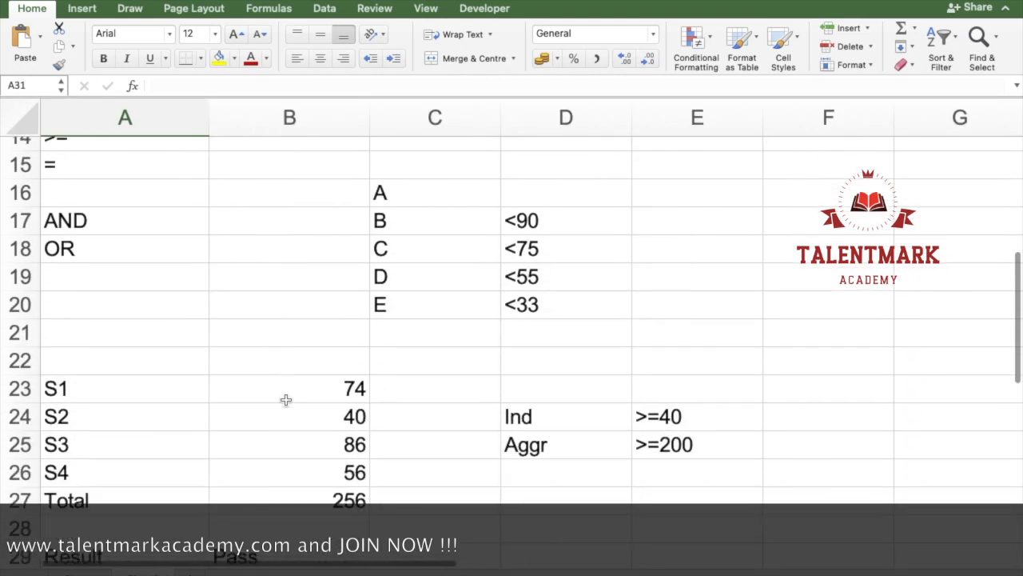
scroll(286, 399, "down", 2)
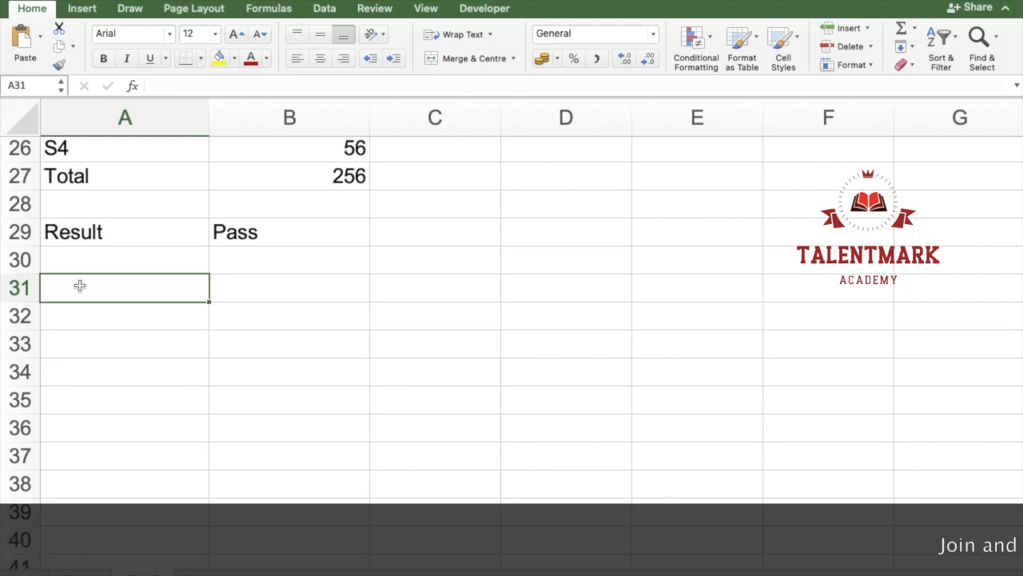
left_click(82, 573)
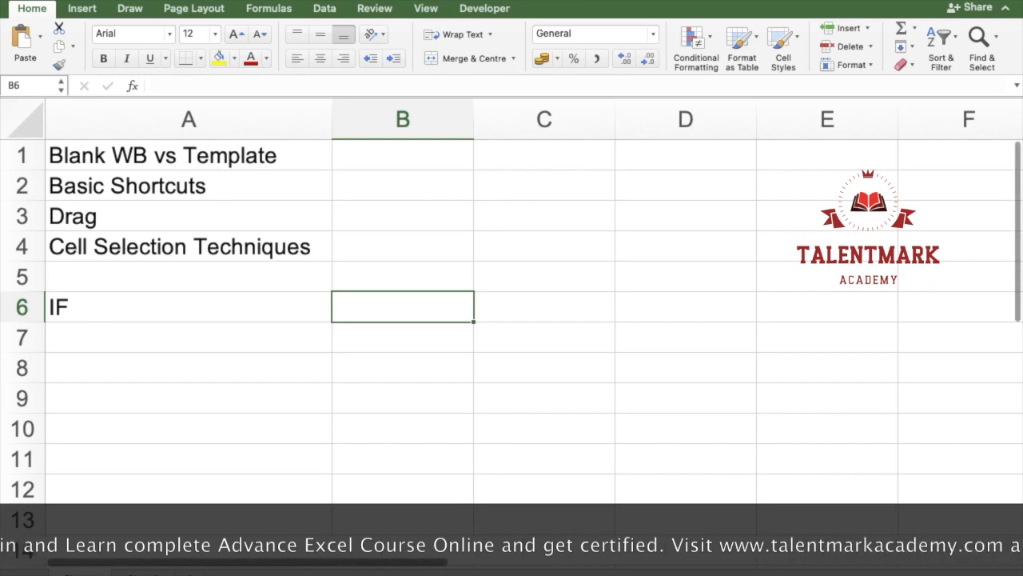
Step: Add a new worksheet and enter the headers SN, Name, Maths, English, Hindi, Social Science, Science and Total in row 1
left_click(188, 573)
scroll(174, 304, "up", 10)
scroll(174, 304, "up", 5)
scroll(174, 304, "left", 3)
scroll(174, 304, "up", 5)
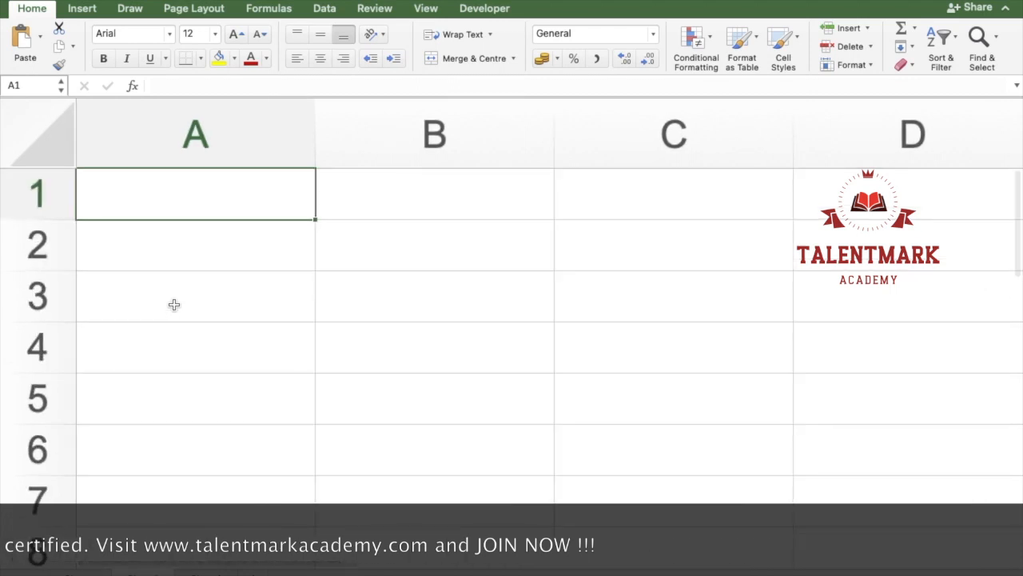
type("SN")
key("Tab")
type("Mame\tMaths\tEnglish\tHindi\tSocial Science\tScience\tTotal")
key("Return")
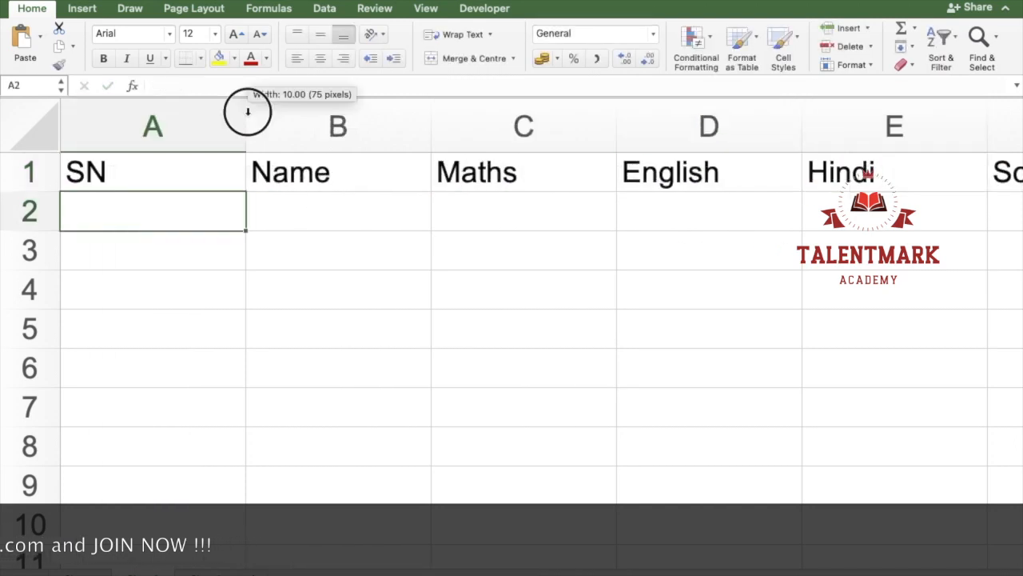
Step: Autofit the widths of column A and columns C to H to their headers
double_click(245, 109)
left_click_drag(400, 126, 709, 126)
double_click(801, 126)
scroll(201, 238, "down", 5)
scroll(201, 237, "left", 5)
left_click(43, 152)
type("1")
key("Up")
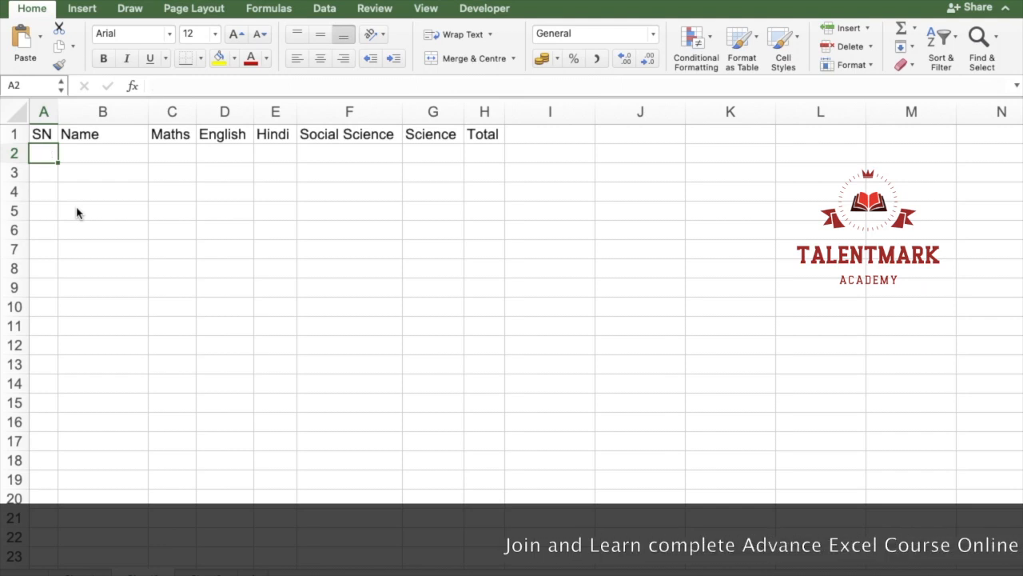
key("Up")
key("Right")
key("Right")
key("Right")
key("Right")
key("Right")
key("Right")
key("Right")
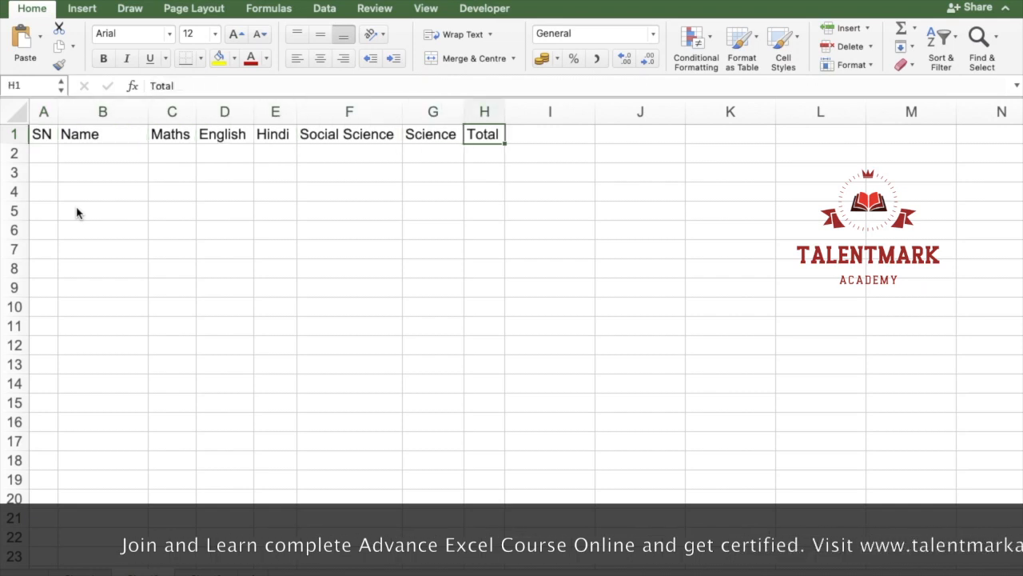
key("Left")
key("Left")
key("Left")
key("Left")
key("Left")
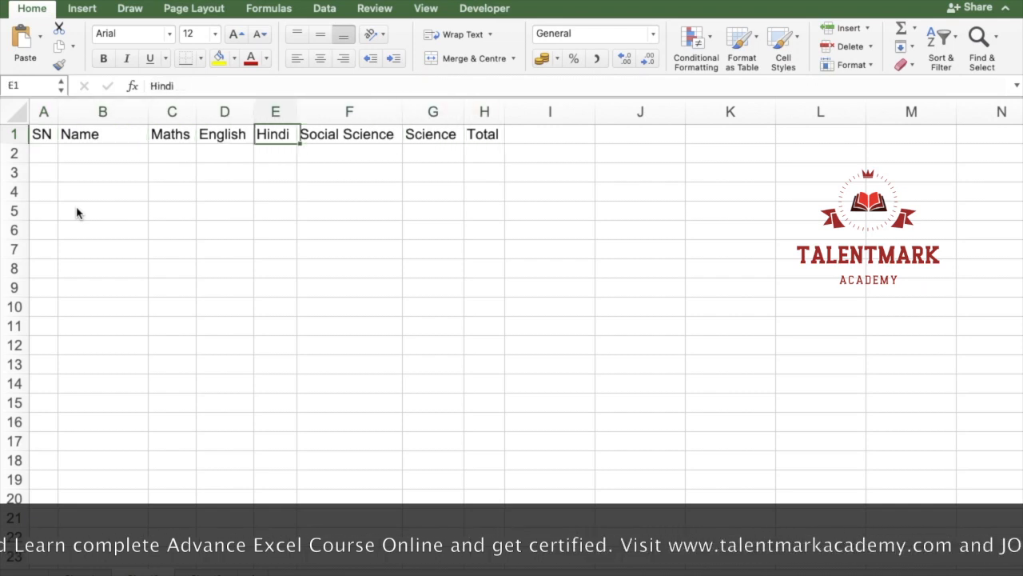
Step: Enter 1 in cell A2 as the first serial number under SN
key("Left")
key("Left")
key("Down")
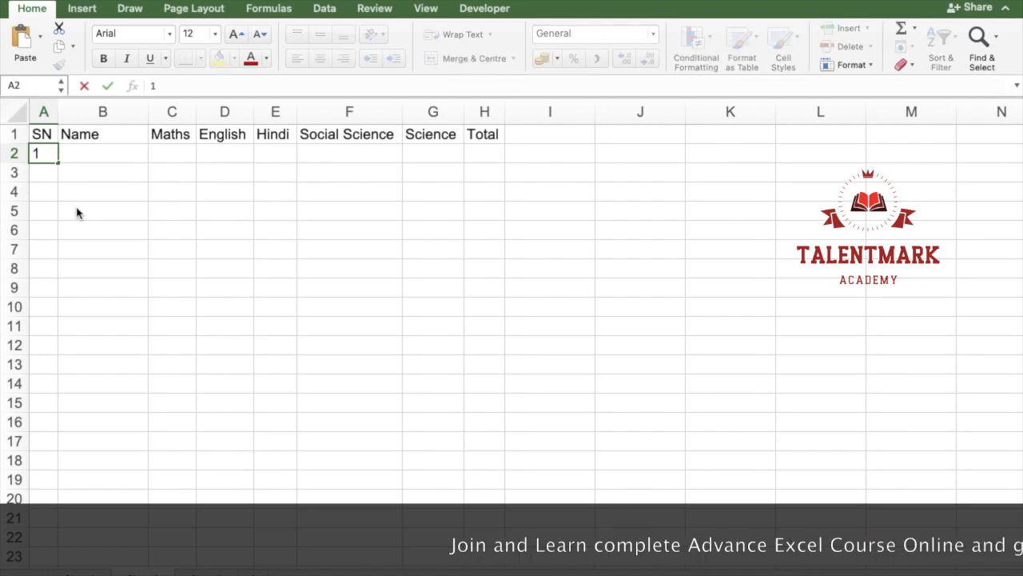
key("ctrl+Return")
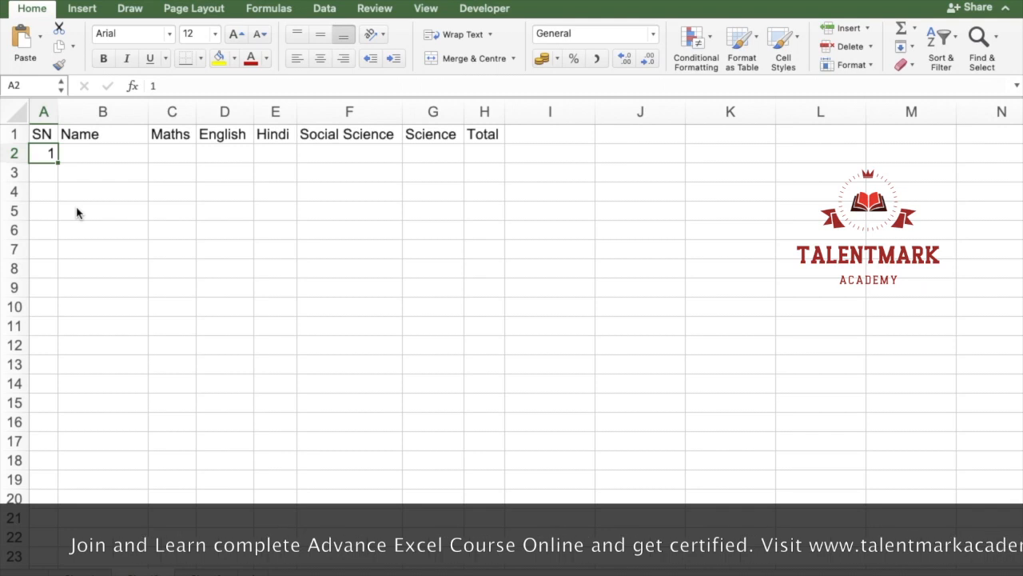
key("Return")
key("Up")
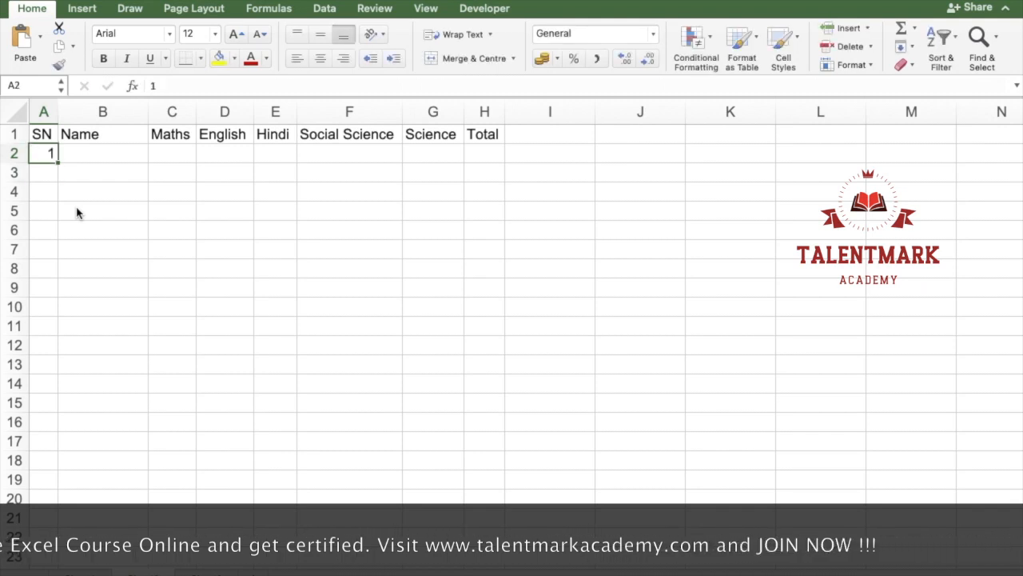
key("F2")
key("Escape")
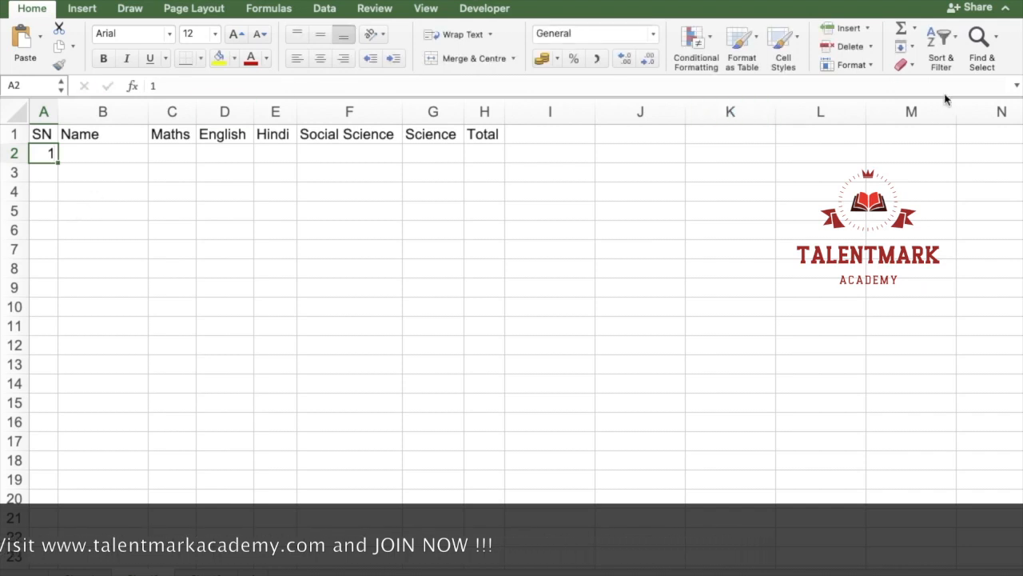
Step: Fill a linear series down column A from A2 with step value 1 and stop value 10
left_click(900, 48)
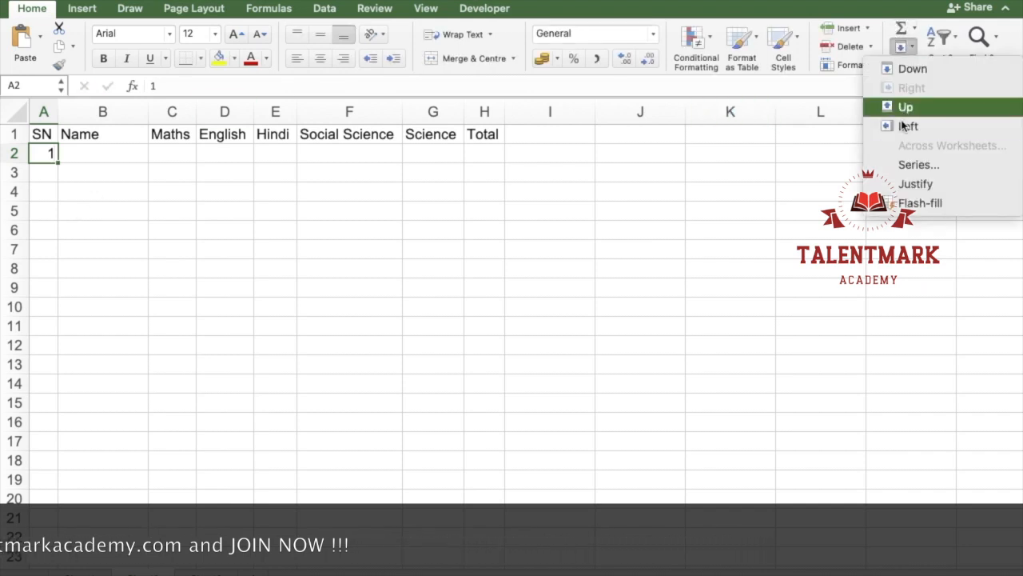
left_click(920, 166)
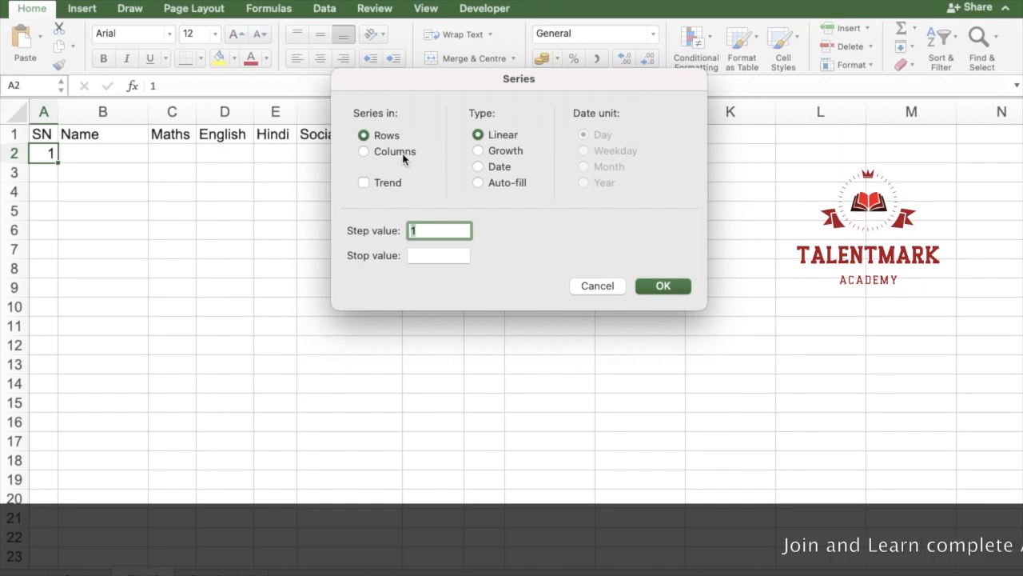
left_click(363, 152)
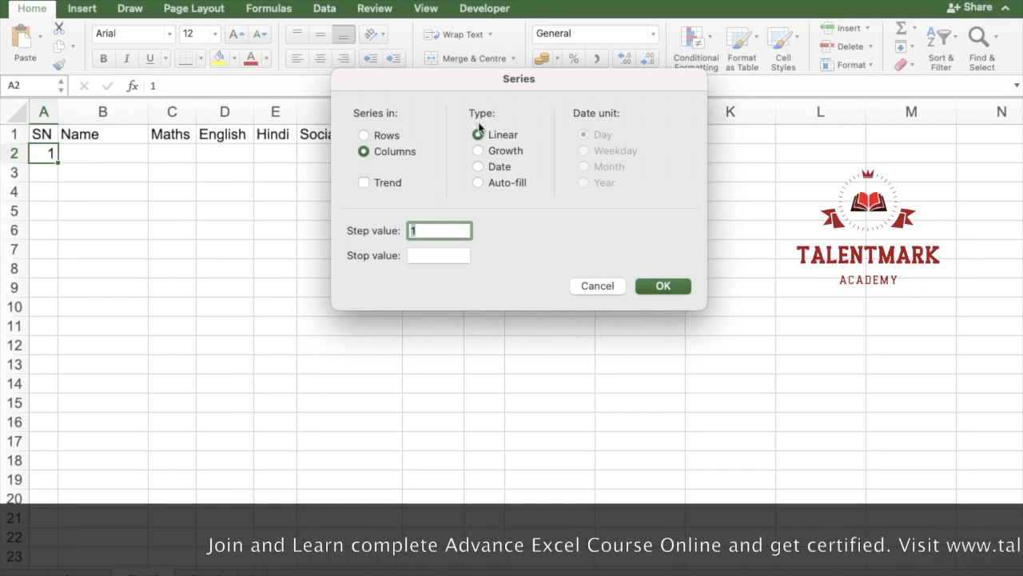
left_click(421, 256)
type("10")
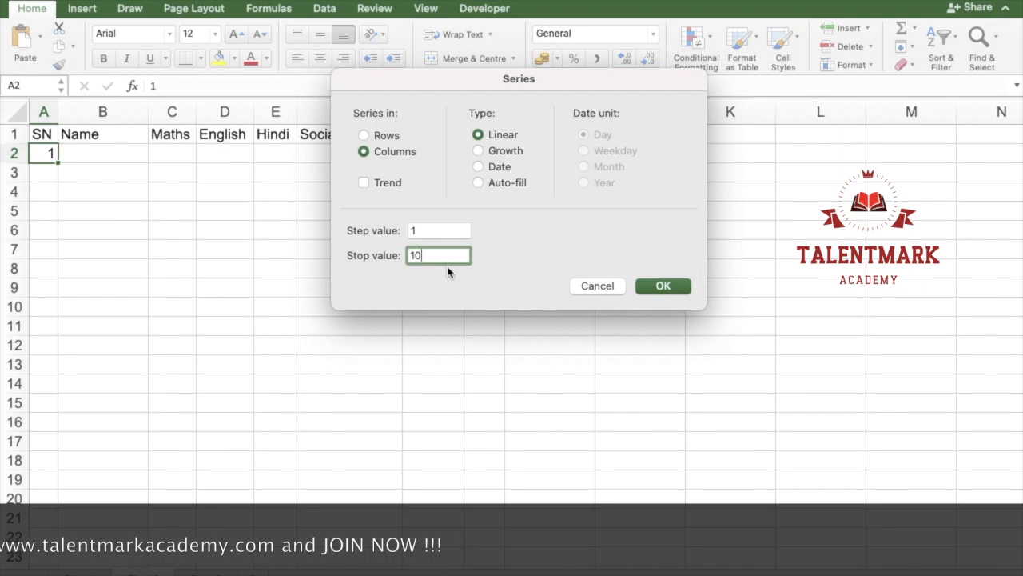
left_click(662, 287)
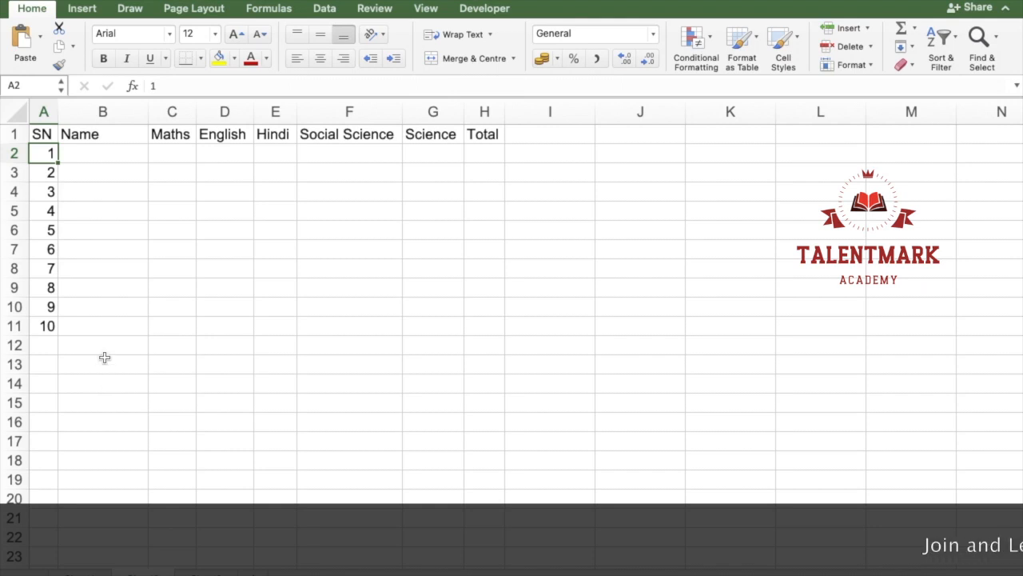
Step: Enter the formula =CHAR(ROW(A65)) in cell B2 under Name
left_click(99, 146)
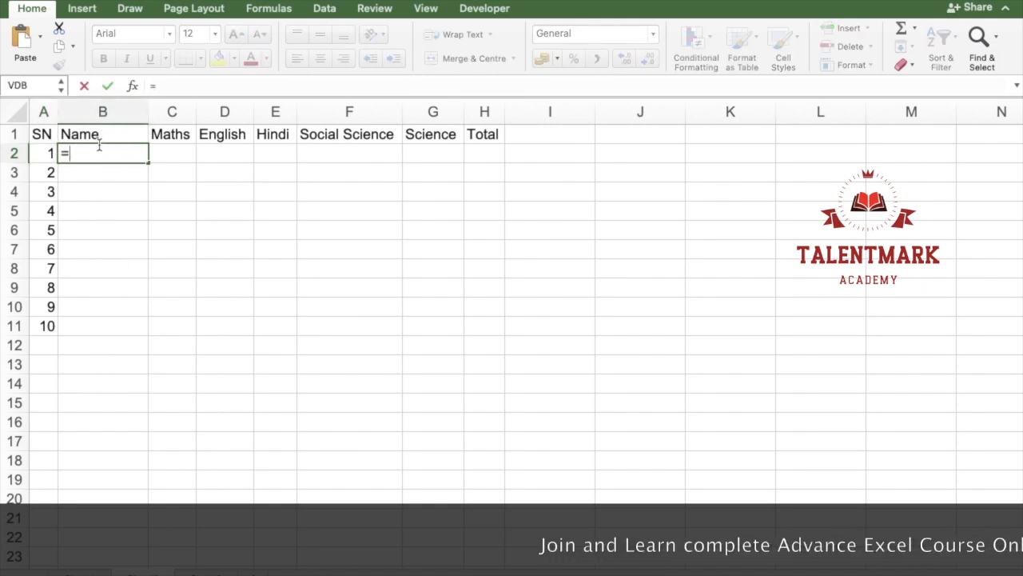
key("Escape")
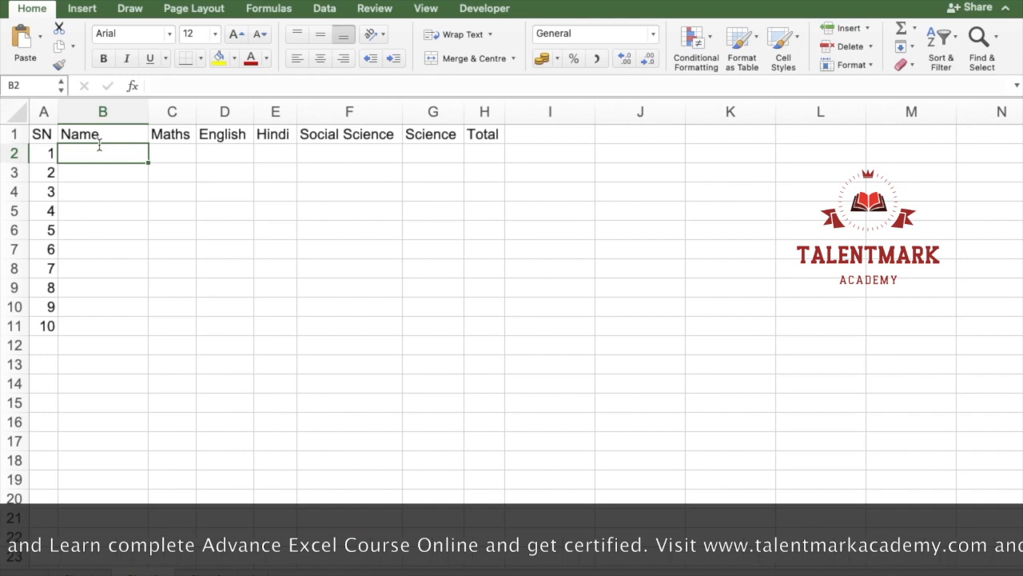
type("=")
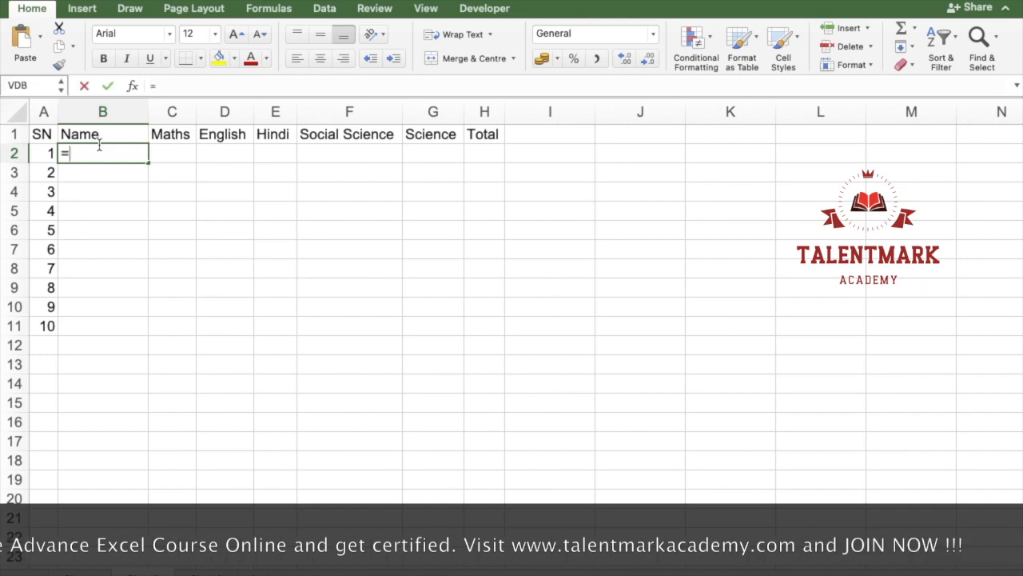
type("char")
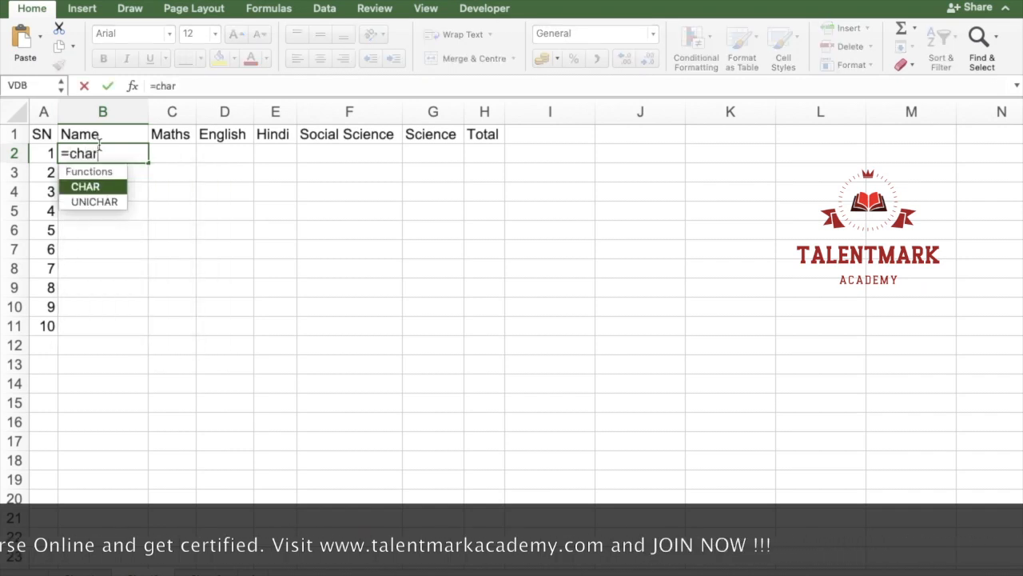
key("Tab")
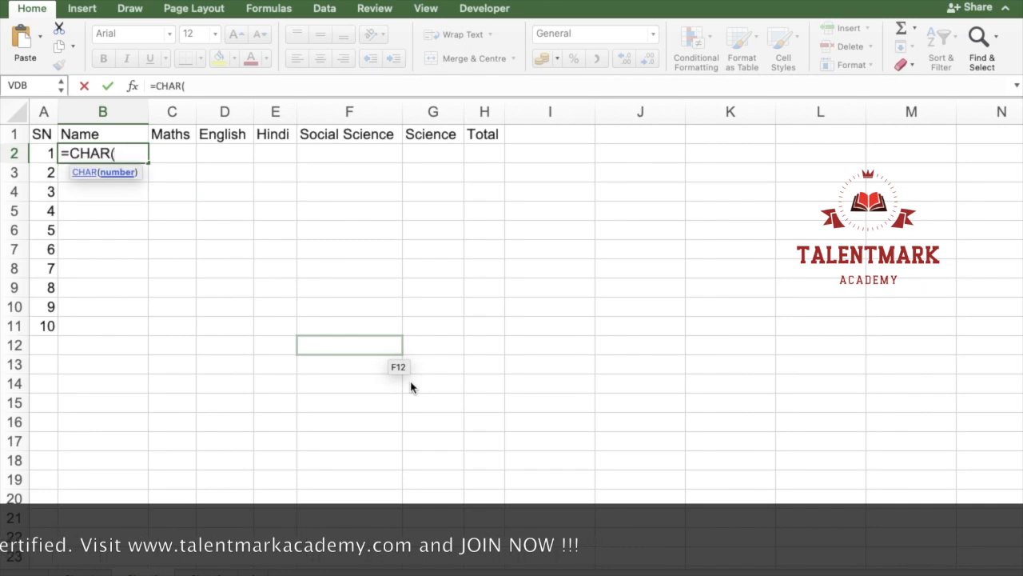
type("row")
key("Tab")
type("a65))")
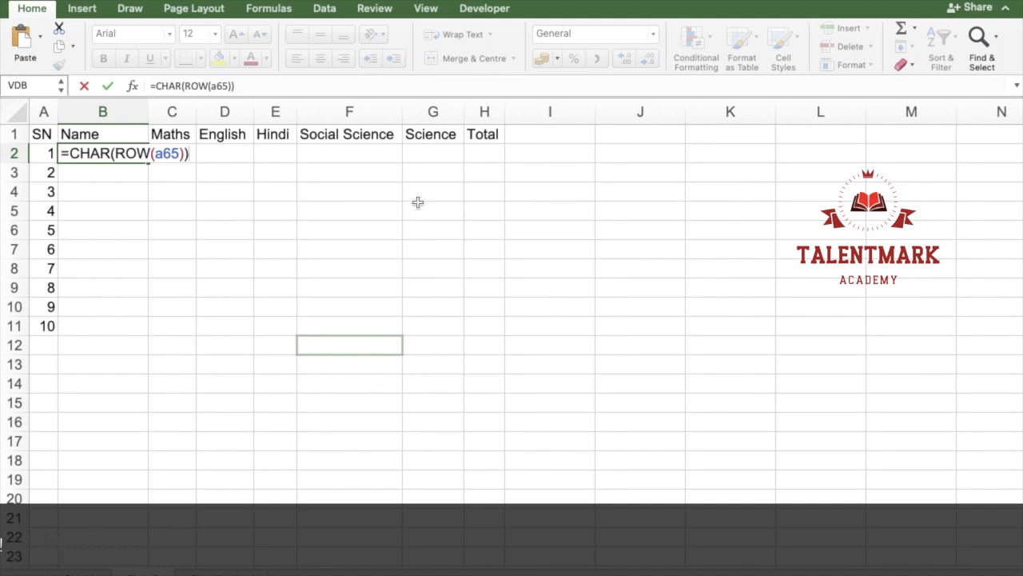
key("Return")
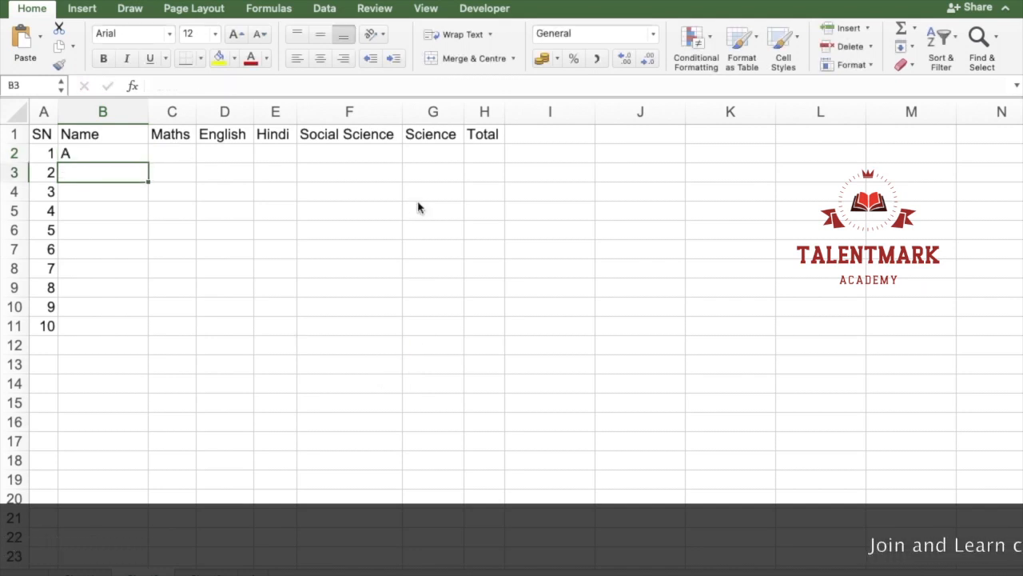
Step: Fill the B2 formula down through B11 and open the formula in B2 for inspection
key("shift+Down")
key("shift+Down")
key("shift+Down")
key("shift+Down")
key("shift+Down")
key("shift+Down")
key("shift+Down")
key("shift+Down")
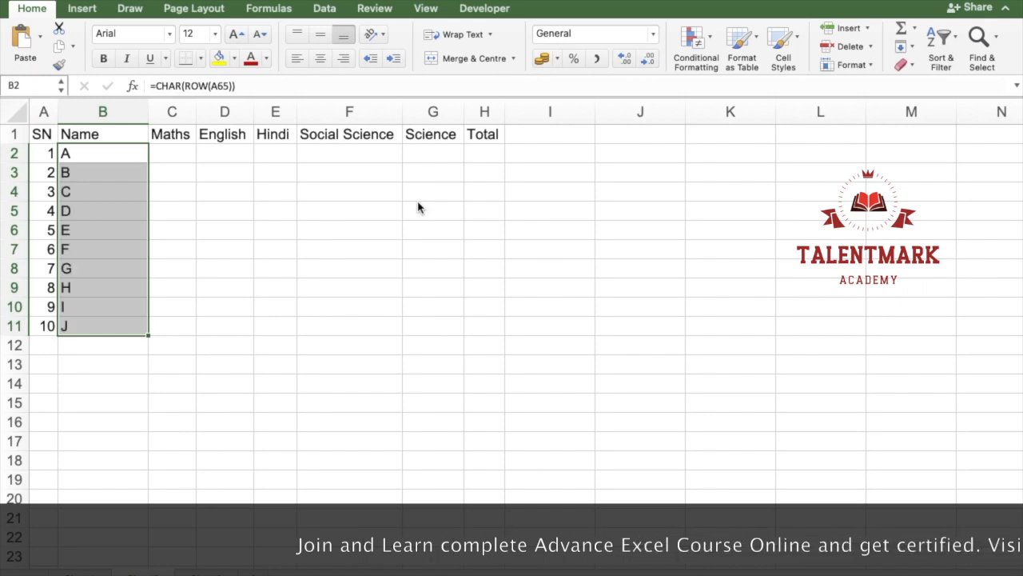
key("Up")
key("Down")
key("F2")
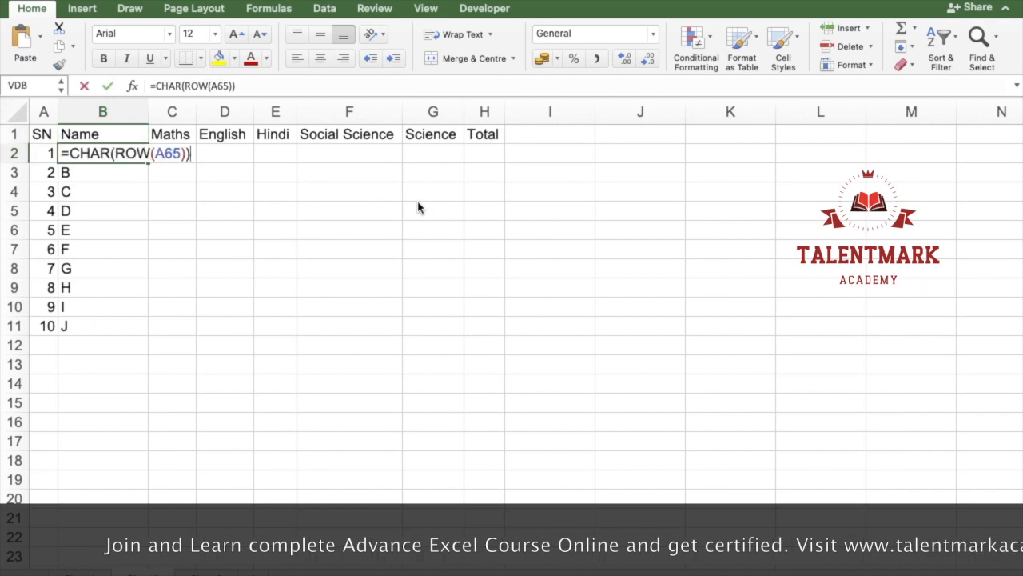
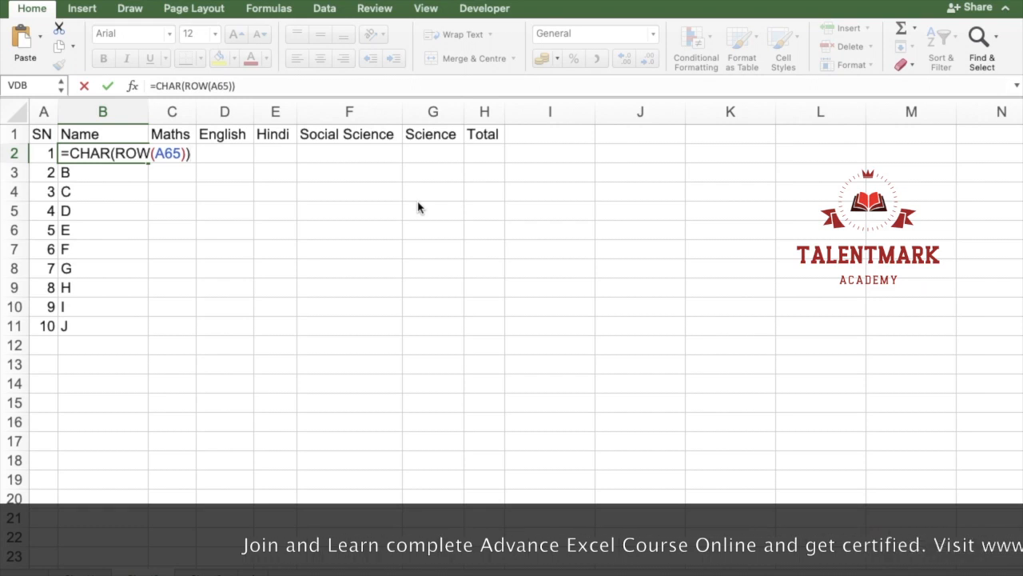
Step: Enter A in cell D3, fill it down through D15 and clear the filled cells
key("Return")
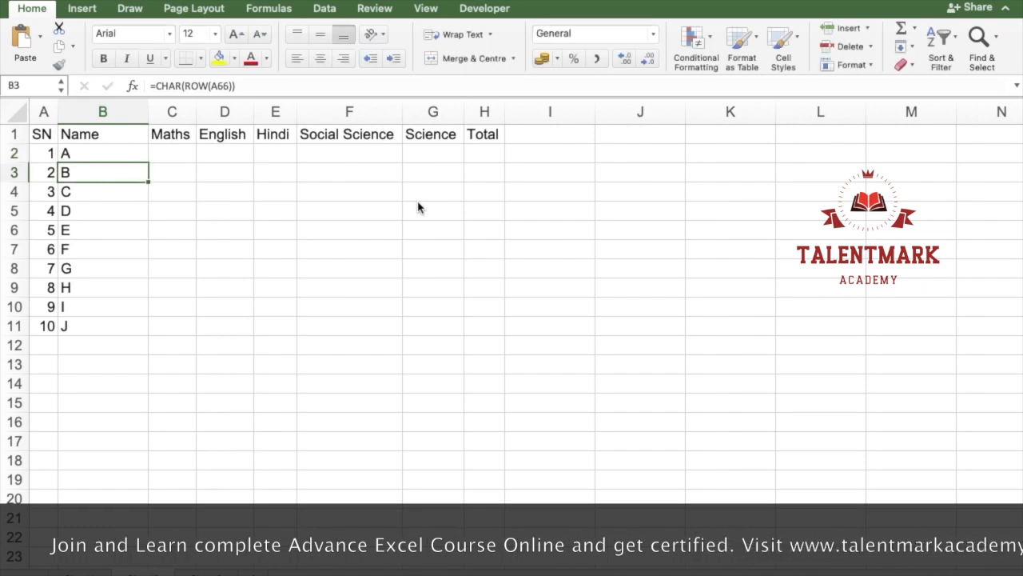
key("Right")
key("Right")
type("A")
key("Return")
key("Up")
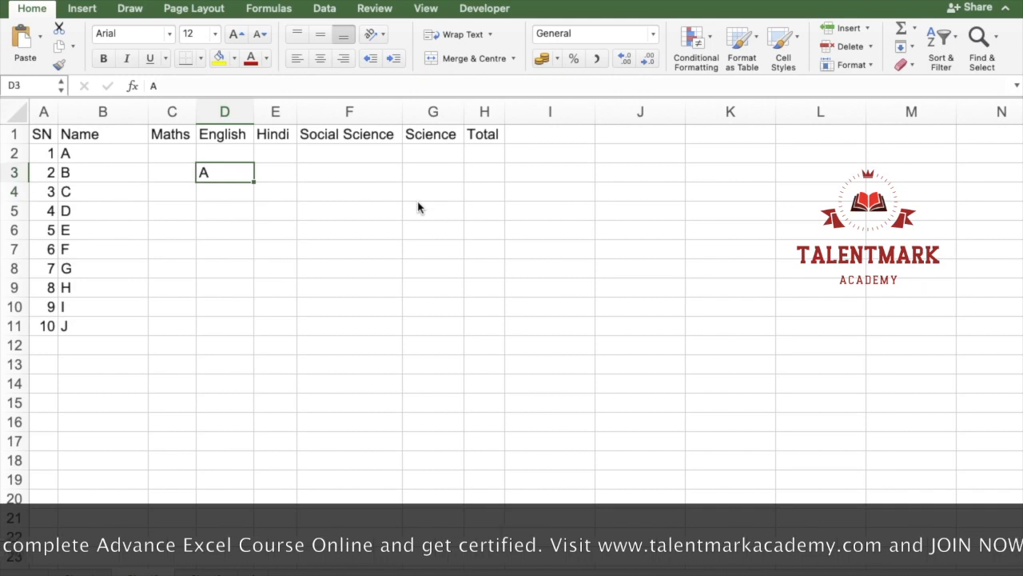
left_click_drag(254, 183, 236, 404)
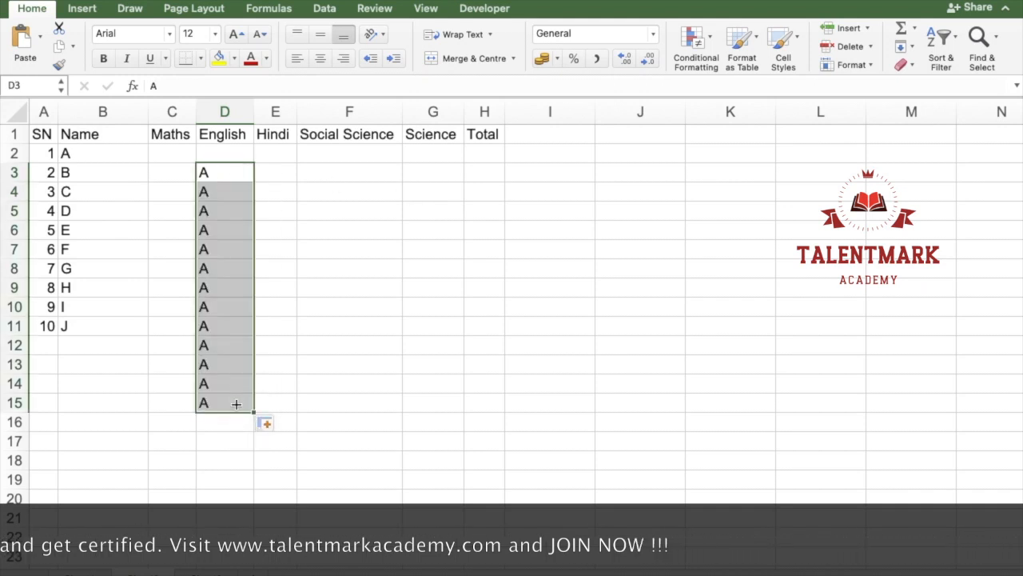
key("Delete")
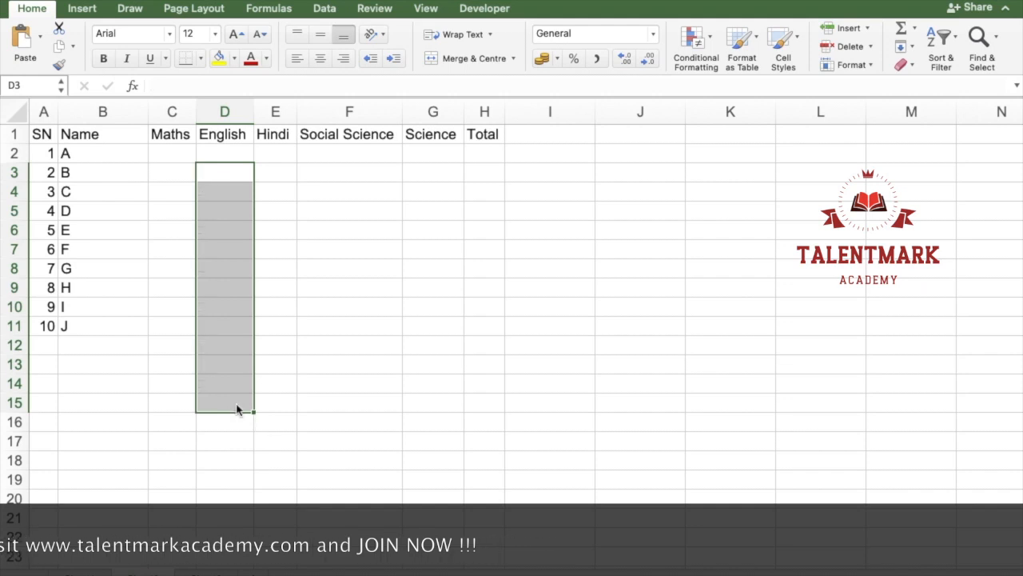
Step: Highlight the empty marks range C2:G11 for all five subjects
key("Left")
key("Left")
key("Up")
key("Up")
key("Right")
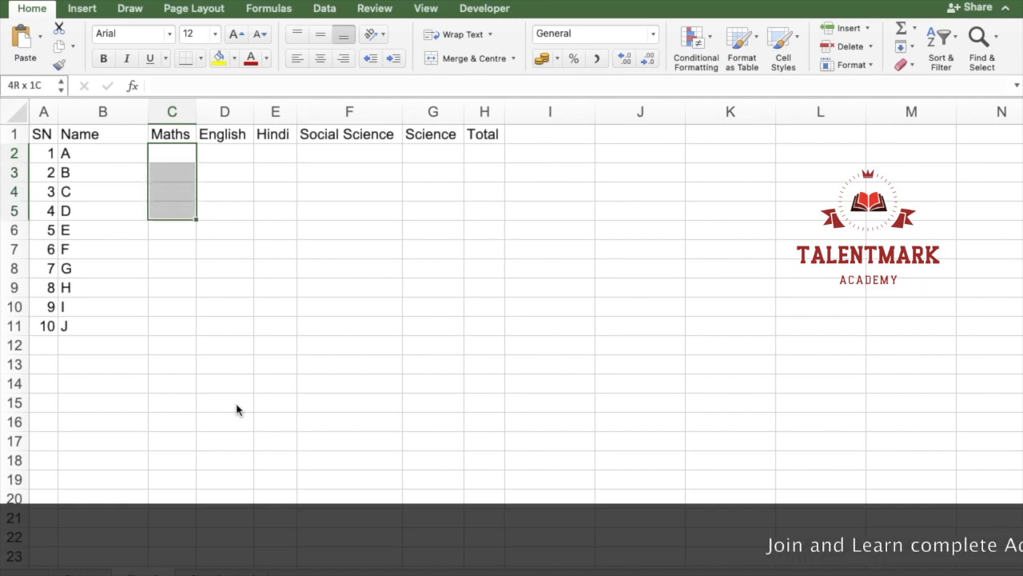
key("shift+Down")
key("shift+Down")
key("shift+Down")
key("shift+Down")
key("shift+Down")
key("shift+Down")
key("shift+Down")
key("shift+Down")
key("shift+Down")
key("shift+Up")
key("shift+Up")
key("shift+Right")
key("shift+Right")
key("shift+Right")
key("shift+Right")
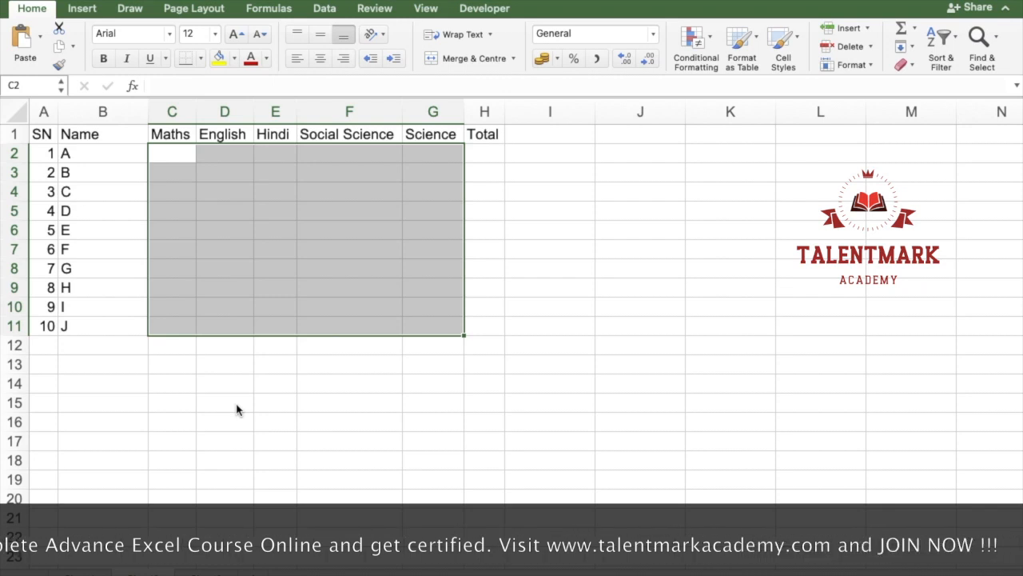
key("Down")
key("Down")
key("Down")
key("Down")
key("Down")
key("Down")
key("Down")
key("Down")
key("Down")
key("Down")
key("Down")
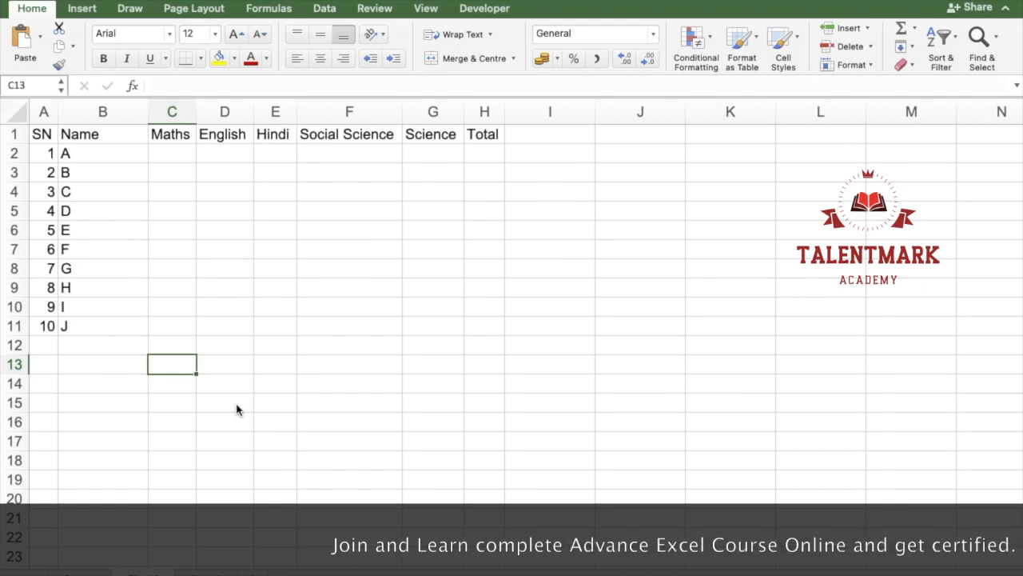
type("ra")
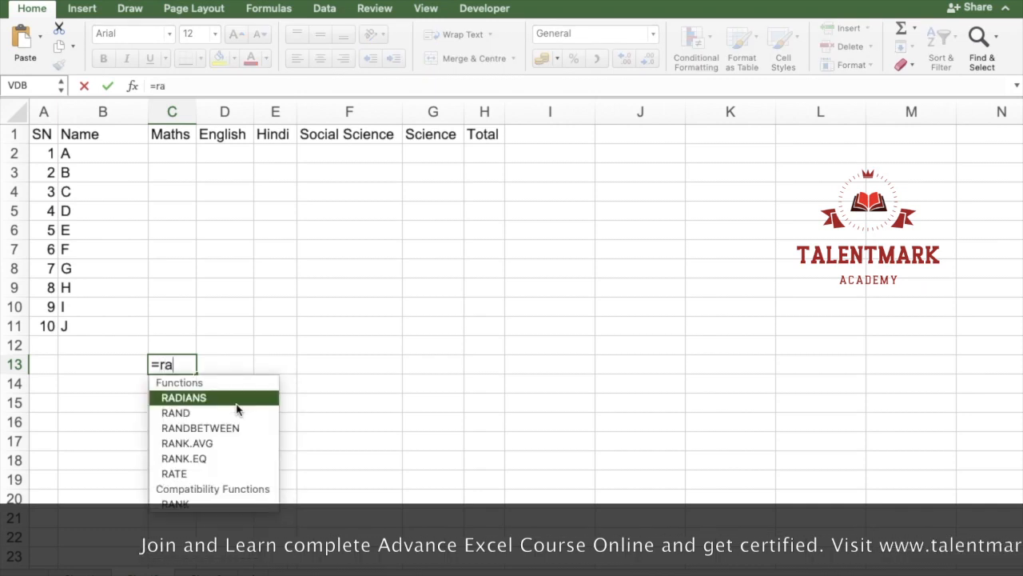
type("ndbet")
double_click(236, 400)
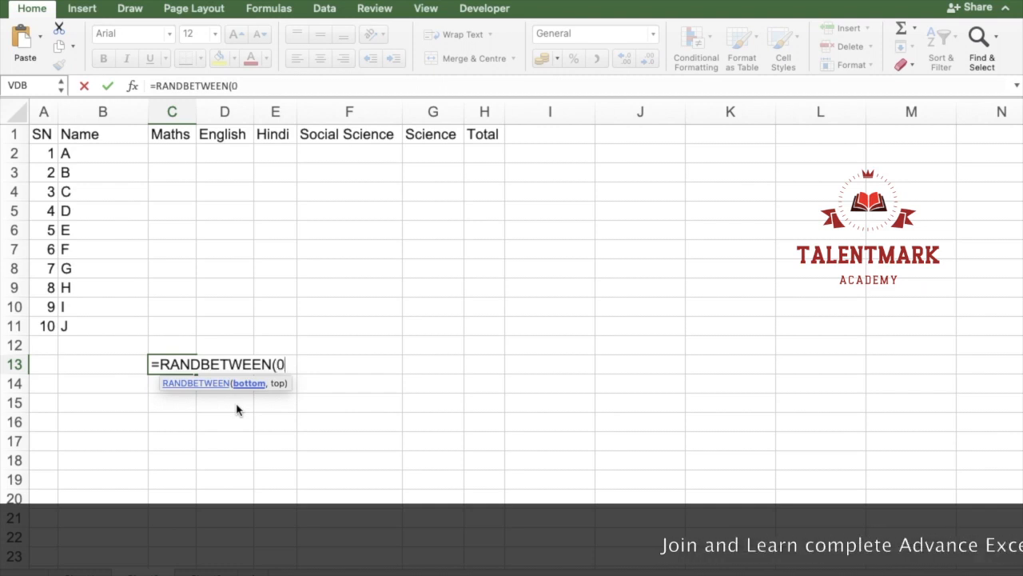
type(",100")
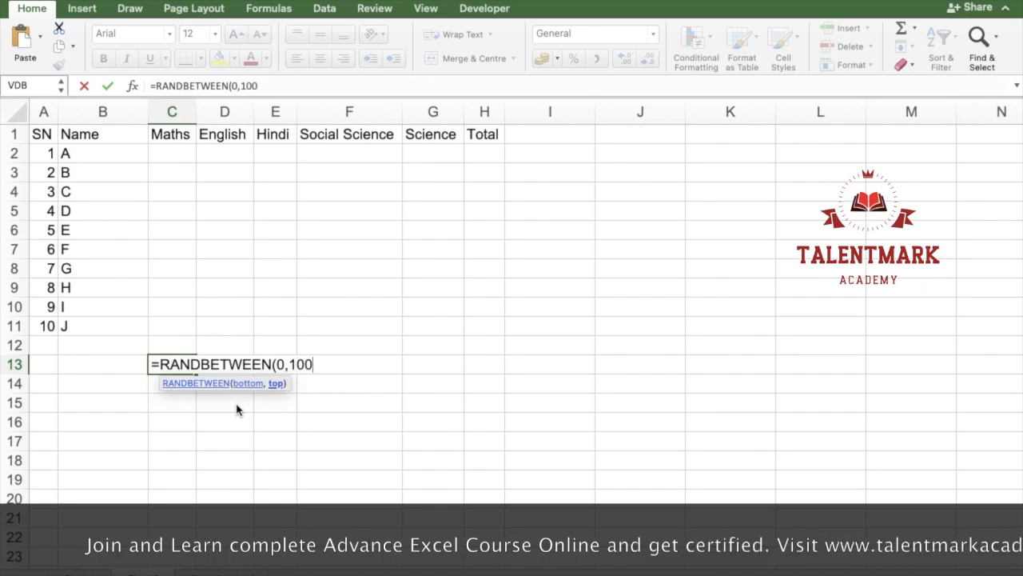
type(")")
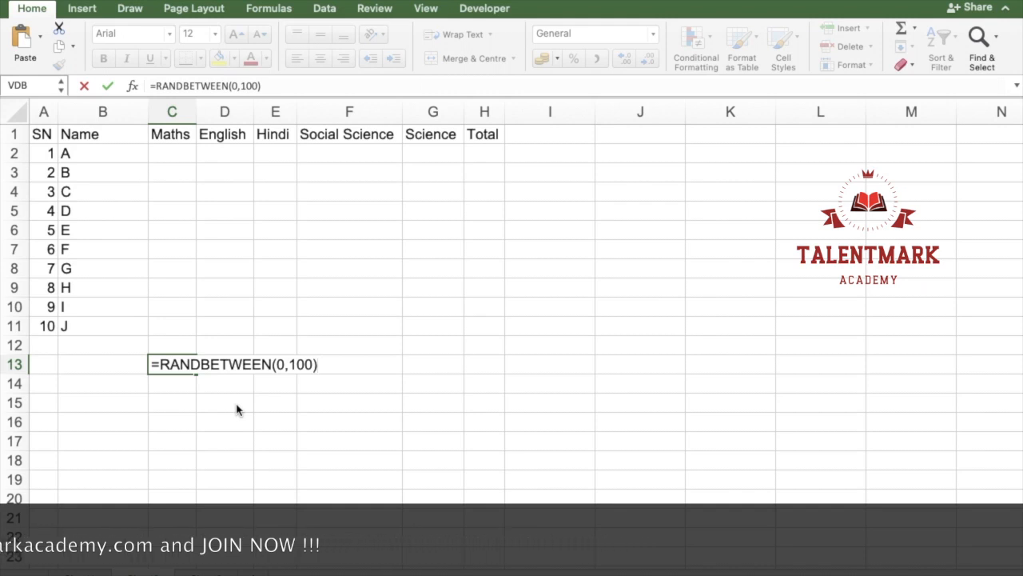
double_click(280, 364)
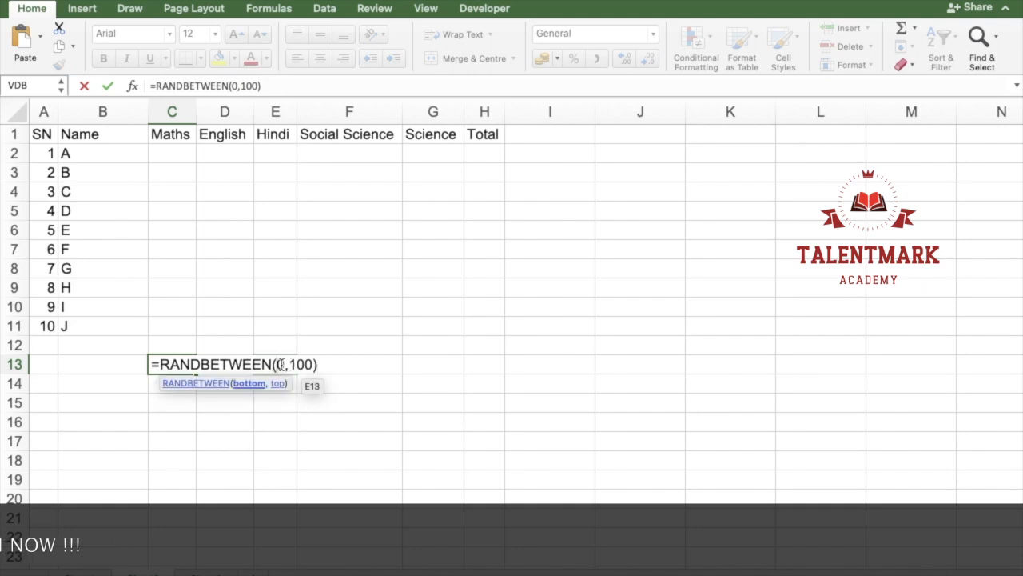
left_click(320, 364)
key("Escape")
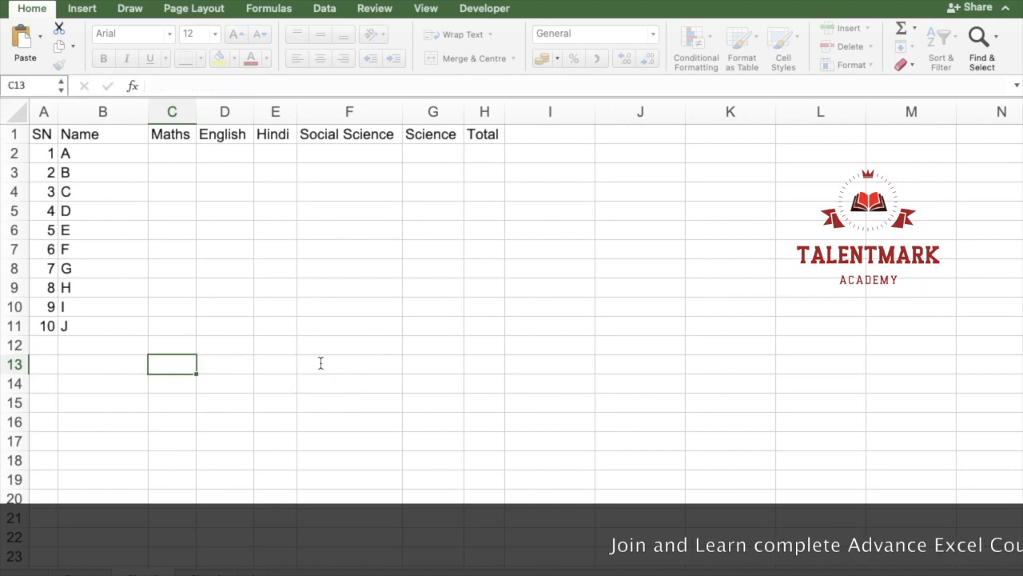
Step: Enter the formula =RANDBETWEEN(0,100) in cell C13
type("=randbet")
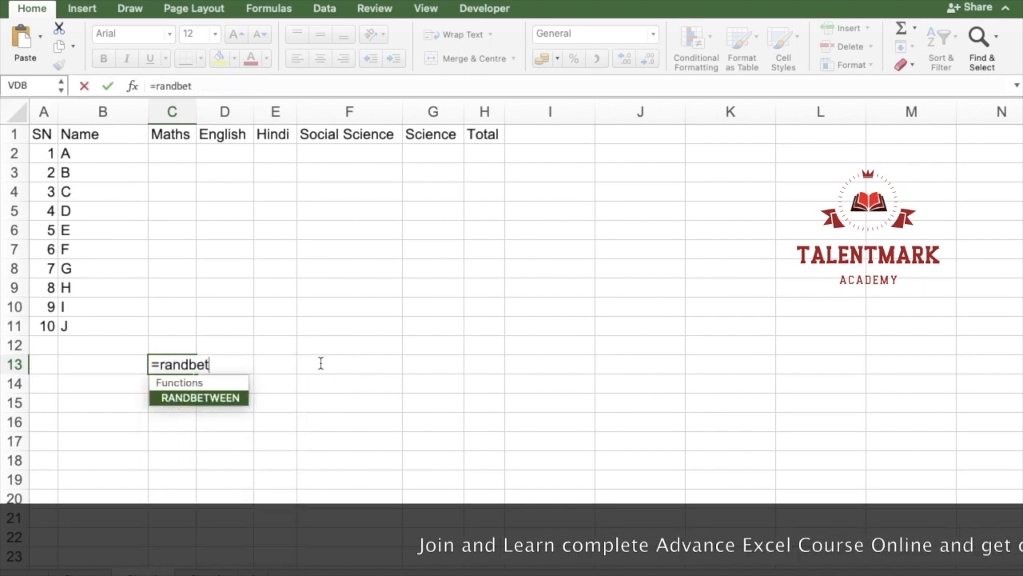
key("Tab")
type("0,100)")
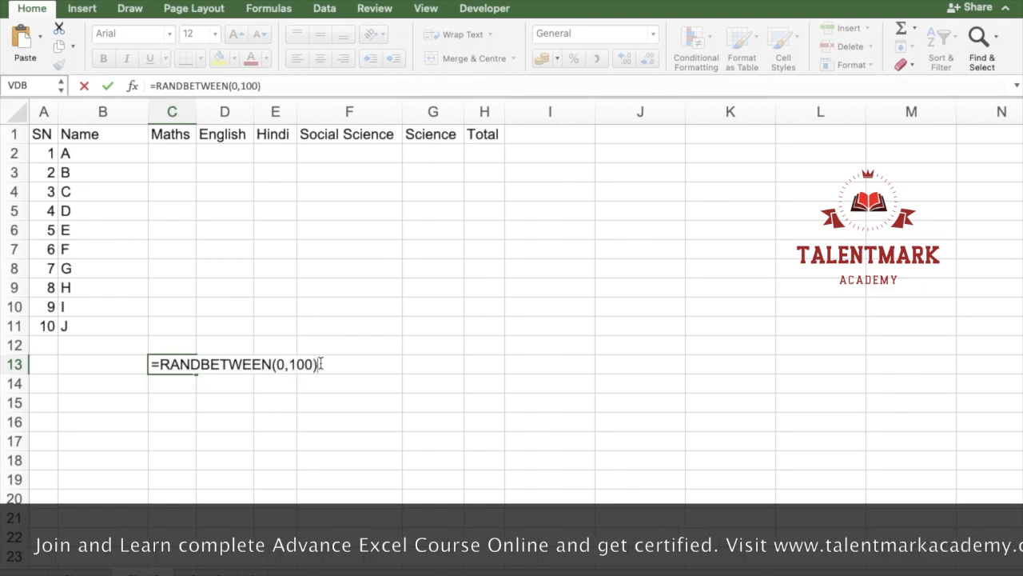
key("Return")
Step: Enter 123, 2, 4, 3 and 6 in cells F13 to F17 to trigger recalculation, and clear them again
left_click(320, 367)
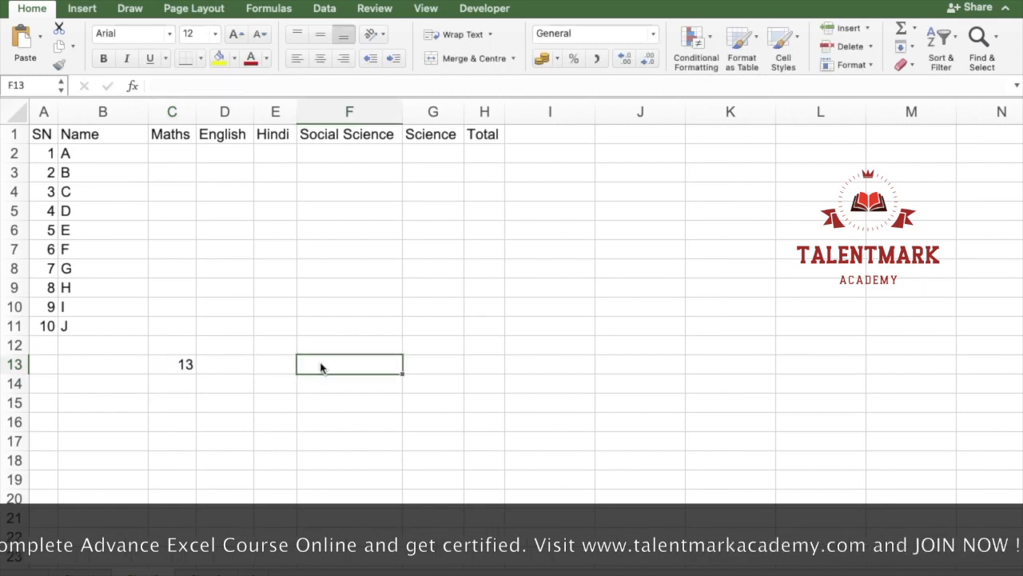
type("123")
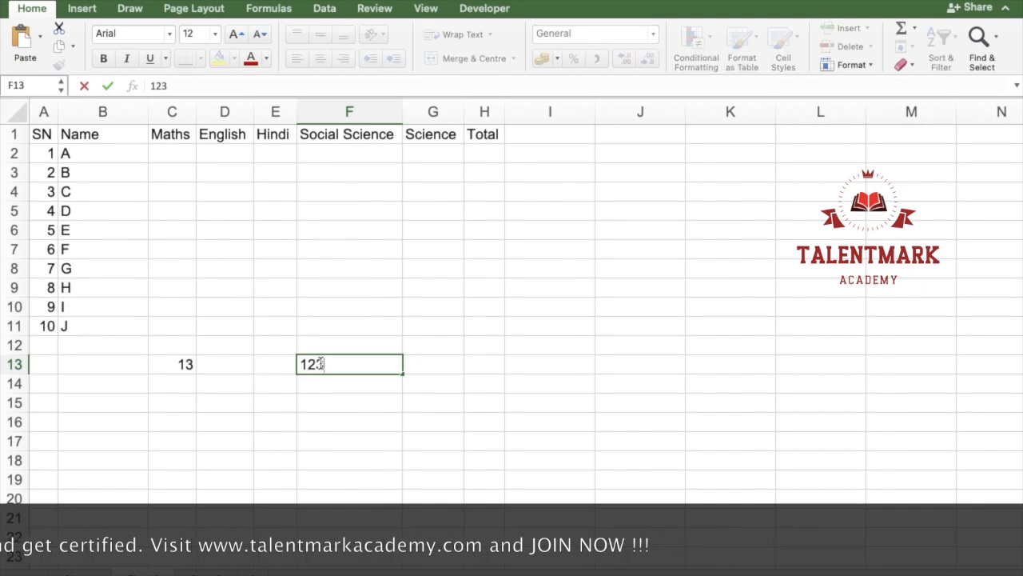
key("Return")
type("2")
key("Return")
type("4")
key("Return")
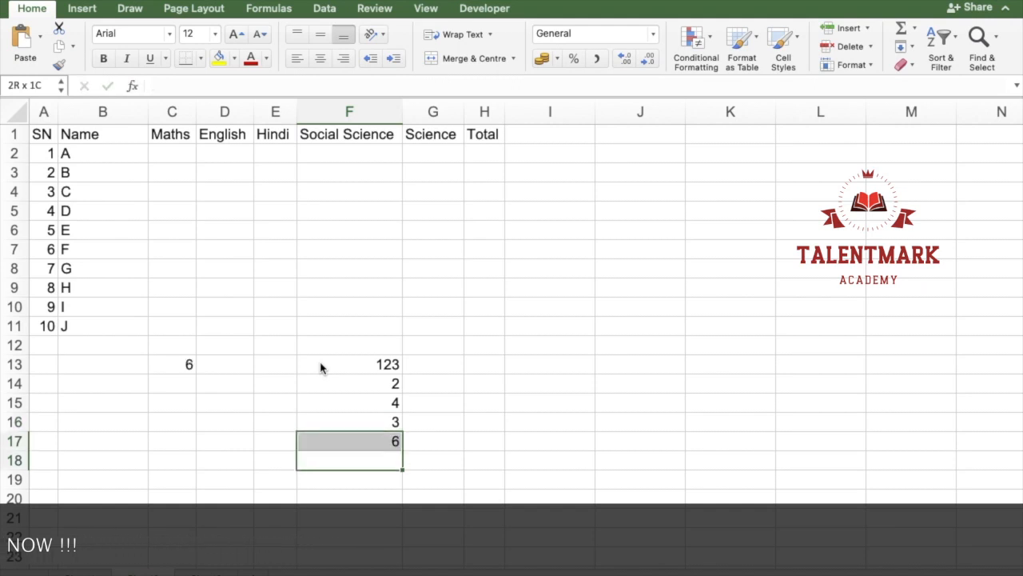
left_click_drag(319, 367, 320, 367)
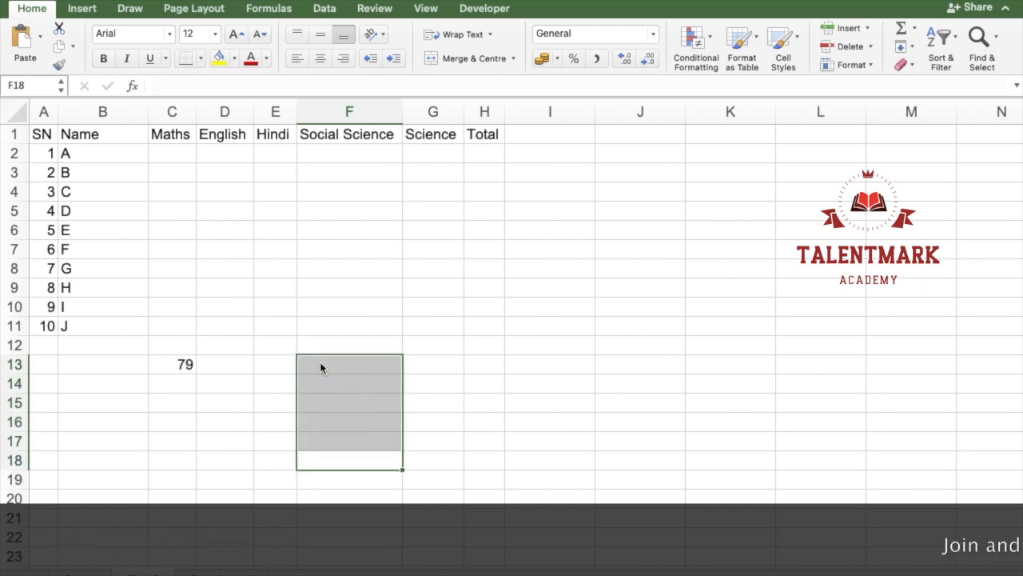
Step: Copy the random-number formula from C13 into the whole marks range C2:G11
key("Left")
key("Left")
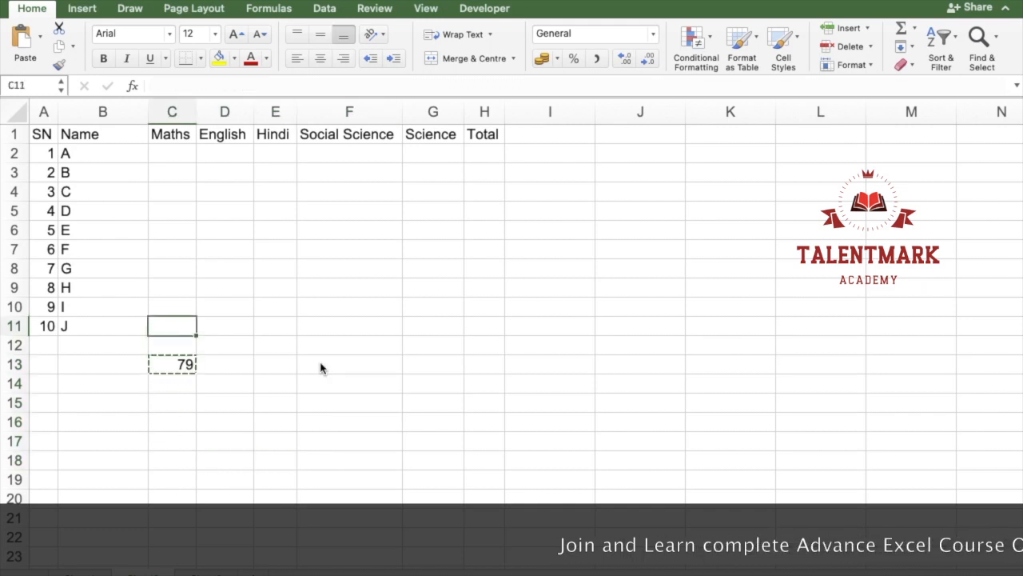
key("shift+Up")
key("shift+Up")
key("shift+Up")
key("shift+Right")
key("shift+Up")
key("shift+Up")
key("shift+Up")
key("shift+Right")
key("shift+Up")
key("shift+Up")
key("shift+Right")
key("shift+Up")
key("shift+Right")
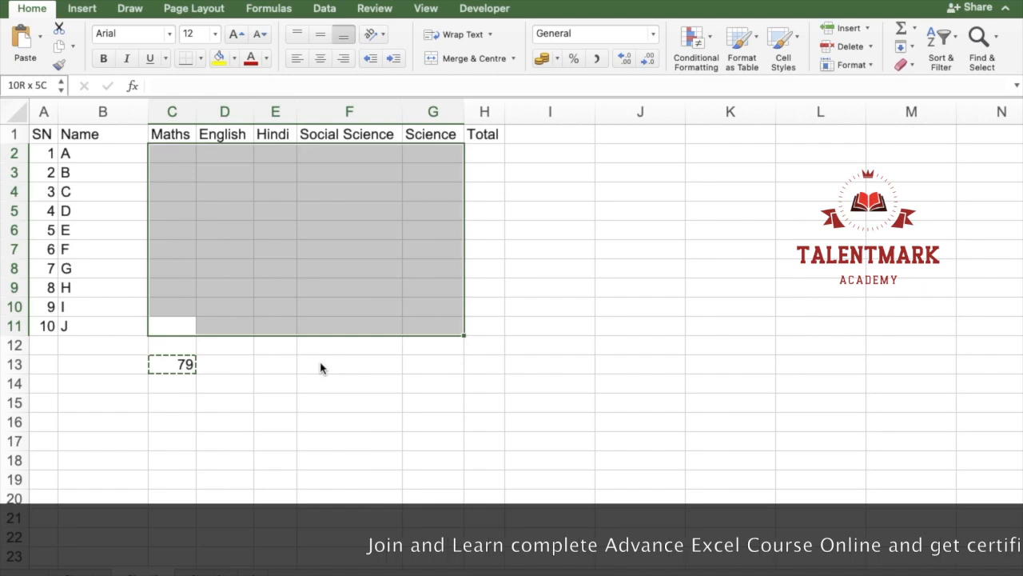
key("super+v")
Step: Clear the helper formula in C13 and undo that deletion
key("Down")
key("Down")
key("Delete")
key("Right")
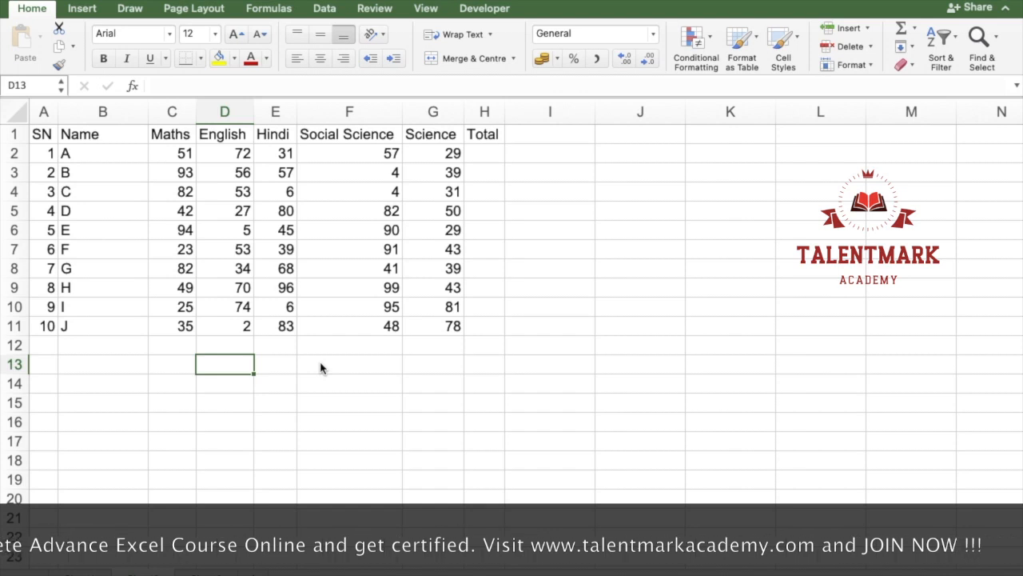
key("super+z")
key("Up")
key("Up")
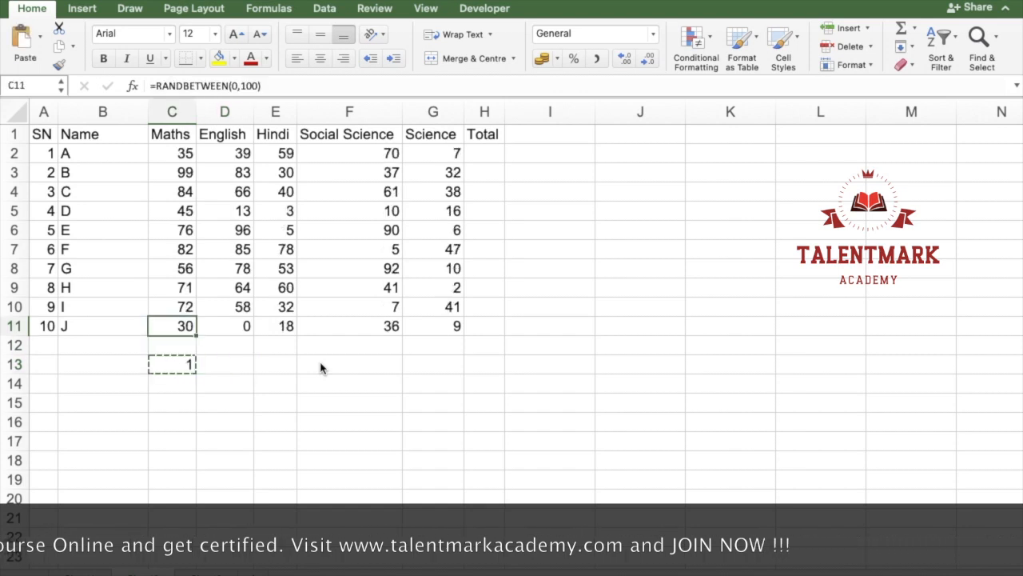
Step: Paste the copied RANDBETWEEN formula once more over the marks in C2:G11
key("shift+Right")
key("shift+Up")
key("shift+Up")
key("shift+Up")
key("shift+Up")
key("shift+Up")
key("shift+Up")
key("shift+Up")
key("shift+Up")
key("shift+Up")
key("shift+Right")
key("shift+Right")
key("shift+Right")
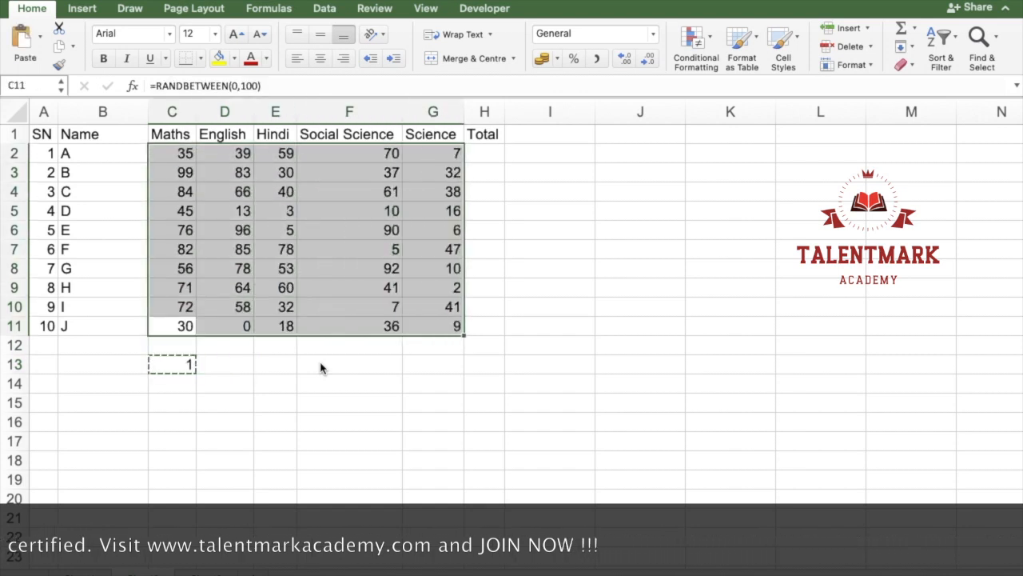
key("super+v")
Step: Open the formulas one by one down the Maths column to check them, confirming each without changes
key("Down")
key("Down")
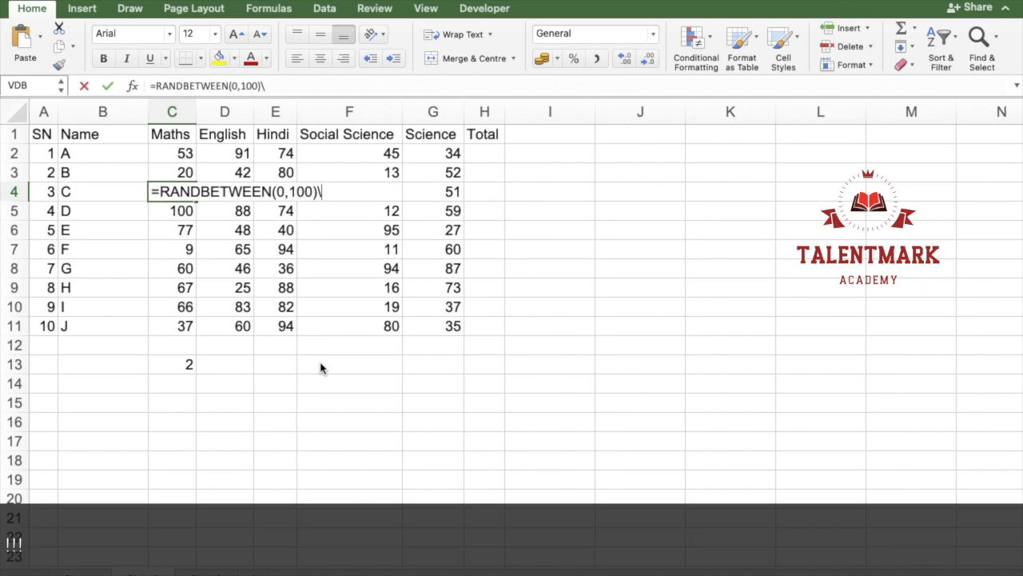
key("BackSpace")
key("BackSpace")
key("Return")
key("F2")
key("Return")
key("F2")
key("Return")
key("F2")
key("Return")
key("F2")
key("Return")
key("F2")
key("Return")
key("F2")
key("Return")
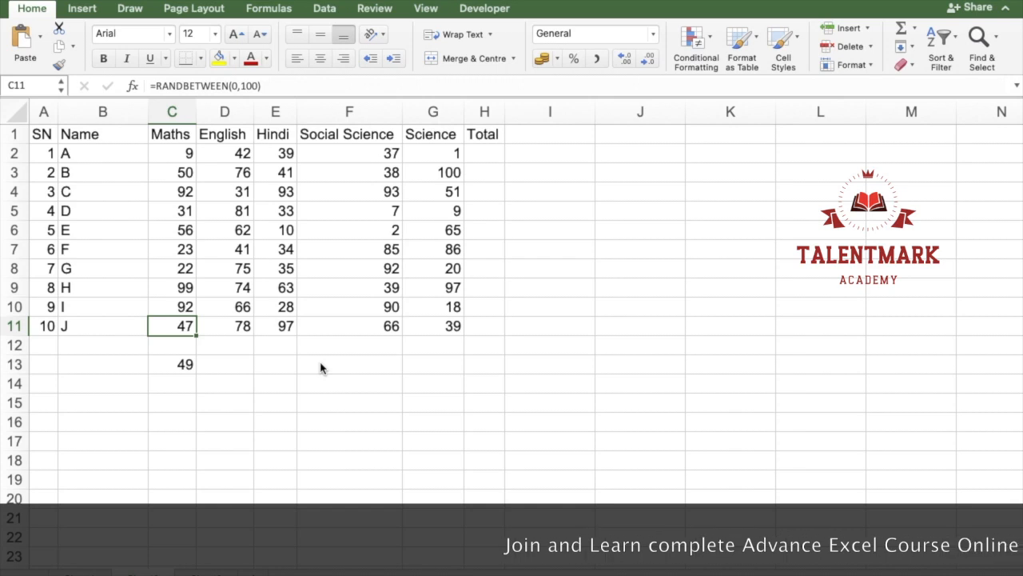
Step: Delete the helper formula in cell C13 below the marks table
key("Down")
key("Down")
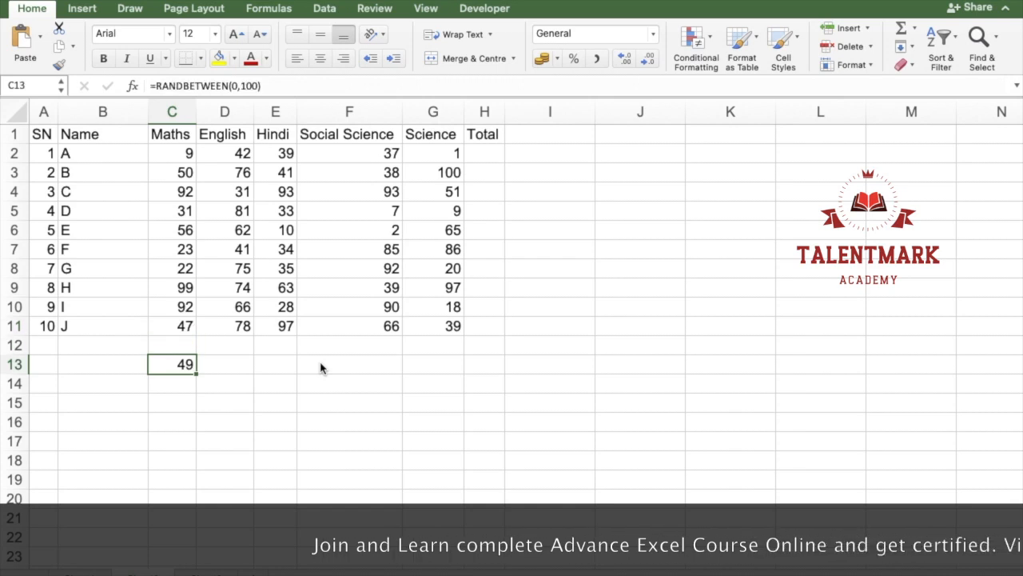
key("Delete")
Step: Enter d in E13 and g in E14 to E17 to make the random marks recalculate, and clear these entries
key("Right")
key("Right")
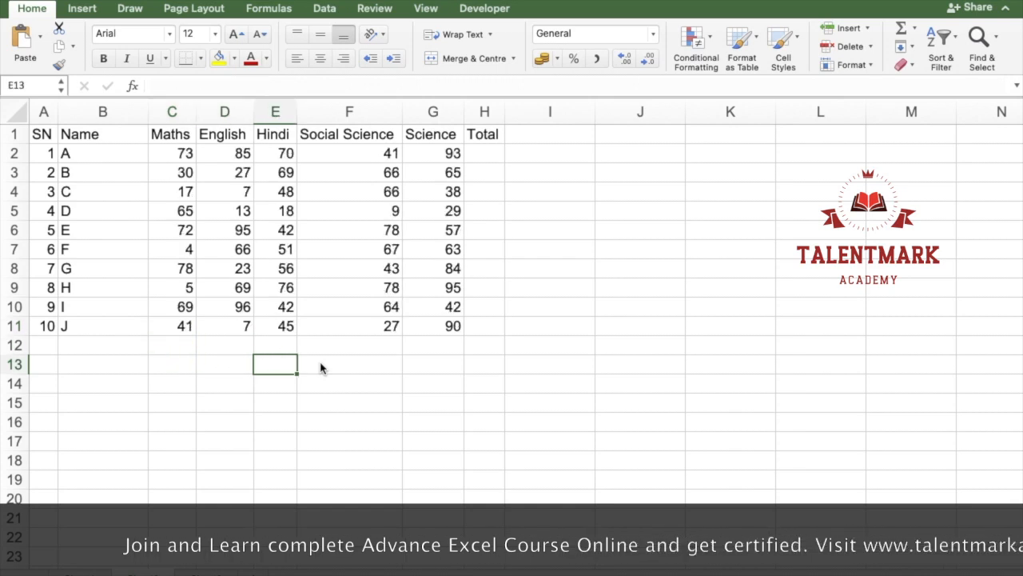
type("d")
key("Return")
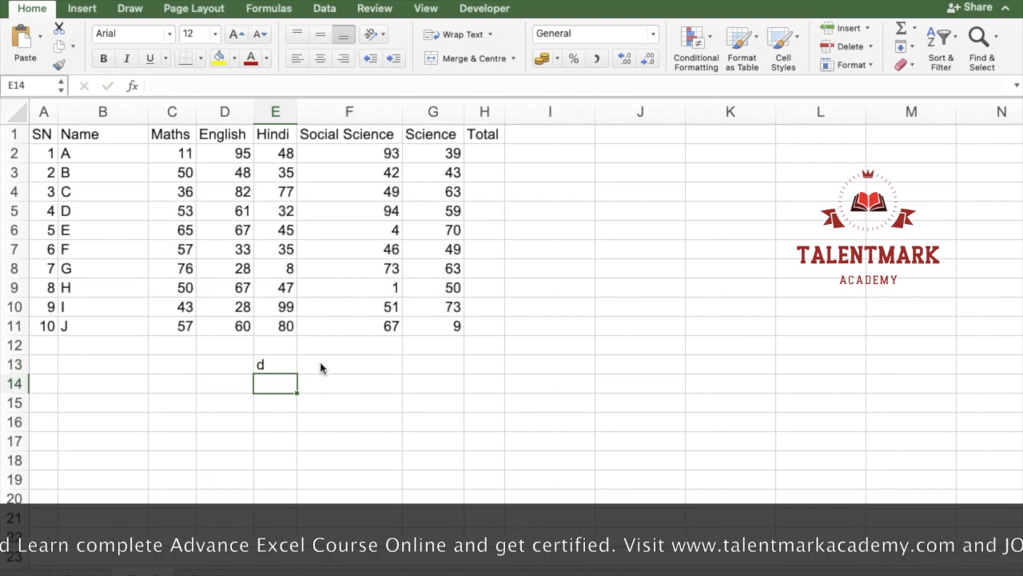
type("g")
key("Return")
type("g")
key("Return")
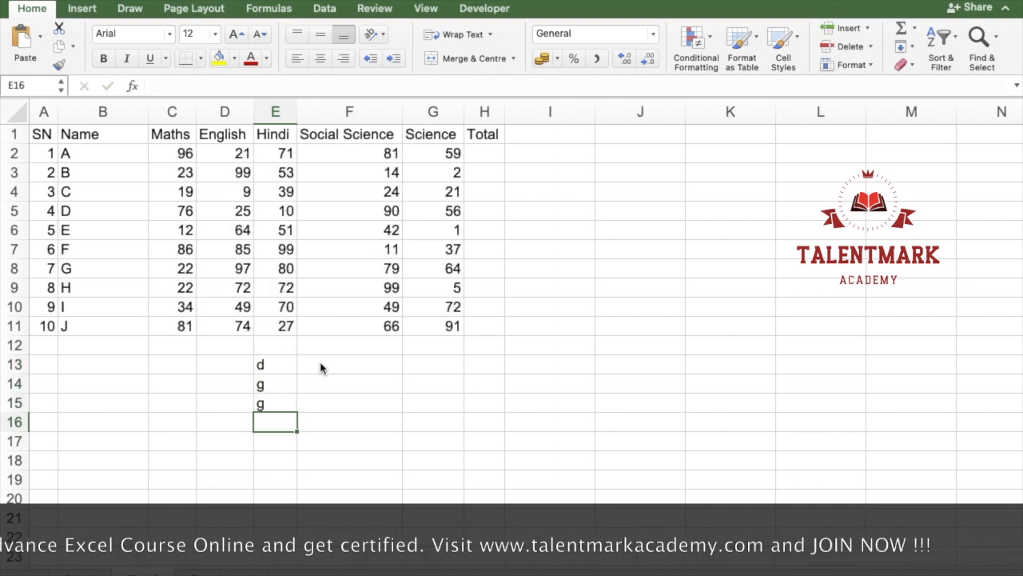
type("g")
key("Return")
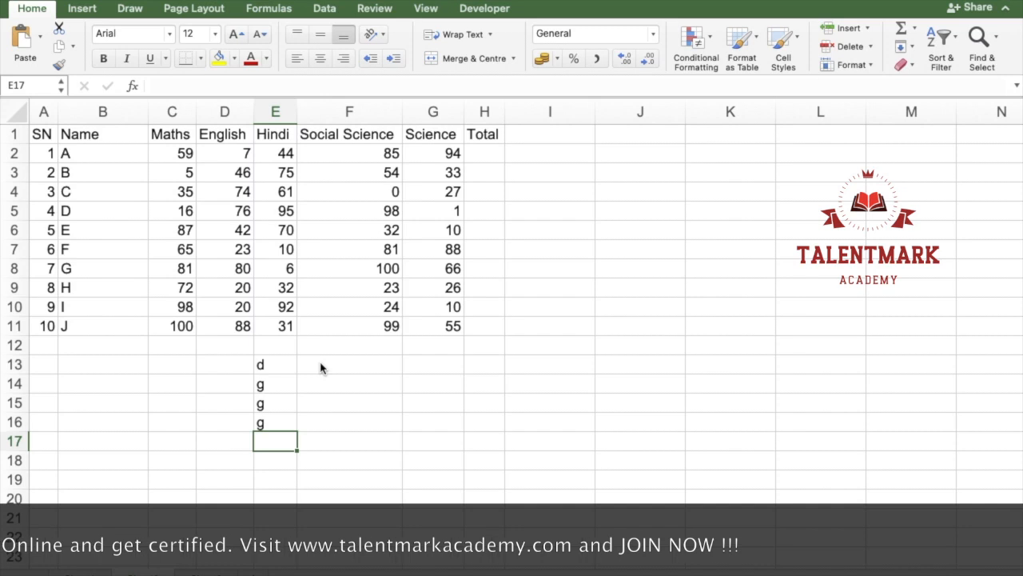
type("g")
key("Return")
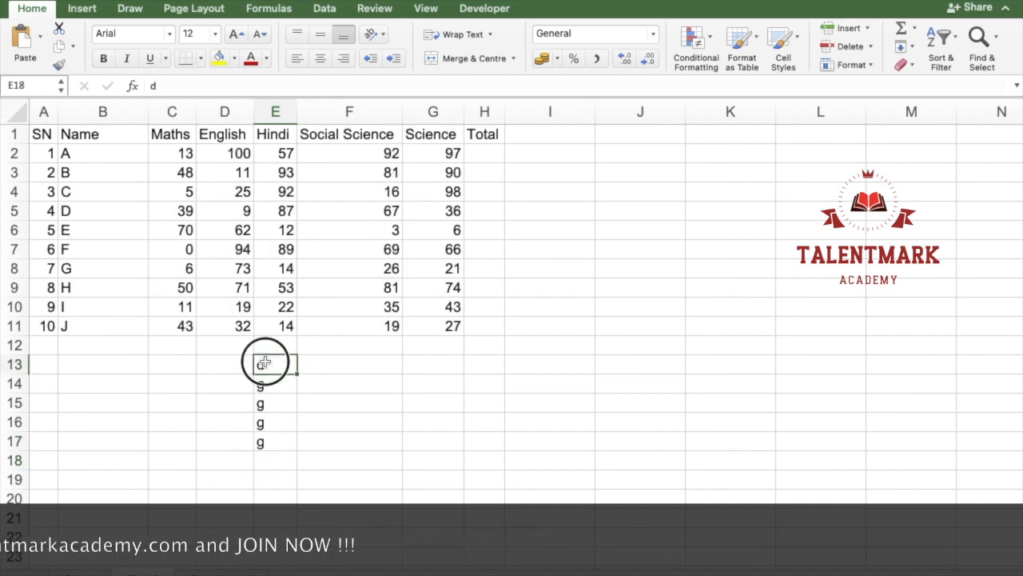
left_click_drag(264, 363, 252, 474)
key("Delete")
Step: Enter [ in cell D13 and ( in cell D14 below the marks table
key("Left")
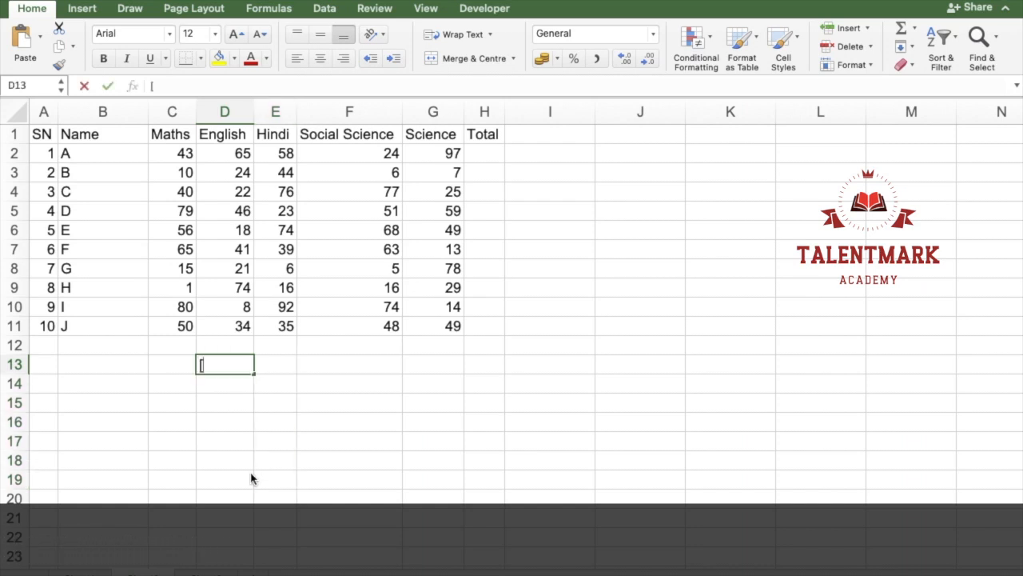
key("Return")
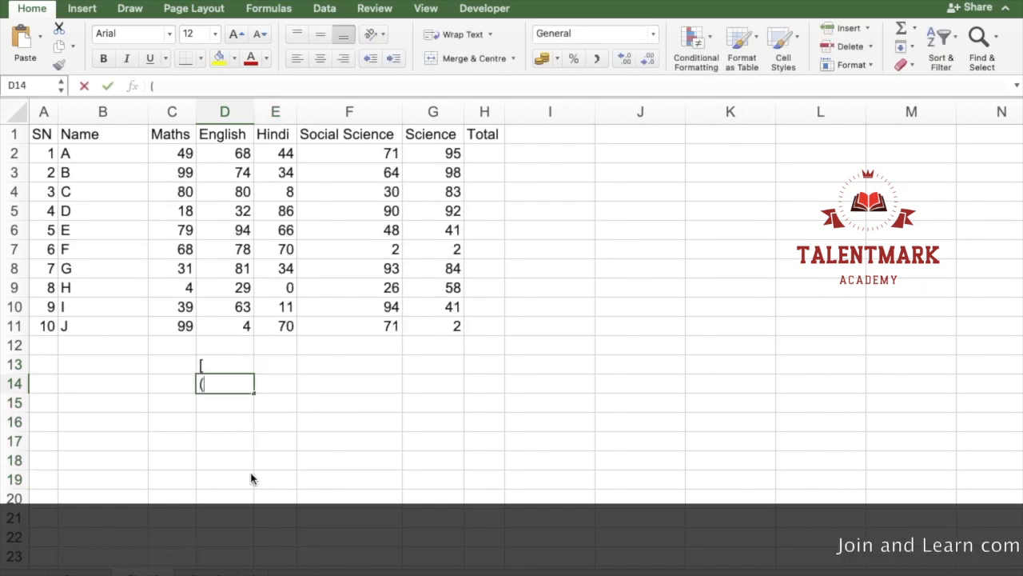
key("Return")
key("Up")
key("Right")
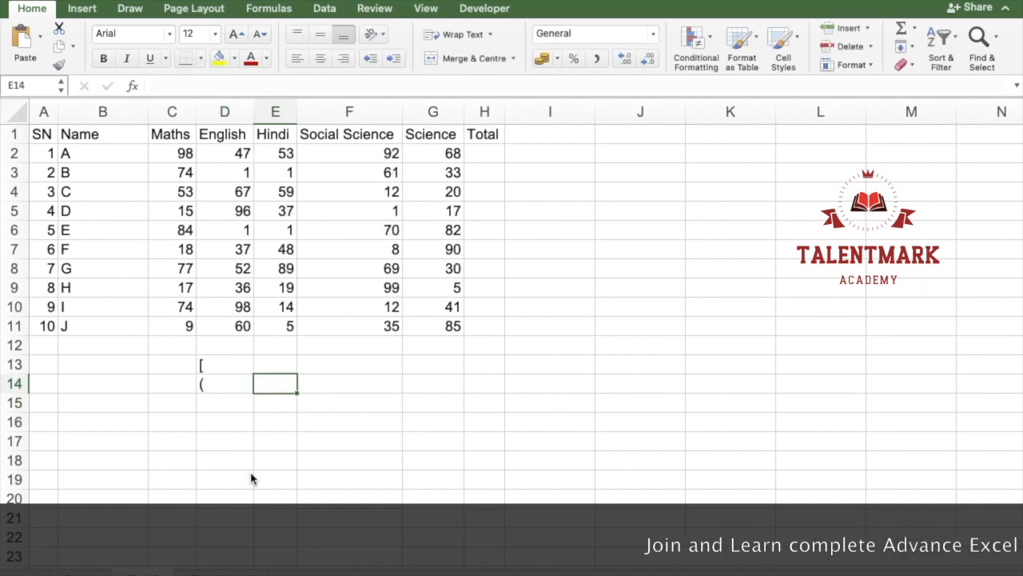
Step: Enter "including first & last" in E13 and "excluding first & last" in E14 to explain the bracket symbols
type("including first & last")
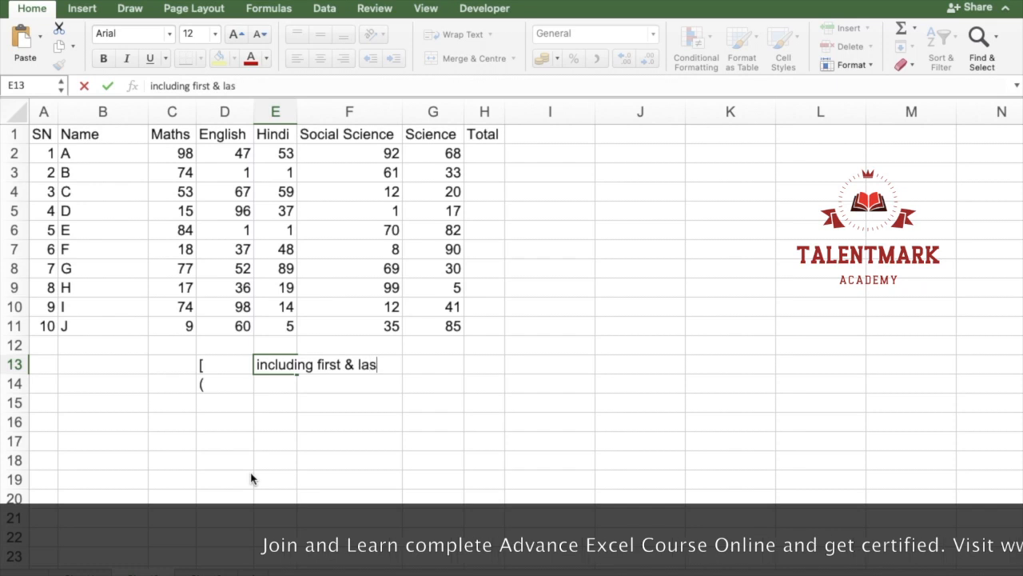
key("Return")
type("excul")
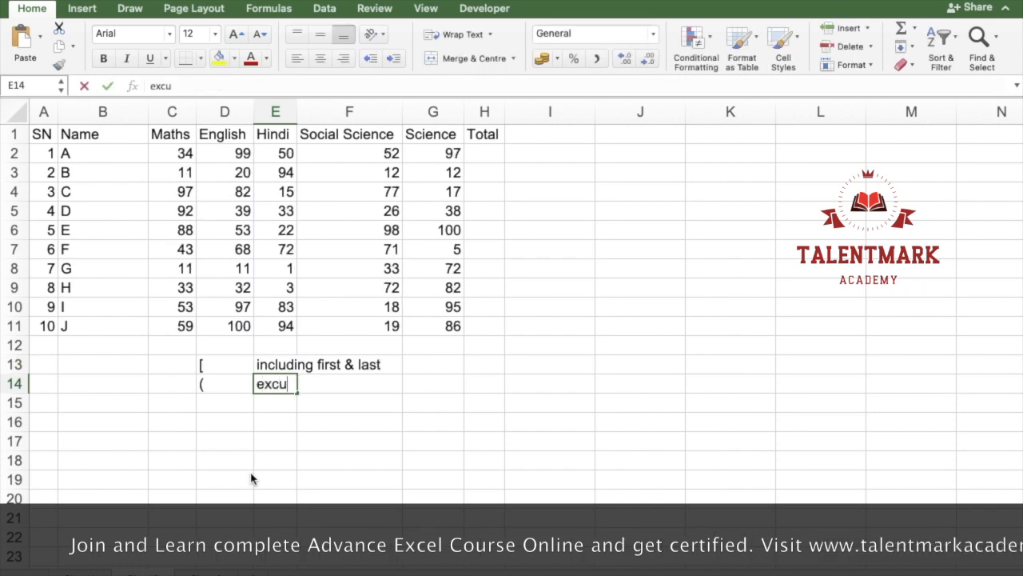
key("BackSpace")
key("BackSpace")
type("luding first")
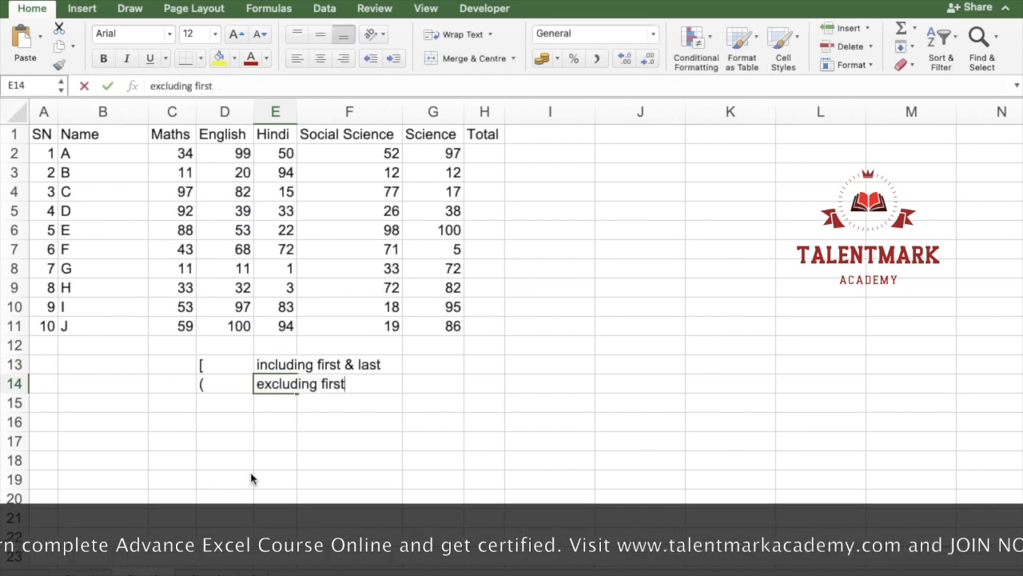
type(" & last")
key("Return")
Step: Enter the example interval [40,90) in cell D16 below the bracket notes
key("Down")
key("Left")
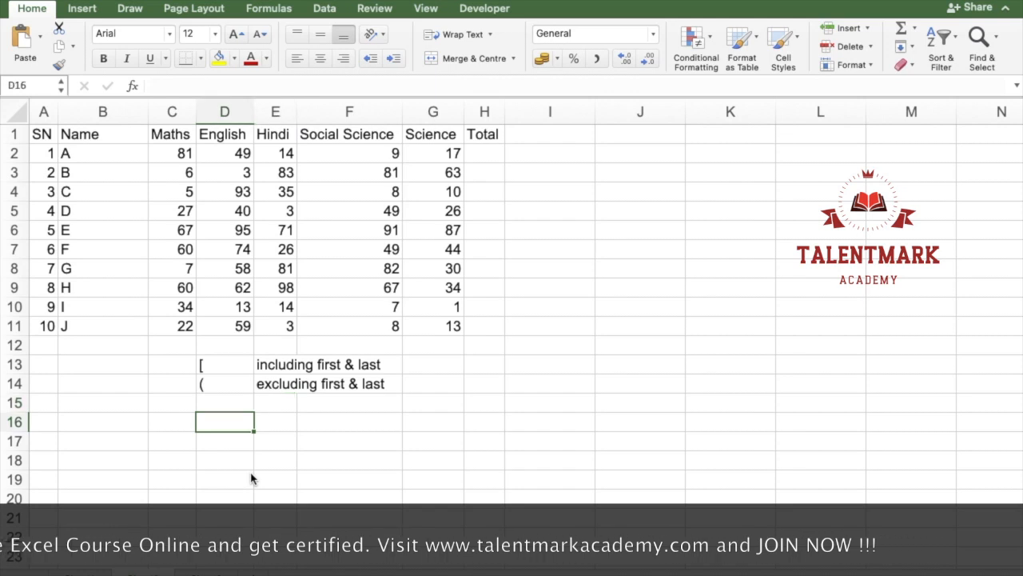
type("[4")
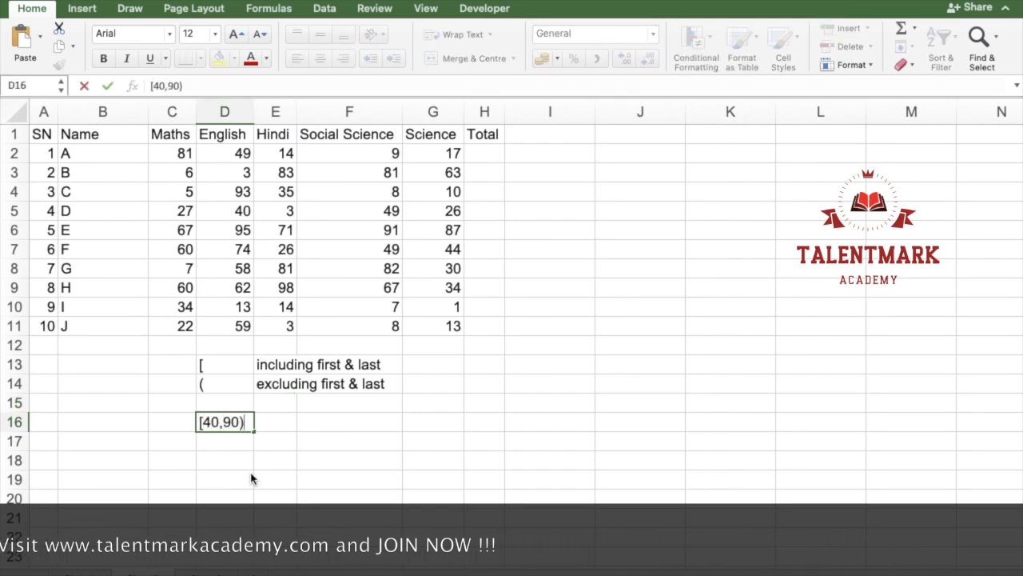
type("0,90)")
key("Return")
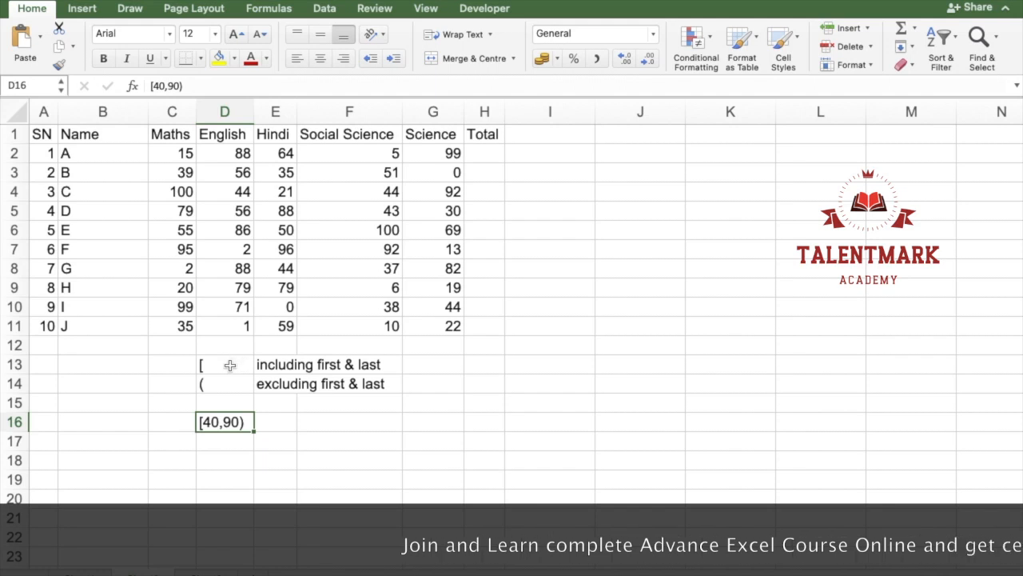
Step: Clear the bracket notes and the example interval from D13:F18 below the marks table
left_click_drag(207, 365, 342, 457)
key("Delete")
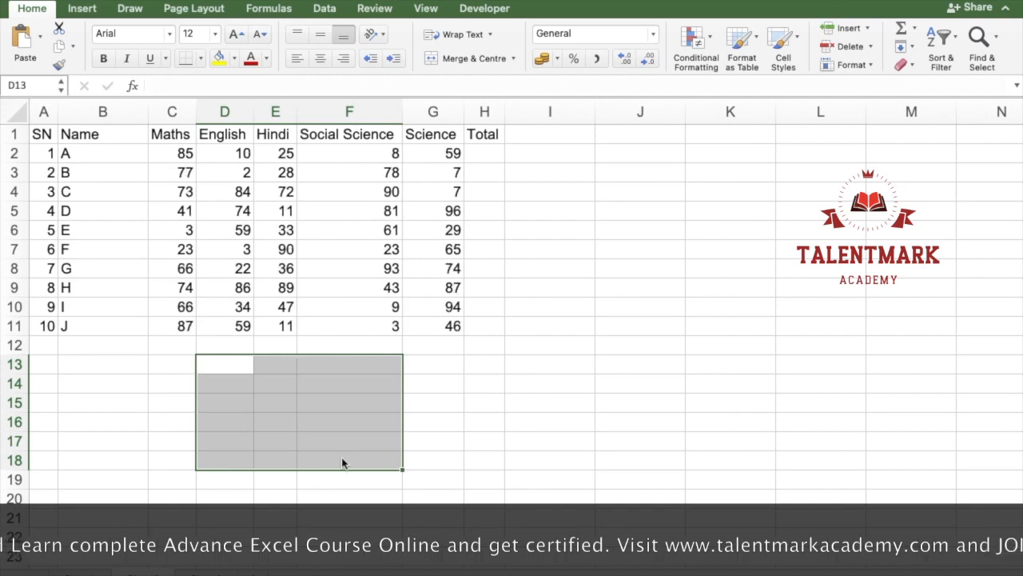
left_click(344, 195)
Step: Select the marks range C2:G11, then check the formula in D4 and confirm it without changes
left_click(171, 152)
left_click_drag(170, 152, 441, 327)
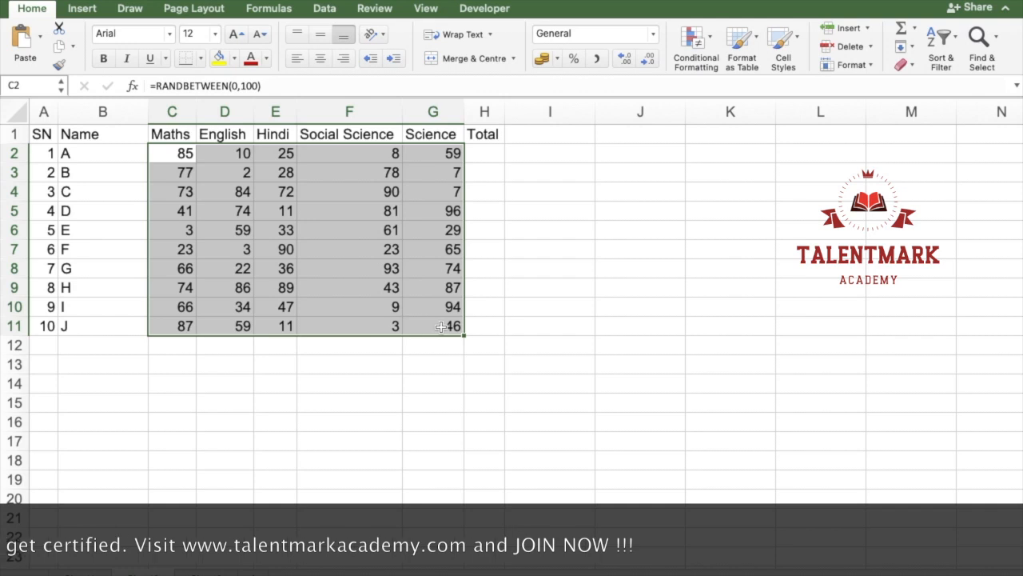
double_click(229, 190)
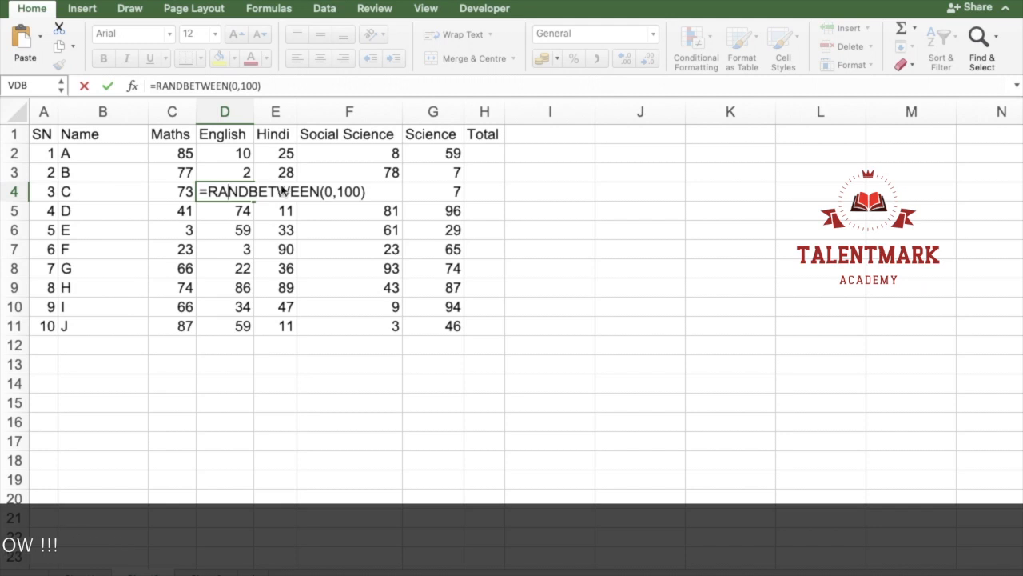
key("Return")
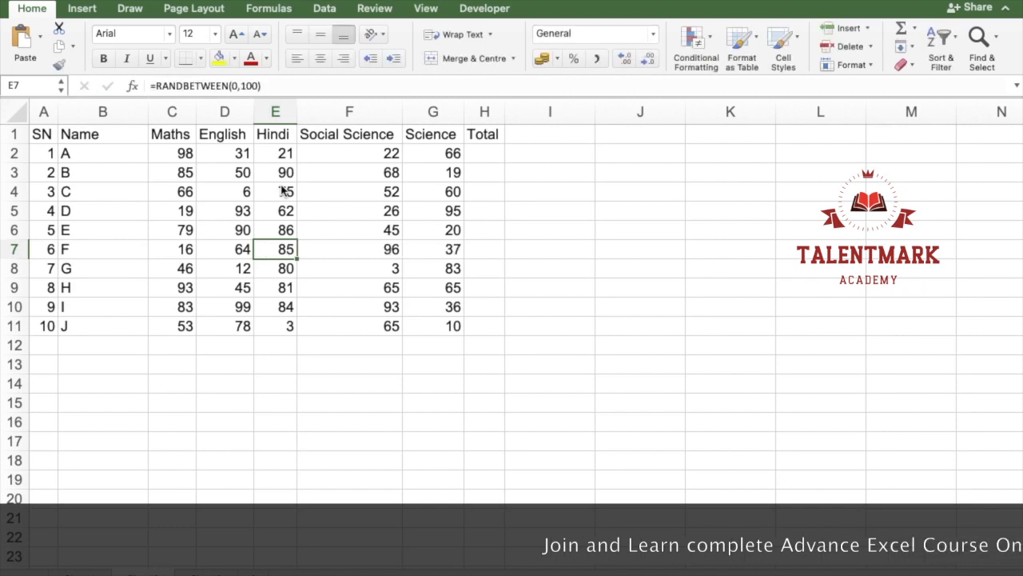
Step: Try to replace the Hindi mark formula in E7 with the fixed value 85
type("85")
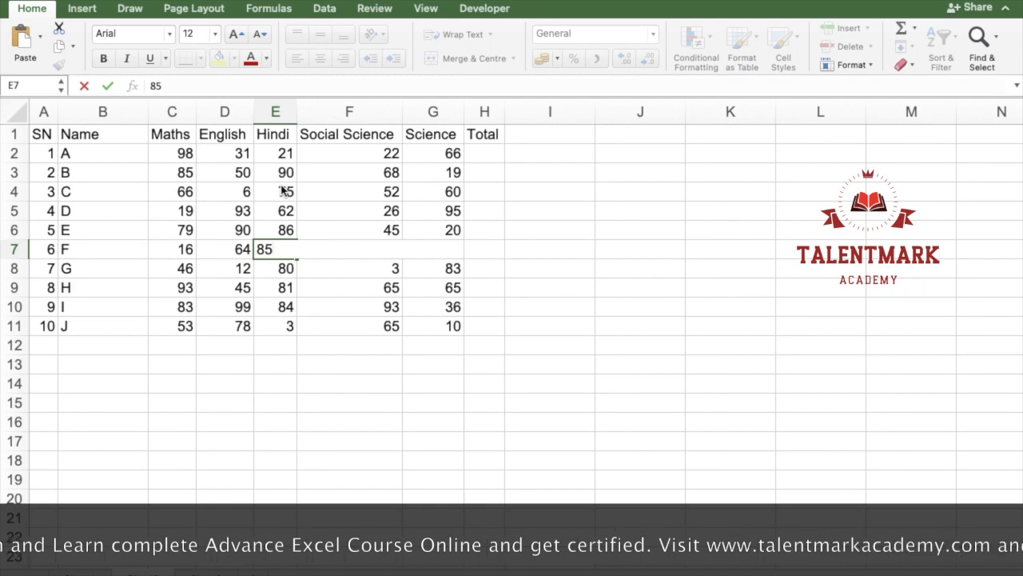
key("Escape")
key("Left")
key("Up")
key("Left")
key("Up")
key("Up")
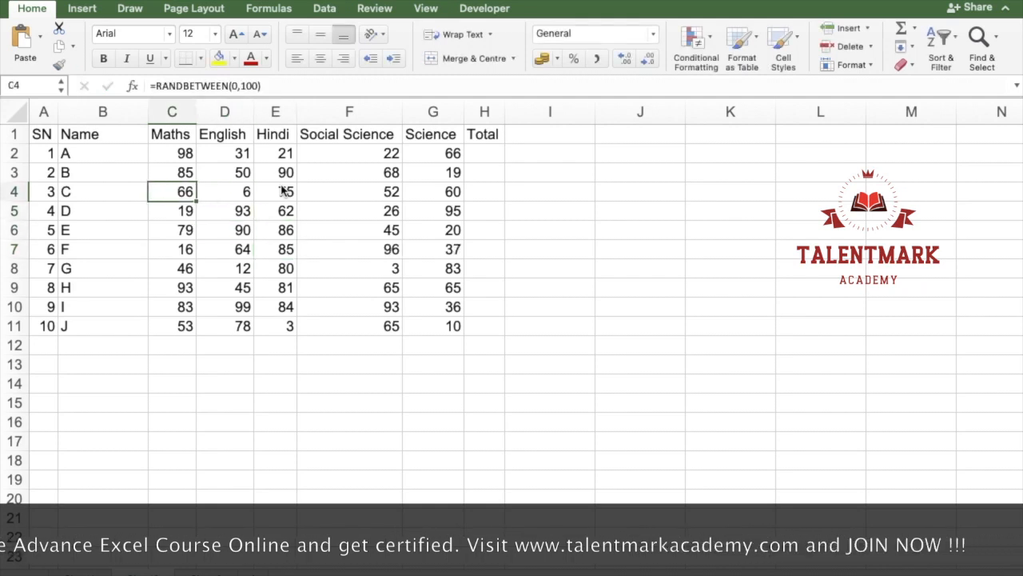
key("Left")
key("Up")
key("Right")
key("Right")
key("Left")
key("Up")
key("Right")
key("Down")
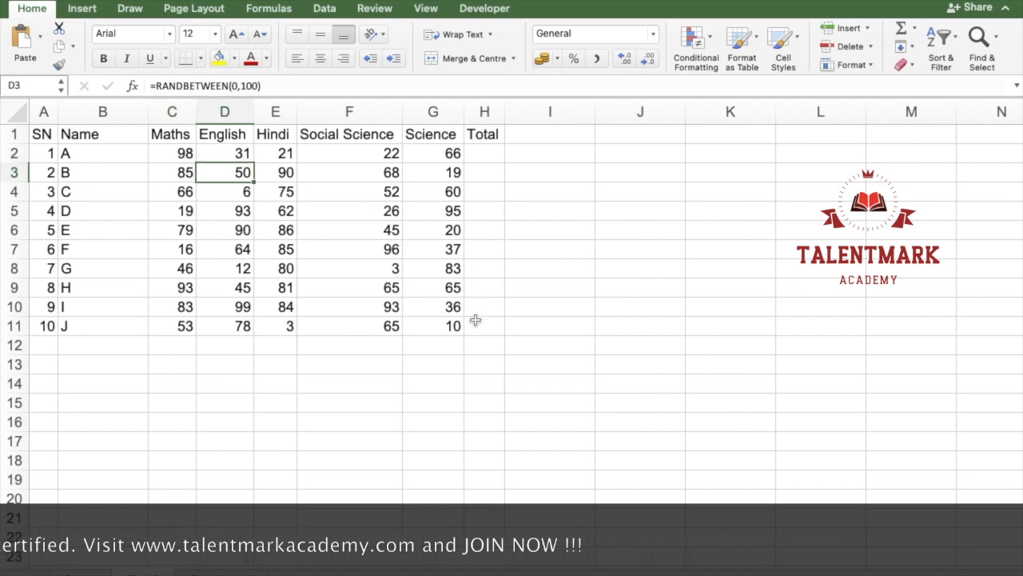
Step: Check the English column formulas one by one from D3 down, confirming each without changes to recalculate the marks
key("F2")
key("Return")
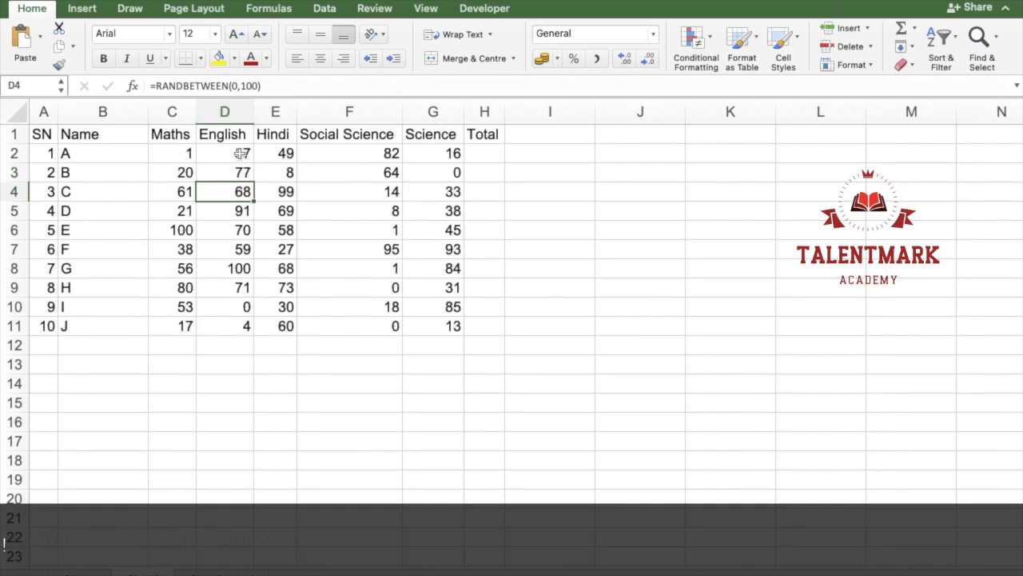
key("Return")
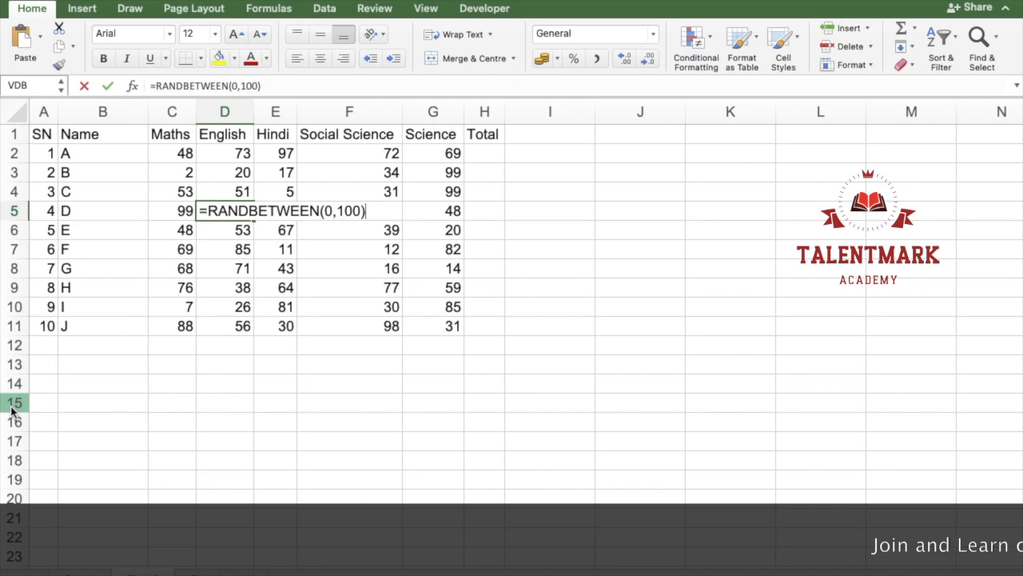
key("Return")
key("F2")
key("Return")
key("F2")
key("Return")
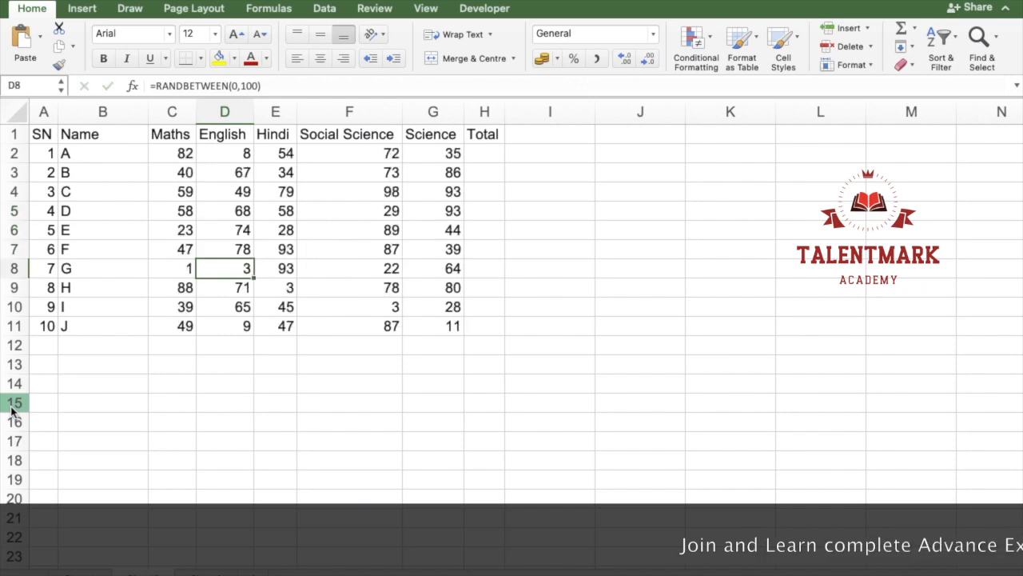
Step: Replace the Maths mark formula of student A in C2 with the fixed value 82
key("Up")
key("Up")
key("Left")
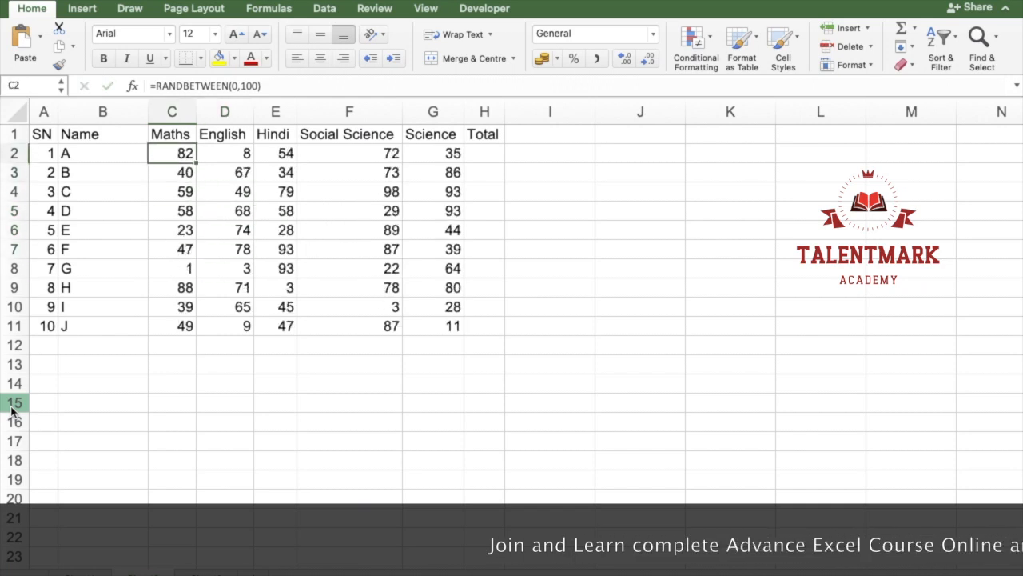
type("82")
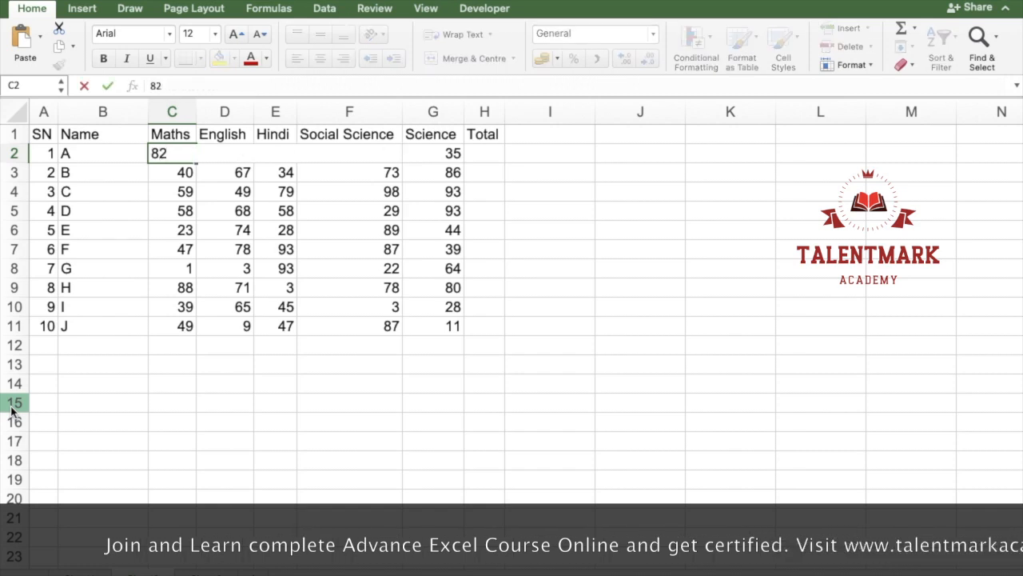
key("Return")
Step: Check the Maths column formulas one by one from C3 down, confirming each without changes to recalculate the marks
key("F2")
key("Return")
key("F2")
key("Return")
key("F2")
key("Return")
key("F2")
key("Return")
key("F2")
key("Return")
key("F2")
key("Return")
key("F2")
key("Return")
Step: Replace student A's English and Hindi mark formulas in D2 and E2 with the fixed values 52 and 6
key("Up")
key("Up")
key("Up")
key("Up")
key("Up")
key("Up")
key("Up")
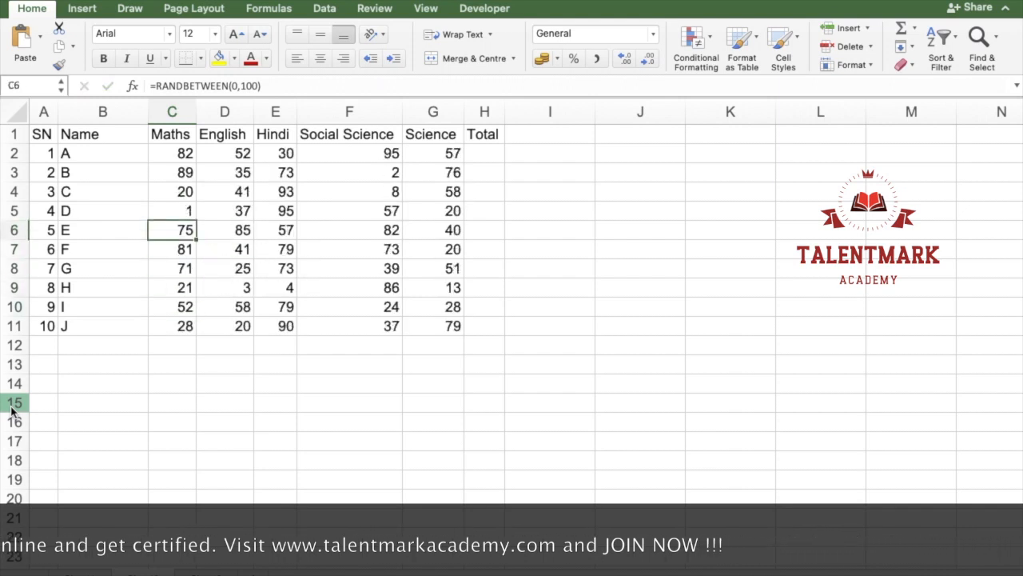
key("Up")
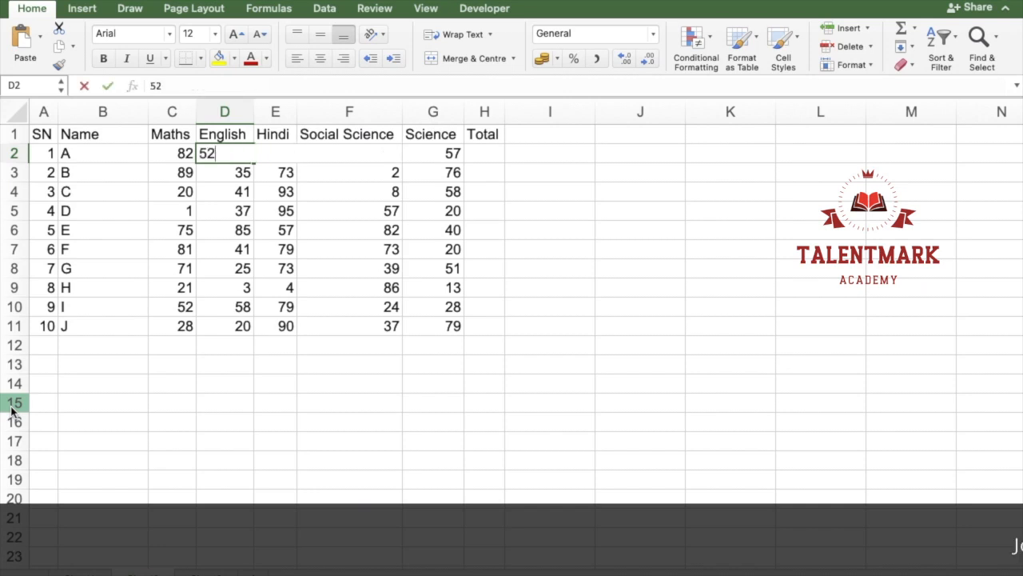
type("52")
key("Return")
key("Up")
key("Right")
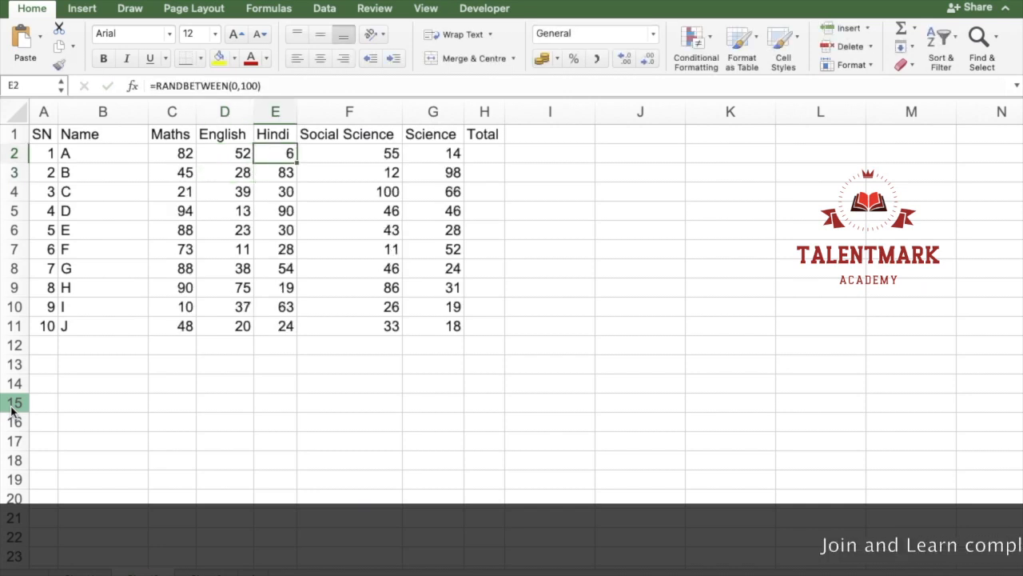
type("6")
key("Return")
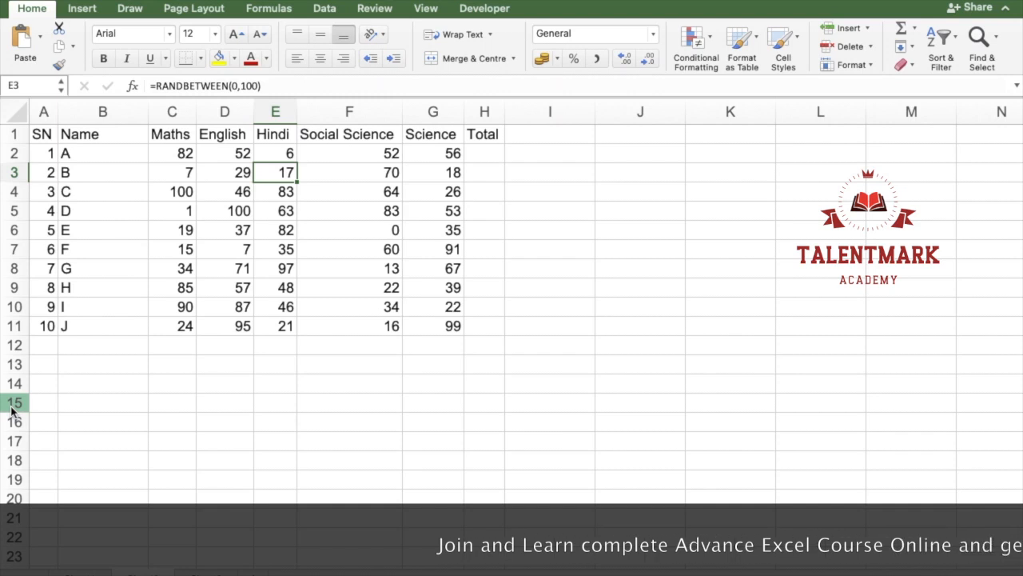
key("Left")
key("Left")
key("Left")
key("Up")
key("Right")
key("shift+Down")
key("shift+Down")
key("shift+Down")
key("shift+Down")
key("shift+Down")
key("shift+Down")
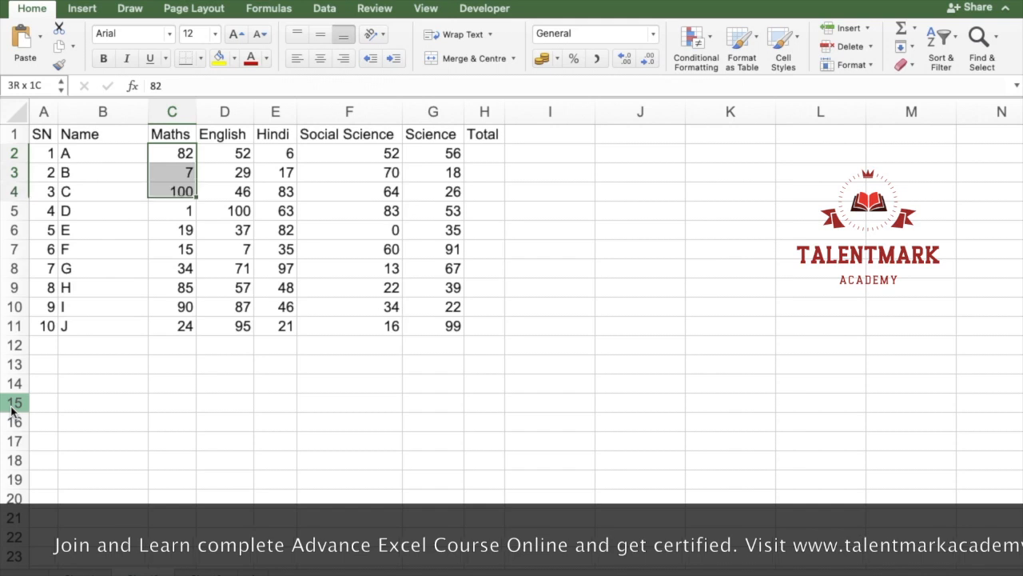
key("shift+Down")
key("Down")
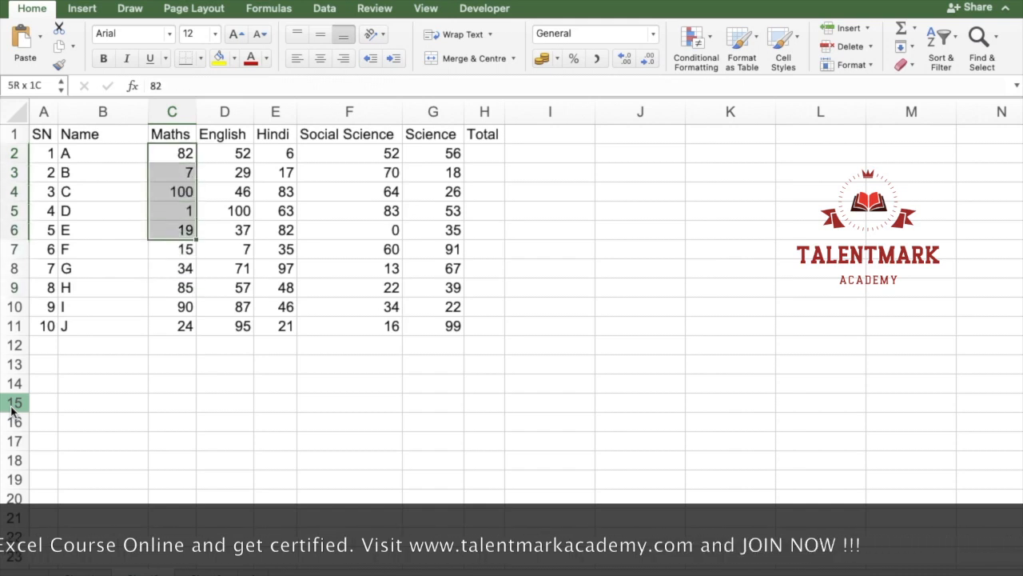
key("shift+Down")
key("shift+Down")
key("shift+Down")
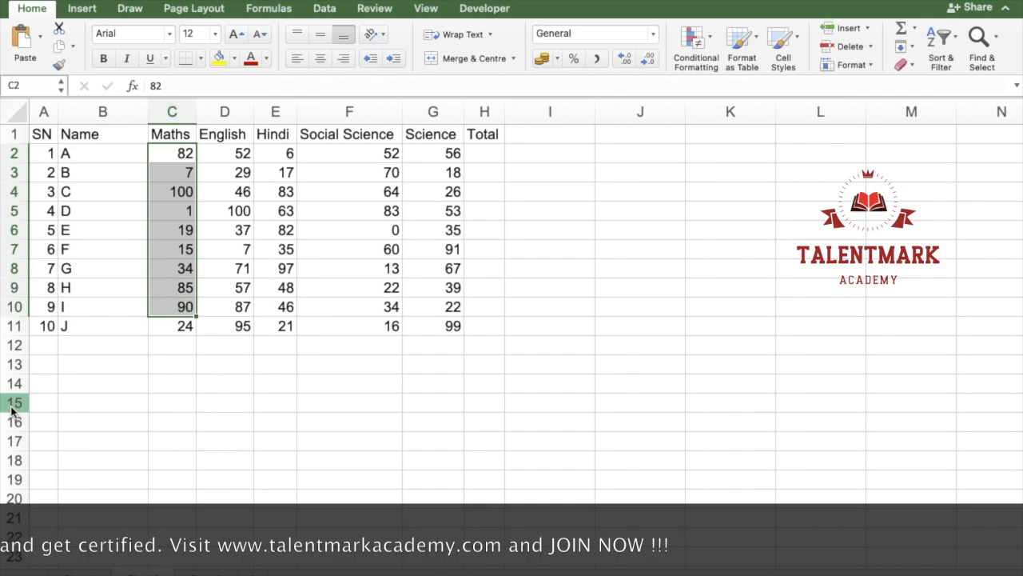
key("shift+Right")
key("shift+Right")
key("shift+Right")
key("shift+Right")
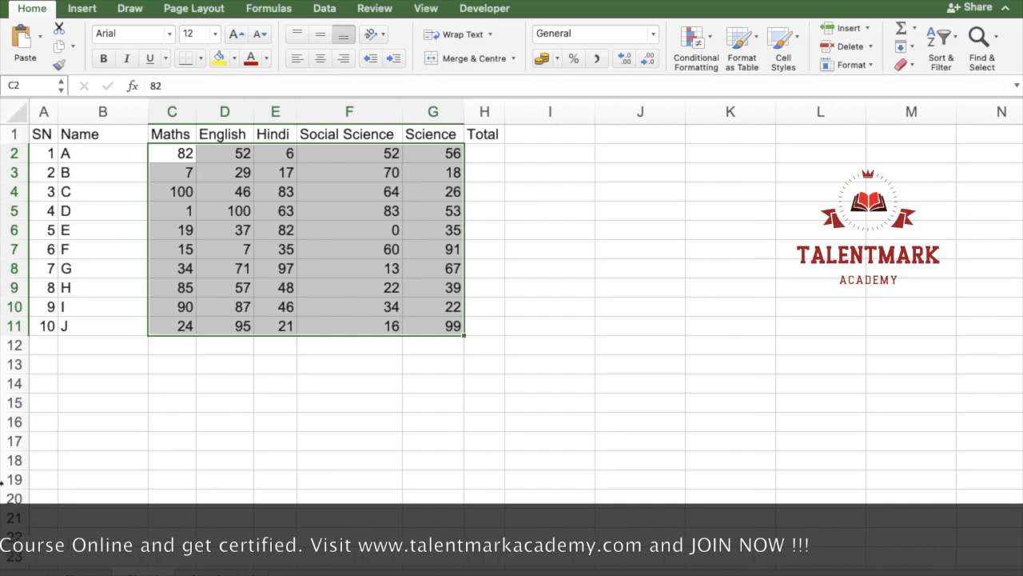
left_click(276, 326)
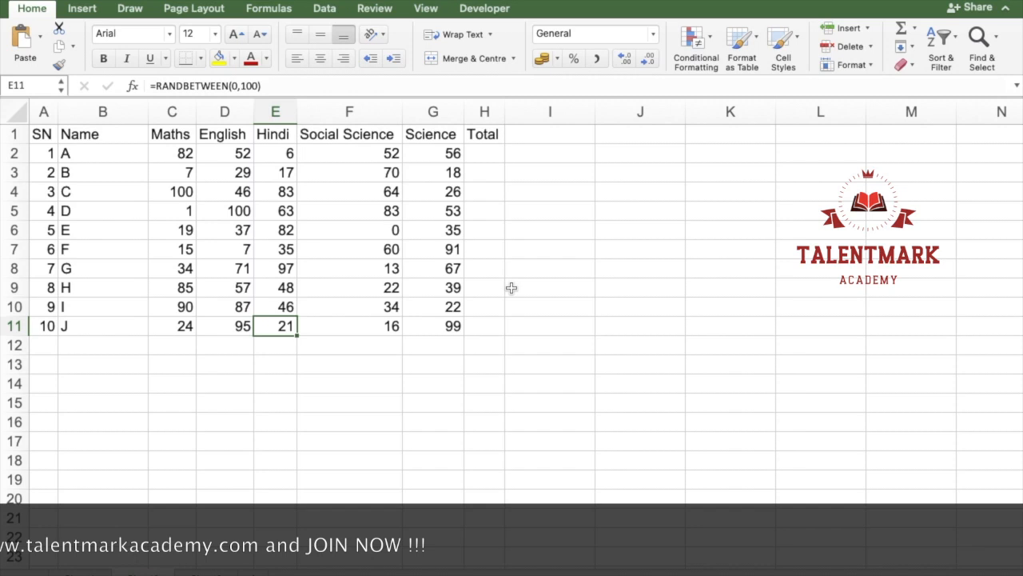
Step: Copy the marks in C2:G11 and paste them in place as values only
left_click_drag(185, 160, 456, 328)
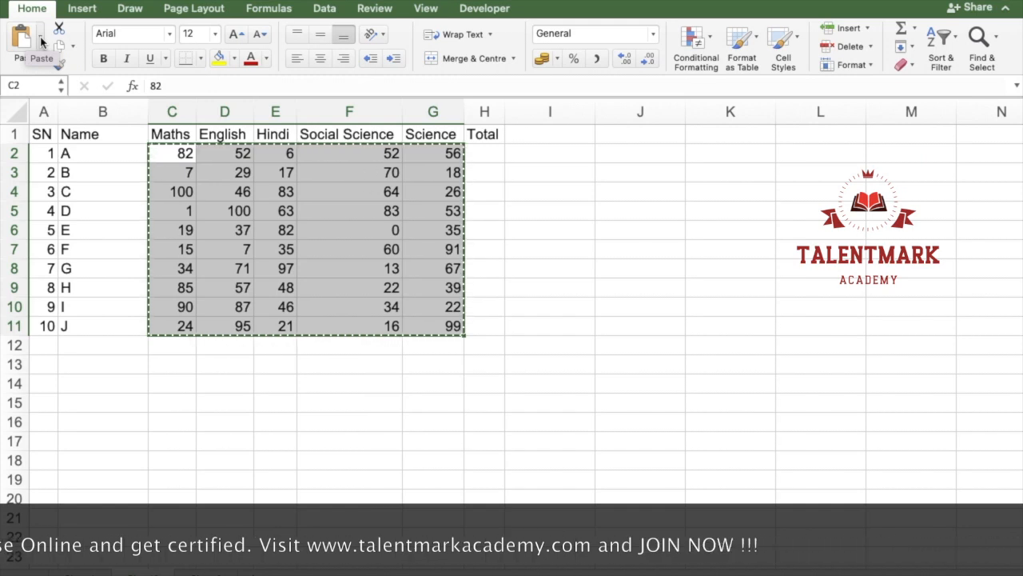
left_click(41, 42)
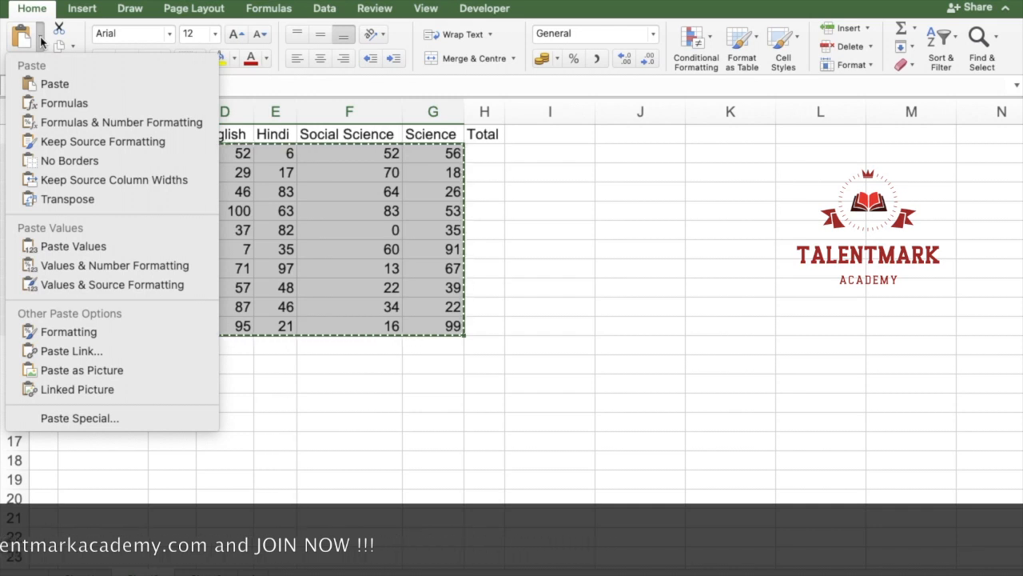
left_click(119, 245)
Step: Check the content of the English mark in D5 and go down the column to D11 without changing anything
left_click(235, 214)
key("ctrl+Down")
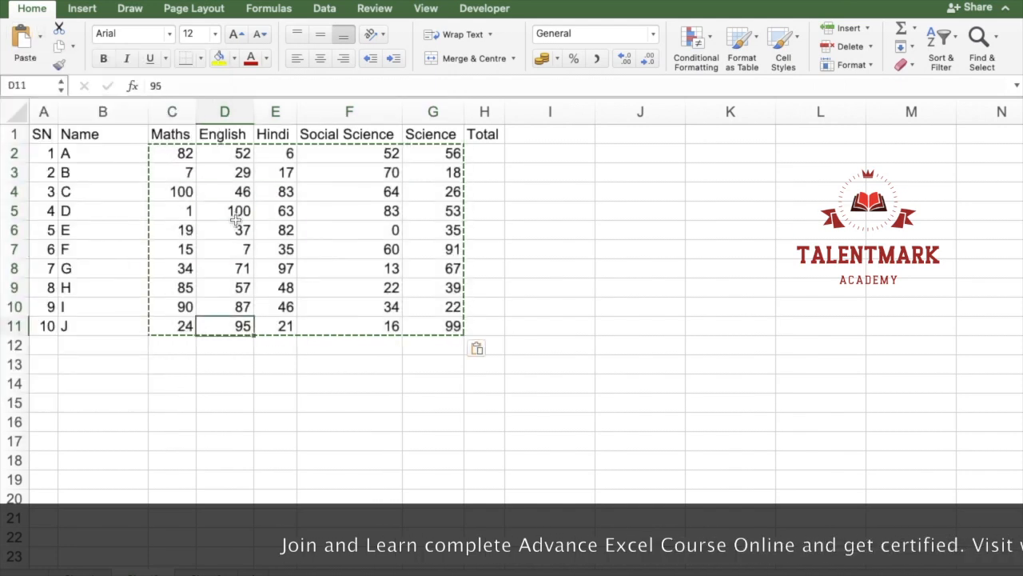
double_click(235, 211)
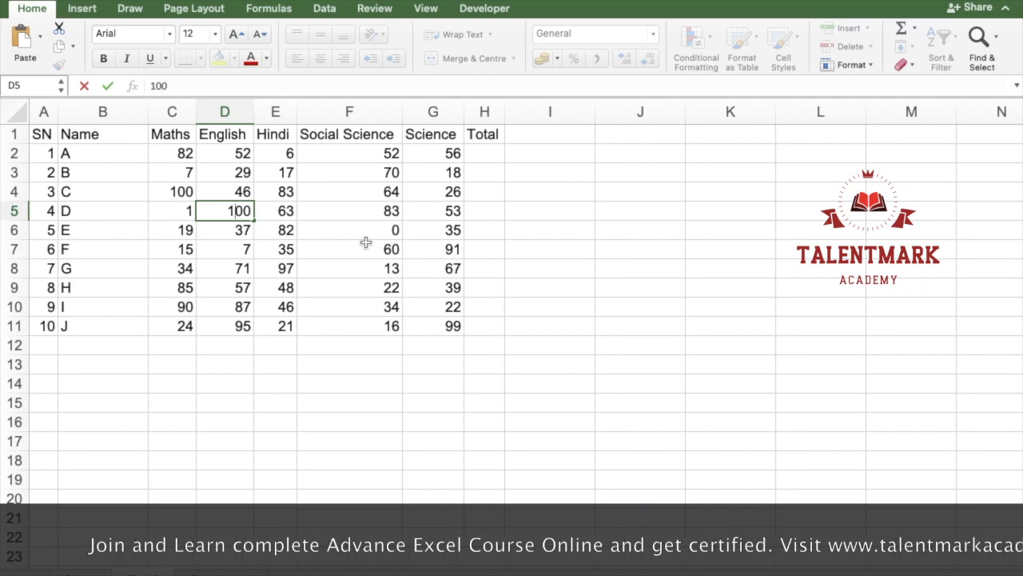
key("Return")
key("Return")
key("Return")
key("Return")
key("Return")
key("Return")
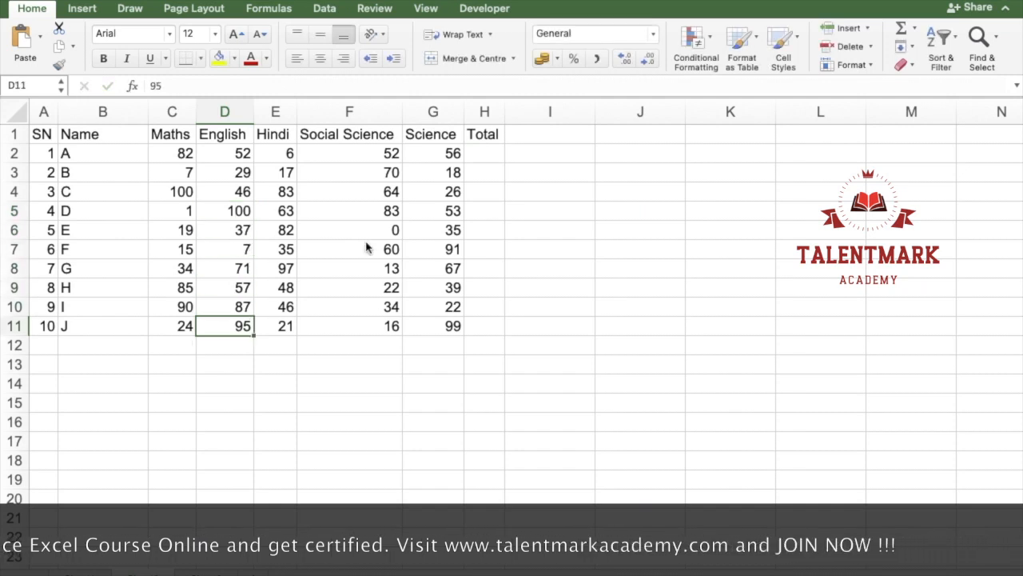
Step: Delete all the marks in C2:G11, keeping the whole range selected
key("Left")
key("Up")
key("Up")
key("Up")
key("Up")
key("Up")
key("Up")
key("Up")
key("Up")
key("Up")
key("ctrl+shift+Right")
key("ctrl+shift+Down")
key("Delete")
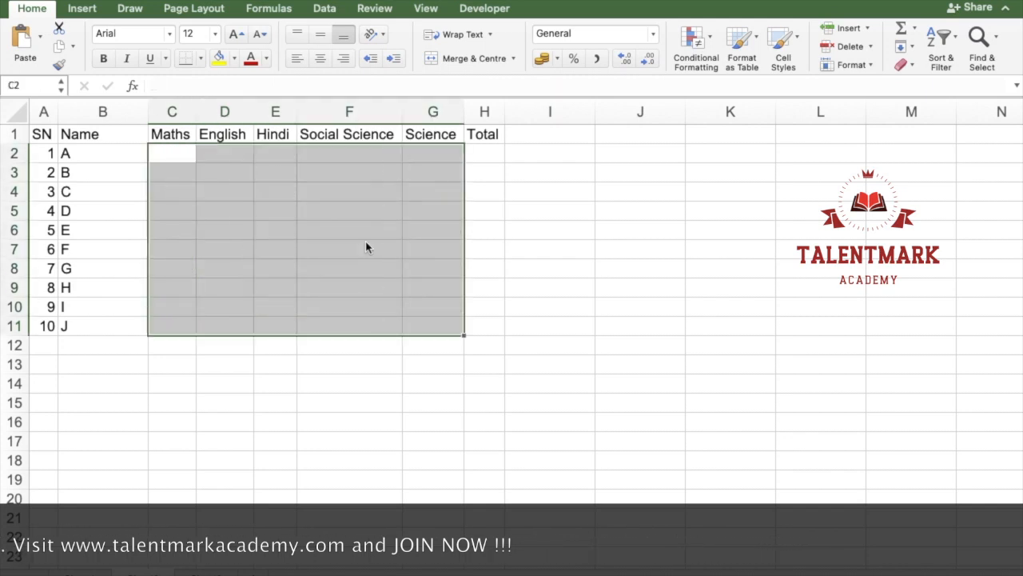
Step: Enter =RANDBETWEEN(0,100) in C2 only, keeping the range C2:G11 selected
type("=rand")
key("Down")
key("Tab")
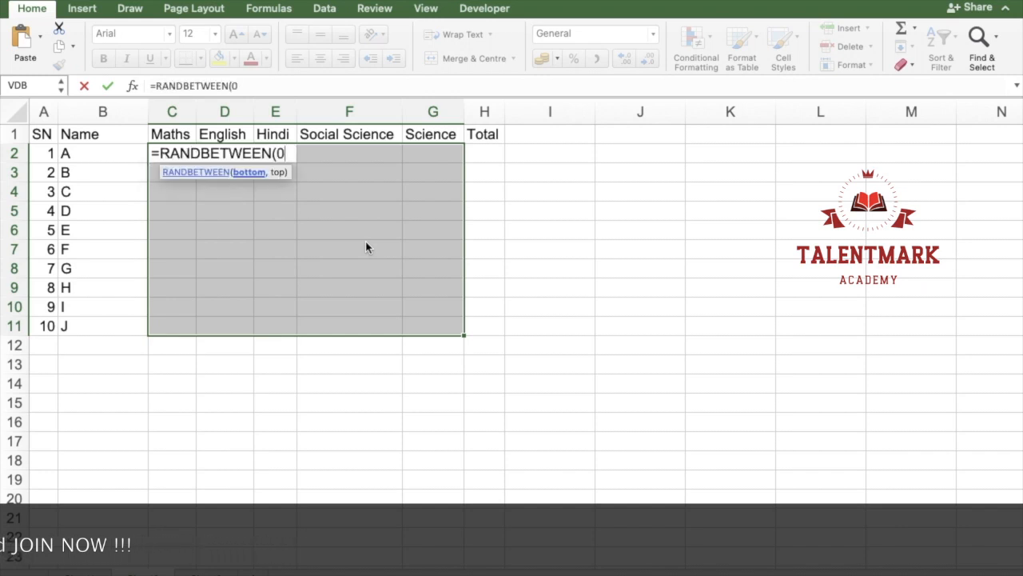
type("0,100")
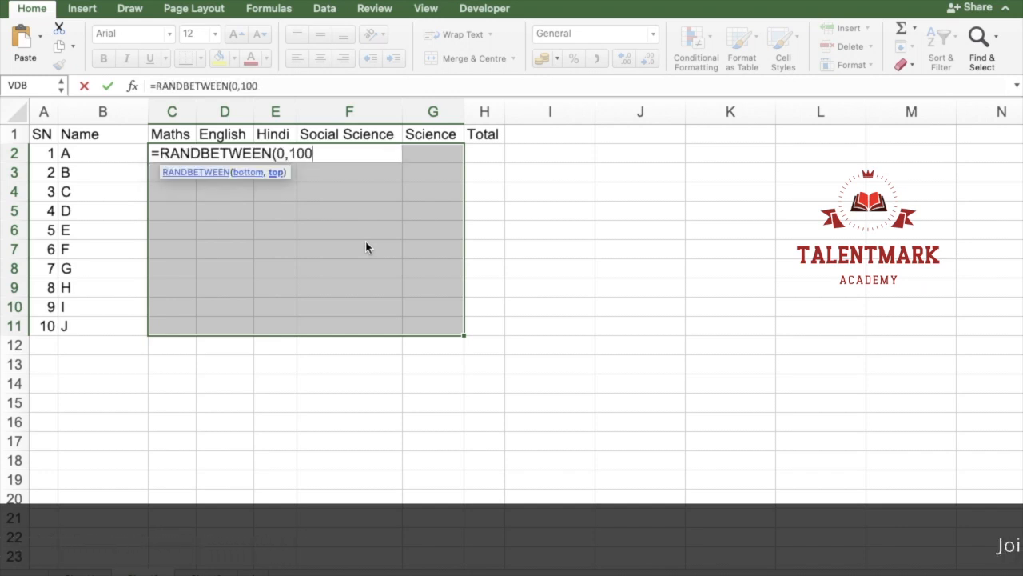
type(")")
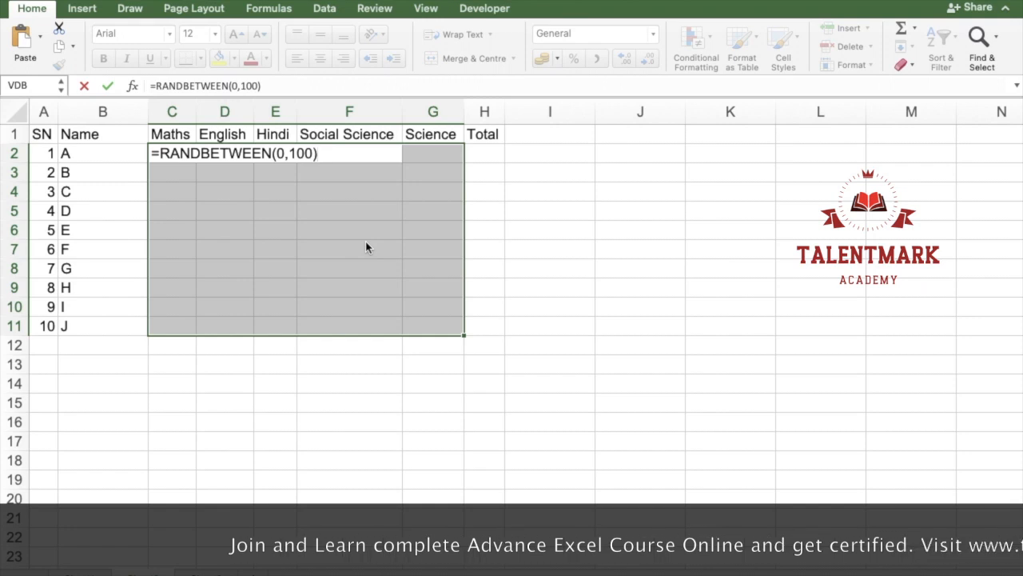
key("Return")
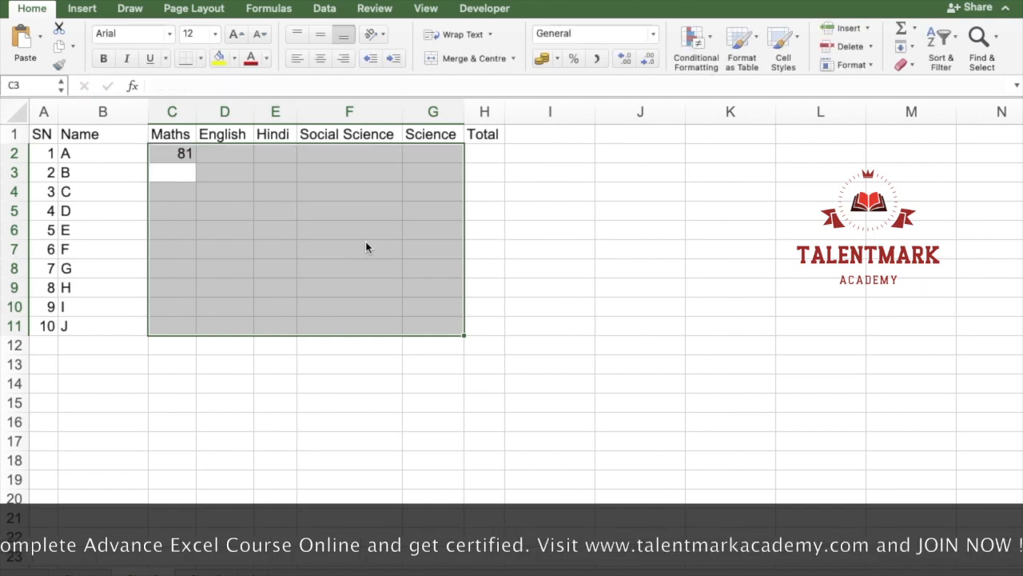
Step: Go back to C2 within the selection and fill its RANDBETWEEN formula into all of C2:G11
key("shift+Tab")
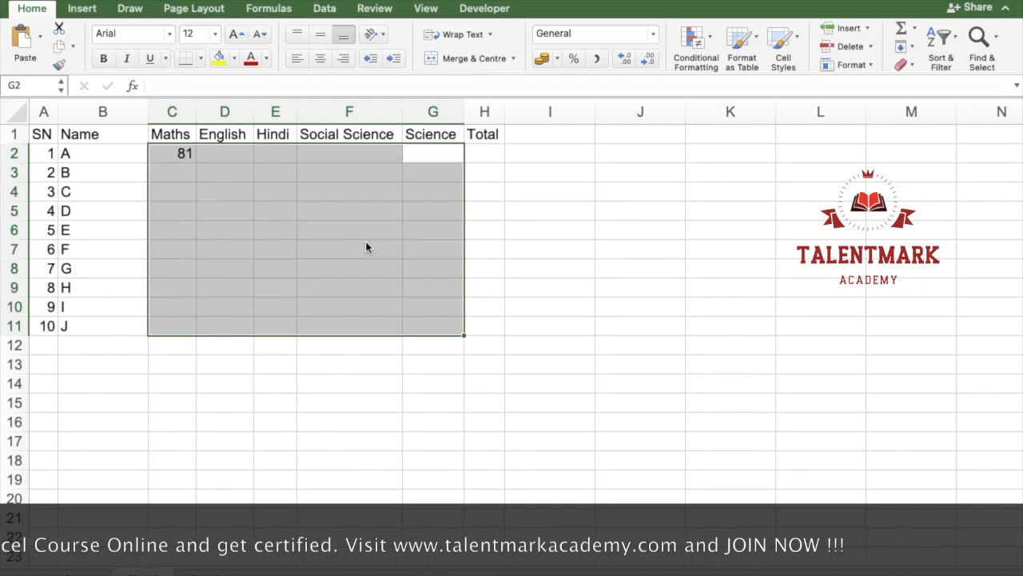
key("shift+Tab")
key("shift+Tab")
key("shift+Tab")
key("shift+Tab")
key("F2")
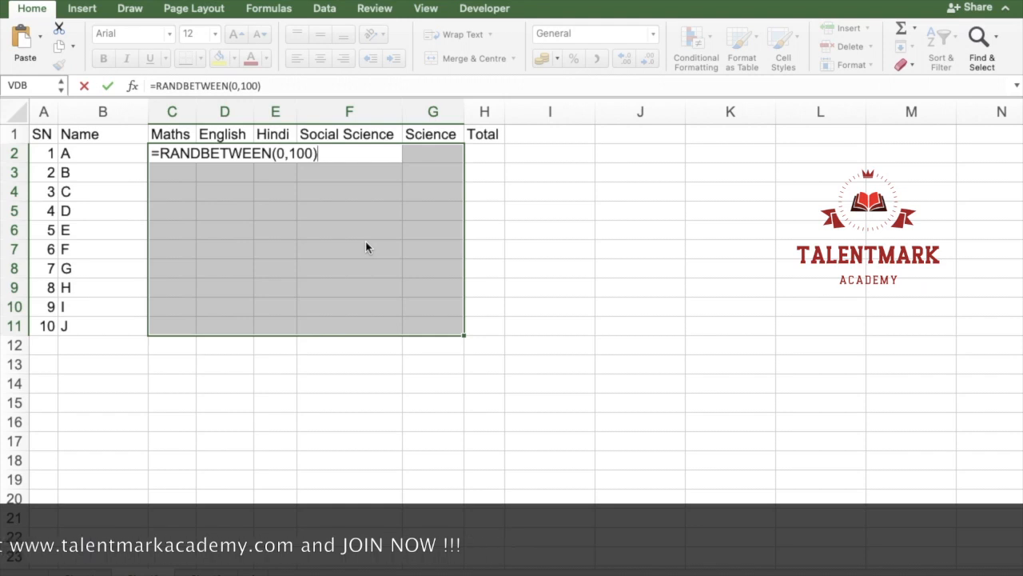
key("ctrl+Return")
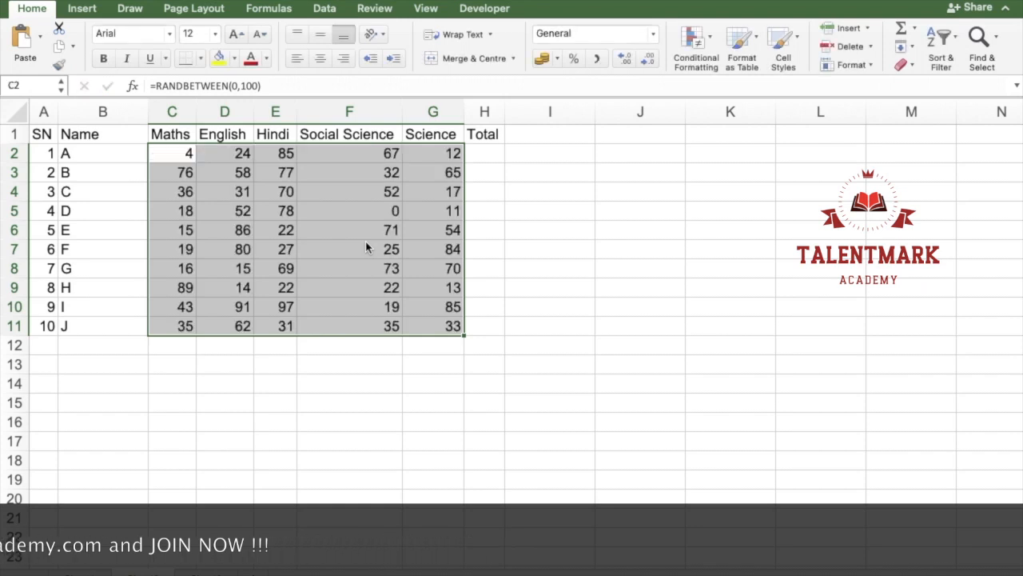
Step: Enter the text abcd in F14 and fill it into every cell of F14:J20
left_click_drag(342, 378, 612, 494)
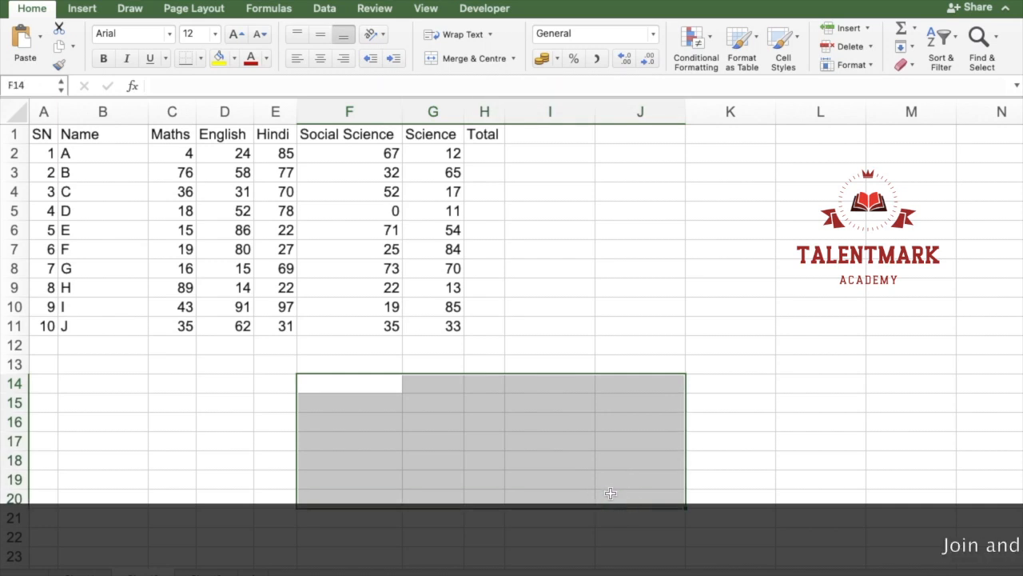
type("abcd")
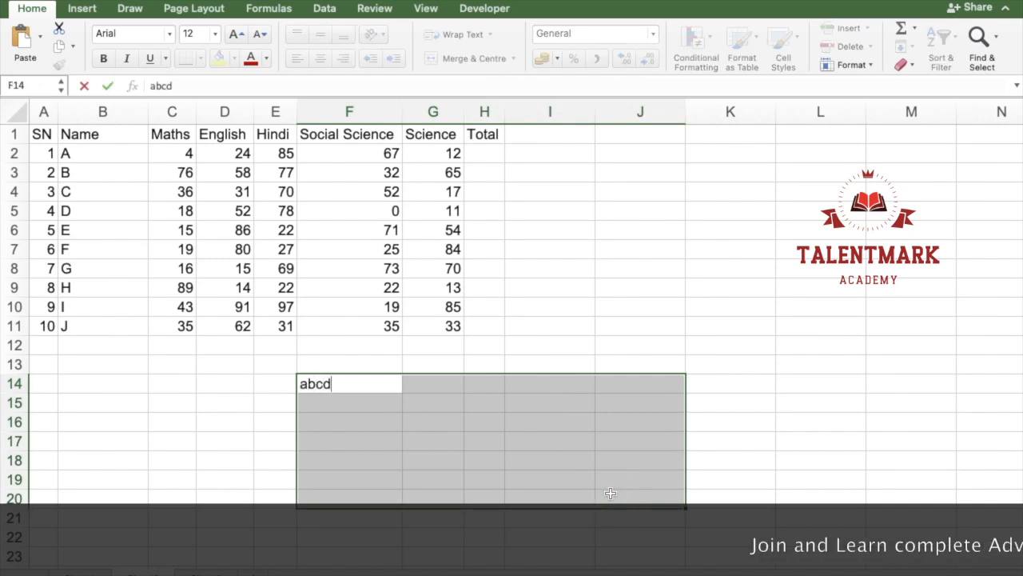
key("Return")
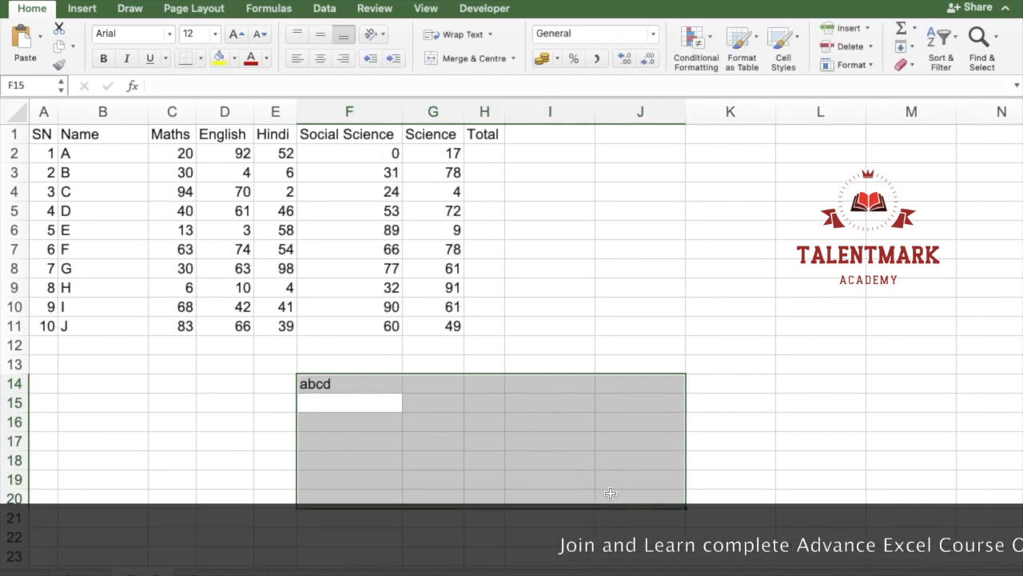
key("shift+Tab")
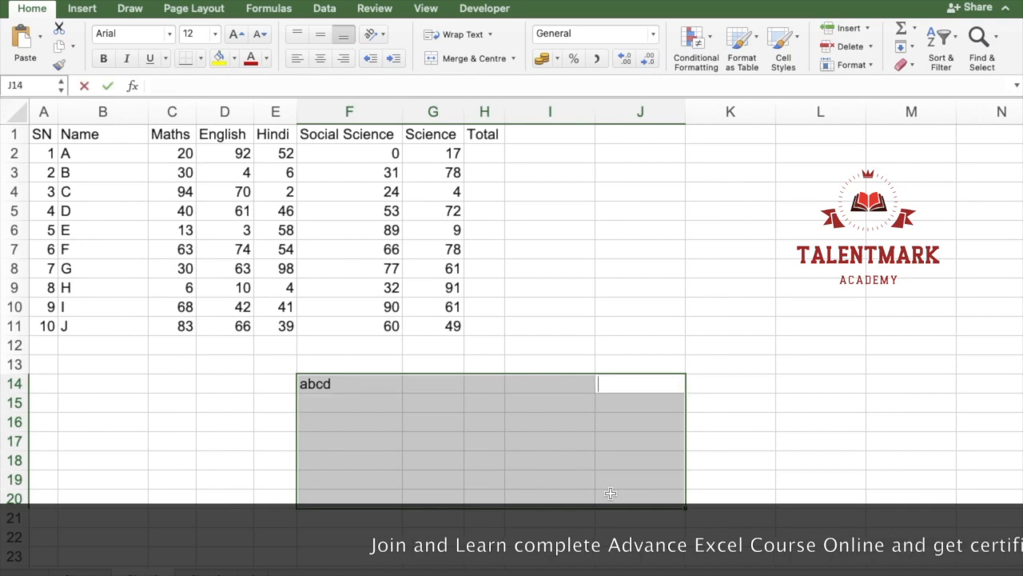
key("shift+Tab")
key("shift+Tab")
key("shift+Tab")
key("shift+Tab")
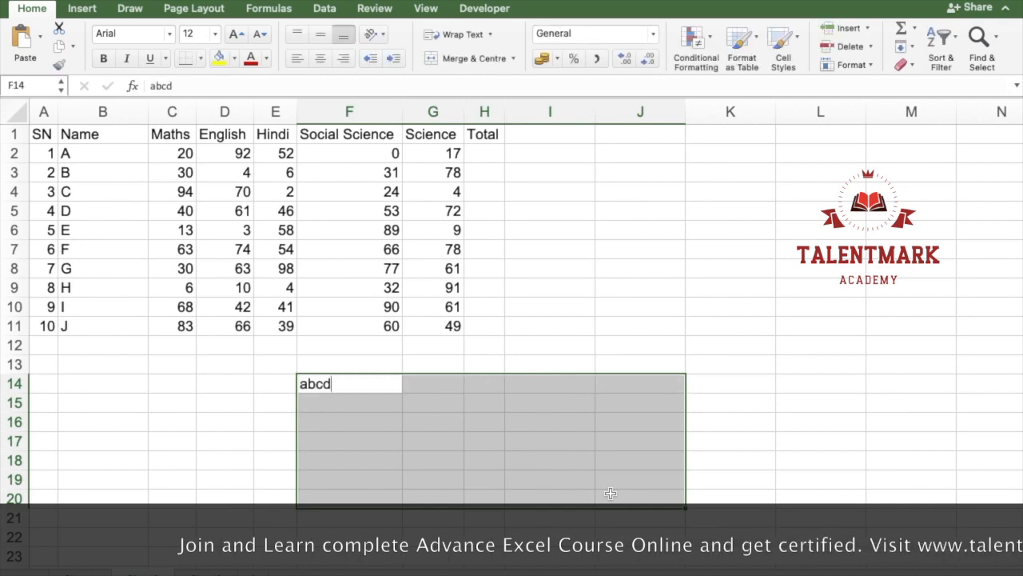
key("ctrl+Return")
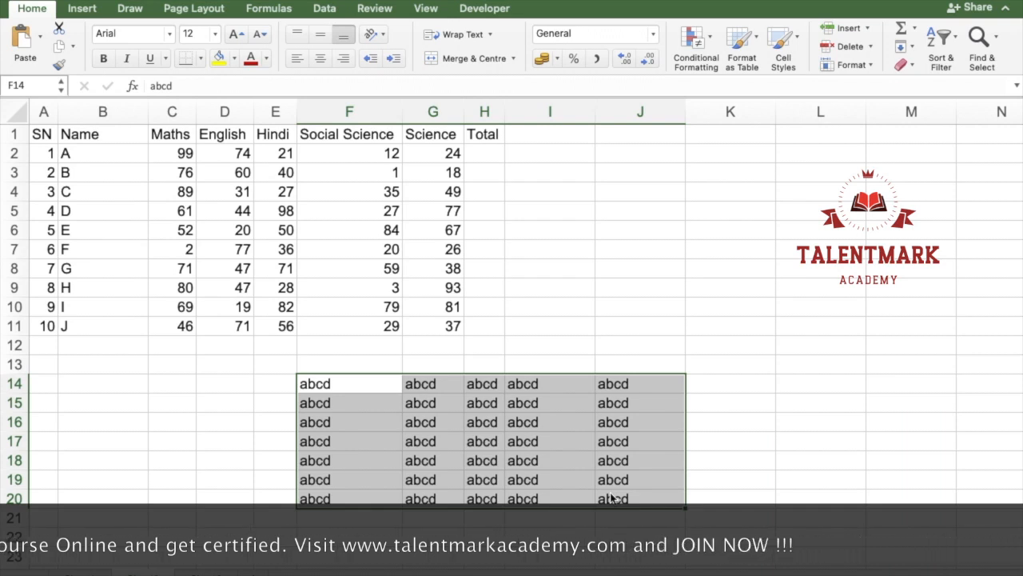
Step: Delete the abcd entries in F14:J20
key("Delete")
key("Left")
key("Up")
key("Right")
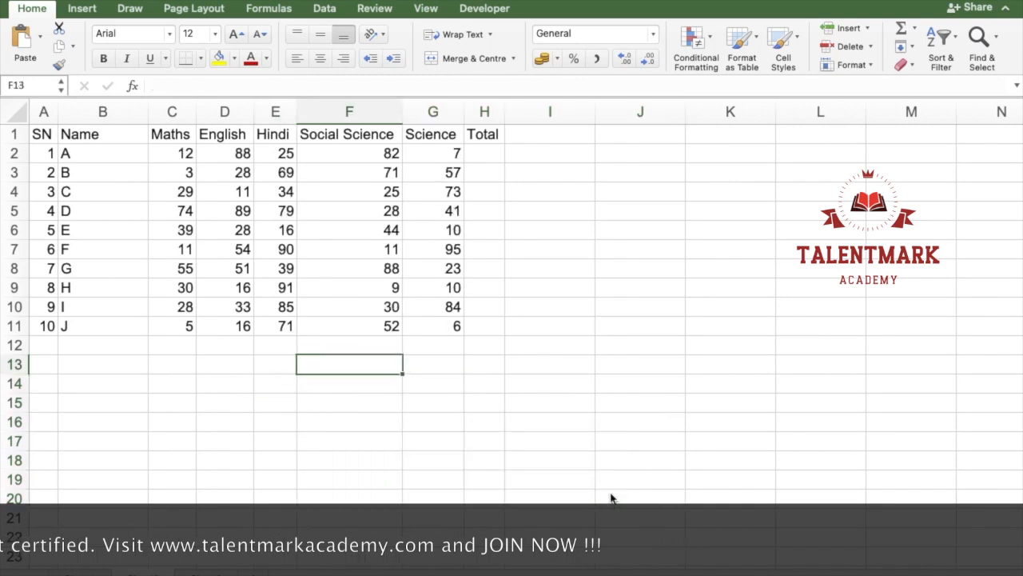
Step: Select the marks range C2:G11 and delete all its formulas, keeping the range selected
key("Left")
key("Up")
key("Up")
key("Up")
key("Up")
key("Up")
key("Up")
key("Up")
key("Up")
key("Left")
key("Up")
key("Up")
key("Up")
key("Left")
key("shift+Down")
key("shift+Down")
key("shift+Down")
key("shift+Down")
key("shift+Down")
key("shift+Down")
key("shift+Down")
key("shift+Right")
key("shift+Right")
key("shift+Right")
key("shift+Down")
key("shift+Down")
key("shift+Right")
key("Delete")
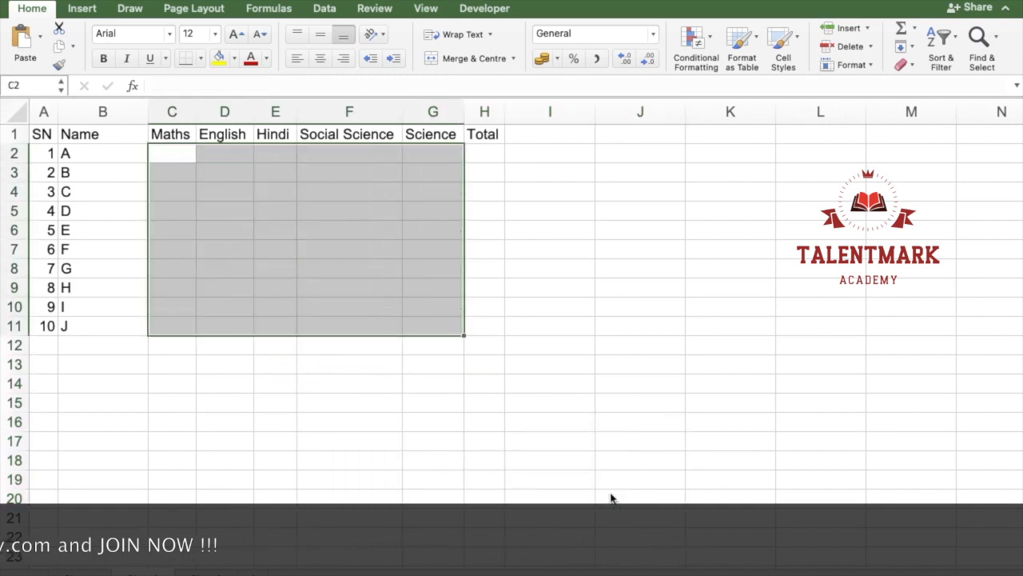
Step: Fill the whole selected range C2:G11 with =RANDBETWEEN(0,100) in a single entry
type("=rand")
key("Down")
key("Tab")
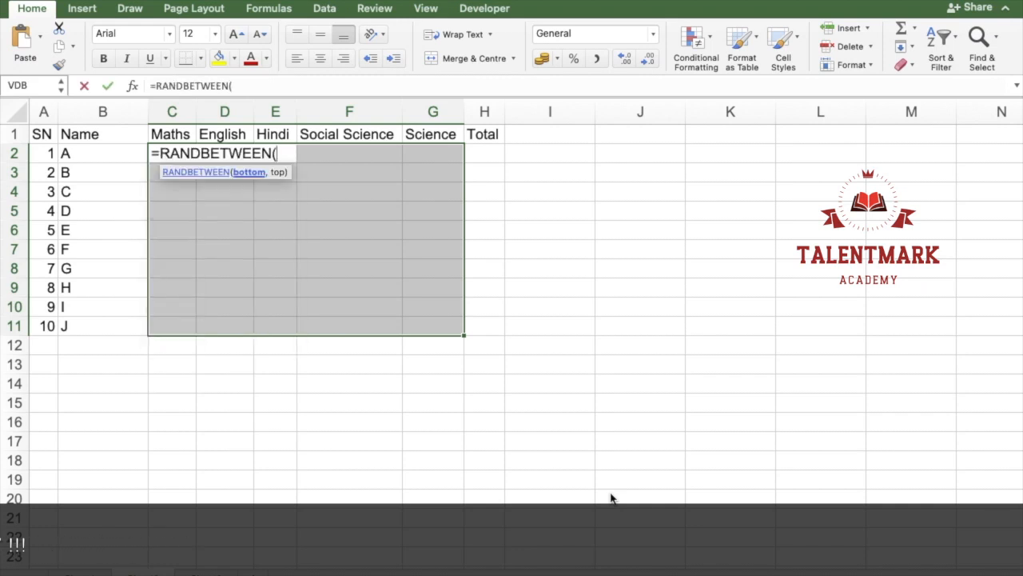
type("0,100)")
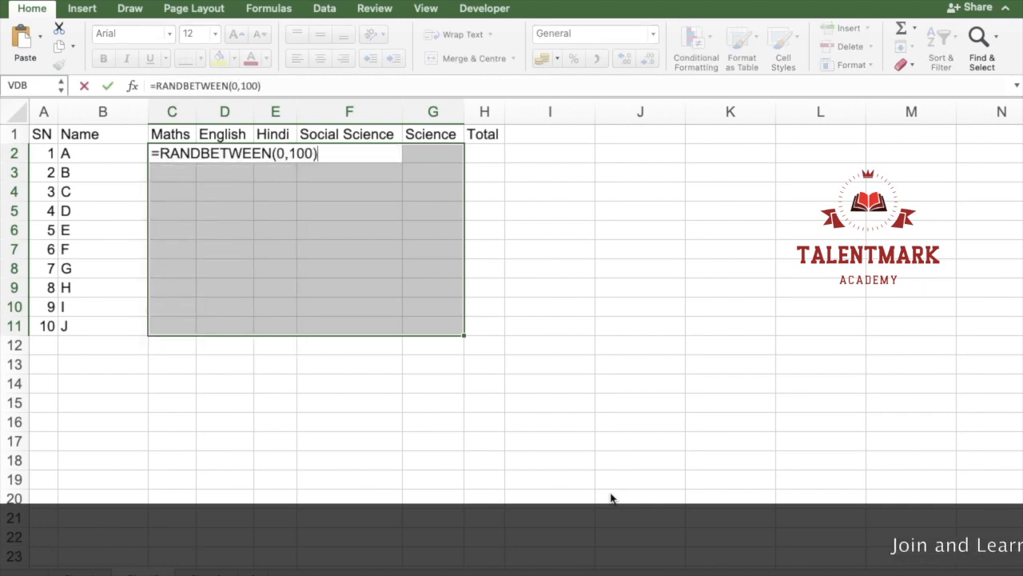
key("ctrl+Return")
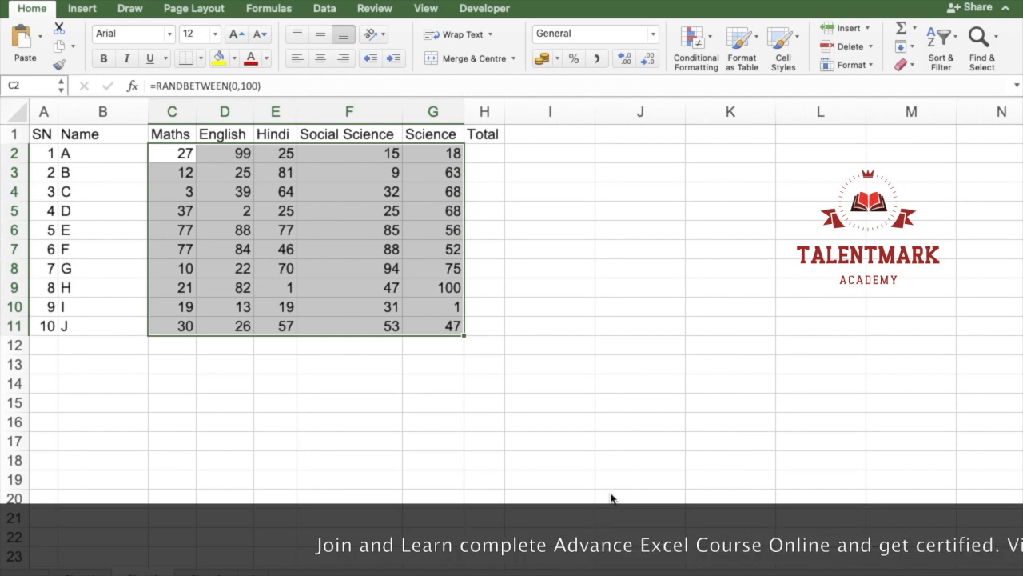
Step: Re-enter the English mark formulas from D3 to D5 unchanged to recalculate the random marks
key("Right")
key("Down")
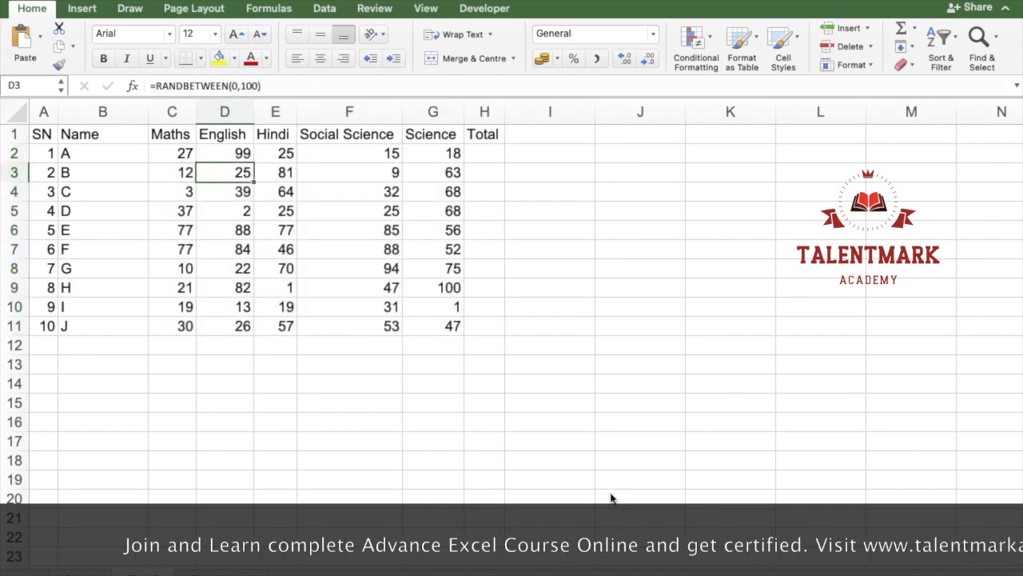
key("Return")
key("Return")
key("Return")
key("Up")
Step: Copy the random marks in C2:G11 and paste them over themselves as values only
key("Left")
key("Up")
key("Up")
key("Up")
key("ctrl+shift+Right")
key("ctrl+shift+Down")
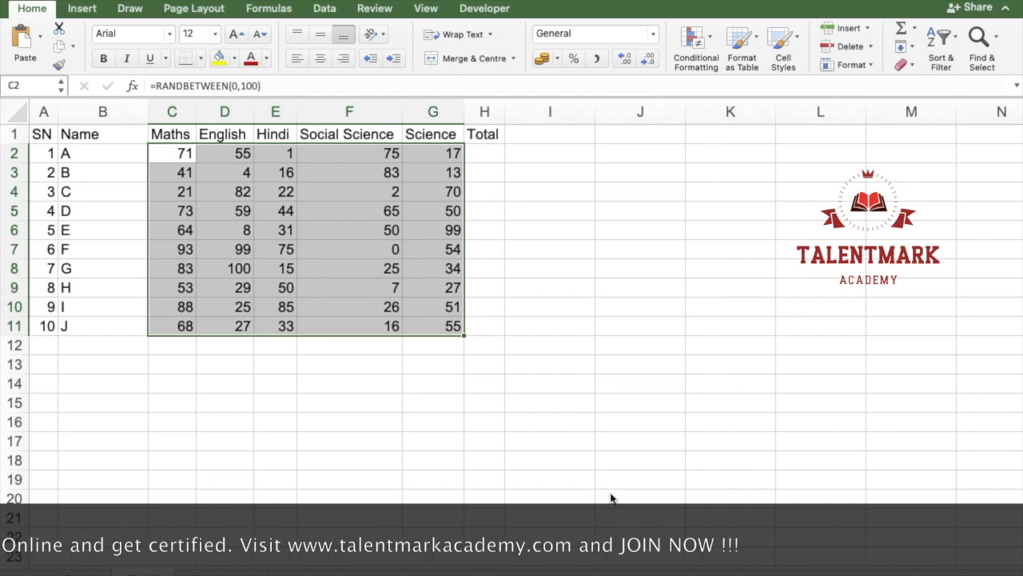
key("super+c")
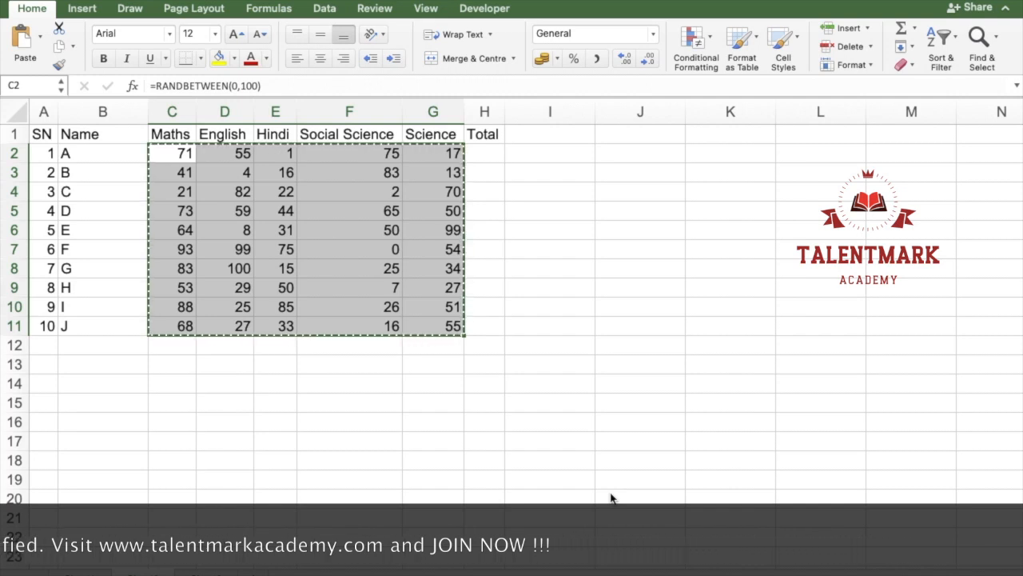
left_click(38, 35)
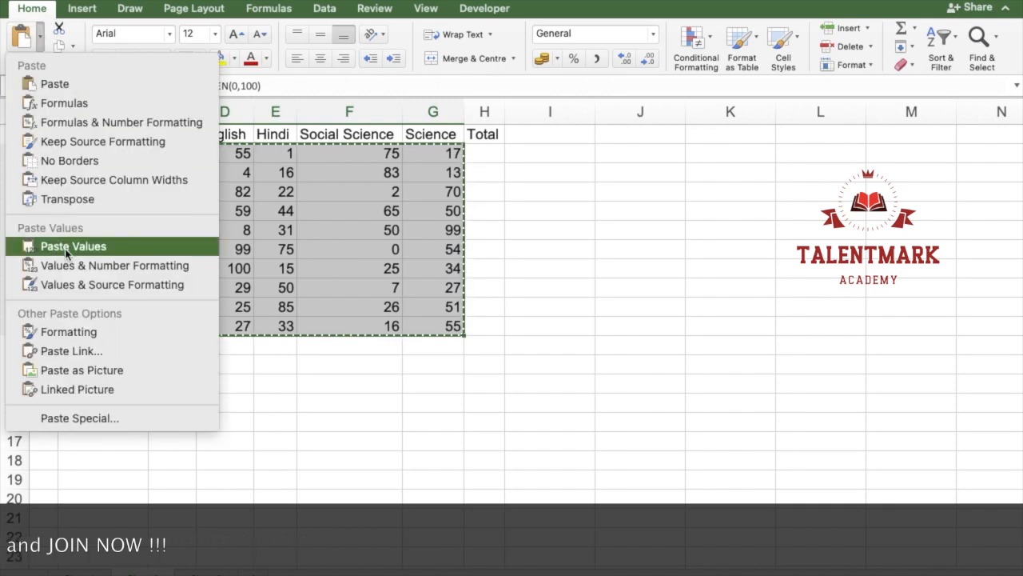
left_click(63, 248)
Step: Check the cell contents of several pasted marks, such as those in D8 and F6
double_click(220, 265)
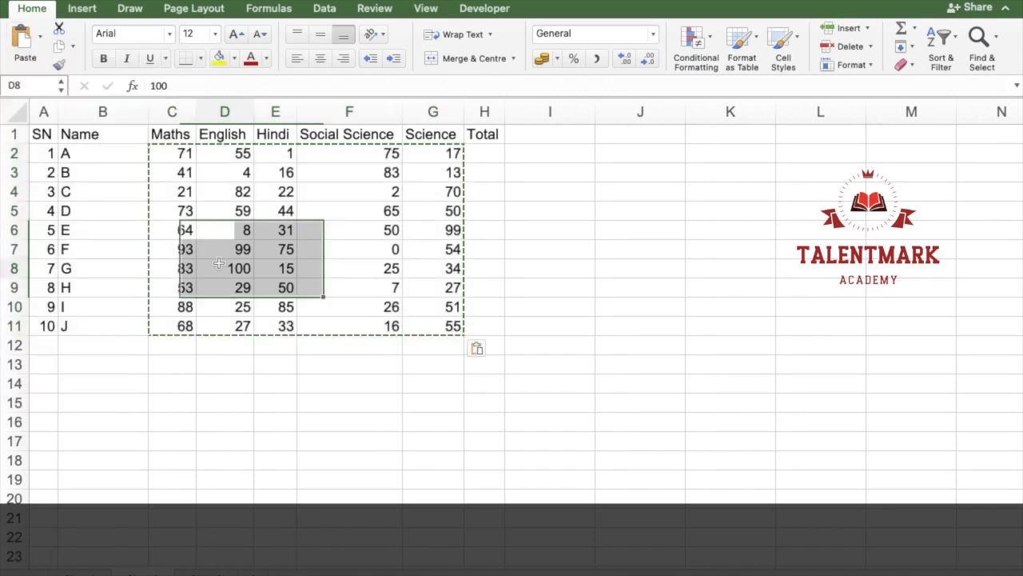
left_click(247, 237)
left_click(302, 222)
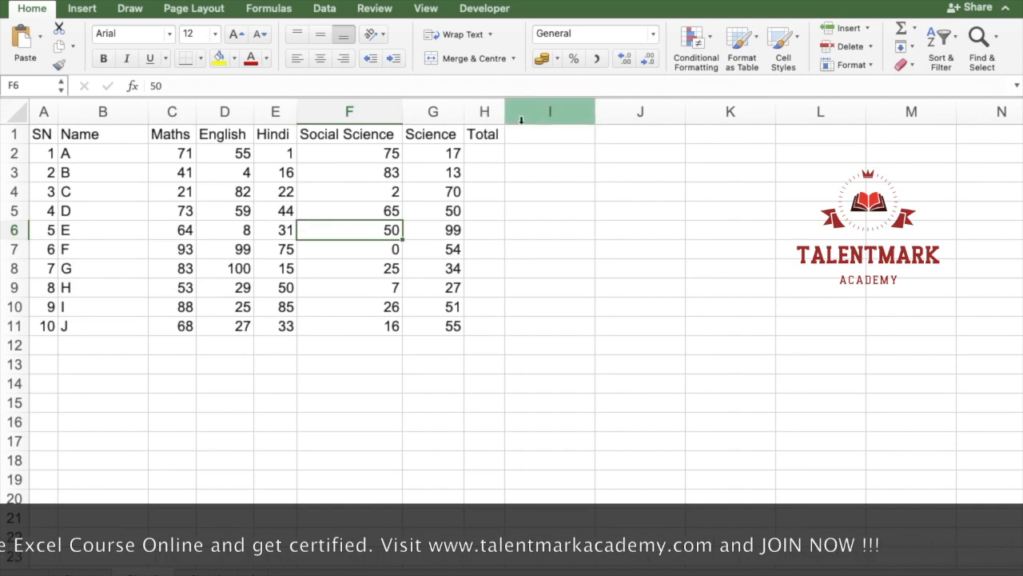
left_click(481, 156)
type("=")
key("Escape")
type("=su")
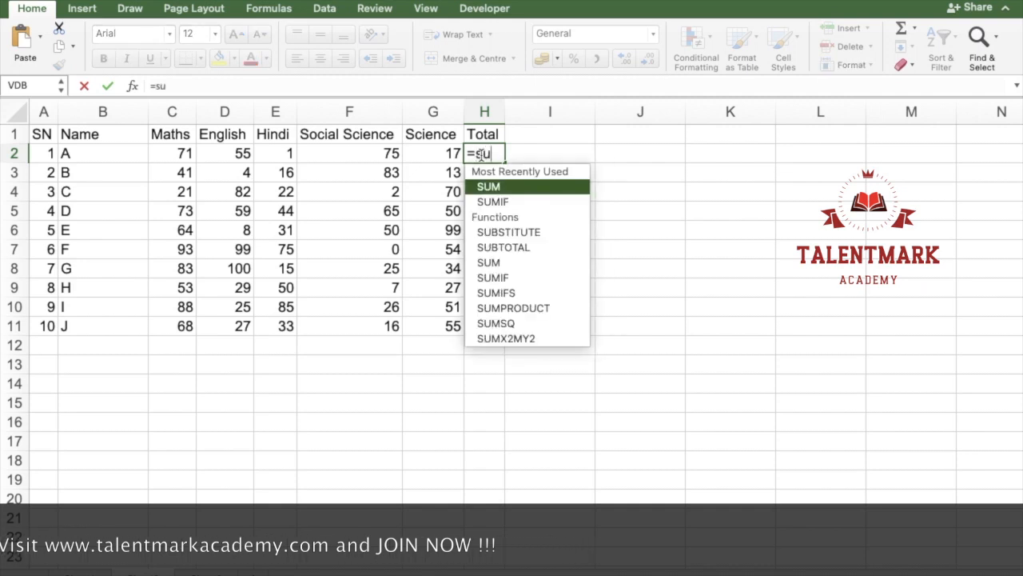
key("Tab")
key("Escape")
Step: Select the Total cells H2:H11 and fill them all with =SUM(C2:G2) in a single entry
key("shift+Down")
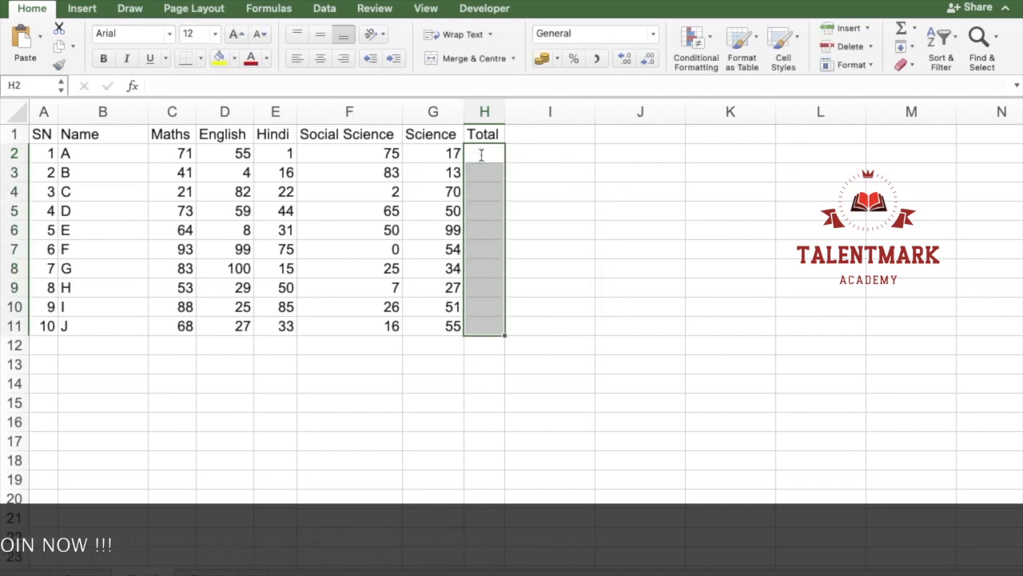
type("=su")
key("Tab")
key("Left")
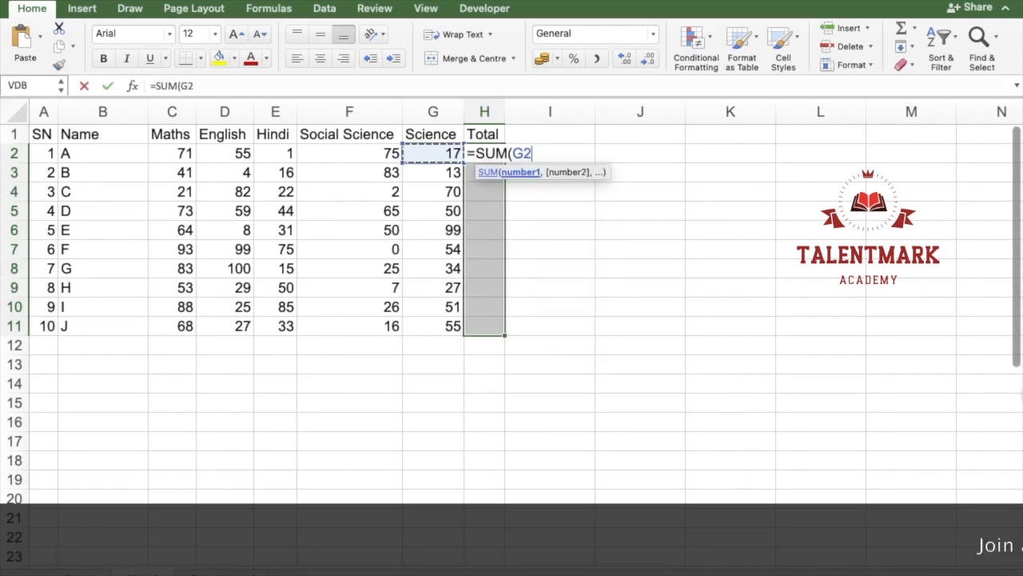
key("shift+Left")
type(")")
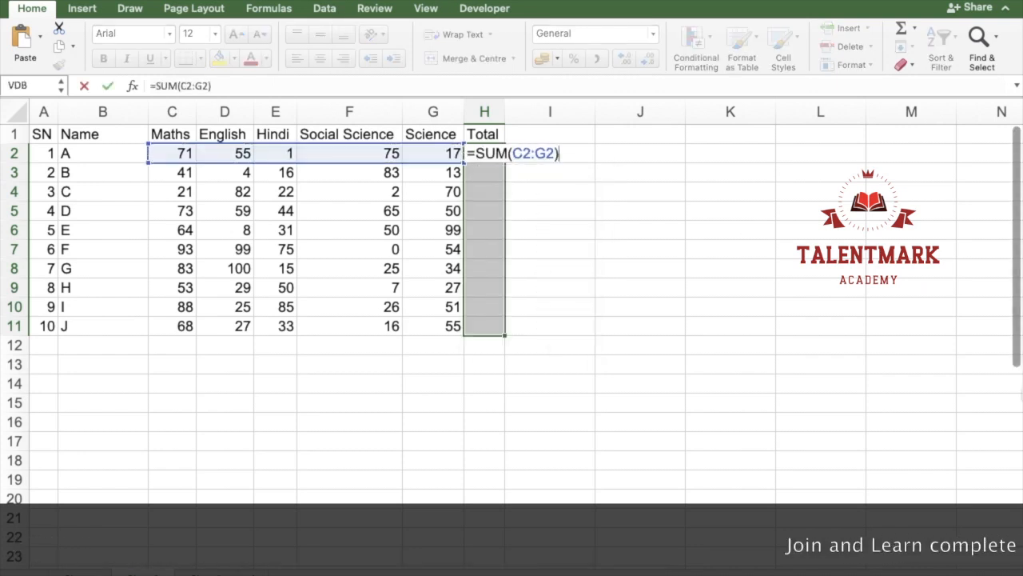
key("ctrl+Return")
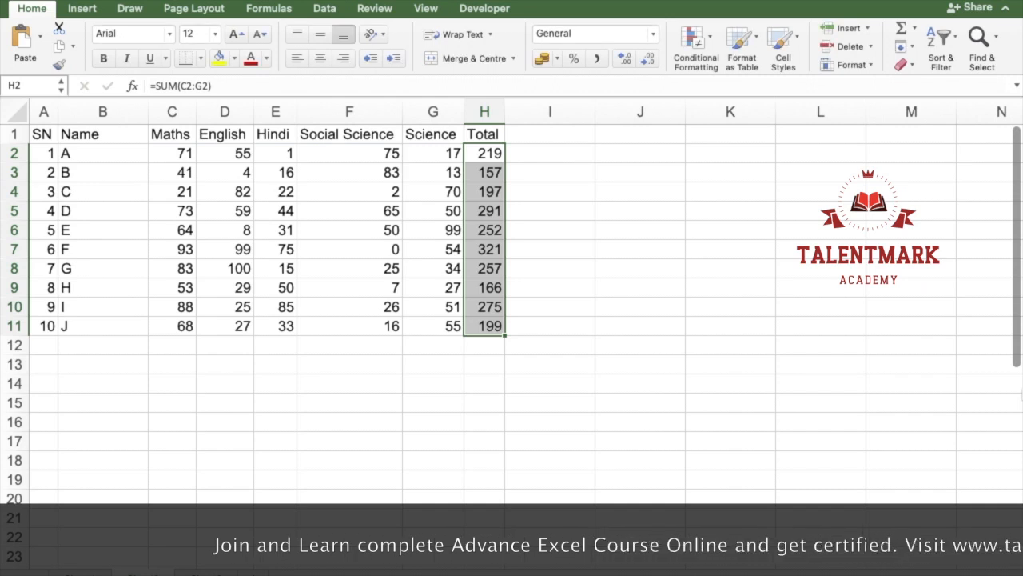
Step: Clear the totals in H2:H11 and extend a selection from C2 across the range C2:H11
key("Left")
key("Left")
key("Left")
key("Left")
key("Left")
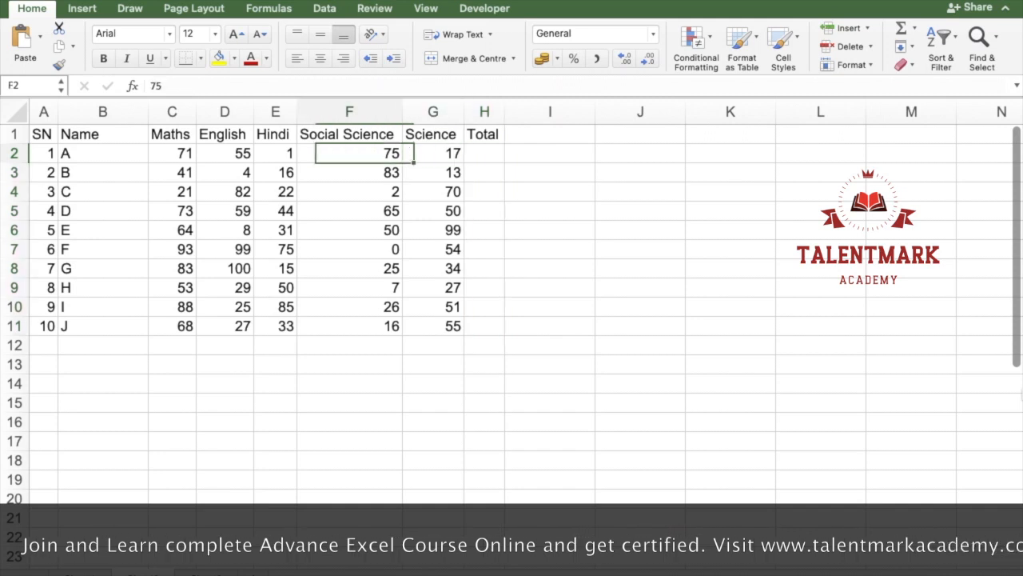
key("shift+Right")
key("shift+Down")
key("shift+Down")
key("shift+Right")
key("shift+Down")
key("shift+Down")
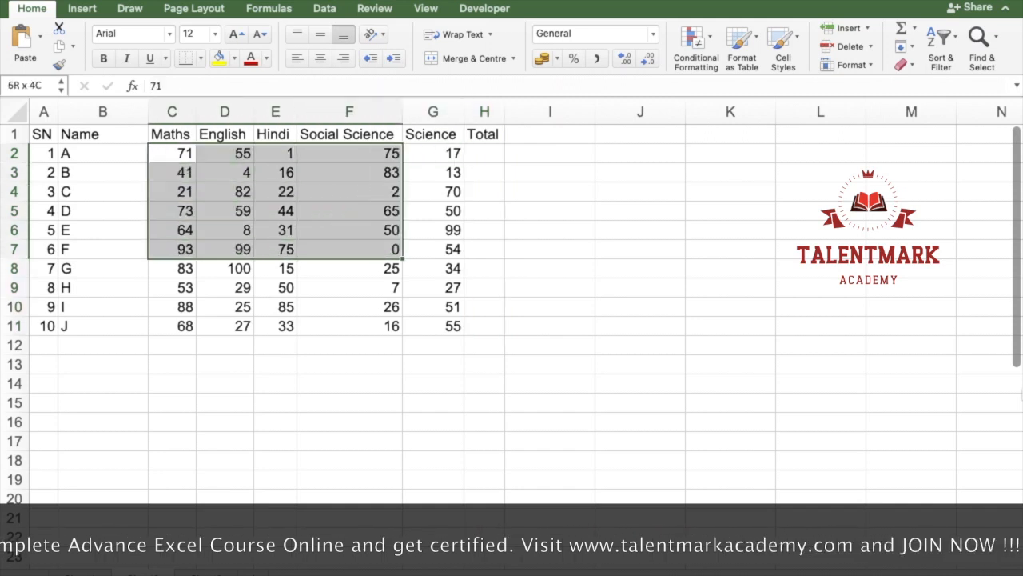
key("shift+Right")
key("shift+Right")
key("shift+Down")
key("shift+Down")
key("shift+Down")
key("shift+Down")
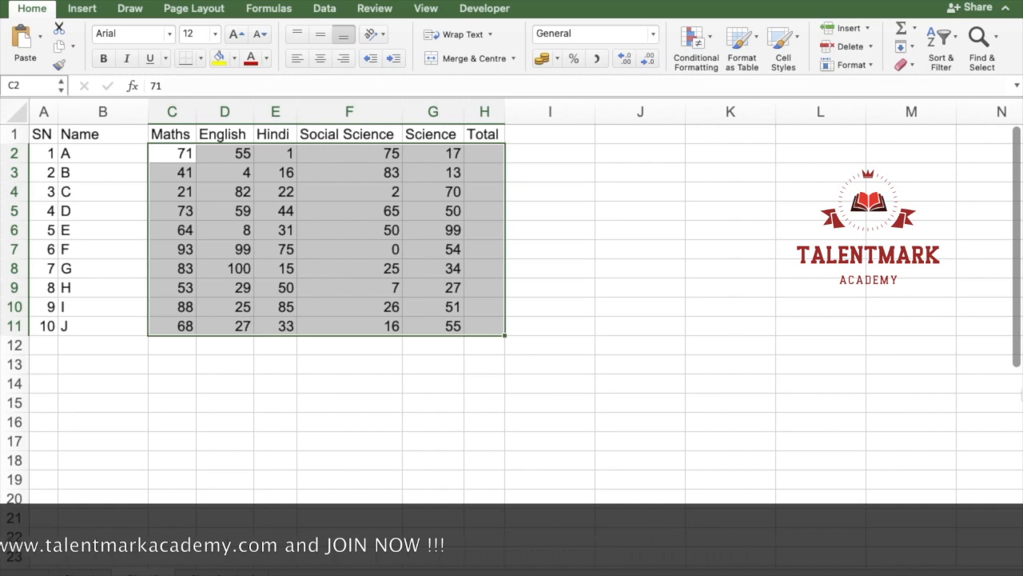
Step: Select the Total cells H2:H11 and fill them all with =SUM(C2:G2) in a single entry
key("Right")
key("Right")
key("Right")
key("Right")
key("Right")
key("shift+Down")
key("shift+Down")
key("shift+Down")
key("shift+Down")
key("shift+Down")
key("shift+Down")
key("shift+Down")
key("shift+Down")
key("shift+Down")
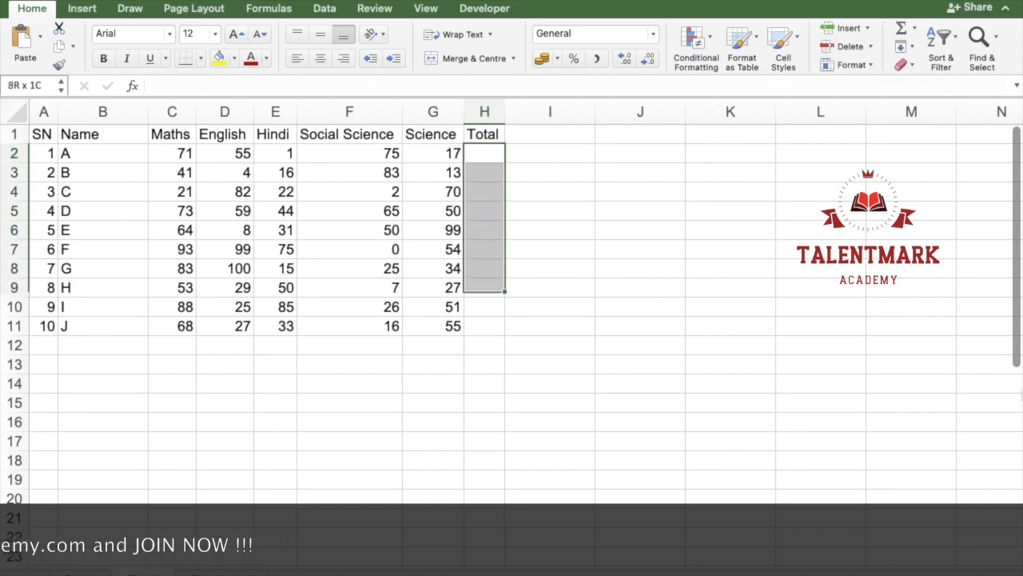
type("=su")
key("Tab")
key("Left")
key("ctrl+shift+Left")
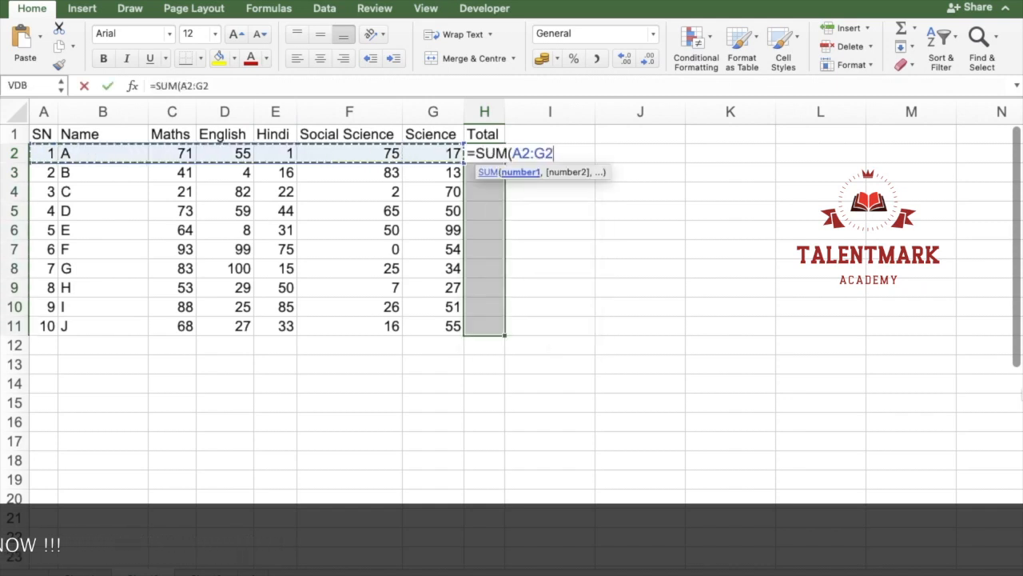
key("shift+Right")
type(")")
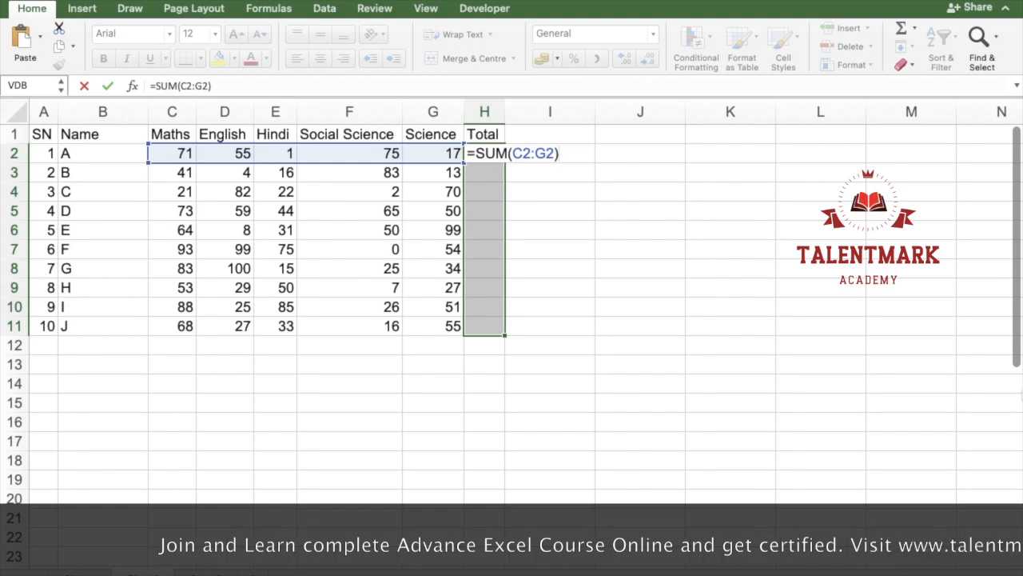
key("ctrl+Return")
key("Left")
key("Down")
key("Right")
key("Up")
key("Left")
key("Up")
key("Left")
key("Left")
key("Left")
key("Left")
key("Left")
key("Left")
key("Down")
key("Right")
key("Right")
key("Right")
key("Right")
key("Right")
key("Down")
key("Down")
key("Down")
key("Down")
key("Down")
key("Down")
key("Down")
key("Down")
key("Down")
key("Down")
key("Down")
key("Left")
key("Left")
key("Left")
key("Left")
key("Left")
key("Up")
key("Up")
key("Up")
key("Up")
key("Up")
key("Up")
key("Up")
key("Up")
key("Up")
key("Up")
key("Up")
key("Up")
key("Right")
key("Right")
key("Right")
key("Right")
key("Right")
key("Right")
key("Down")
key("Down")
key("Down")
key("Down")
key("Down")
key("Down")
key("Down")
key("Down")
key("Down")
key("Down")
key("Down")
key("Left")
key("Left")
key("Left")
key("Left")
key("Left")
key("Left")
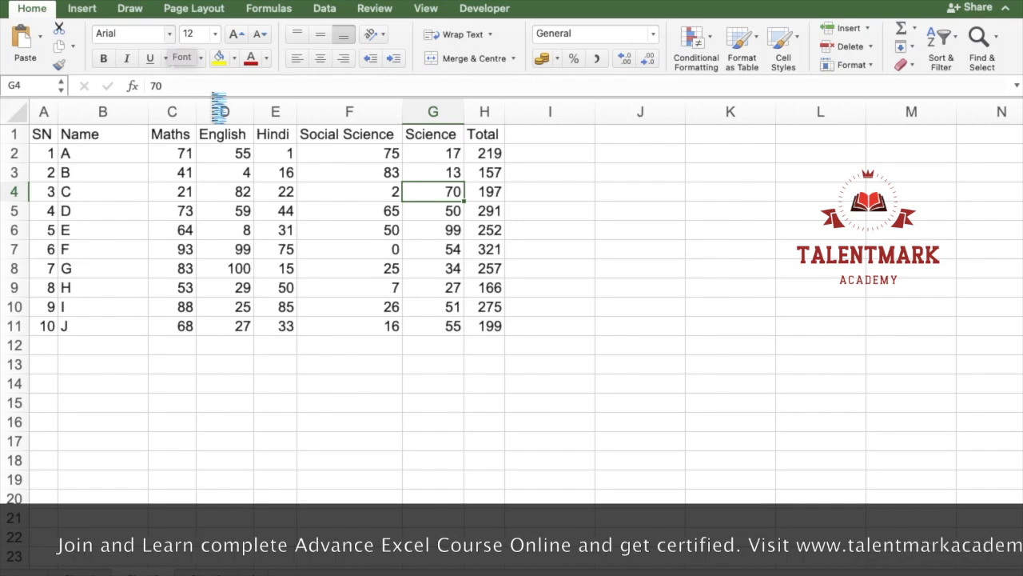
Step: Try the Arial Rounded MT and STXingkai fonts on the whole table A1:H11, settling on Calibri (Body)
left_click(168, 33)
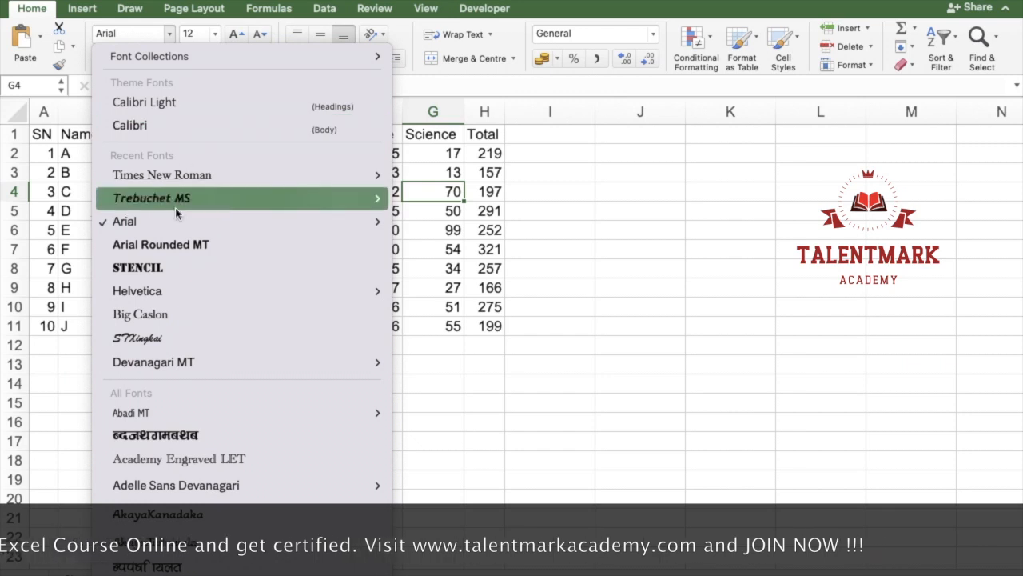
left_click(517, 168)
left_click_drag(47, 138, 481, 328)
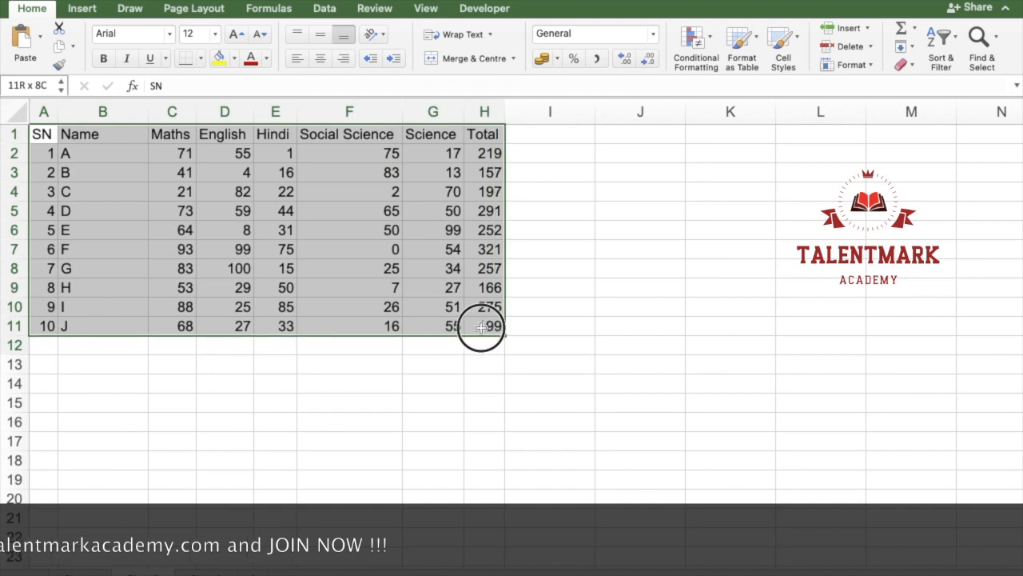
left_click(173, 35)
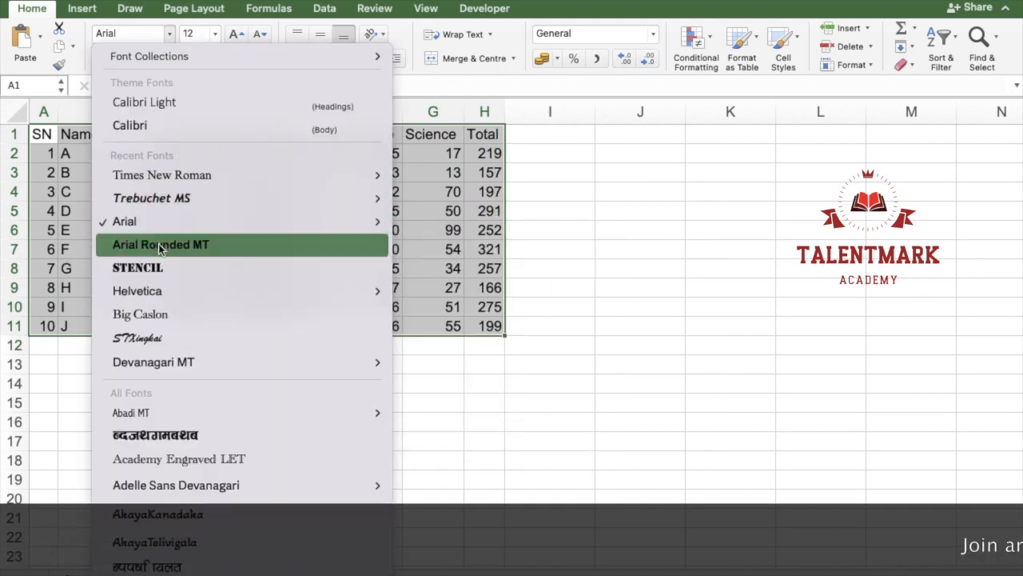
key("Escape")
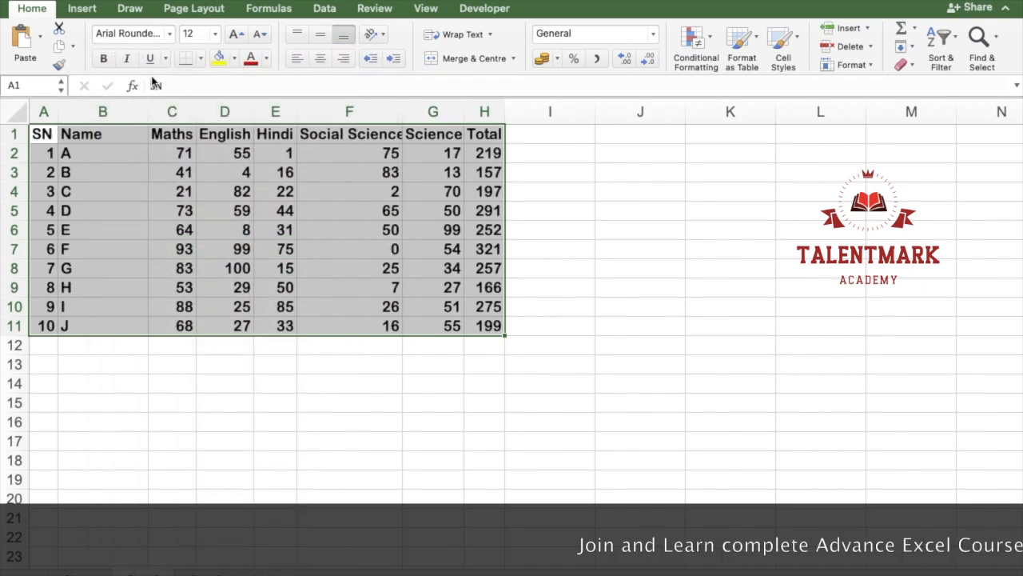
left_click(169, 37)
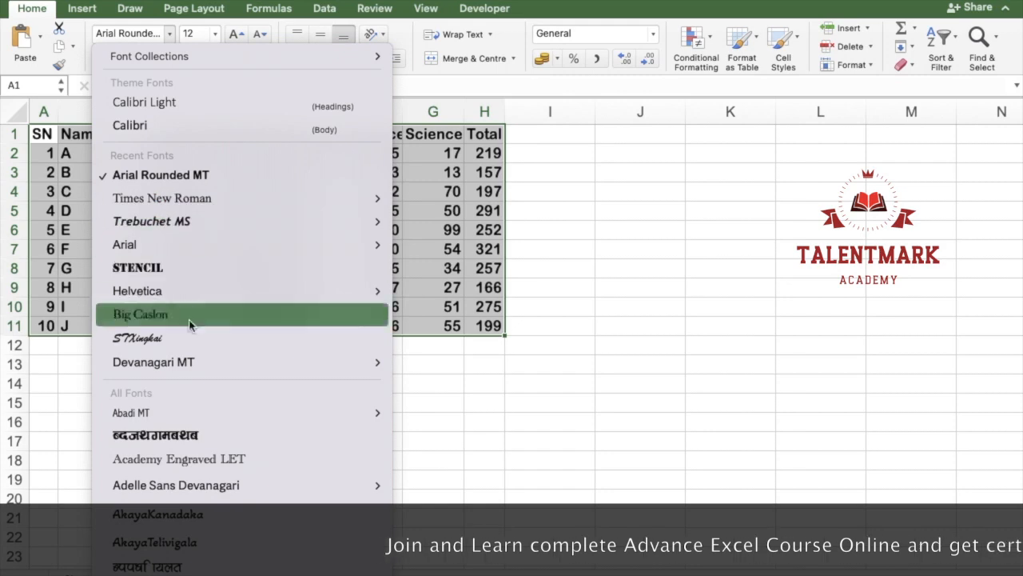
left_click(180, 343)
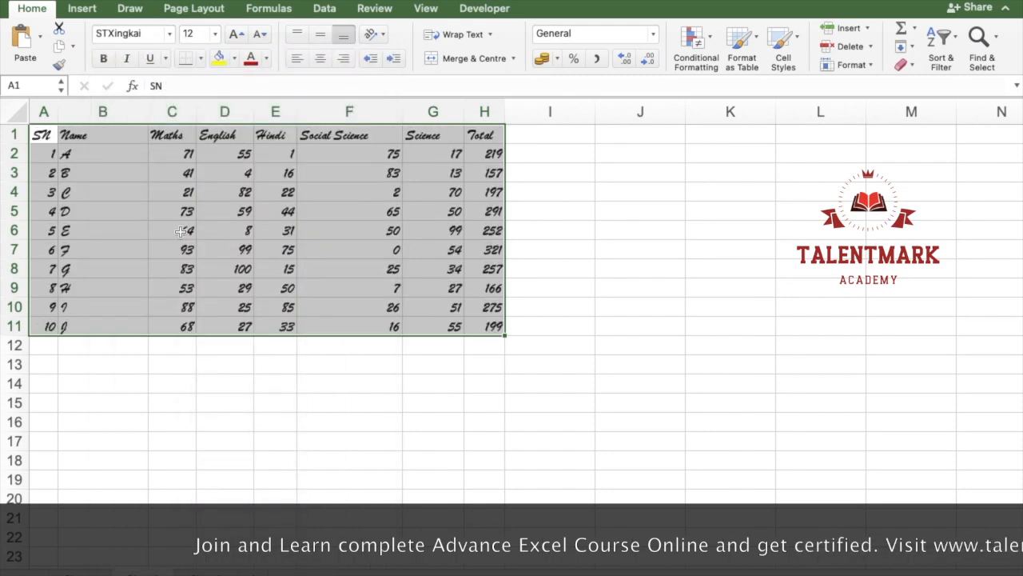
left_click(169, 35)
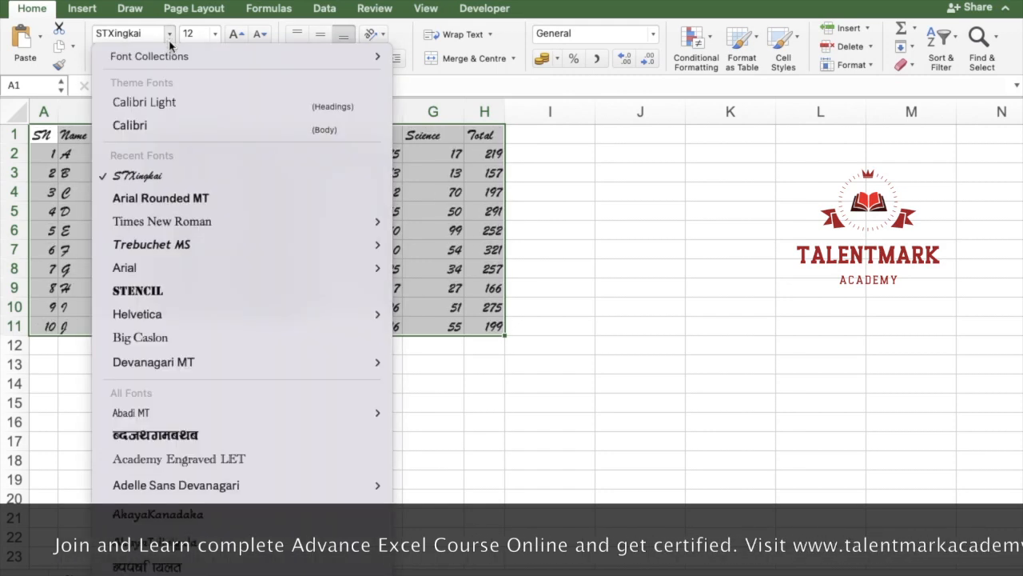
left_click(162, 124)
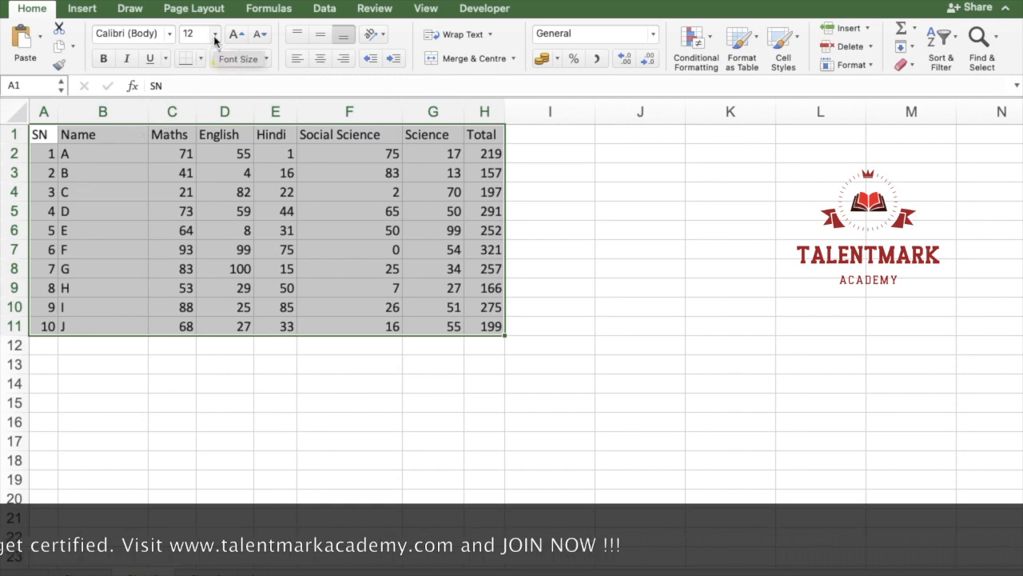
Step: Set the font size of the header row A1:H1 to 24 and adjust it stepwise to 18
left_click_drag(40, 134, 500, 134)
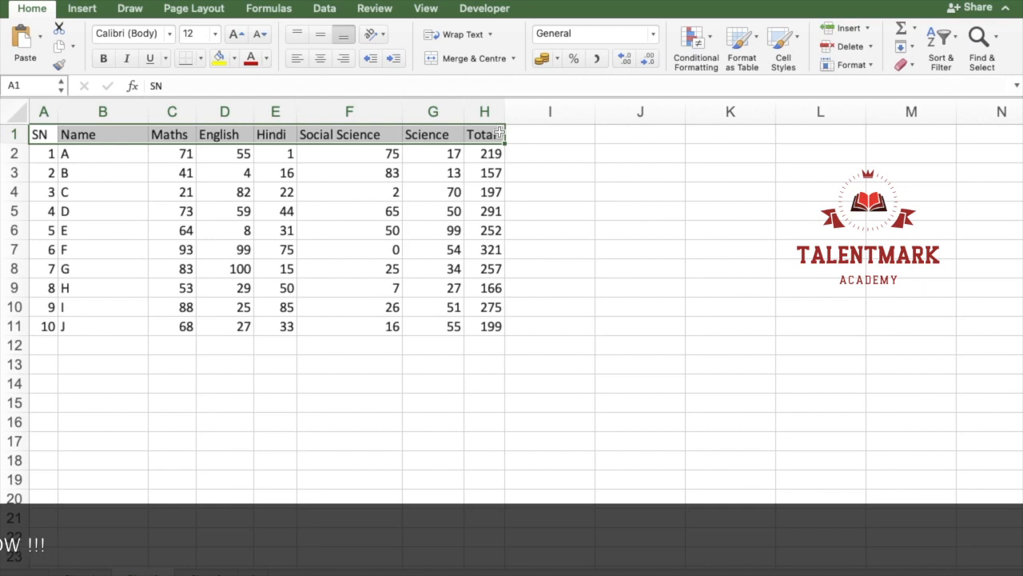
left_click(215, 35)
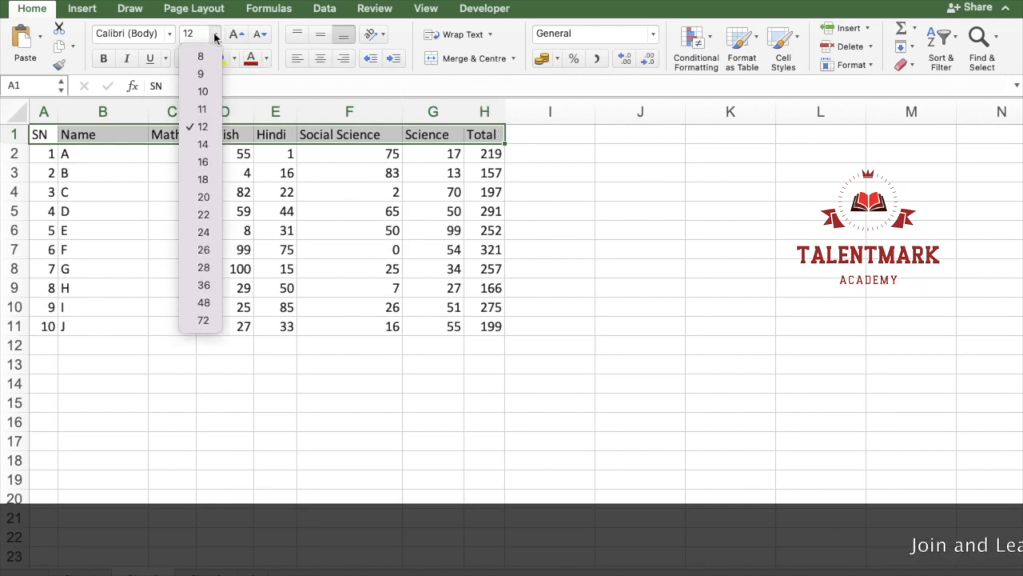
left_click(193, 186)
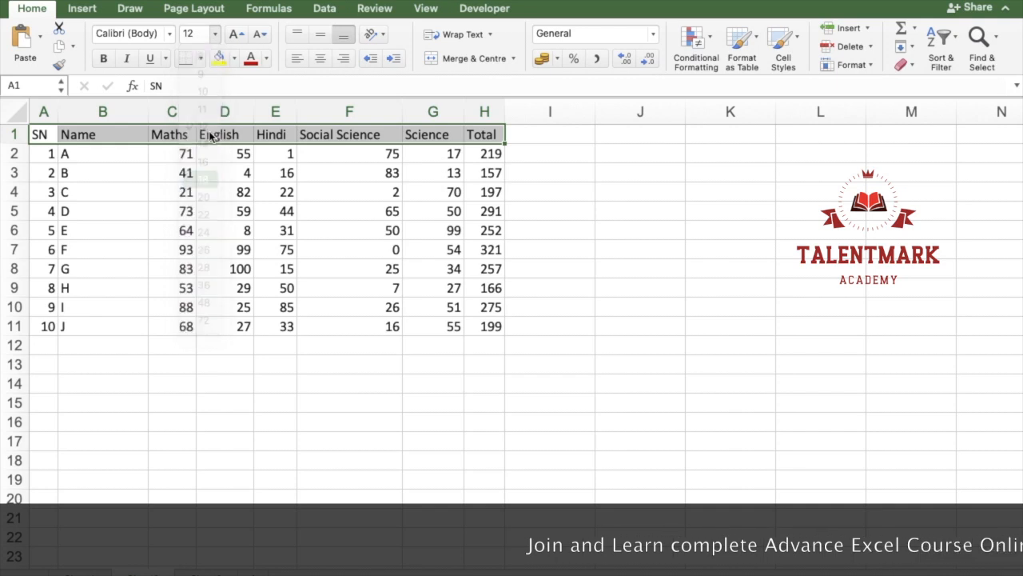
left_click(262, 36)
left_click(263, 35)
left_click(262, 35)
left_click(231, 35)
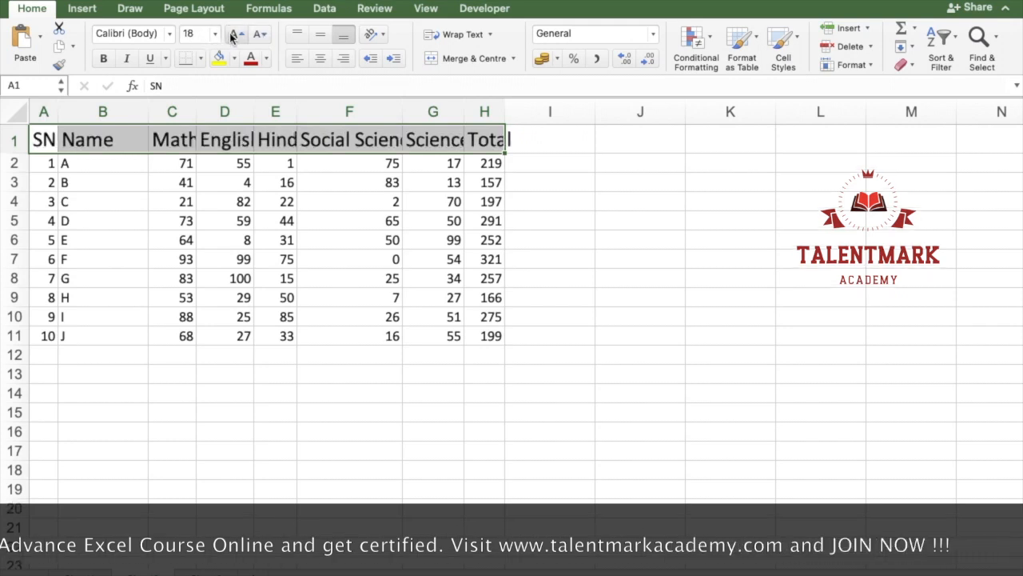
Step: Enlarge the header row font stepwise to 72, shrink it to 28 and enlarge it to 72 again
left_click(232, 35)
left_click(232, 35)
left_click(232, 35)
left_click(232, 35)
left_click(232, 35)
left_click(232, 35)
left_click(232, 35)
left_click(232, 36)
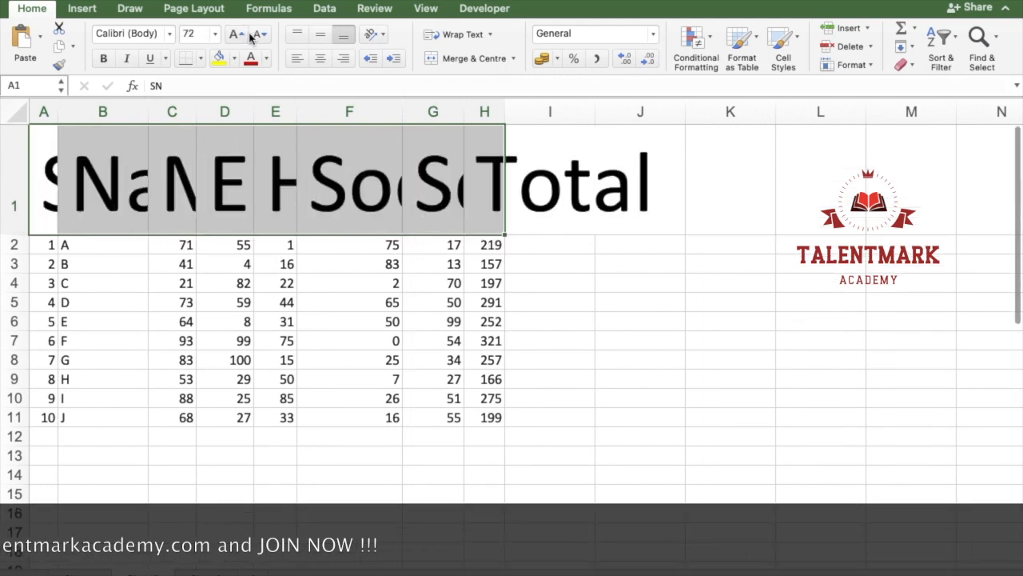
left_click(256, 36)
left_click(256, 35)
left_click(256, 35)
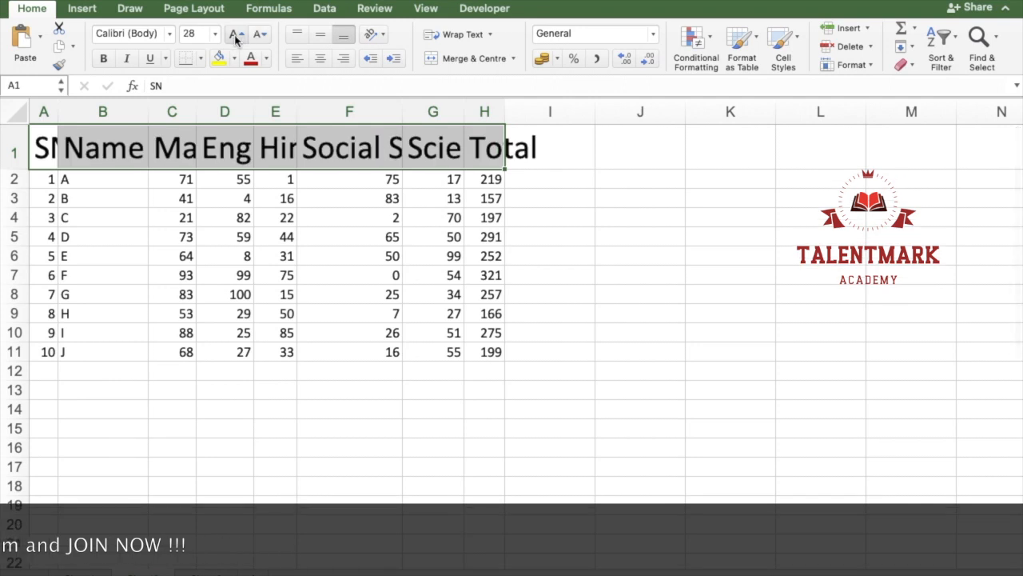
left_click(234, 35)
left_click(234, 35)
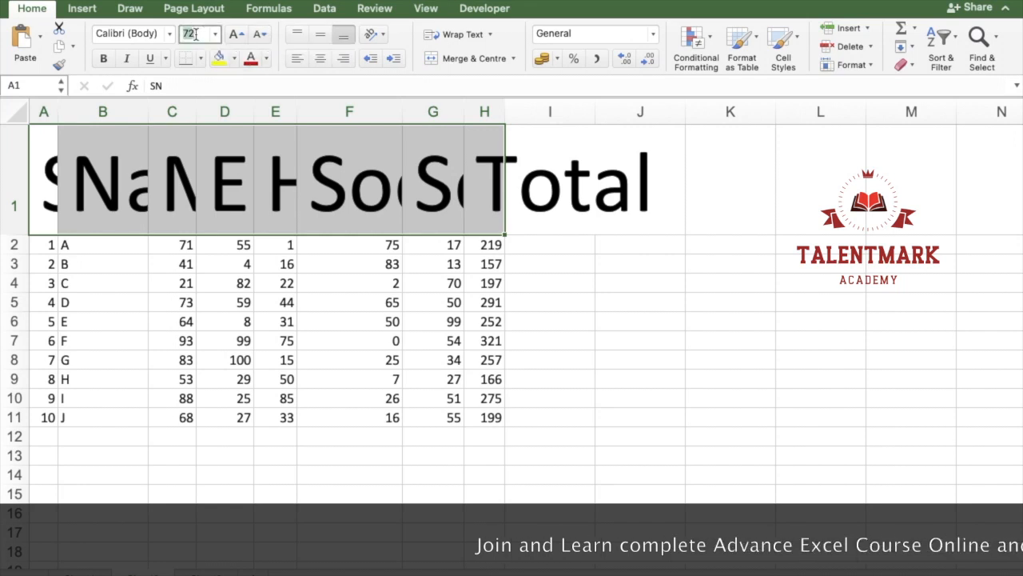
Step: Give the header row the custom font size 55, followed by the fractional size 55.5
key("Return")
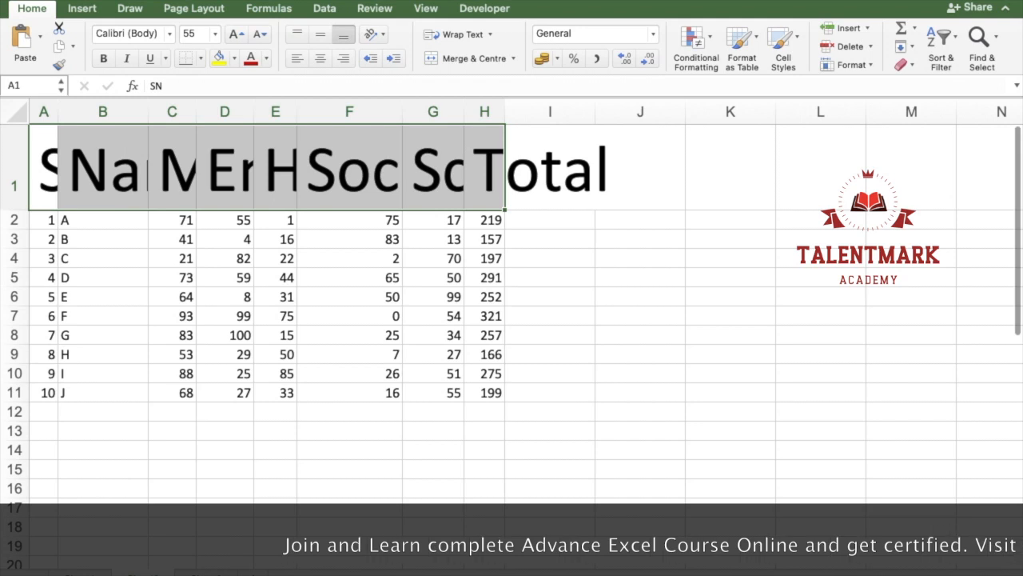
left_click(214, 34)
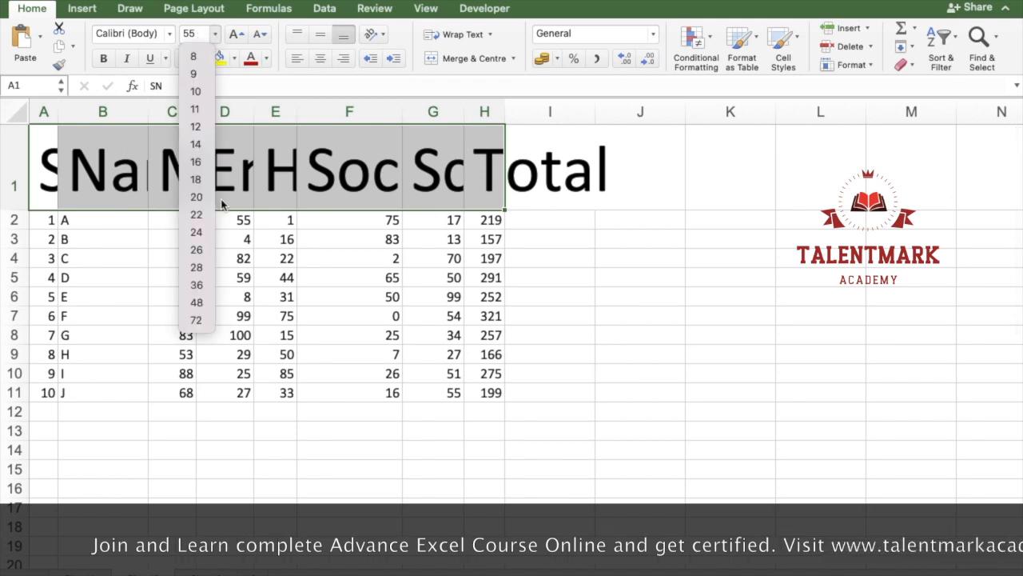
left_click(186, 34)
left_click(188, 38)
type("55.5")
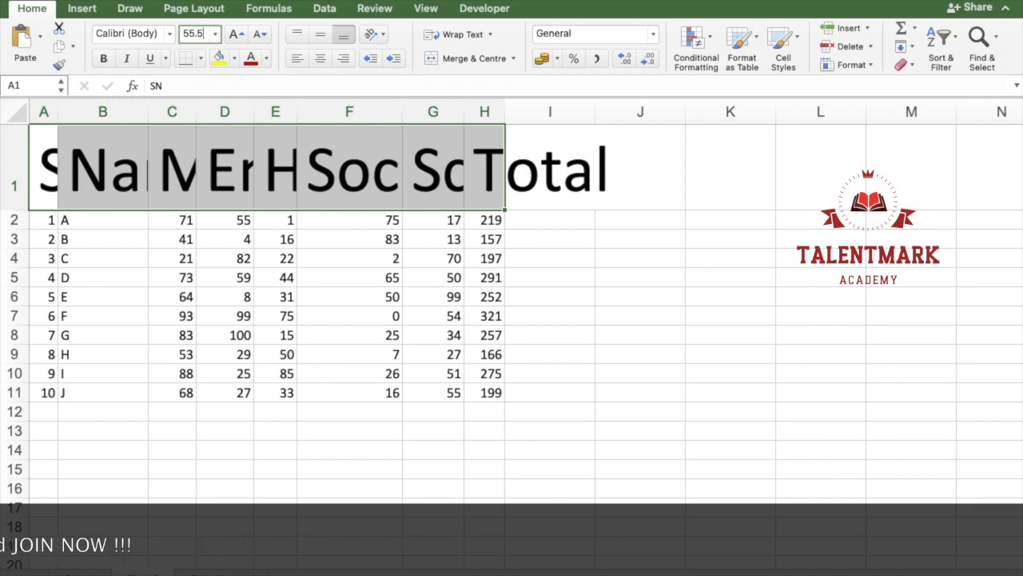
key("Return")
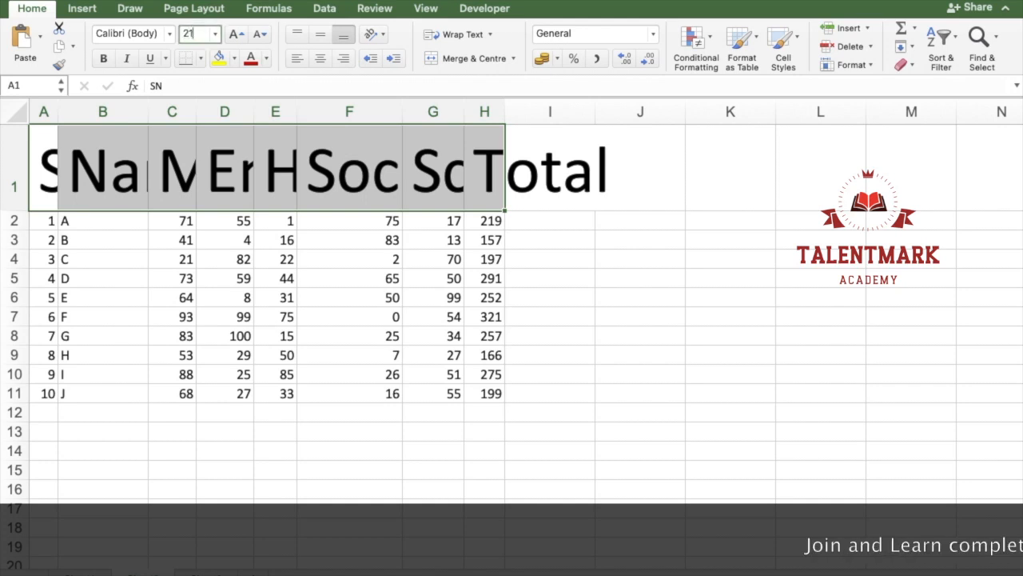
Step: Set the header row font size to 21 and auto-fit the widths of columns A to I
type("21")
key("Return")
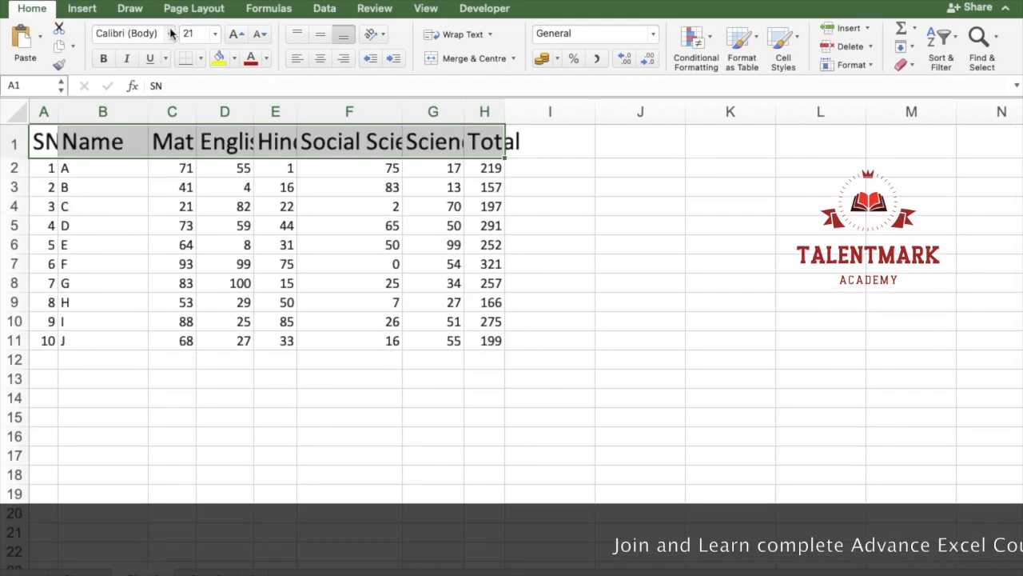
left_click_drag(47, 107, 550, 192)
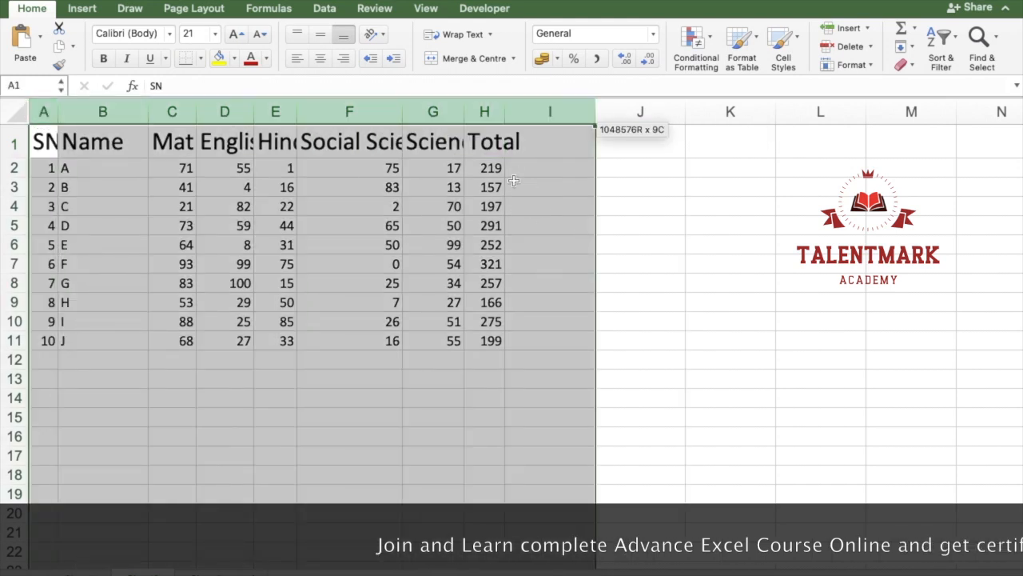
double_click(505, 112)
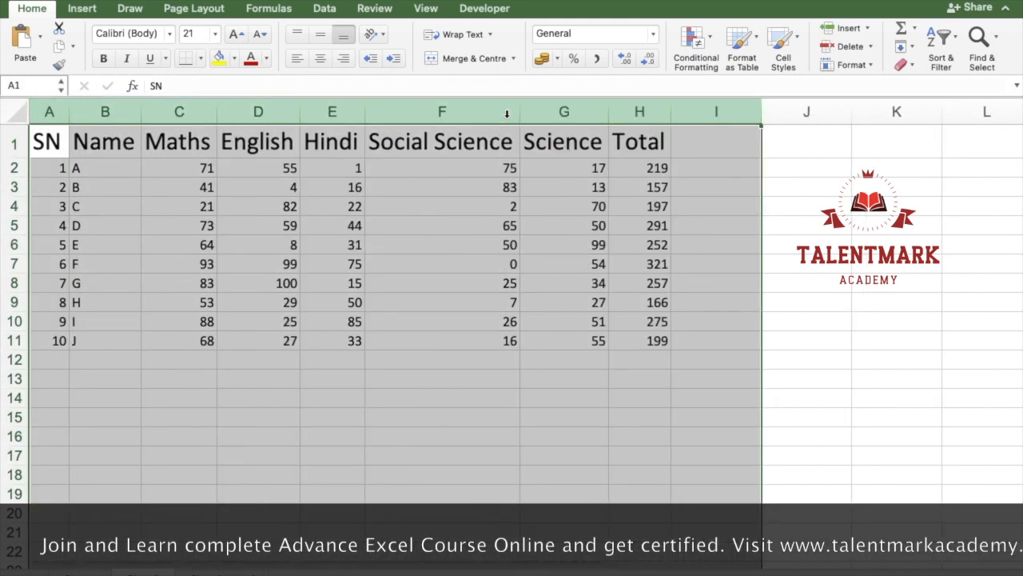
left_click(434, 152)
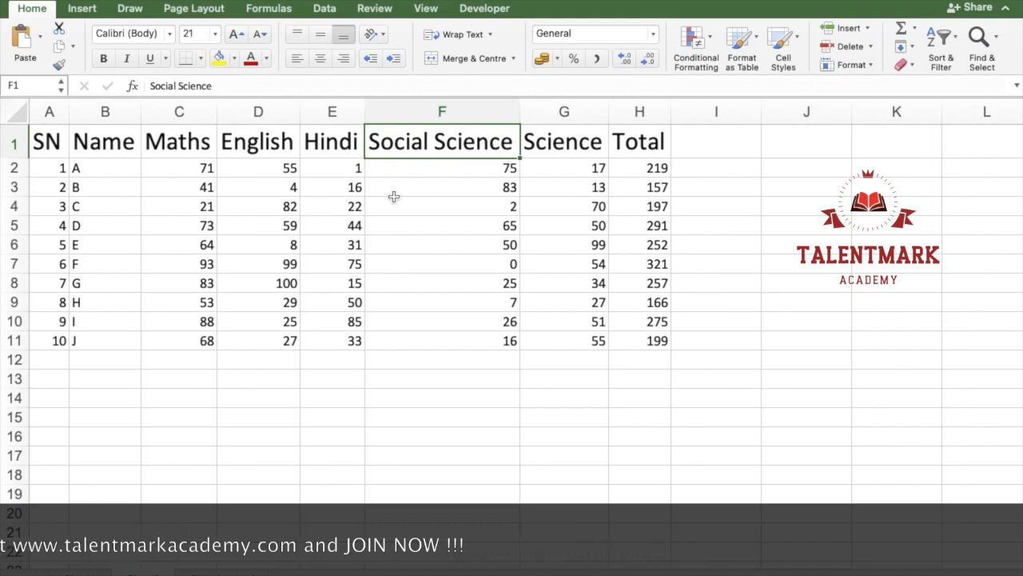
Step: Set the font size of the header row A1:H1 to 15 and auto-fit columns A to H
left_click_drag(49, 136, 543, 80)
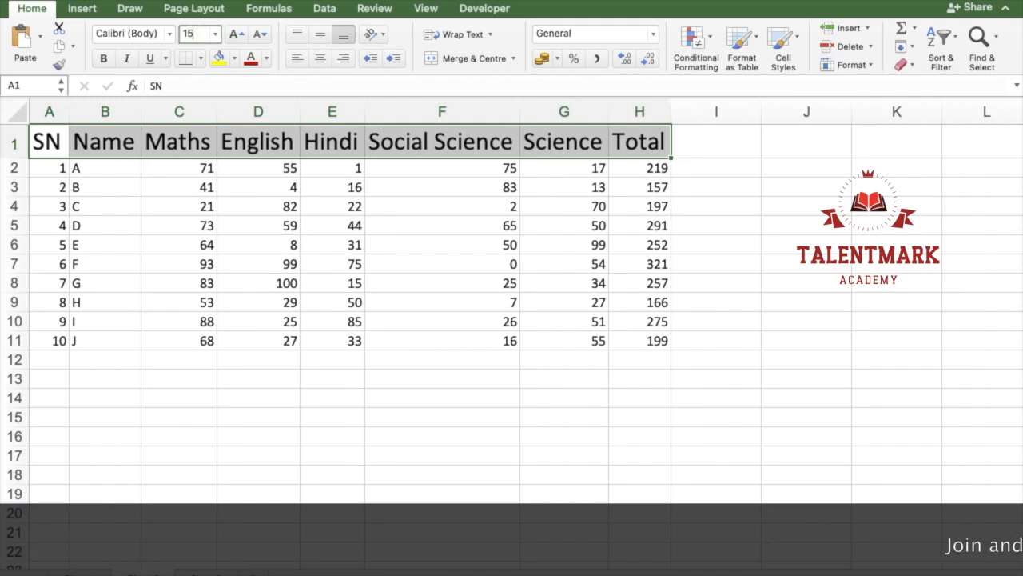
type("15")
key("Return")
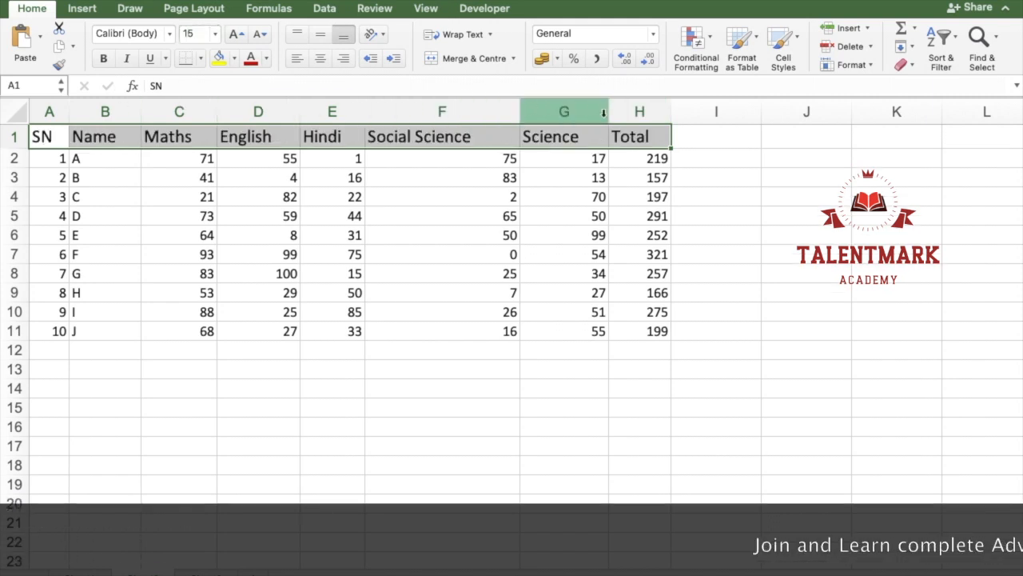
left_click_drag(636, 112, 36, 112)
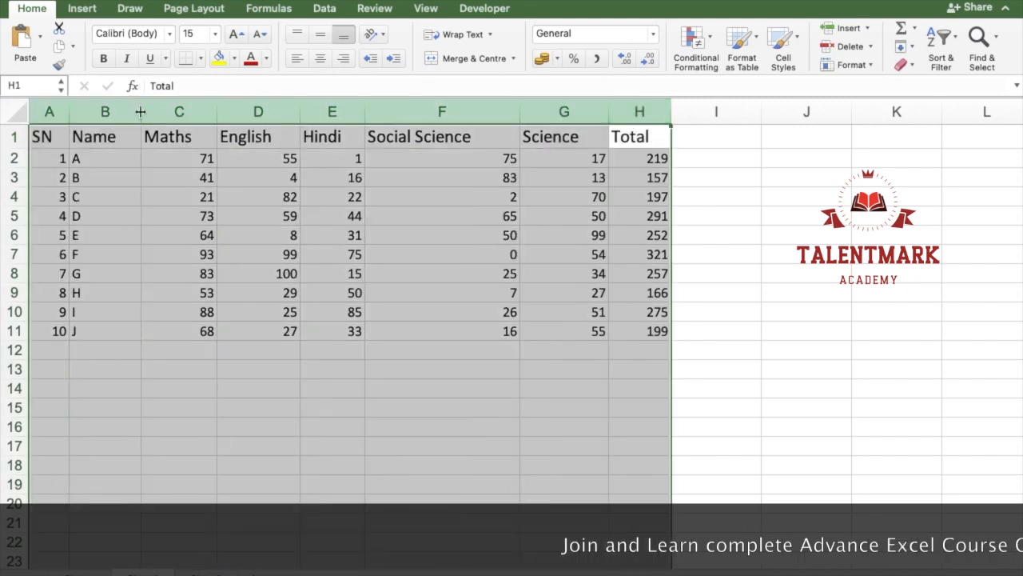
double_click(140, 111)
Step: Wrap the text of the Social Science header in F1, narrow column F and auto-fit the height of row 1
left_click(330, 158)
left_click(343, 135)
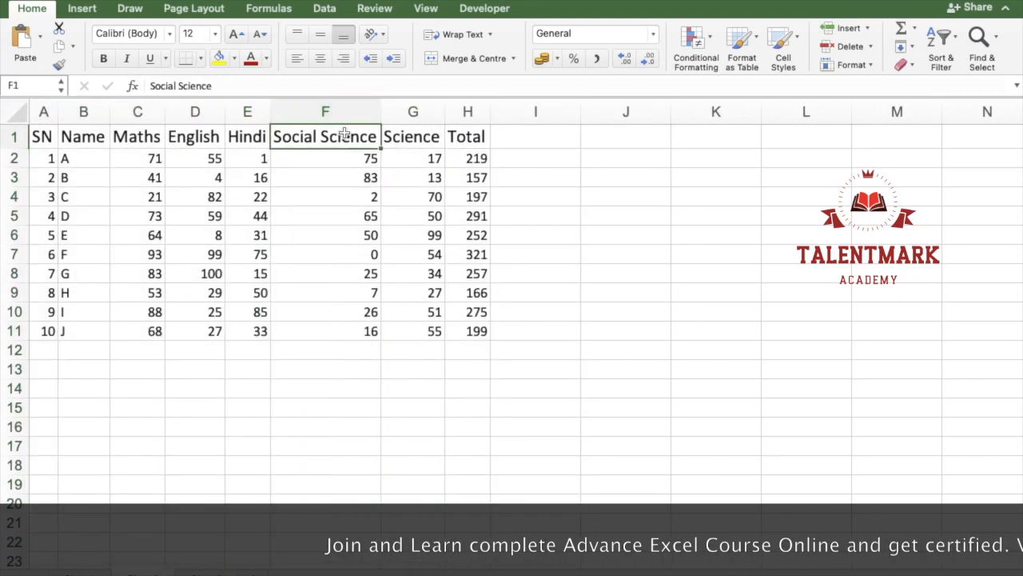
left_click(472, 35)
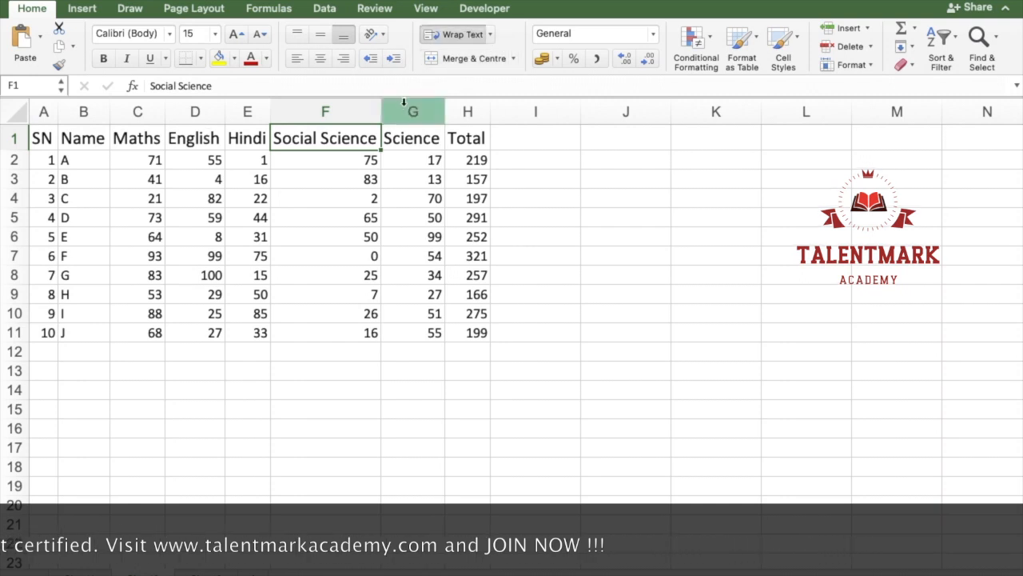
left_click_drag(381, 112, 342, 112)
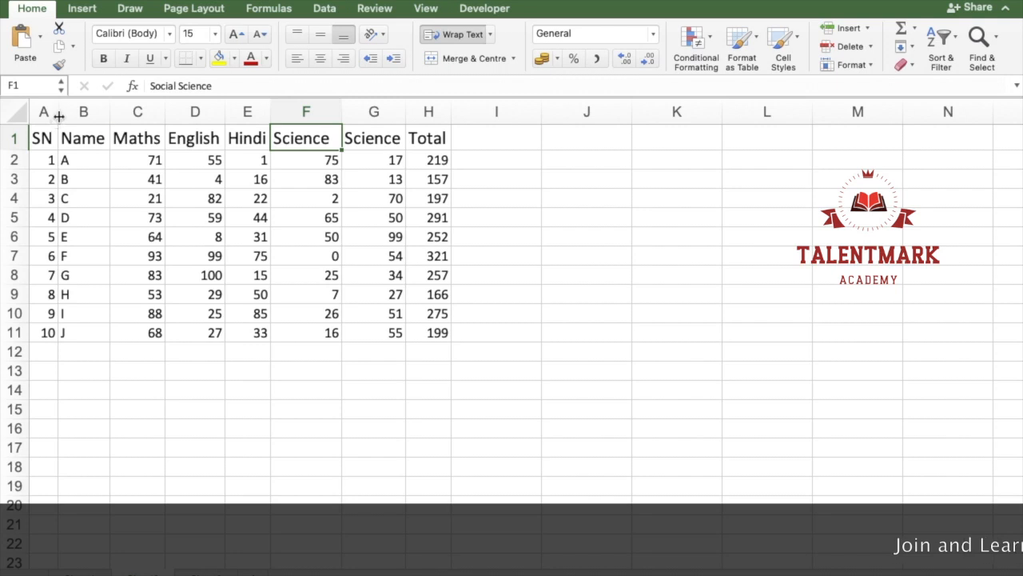
double_click(16, 150)
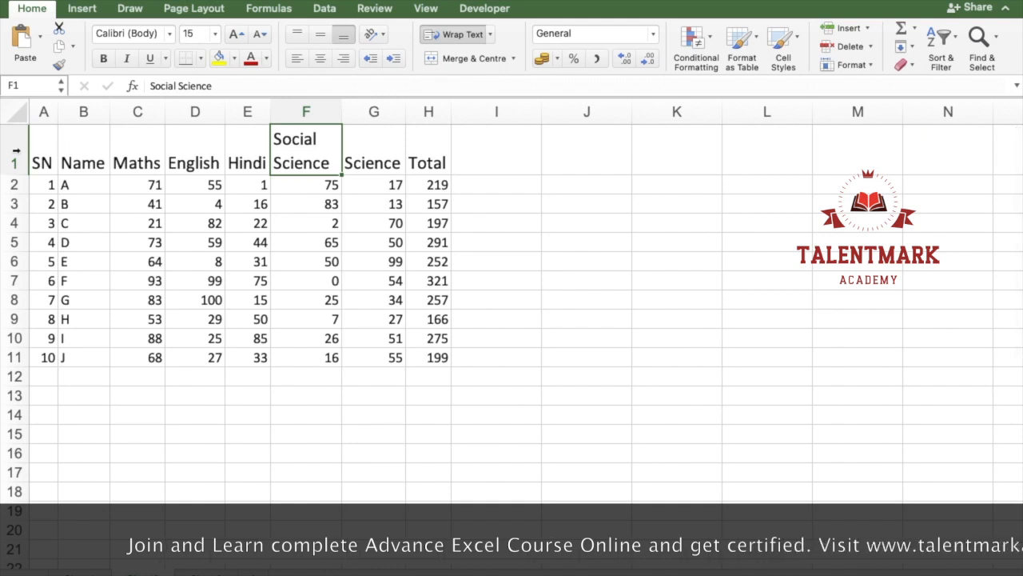
Step: Narrow column F until the wrapped header breaks within words, then widen it to two lines, auto-fitting row 1 after each change
left_click_drag(343, 109, 301, 114)
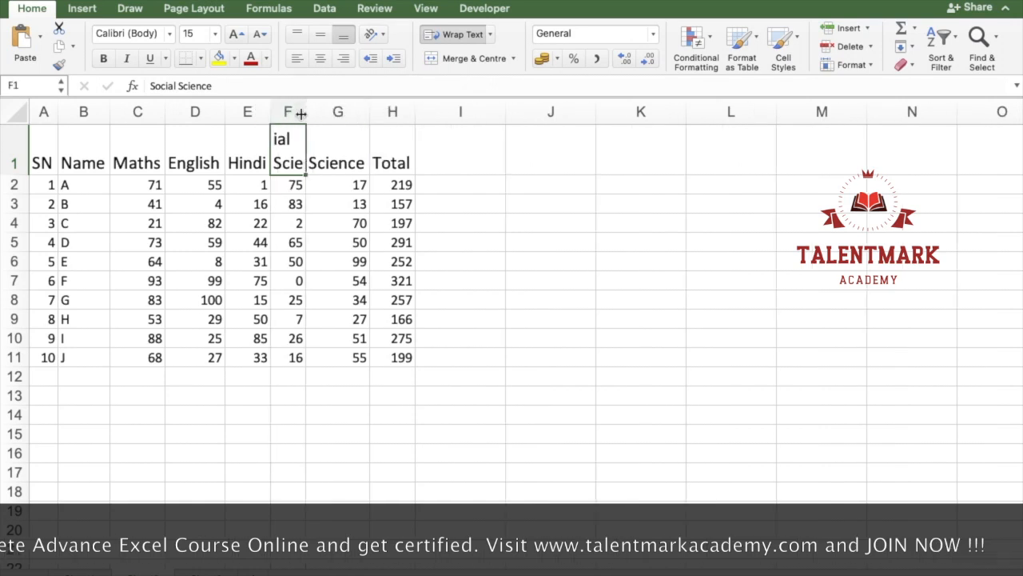
double_click(14, 173)
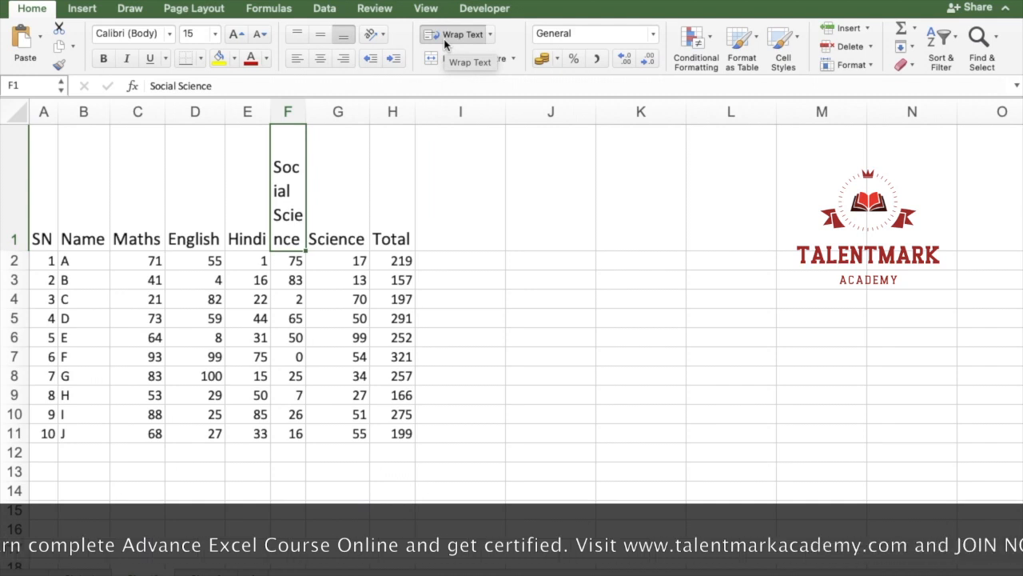
left_click_drag(307, 111, 331, 112)
double_click(19, 249)
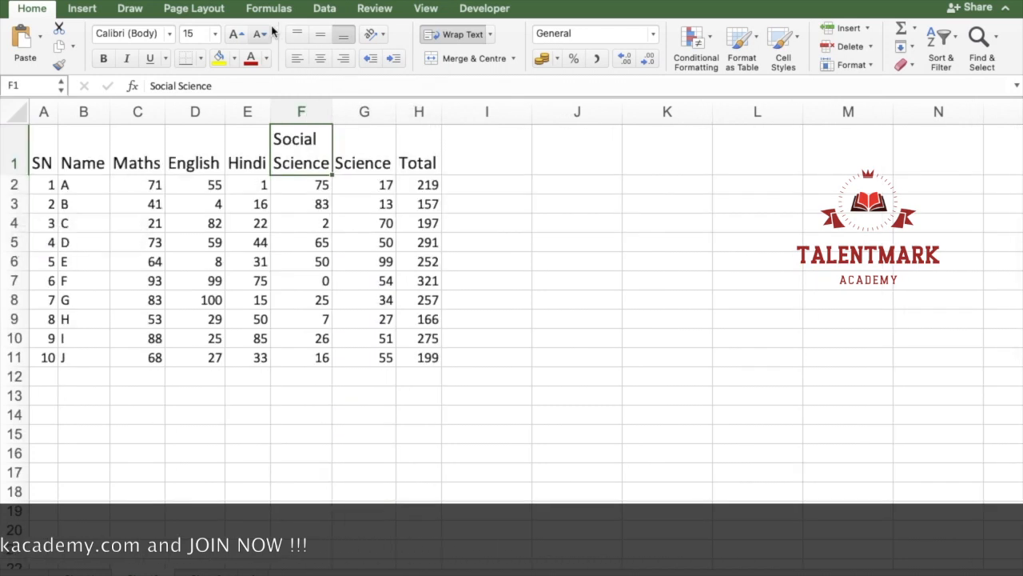
Step: Try top, middle and bottom vertical alignment on the header row A1:H1, finishing with bottom alignment
left_click_drag(51, 144, 405, 154)
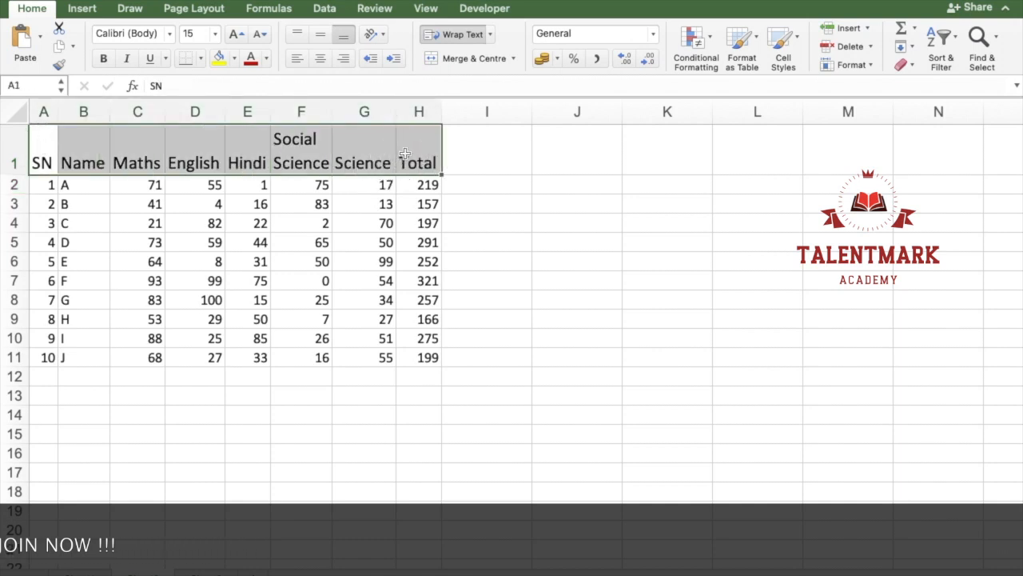
left_click(296, 32)
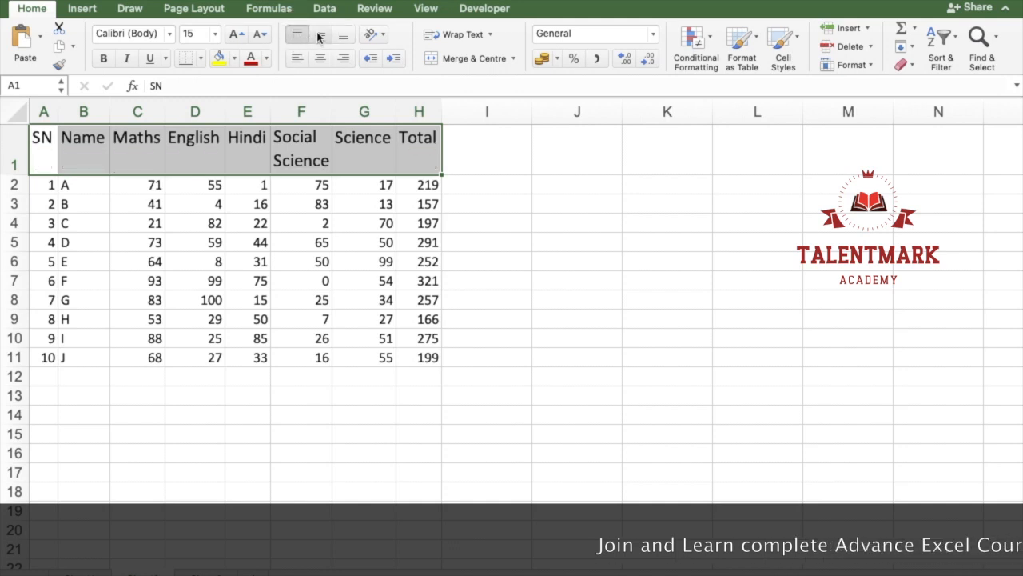
left_click(319, 37)
left_click(343, 37)
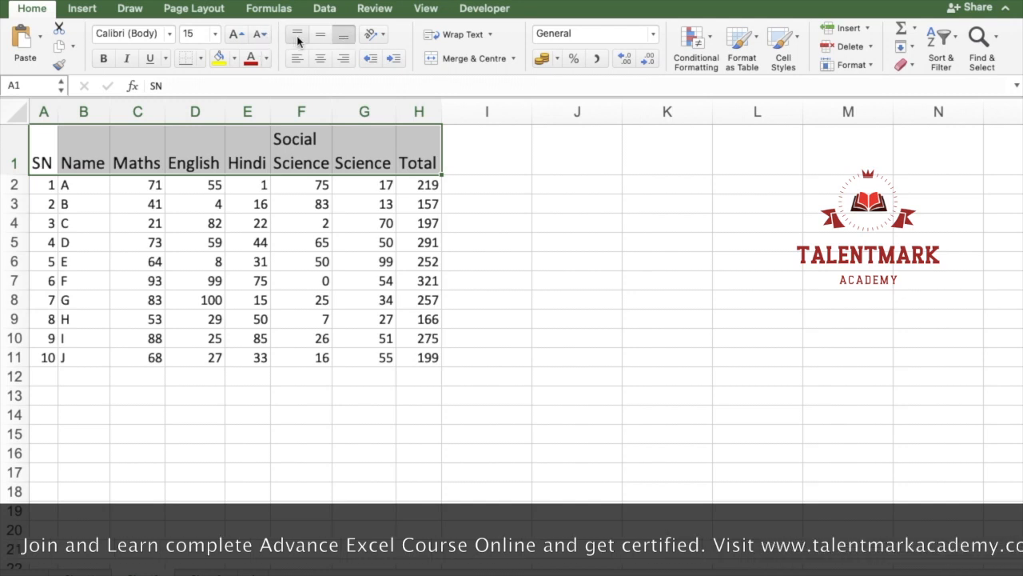
left_click(315, 37)
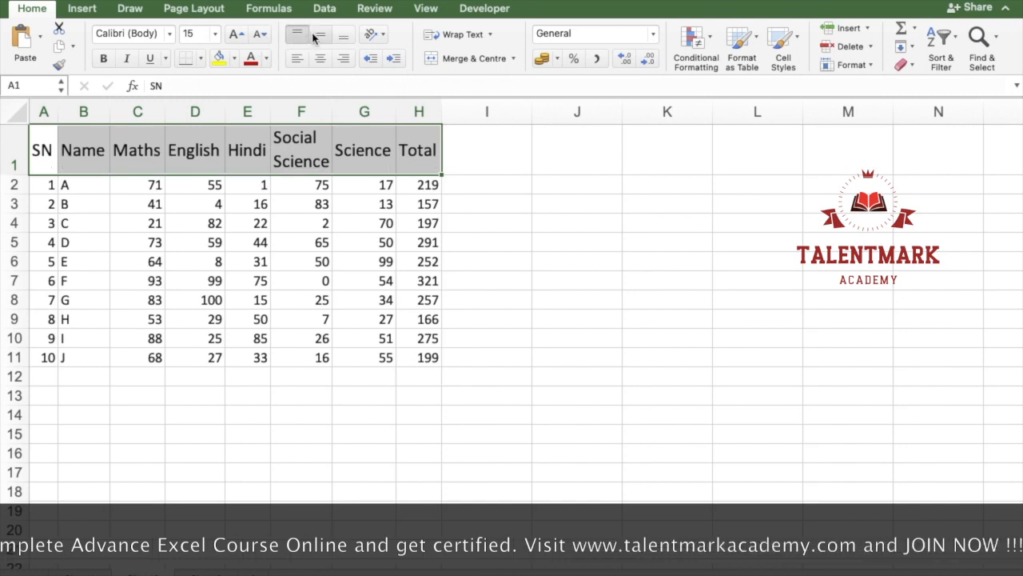
left_click(347, 38)
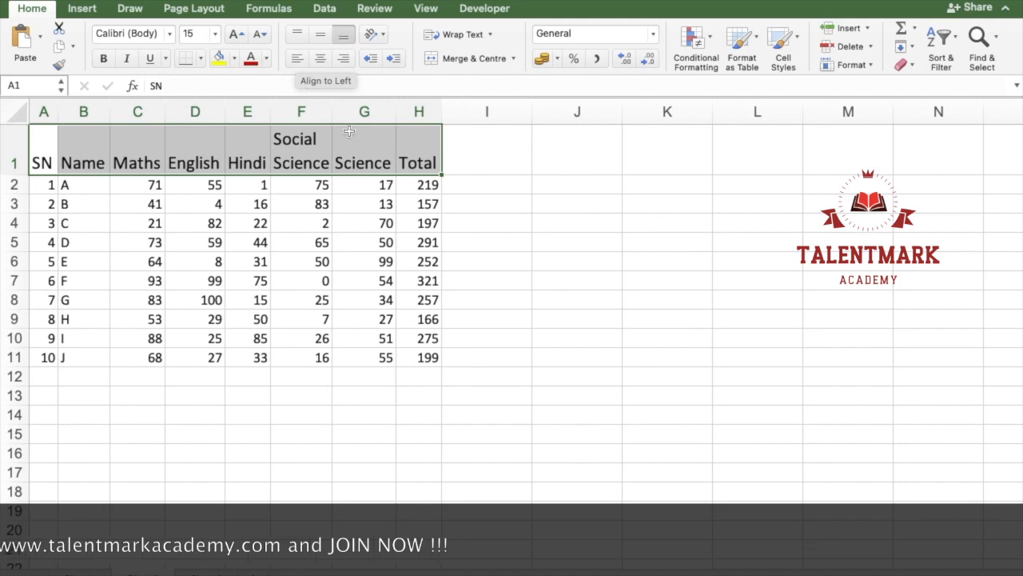
Step: Widen column F slightly and try centre, right and left text alignment on the header row, finishing with right alignment
left_click_drag(332, 111, 352, 112)
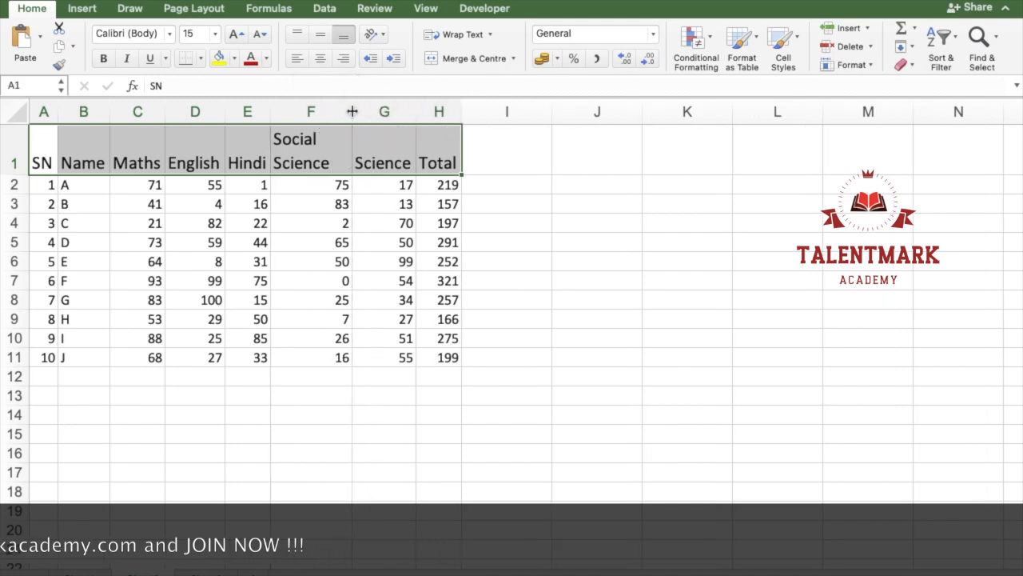
left_click(321, 59)
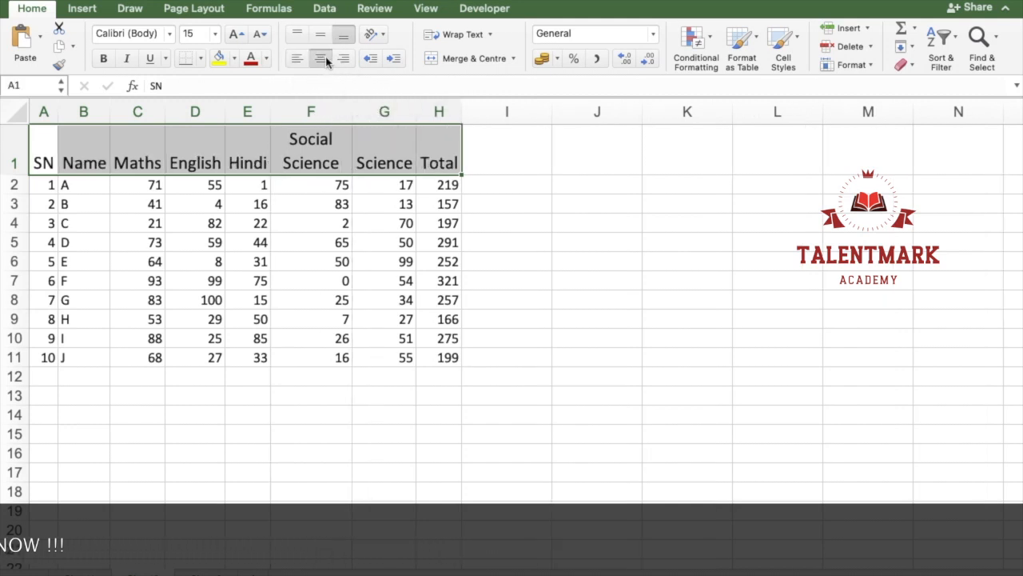
left_click(343, 59)
left_click(304, 61)
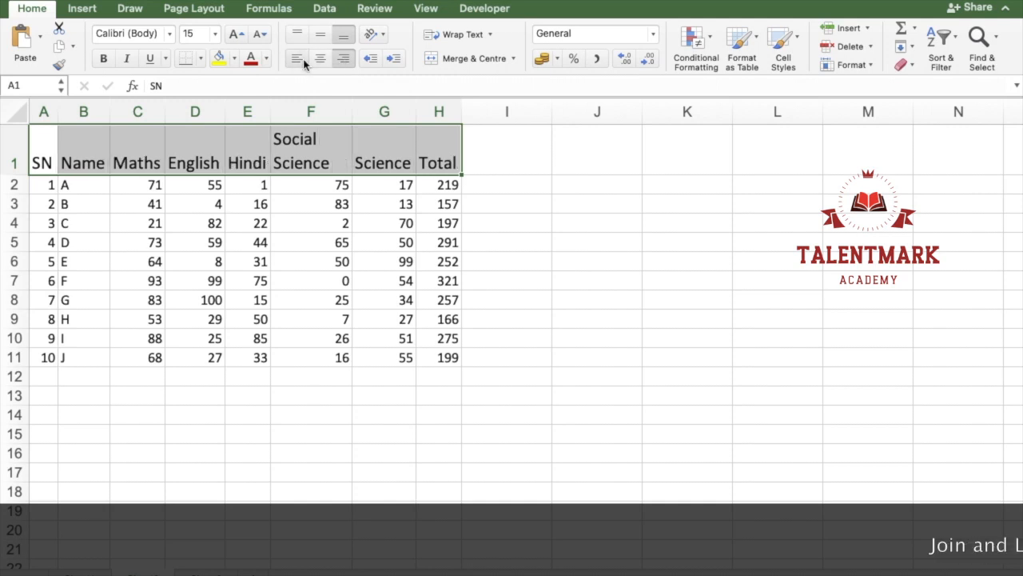
left_click(320, 61)
left_click(344, 60)
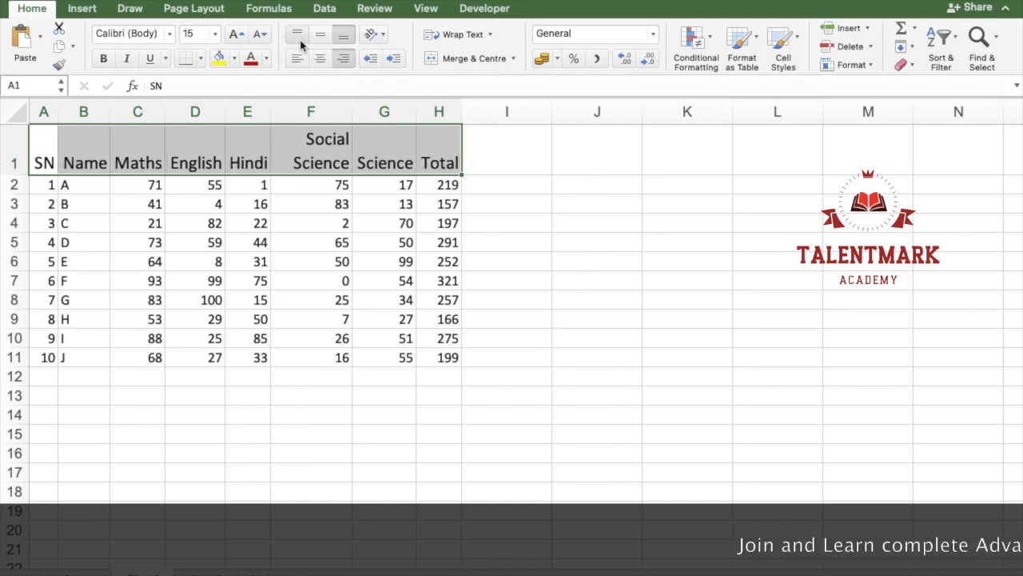
Step: Try the header row's top, middle and bottom alignments again, then centre its text both horizontally and vertically
left_click(297, 36)
left_click(314, 36)
left_click(341, 36)
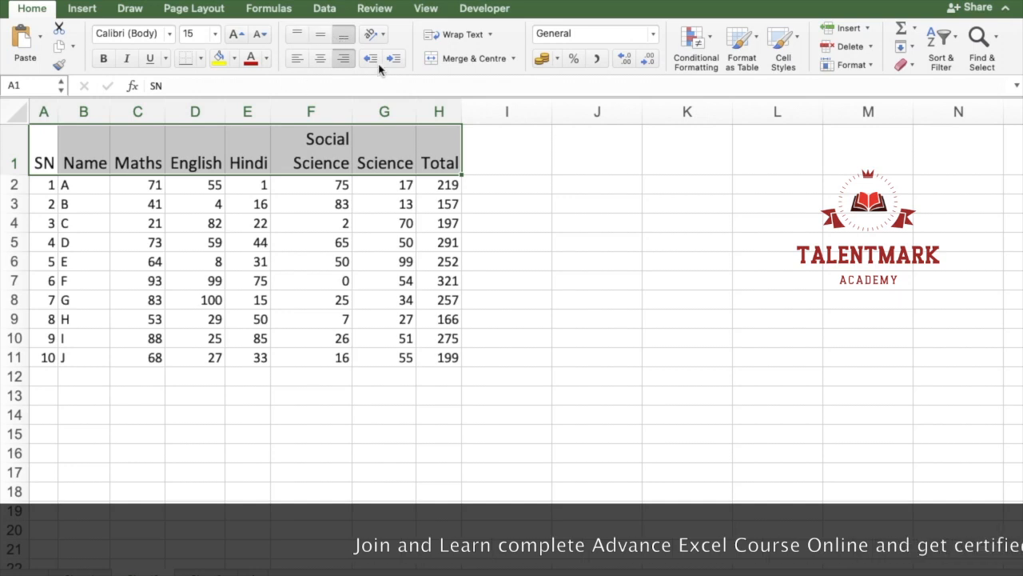
left_click(321, 60)
left_click(322, 36)
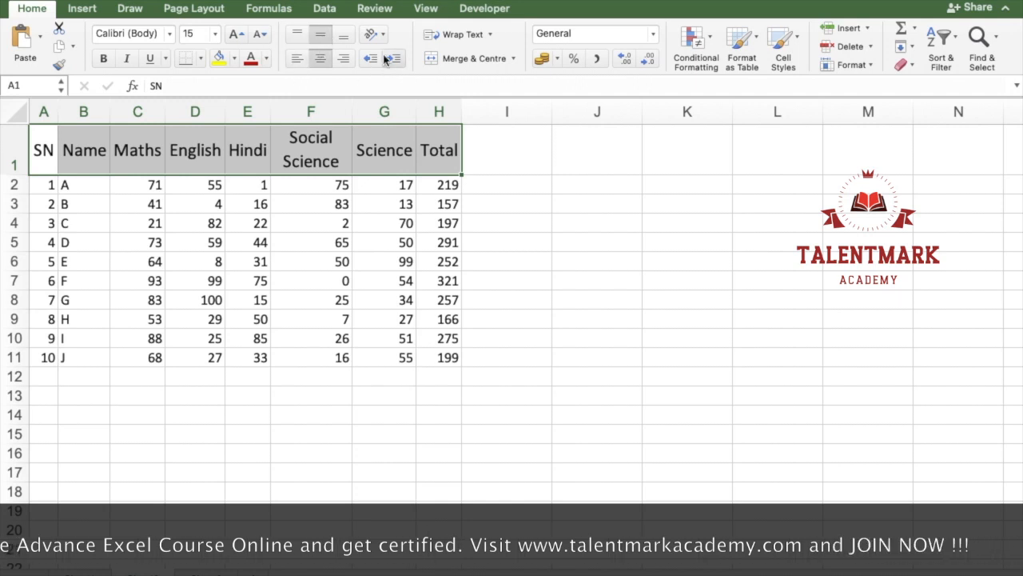
Step: Make the header row A1:H1 bold, italic and underlined
left_click(104, 58)
left_click(126, 58)
left_click(149, 58)
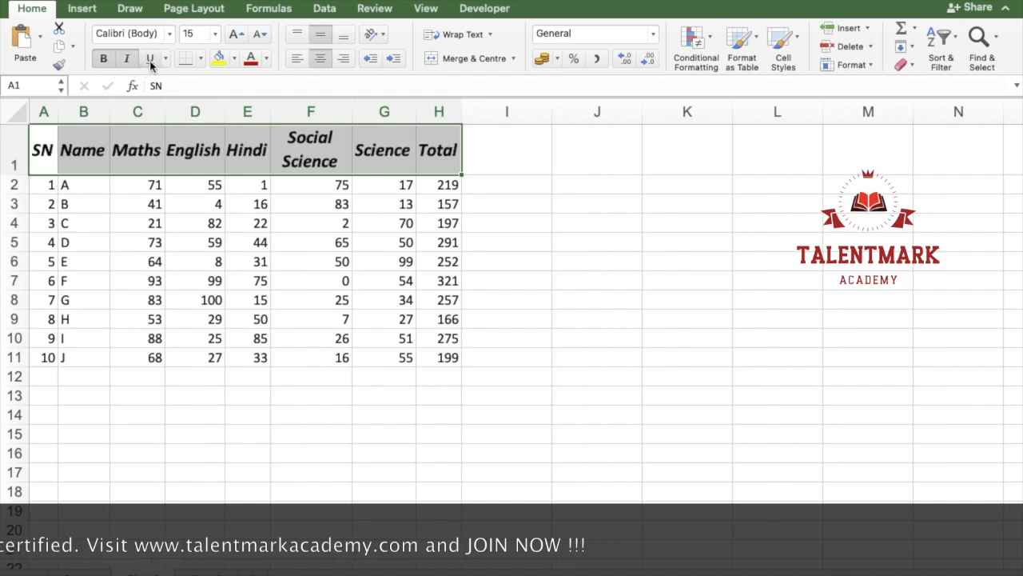
left_click(150, 59)
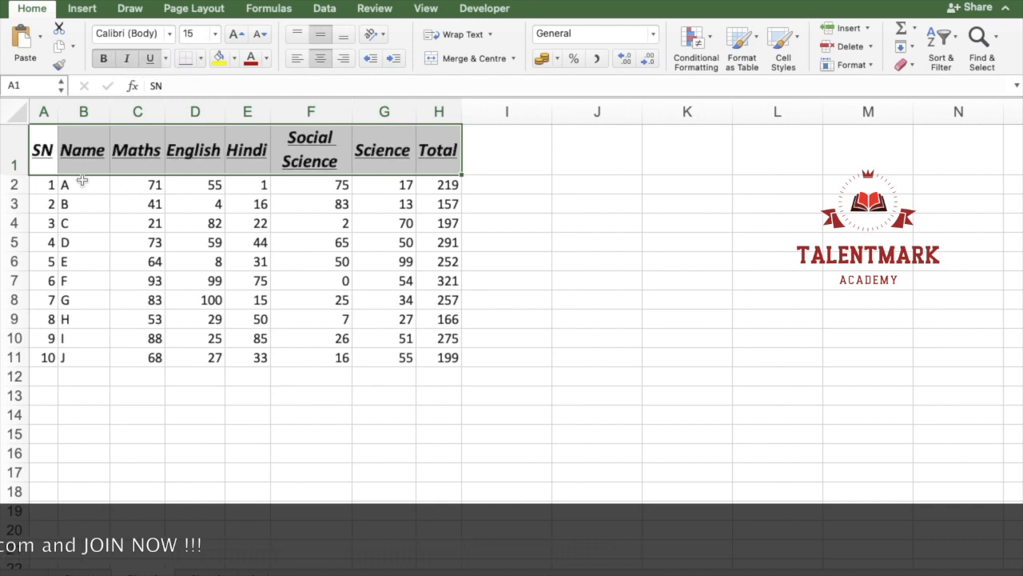
Step: Apply All Borders to the whole marks table A1:H11
left_click(202, 62)
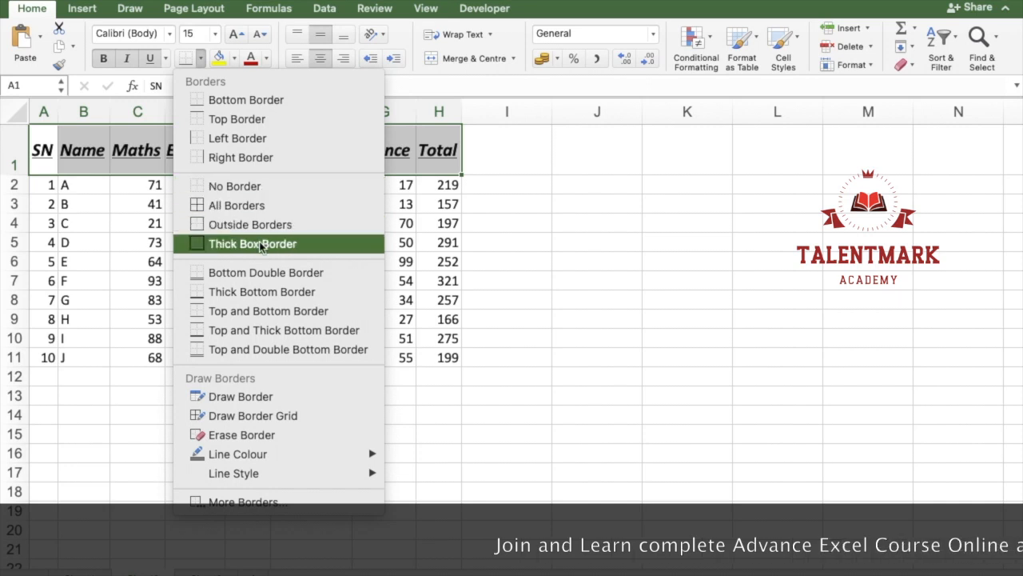
left_click(65, 183)
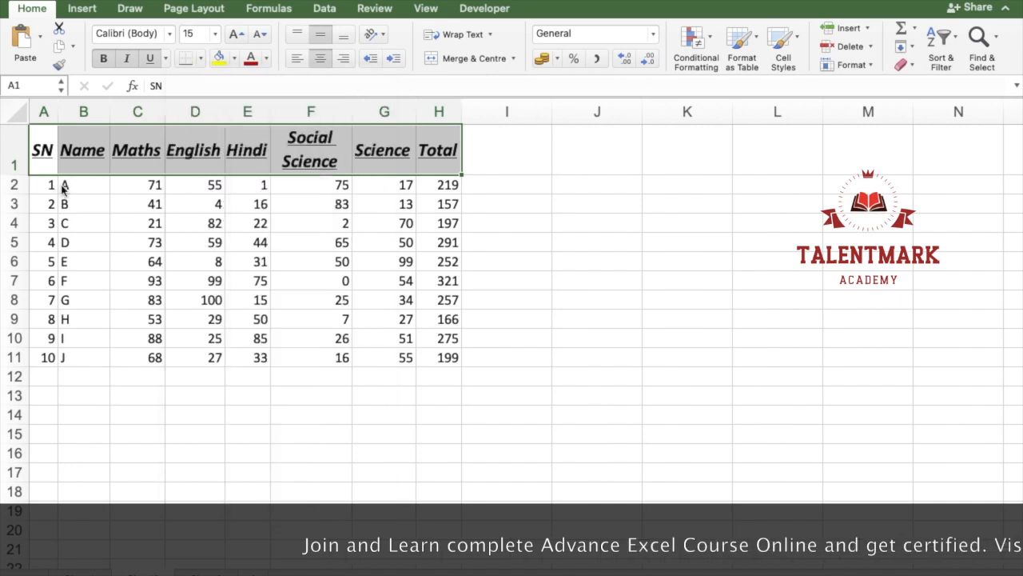
left_click(39, 150)
left_click_drag(39, 150, 404, 287)
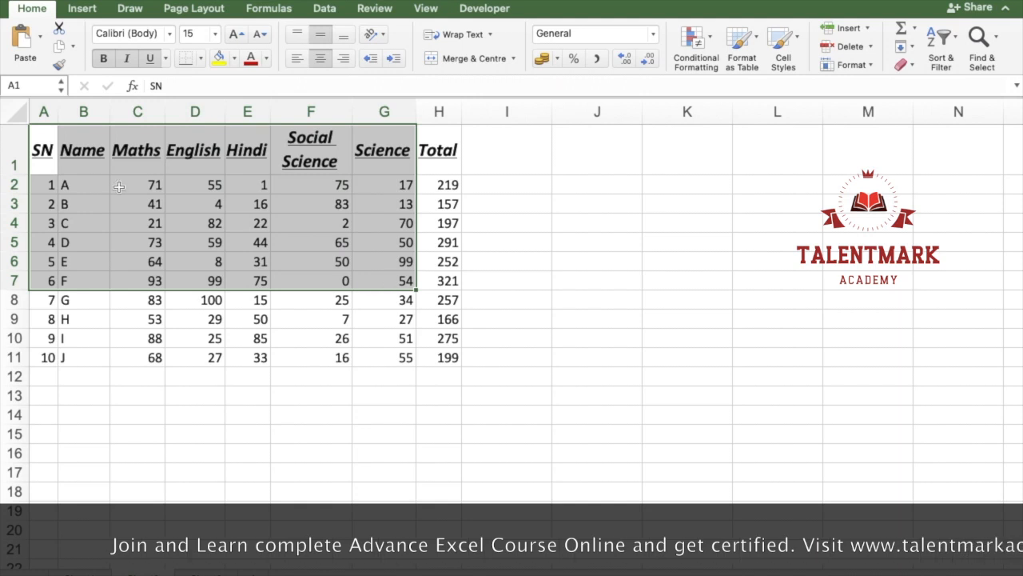
left_click(44, 161)
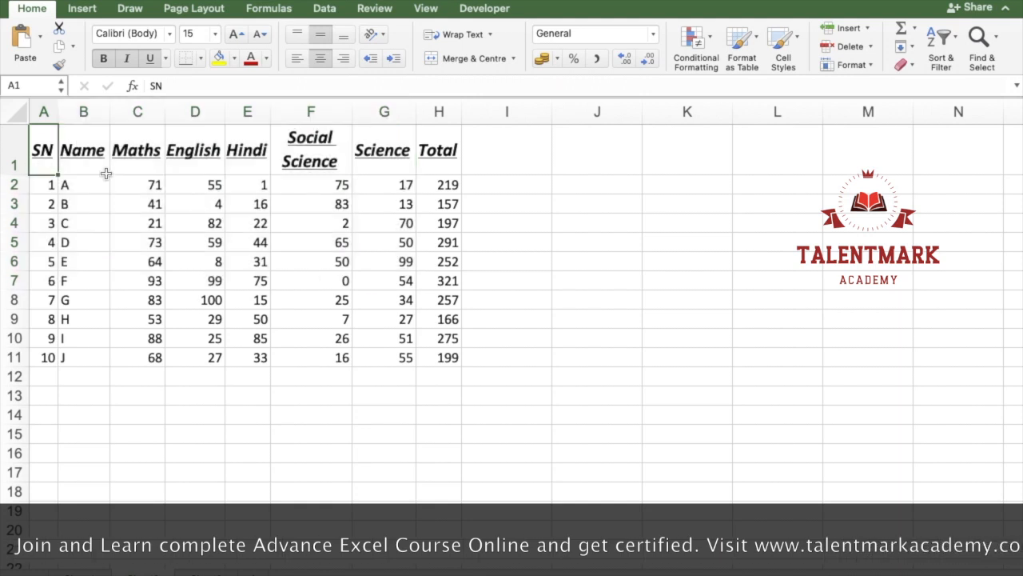
left_click(449, 359, "shift")
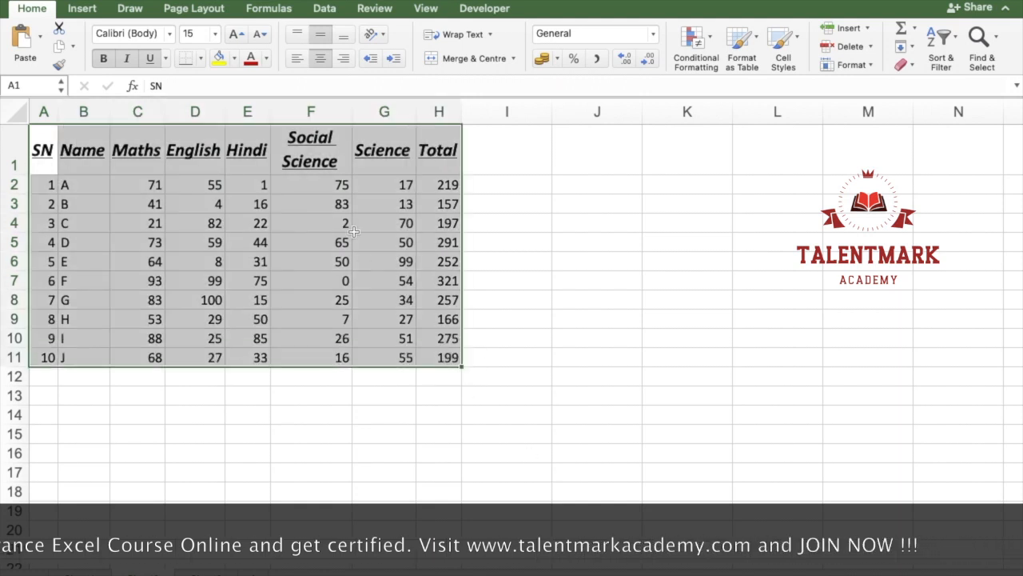
left_click(199, 58)
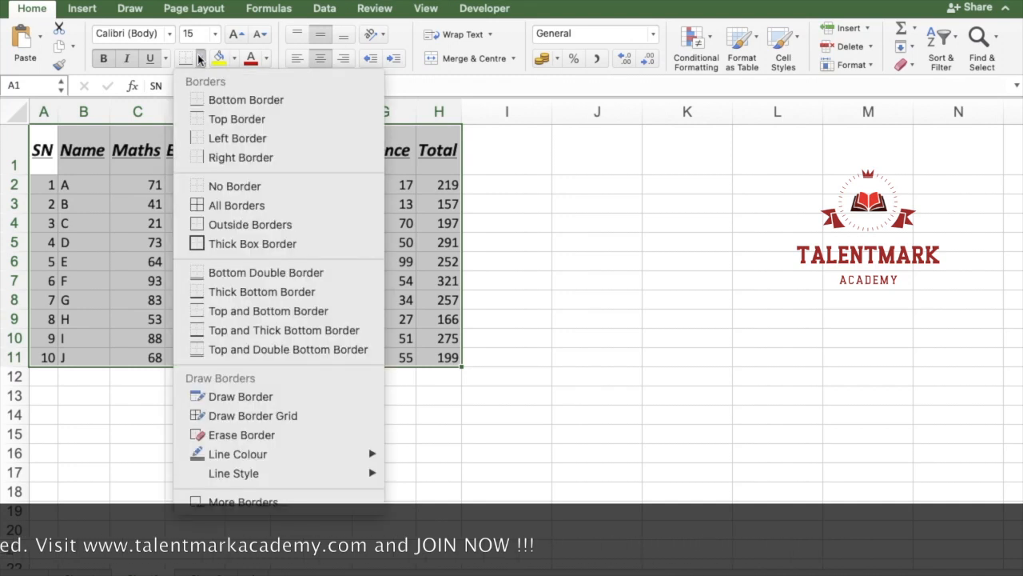
left_click(257, 211)
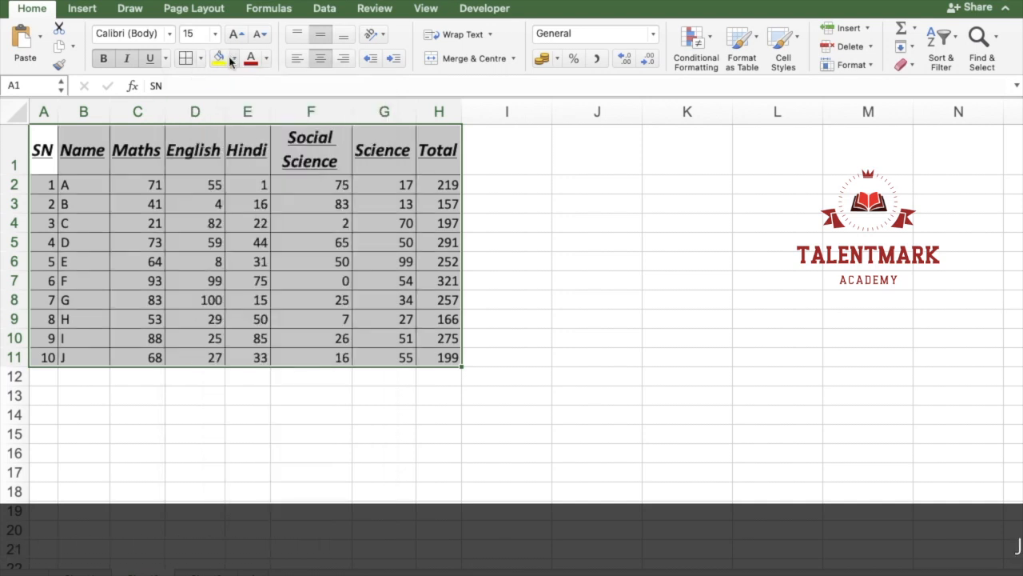
Step: Fill the header row A1:H1 with the dark blue-grey theme colour and make its text white
left_click_drag(31, 165, 428, 97)
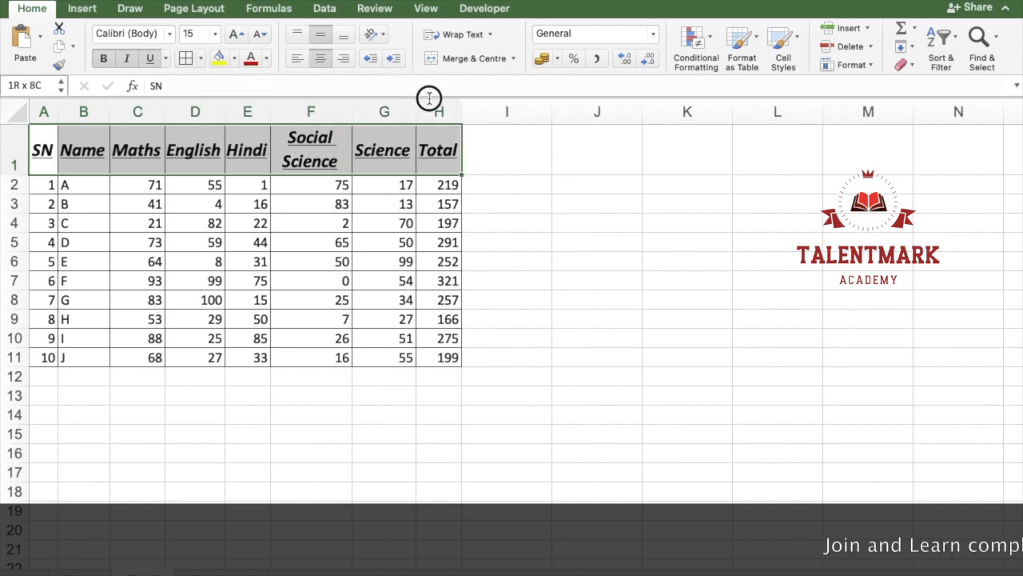
left_click(235, 58)
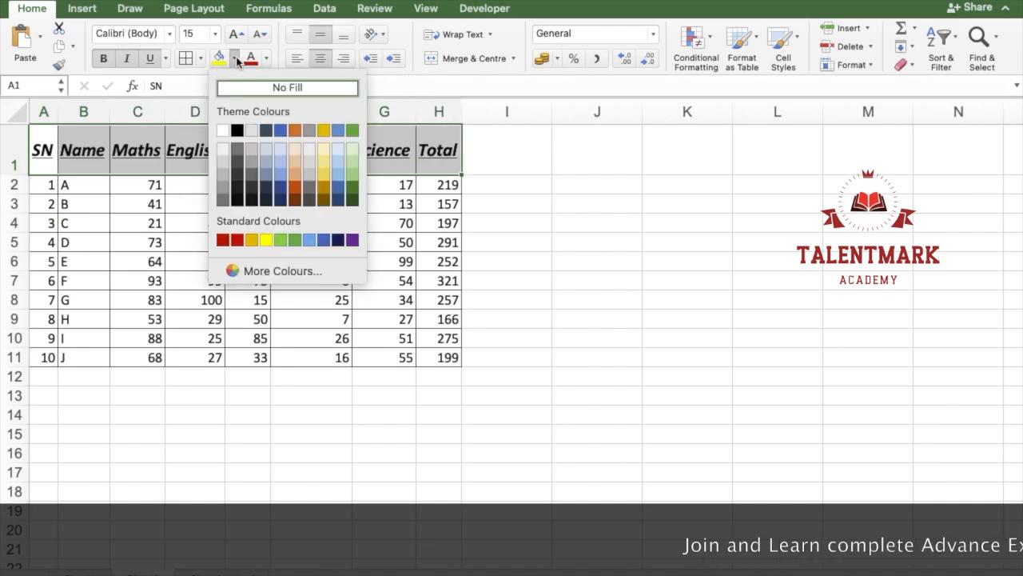
left_click(266, 130)
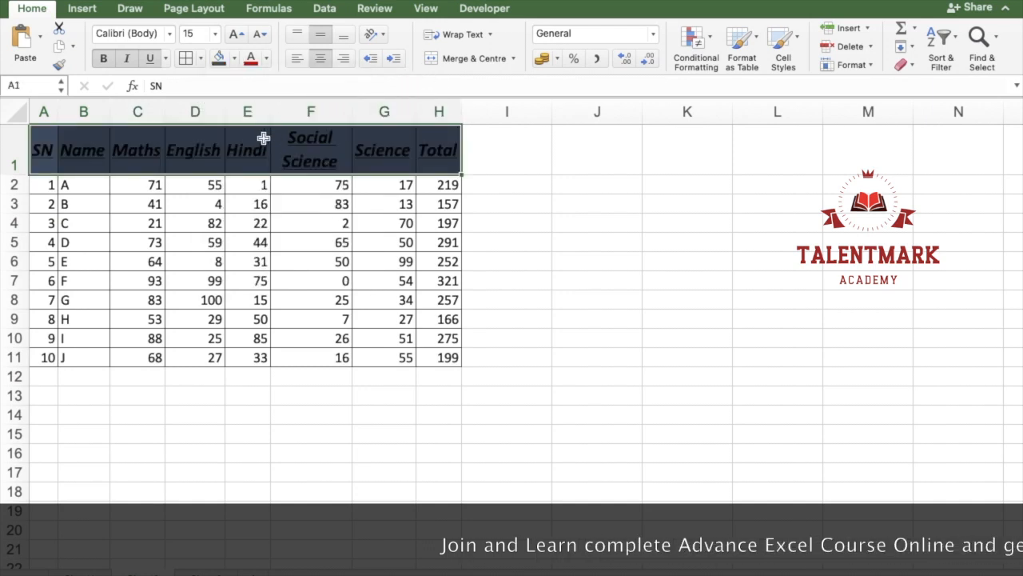
left_click(267, 63)
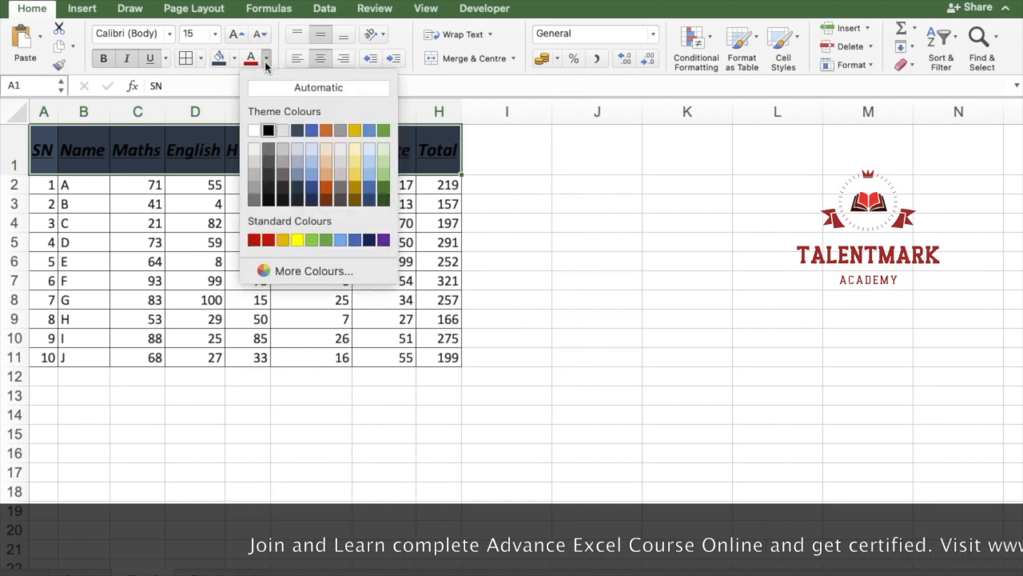
left_click(253, 130)
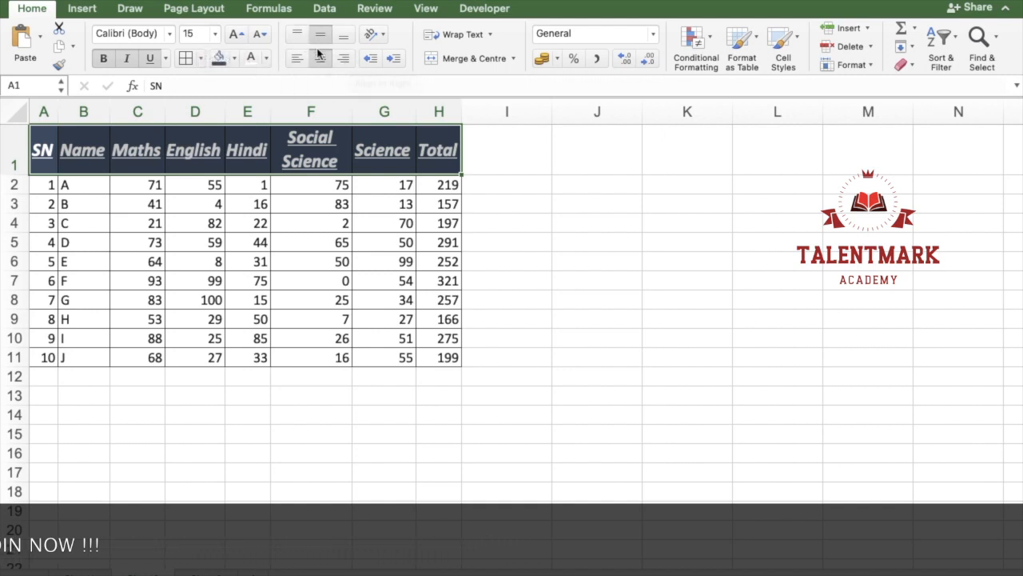
Step: Try the Vertical Text orientation on the header row, then undo it
left_click(382, 34)
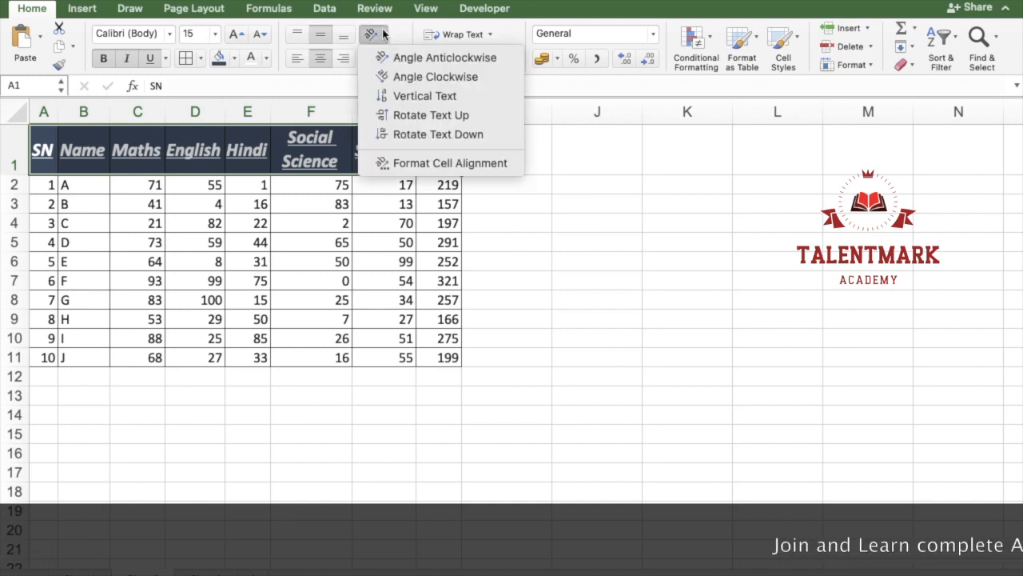
left_click(400, 96)
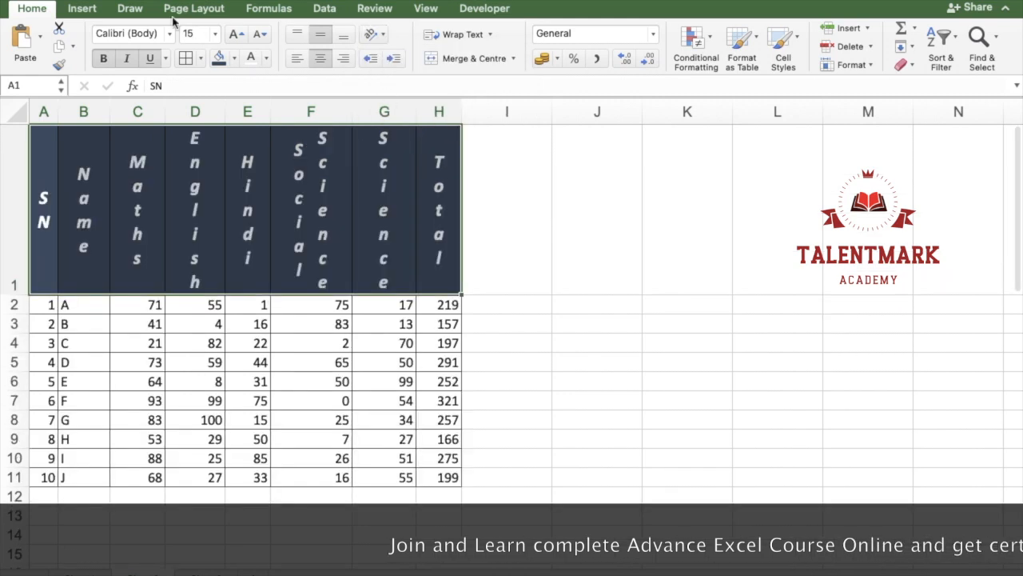
key("ctrl+z")
Step: Try the Angle Clockwise and Angle Anticlockwise text orientations on the header row A1:H1
left_click(379, 36)
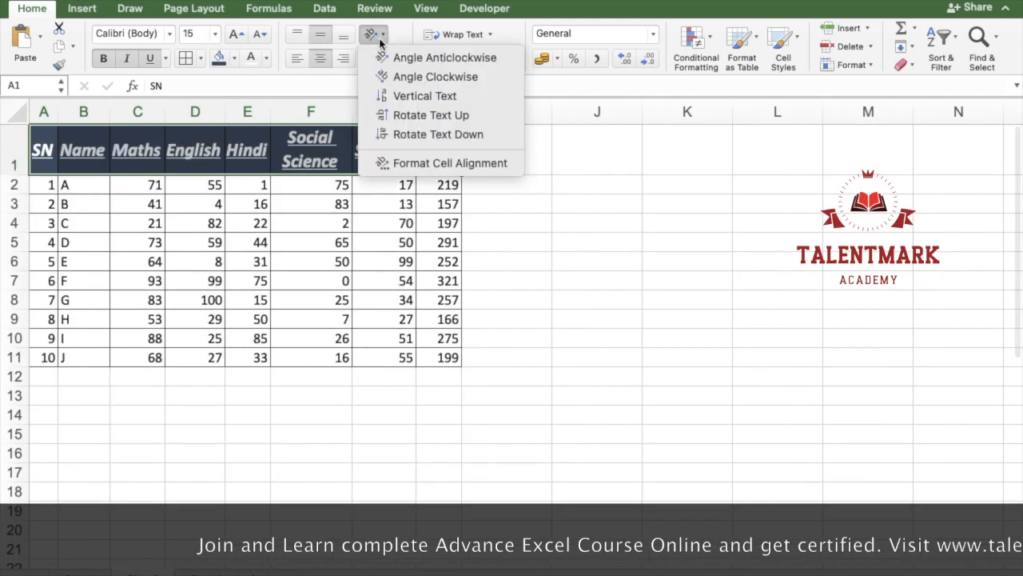
left_click(386, 77)
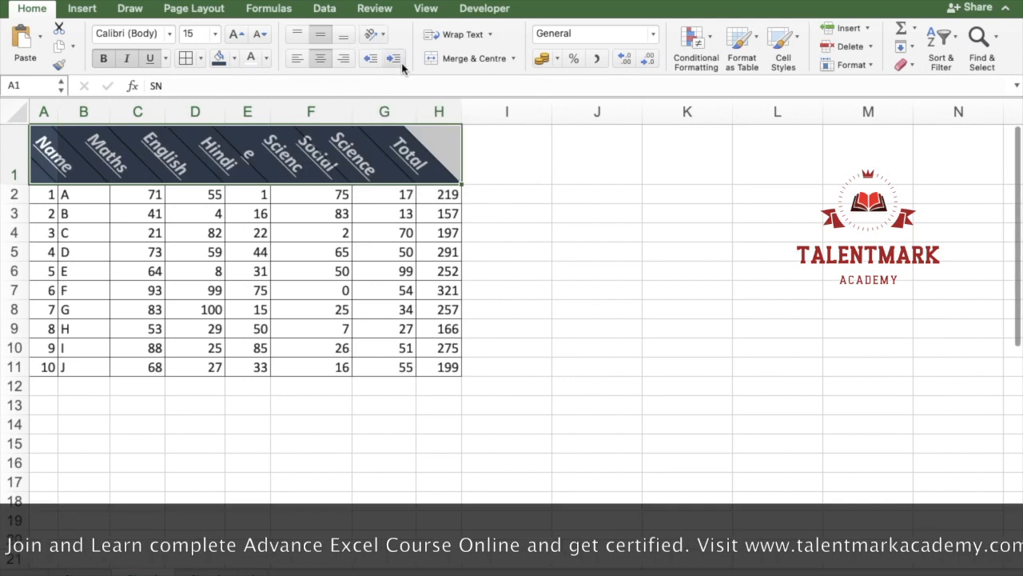
left_click(377, 35)
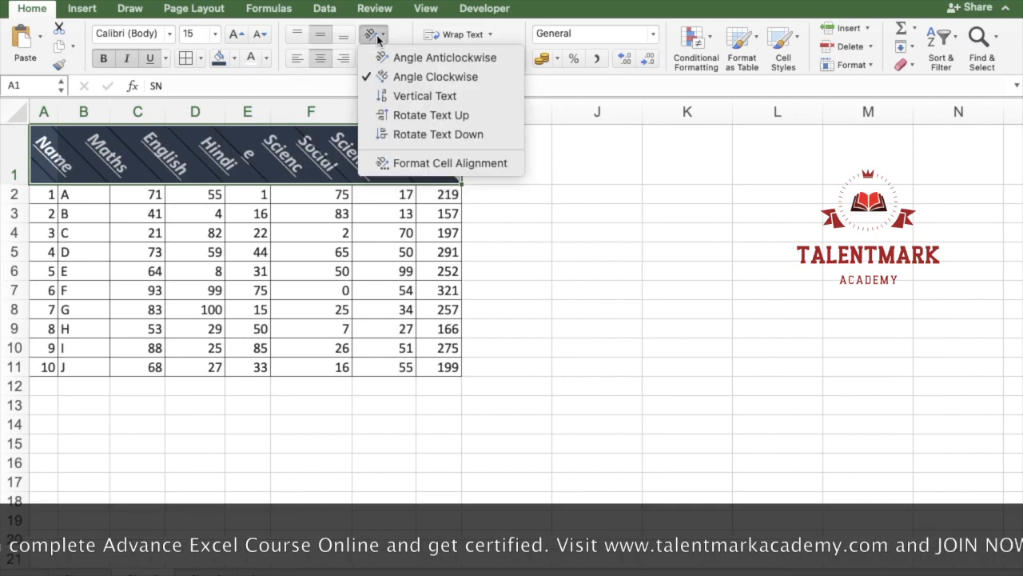
left_click(422, 57)
Step: Try the Angle Anticlockwise orientation on cell G4, and undo it
left_click(364, 231)
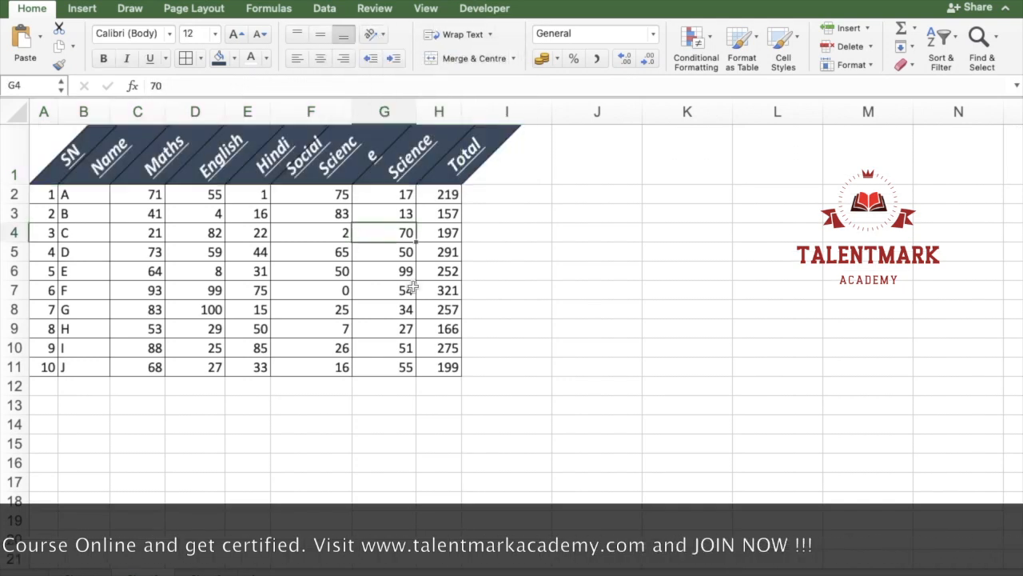
left_click(376, 34)
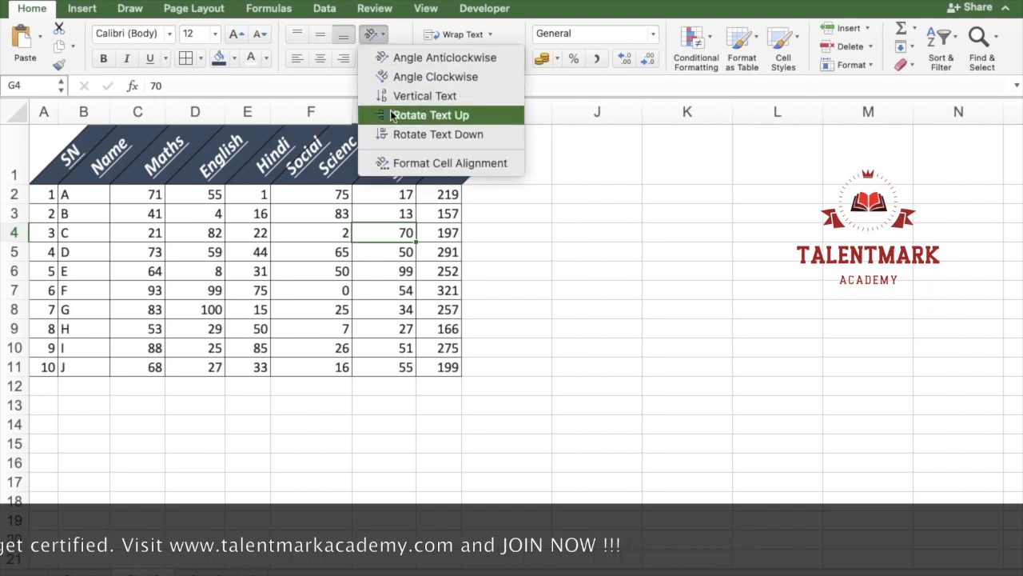
left_click(392, 60)
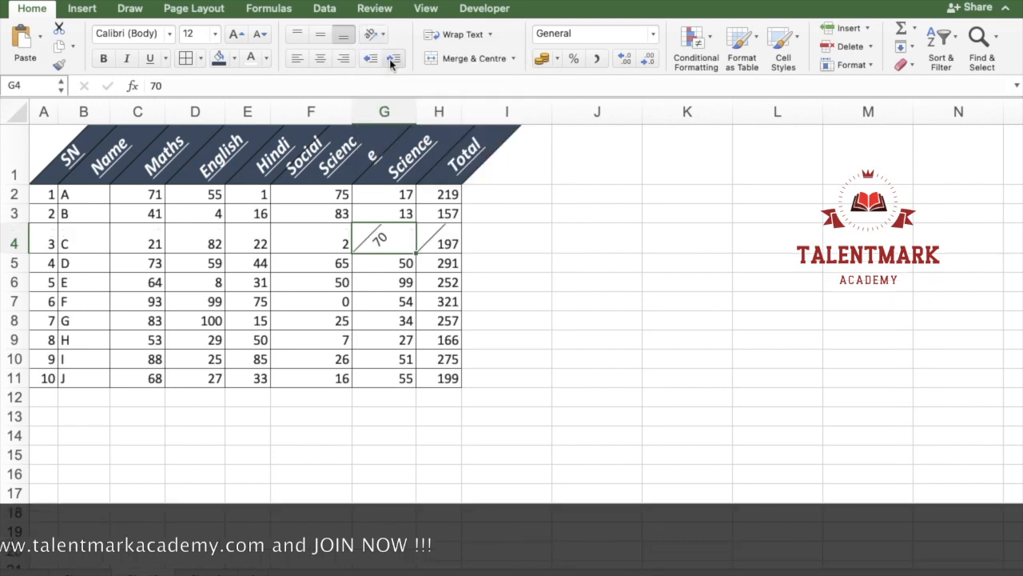
key("super+z")
Step: Turn off the anticlockwise angle for B1:H1, then undo back to the horizontal header row
left_click_drag(84, 136, 450, 128)
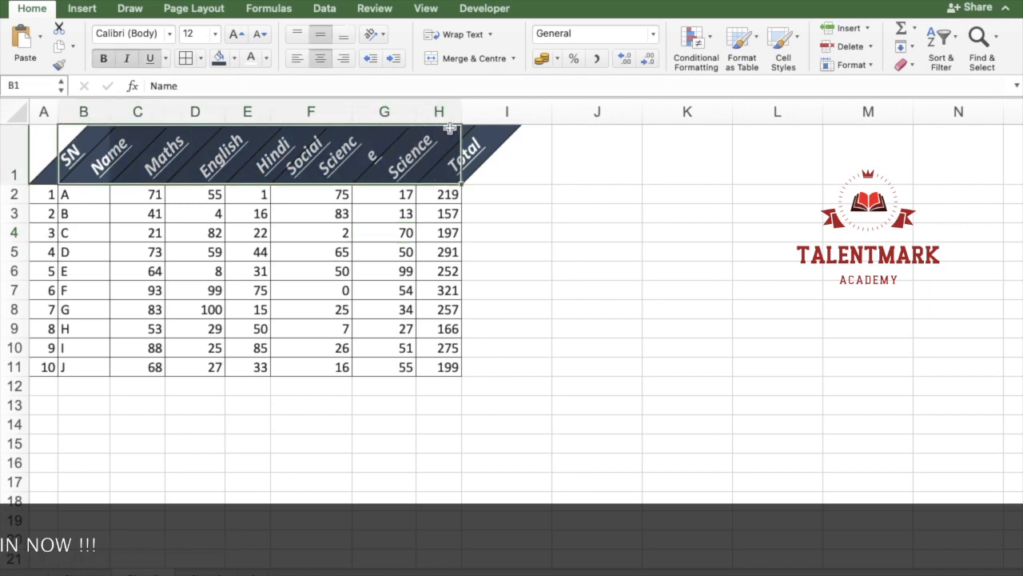
left_click(380, 35)
left_click(393, 58)
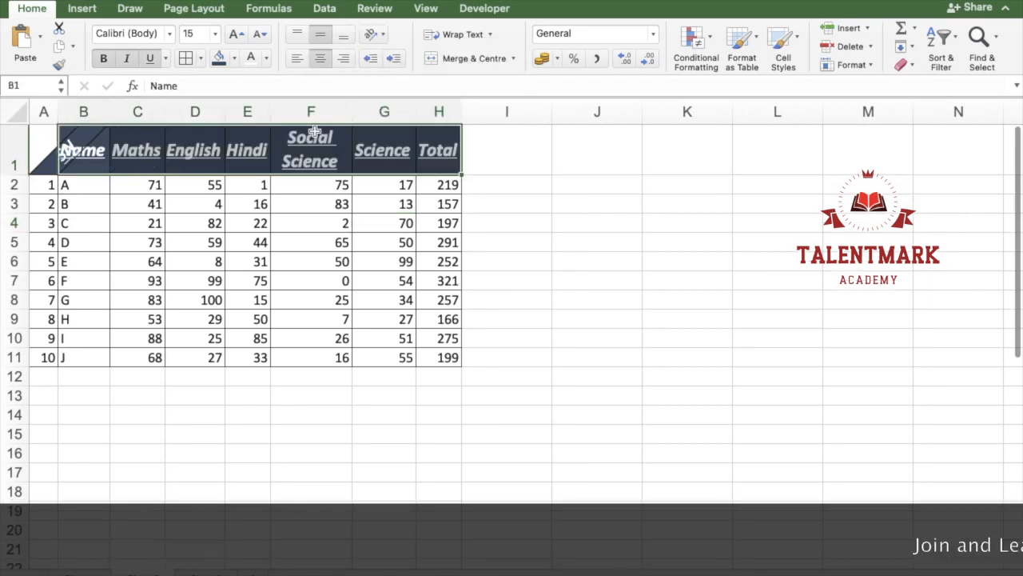
key("super+z")
key("super+z")
key("super+z")
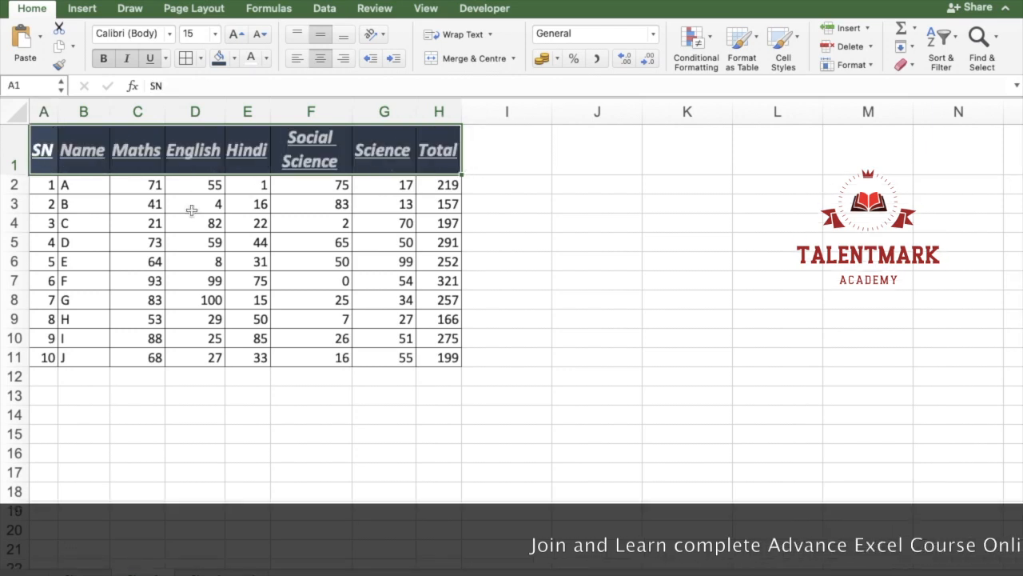
Step: Redo the header orientation changes, undo back past the font and fill changes, and restore the header's dark fill and white text
left_click(165, 4)
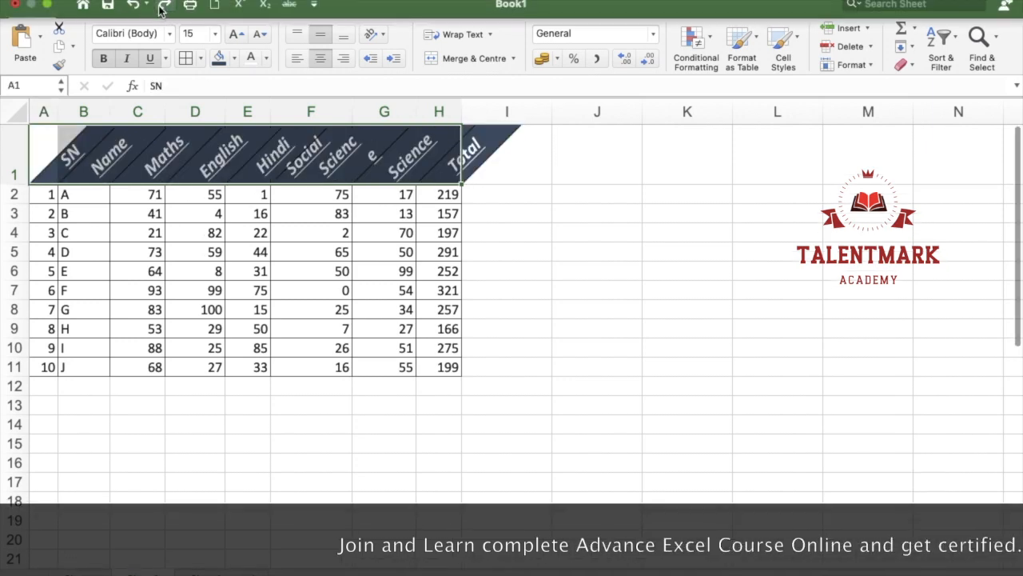
left_click(165, 4)
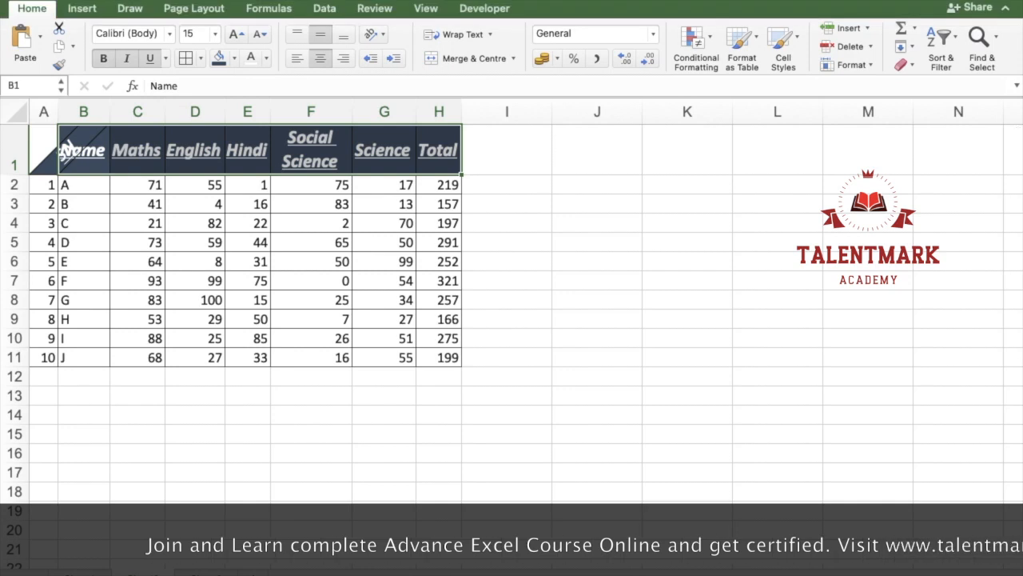
left_click(125, 3)
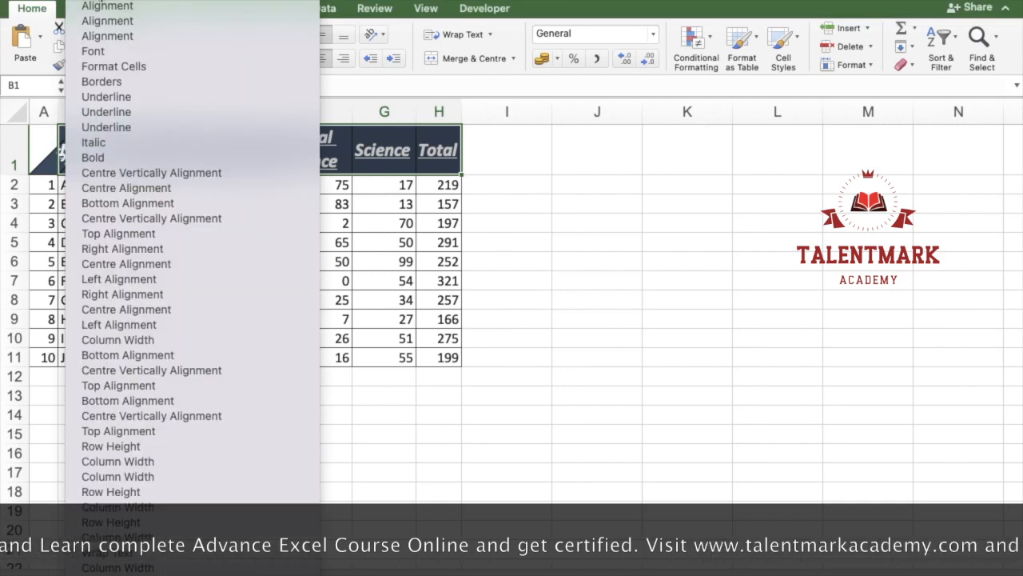
left_click(114, 49)
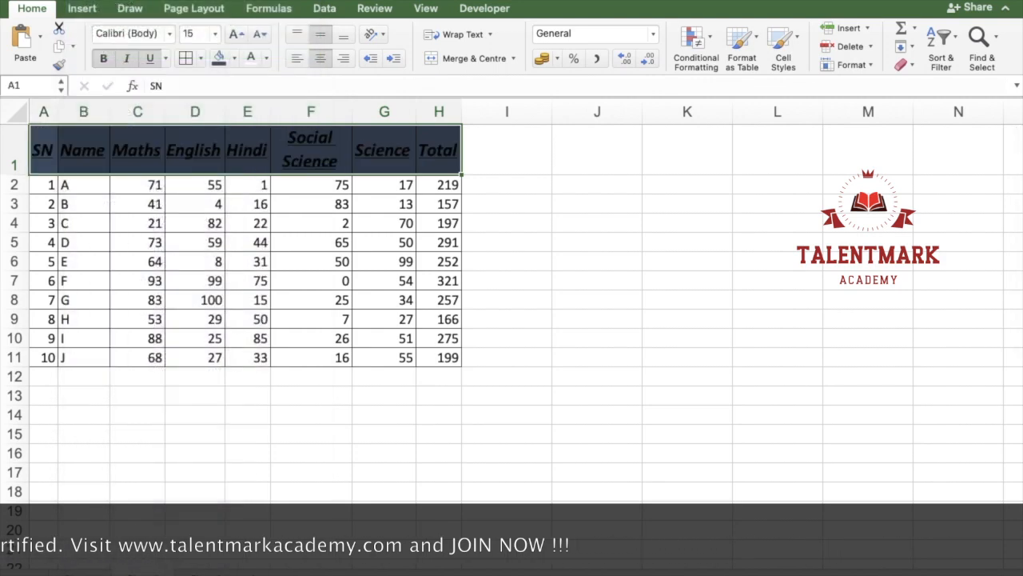
key("super+z")
left_click(96, 1)
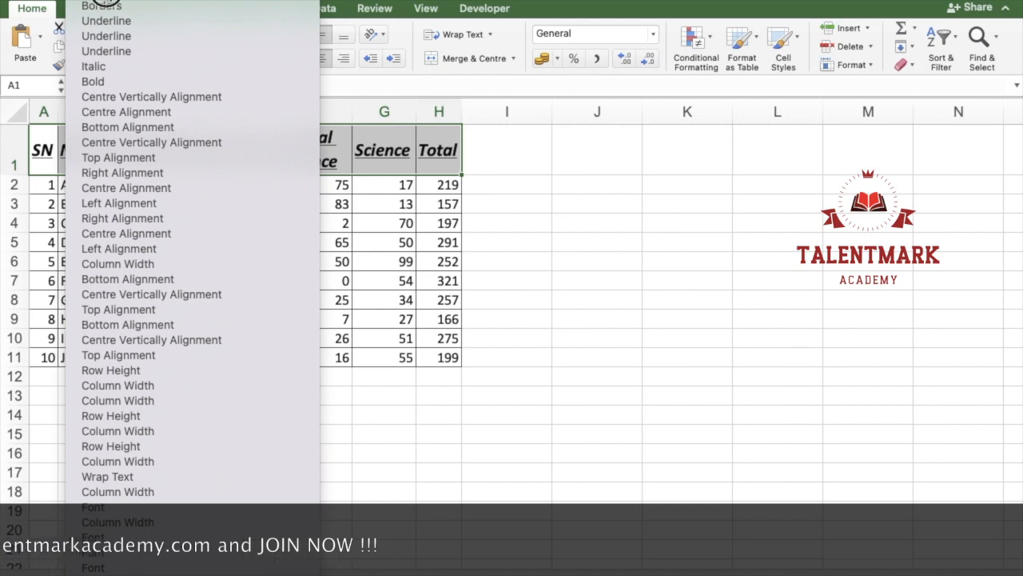
left_click(108, 2)
left_click(106, 1)
left_click(107, 0)
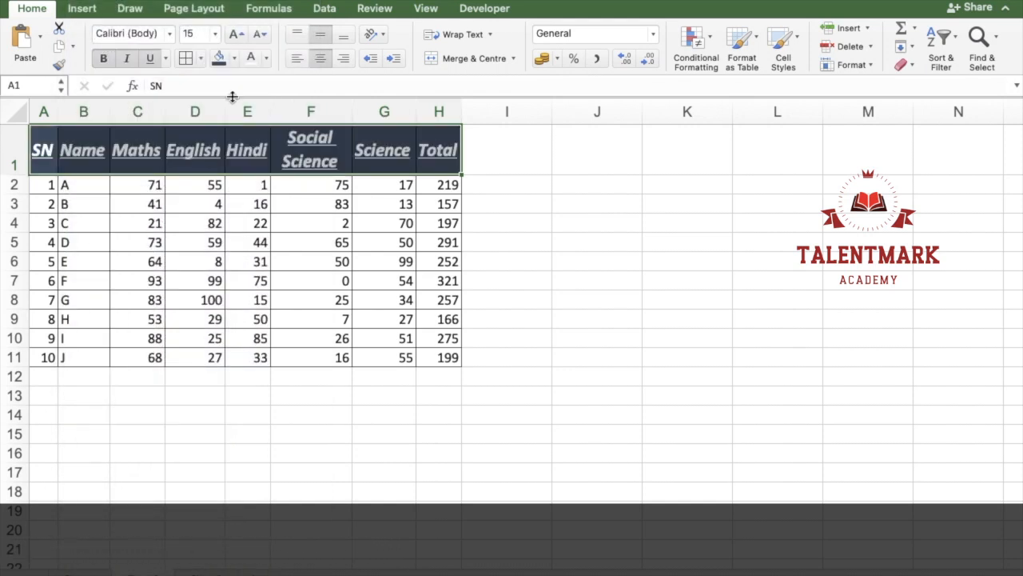
left_click(280, 205)
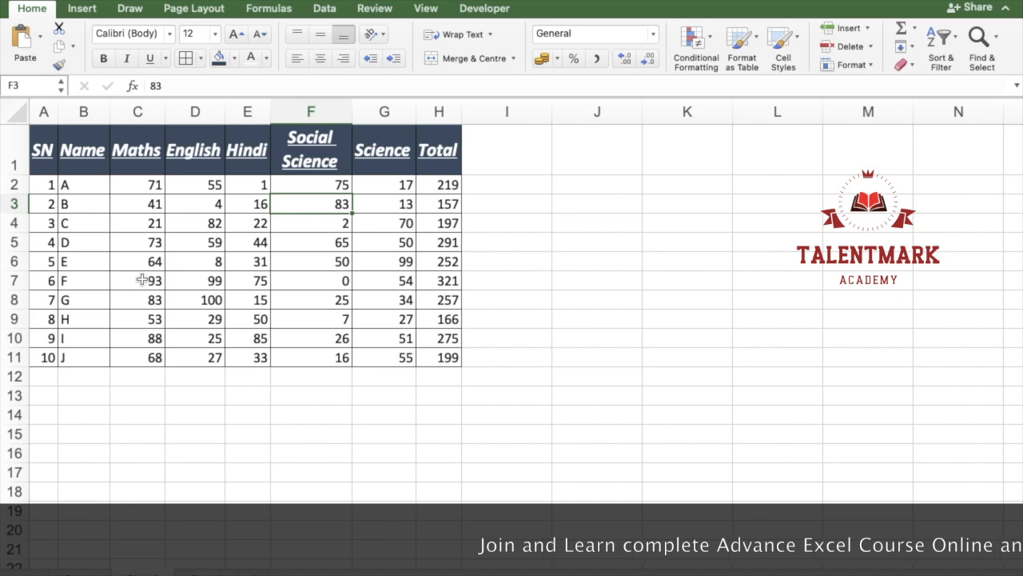
left_click(171, 398)
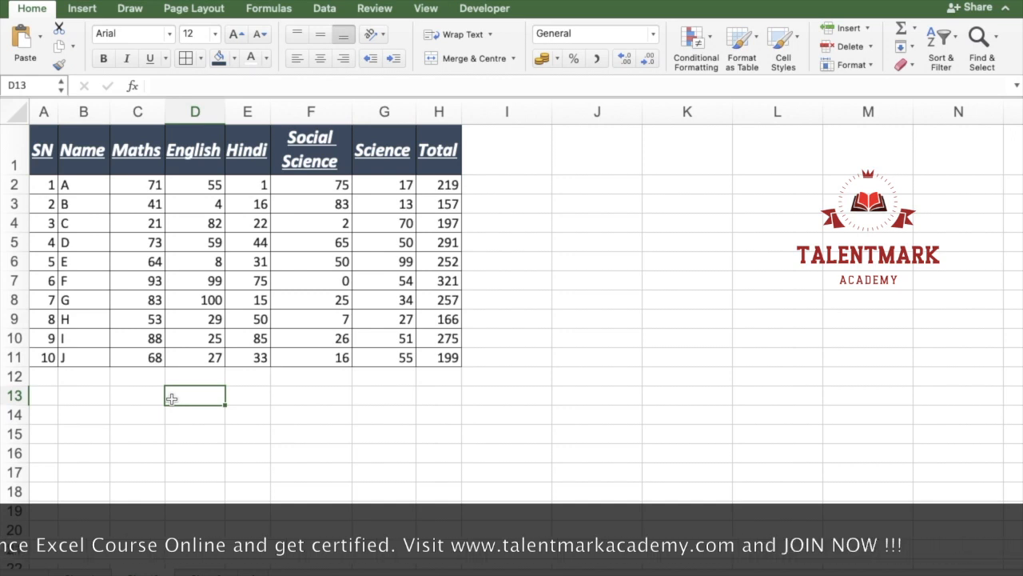
scroll(171, 398, "down", 5)
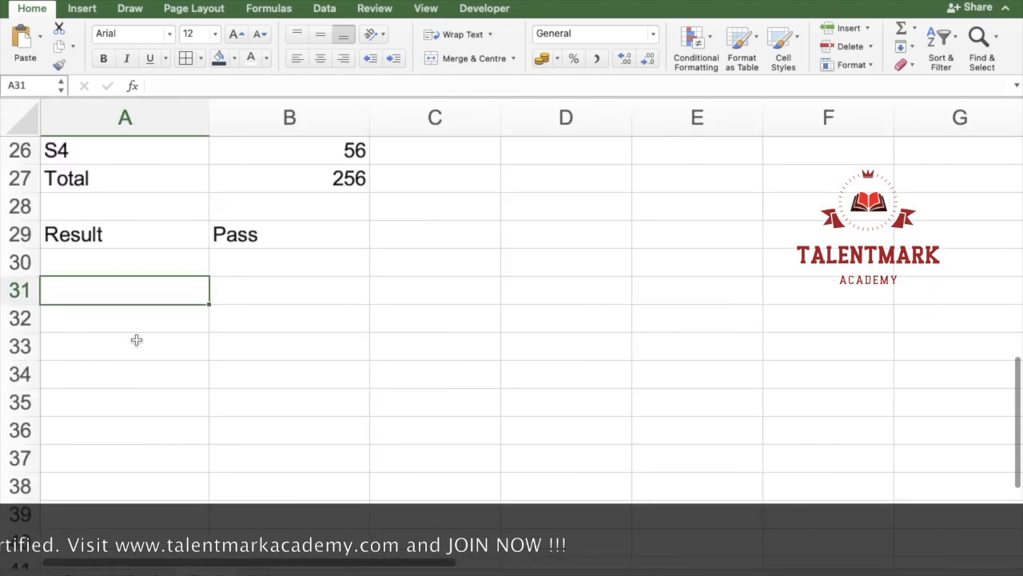
Step: On the sheet with the Result row, enter Assets in A31 and Current Assets in A32
scroll(136, 340, "up", 5)
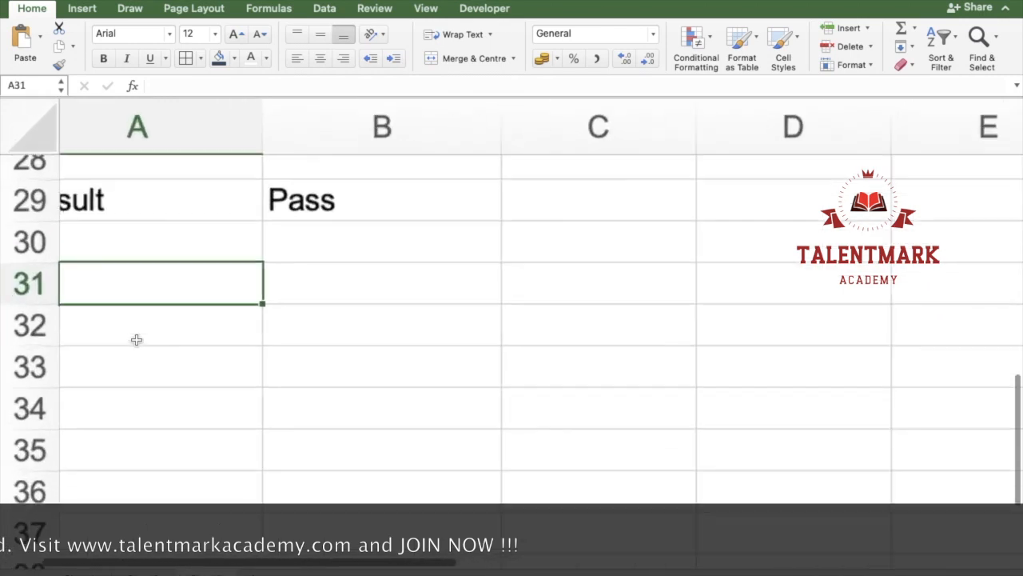
scroll(134, 342, "down", 3)
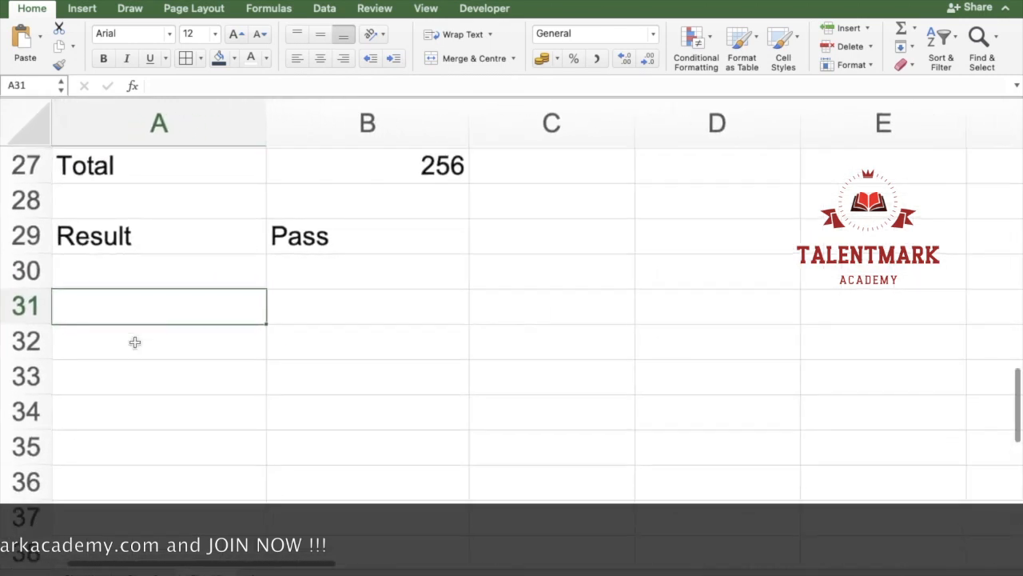
scroll(136, 347, "down", 1)
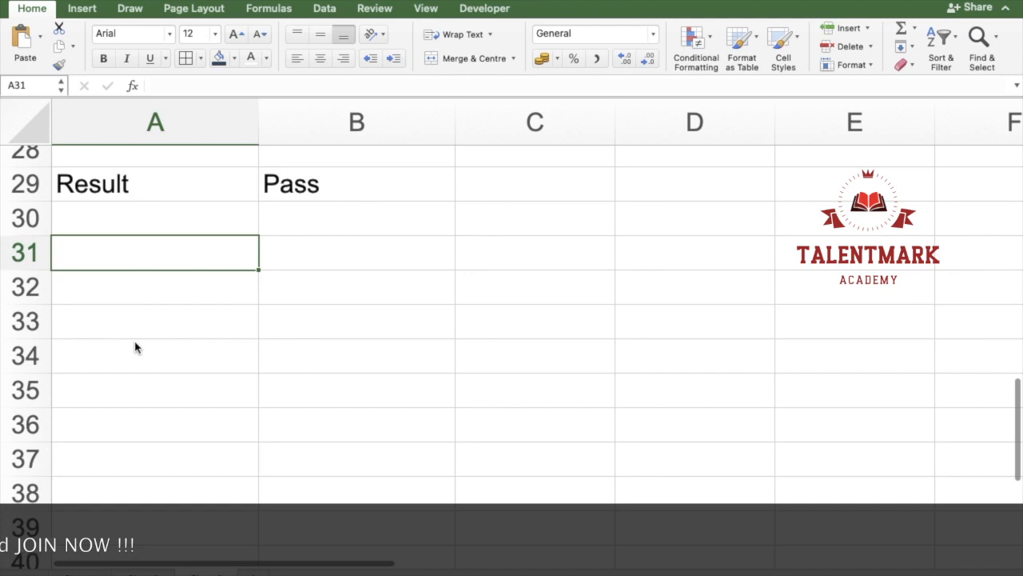
scroll(134, 347, "down", 2)
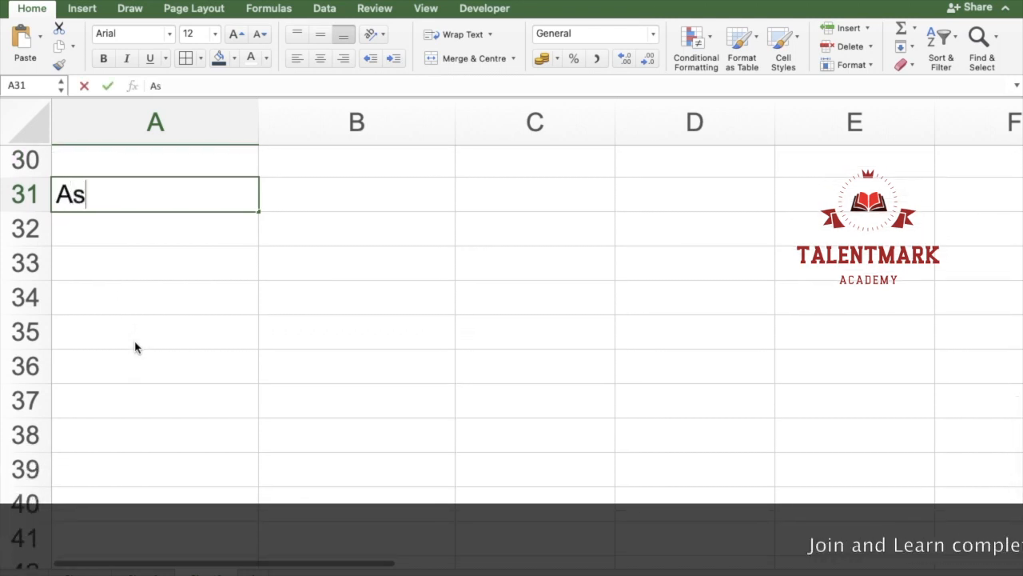
type("sets")
key("Return")
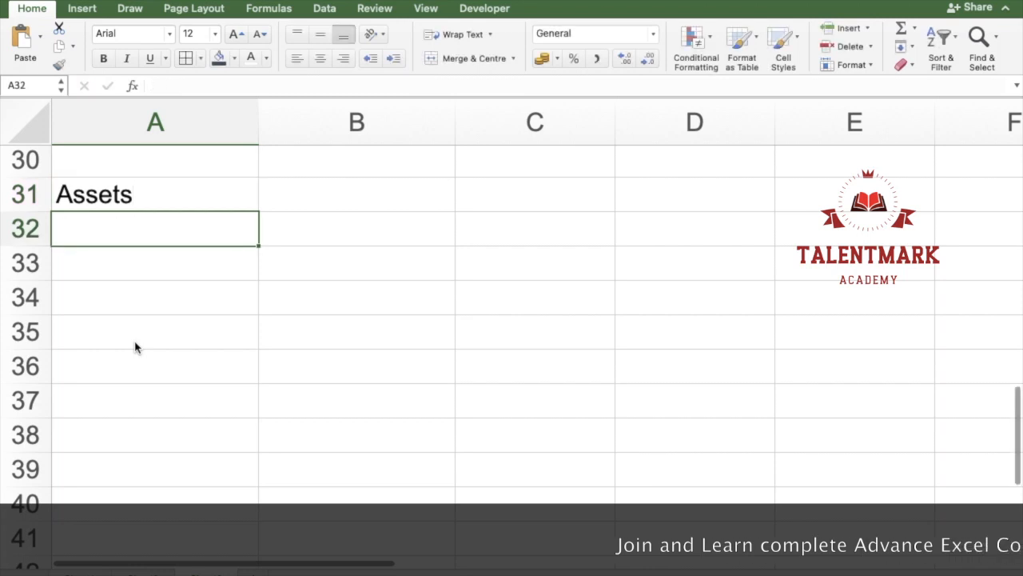
type("Curr")
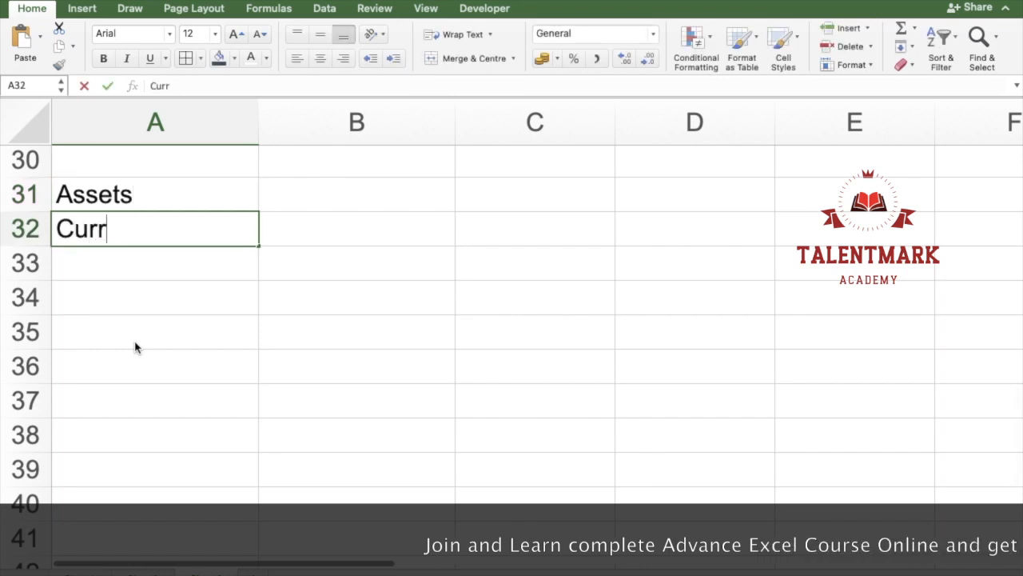
type("ent Assets")
key("Return")
Step: List Sundry Debtors, Cash & Cash Equivalents and Inventory in cells A33 to A35
type("Sundr")
type("y eD")
key("BackSpace")
key("BackSpace")
type("Debtors")
key("Return")
type("C")
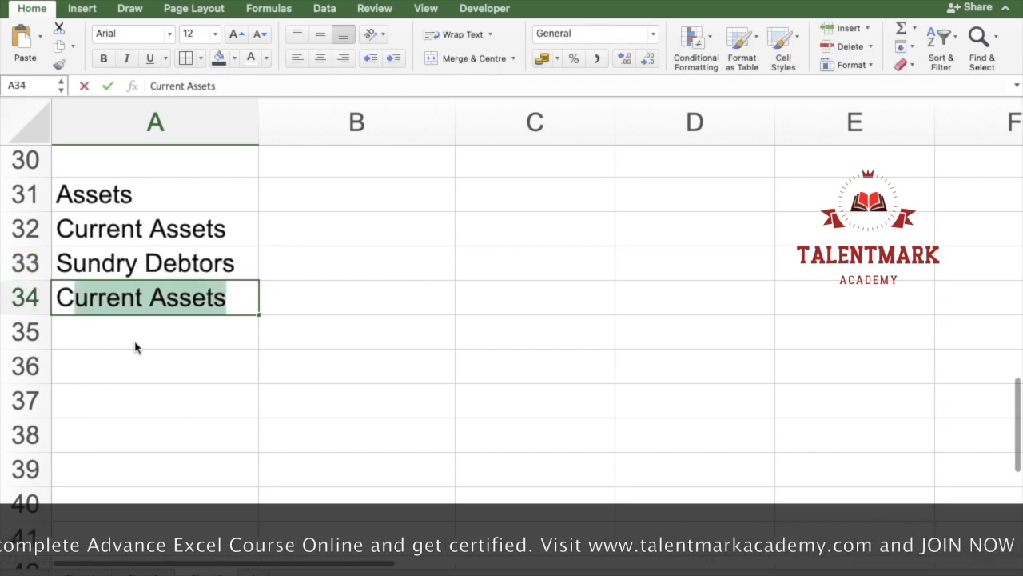
type("ash & Cash Equ")
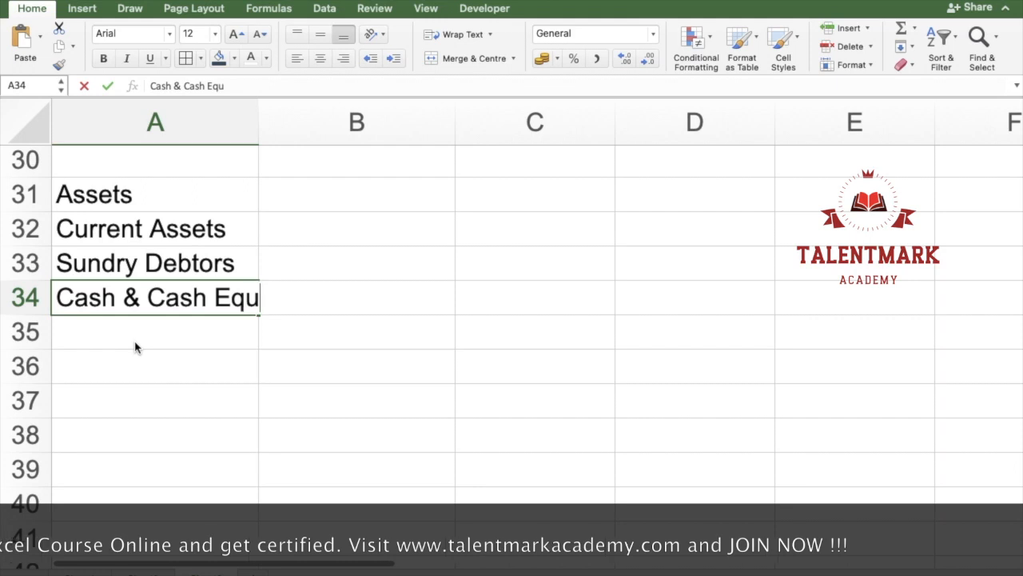
type("ivalents")
key("Return")
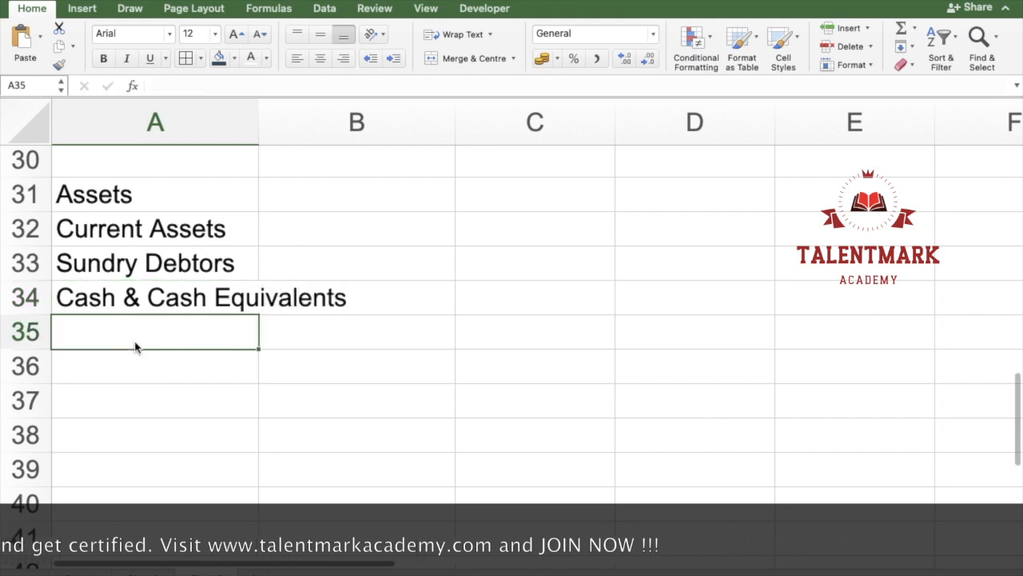
type("Inventory")
key("Return")
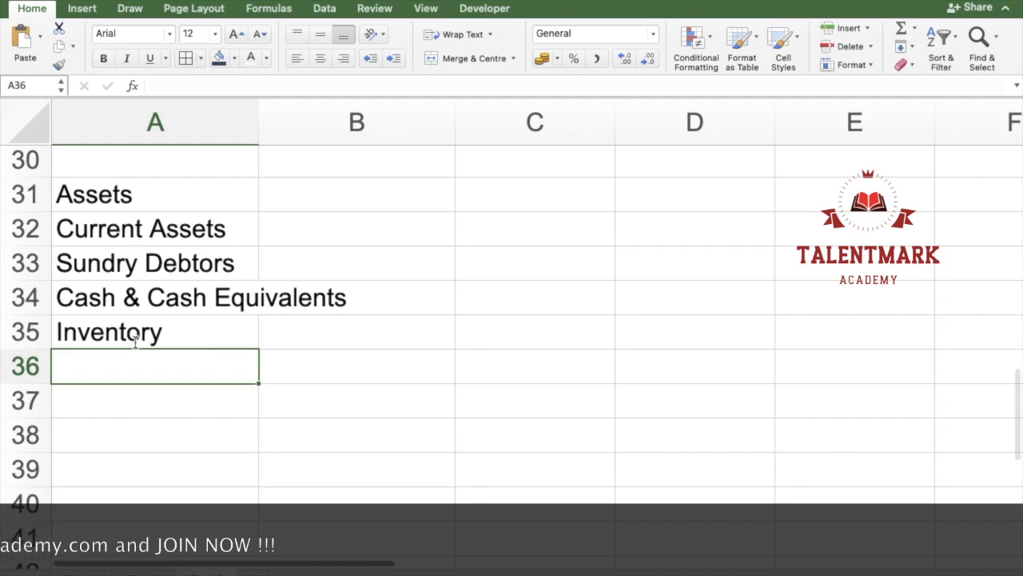
Step: Leave row 36 blank and enter Fixed Assets in A37 and PPE in A38
left_click(135, 339)
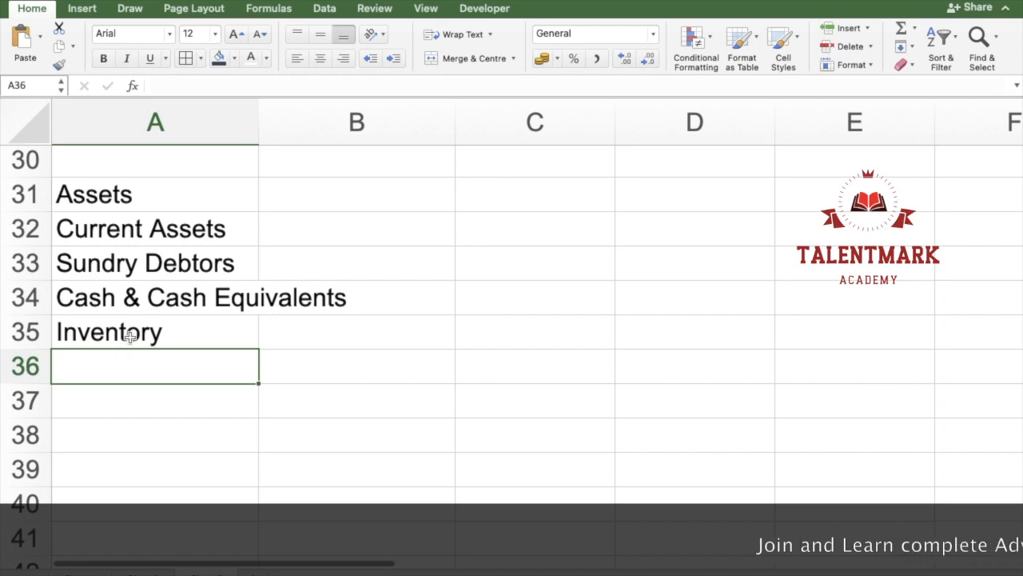
key("Down")
type("Fixed As")
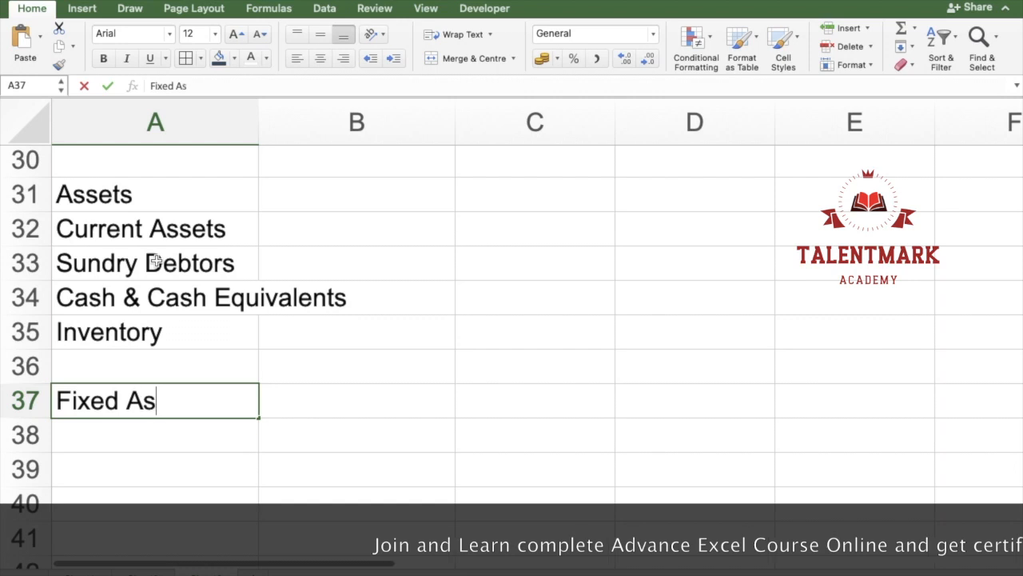
type("sets")
key("Return")
type("PP")
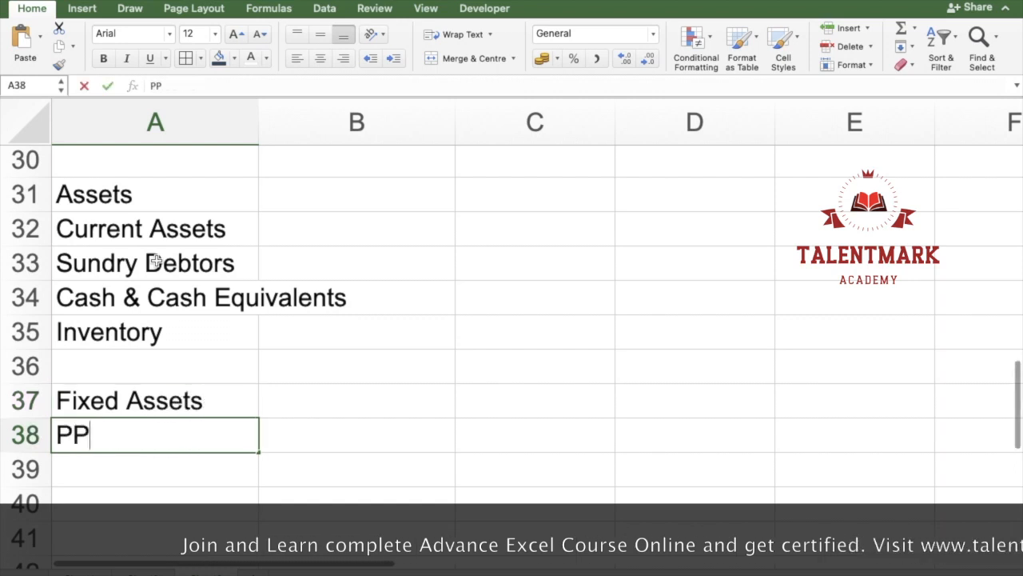
type("E")
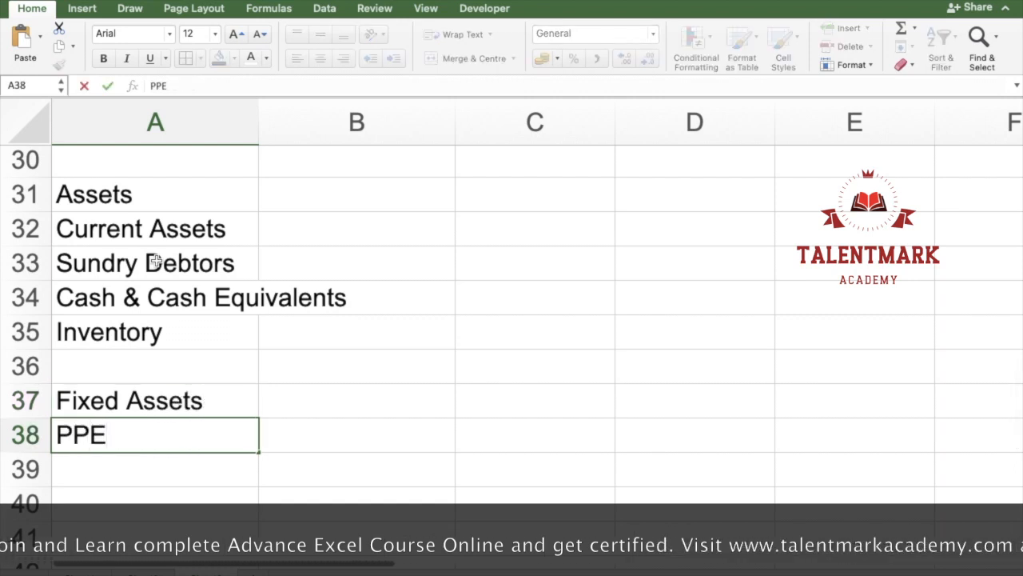
key("Return")
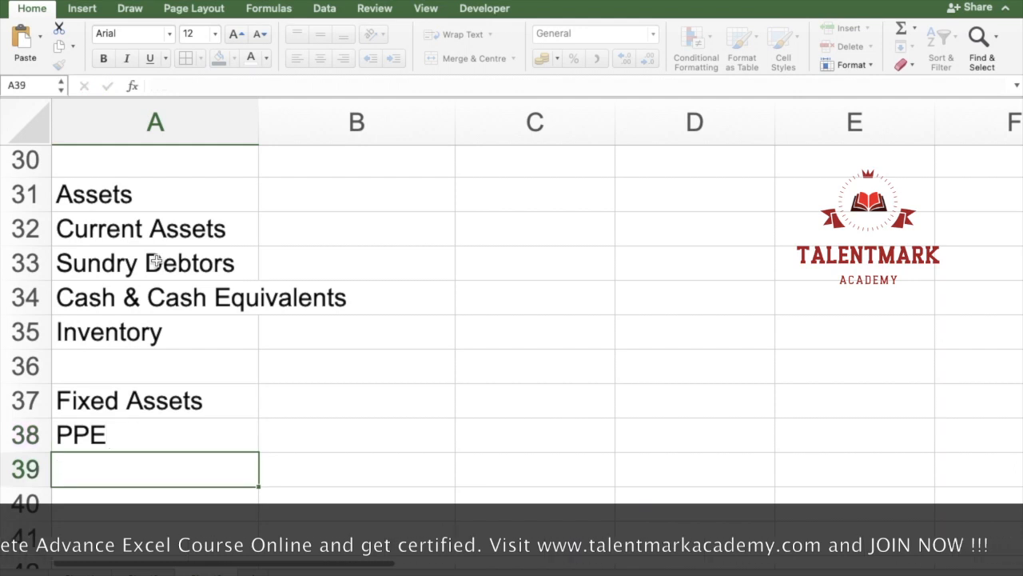
Step: Increase the indent of the Current Assets label in cell A32
key("Up")
key("Up")
key("Up")
key("Up")
key("Up")
key("Up")
key("Up")
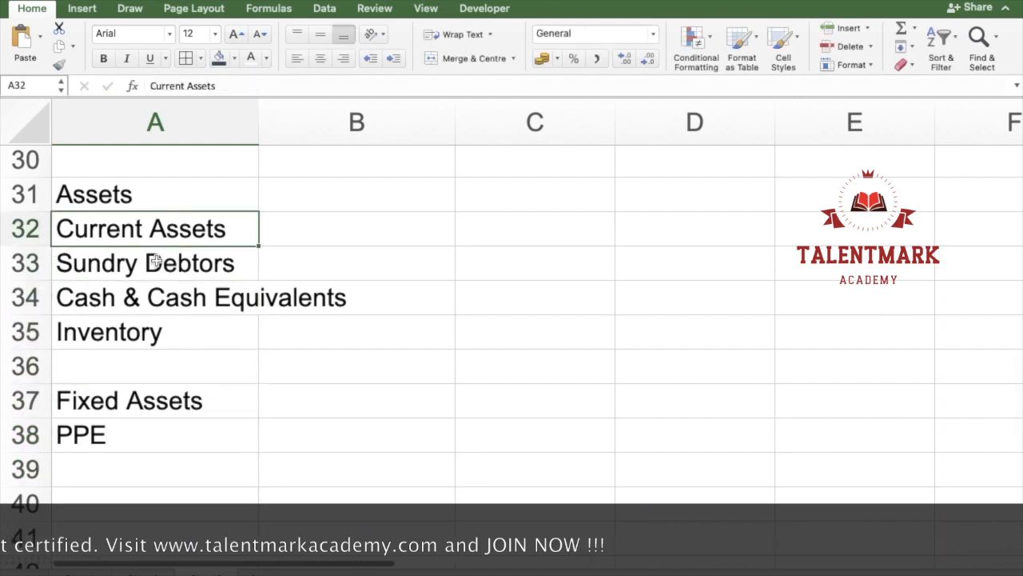
key("shift+Down")
key("shift+Up")
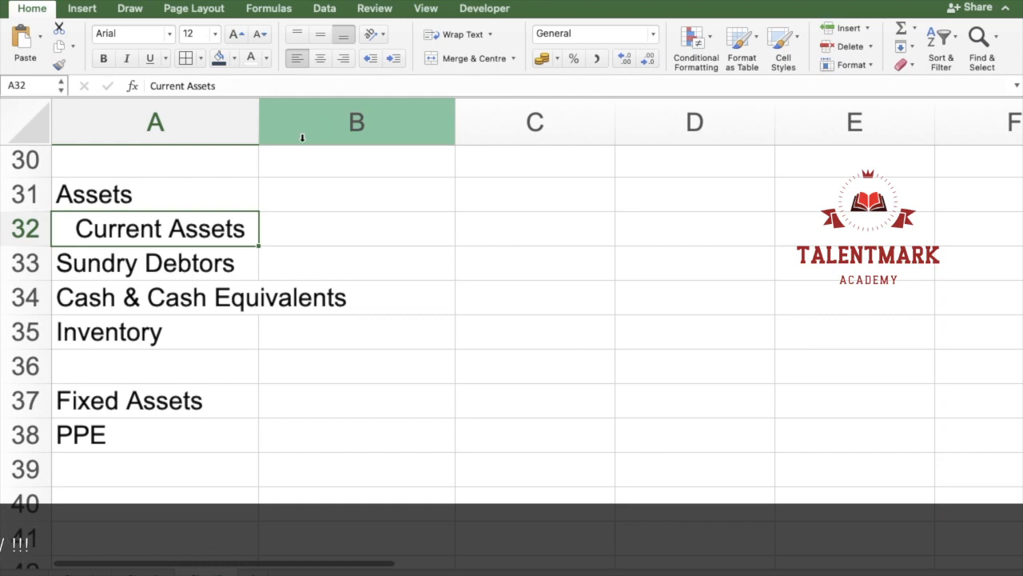
Step: Increase the indent of Sundry Debtors, Cash & Cash Equivalents and Inventory in A33:A35 one level beyond Current Assets
left_click_drag(133, 270, 134, 345)
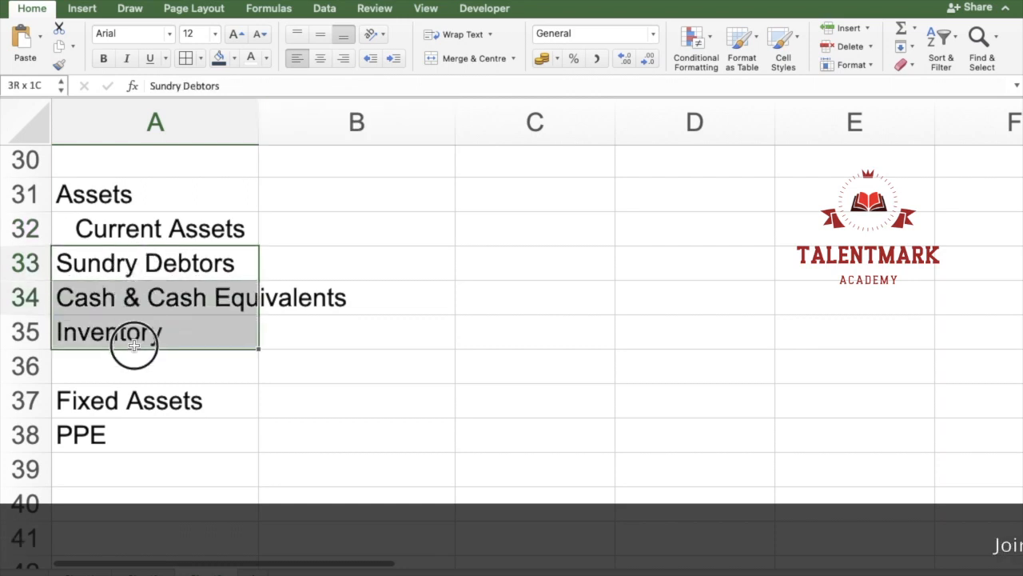
left_click(396, 60)
left_click(396, 60)
left_click(396, 361)
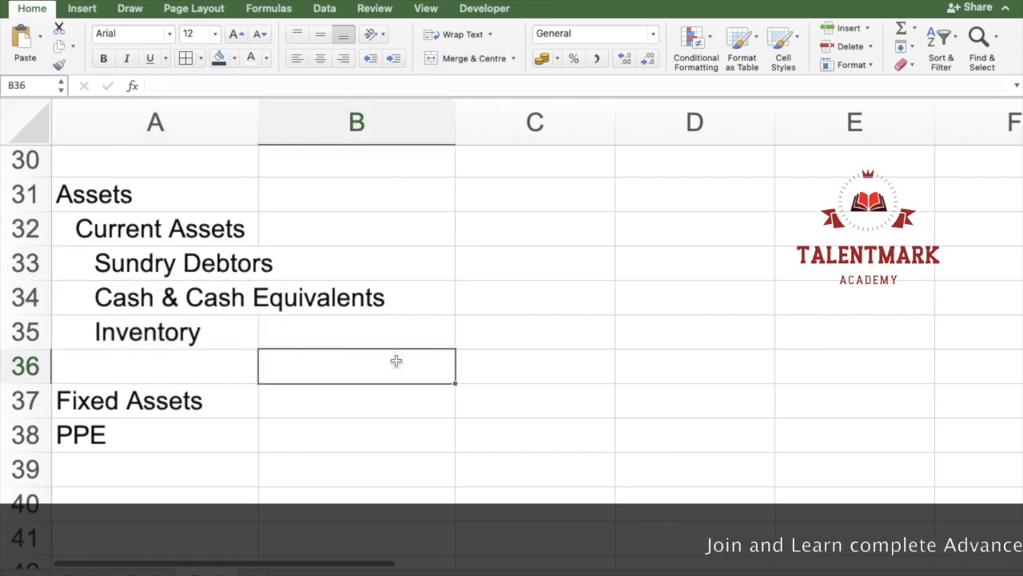
Step: Format the Assets heading in A31 as 16-point, bold and underlined
left_click(128, 194)
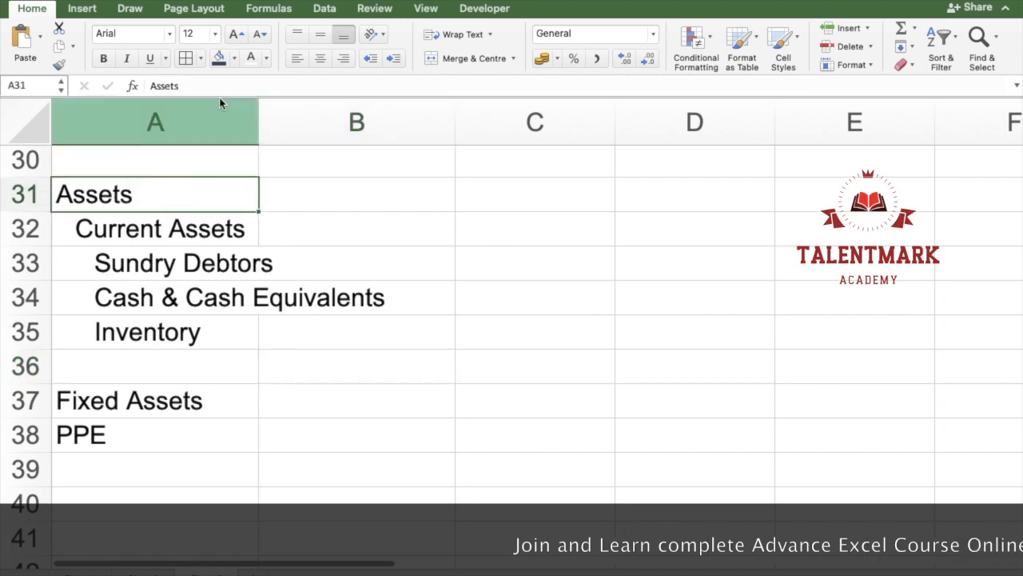
left_click(237, 35)
left_click(150, 58)
left_click(105, 60)
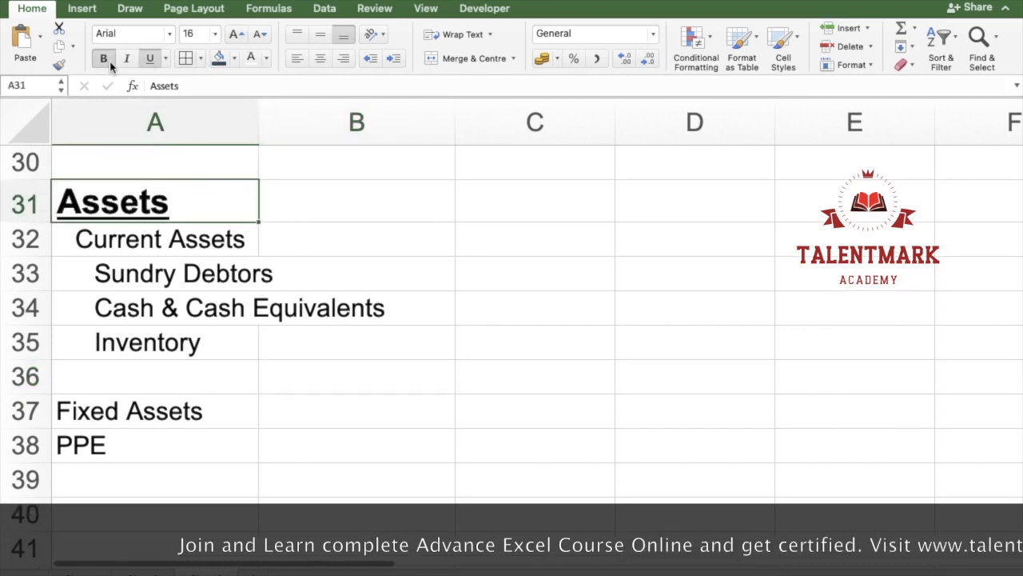
Step: Format the Current Assets label in A32 as 14-point, bold and underlined
left_click(155, 238)
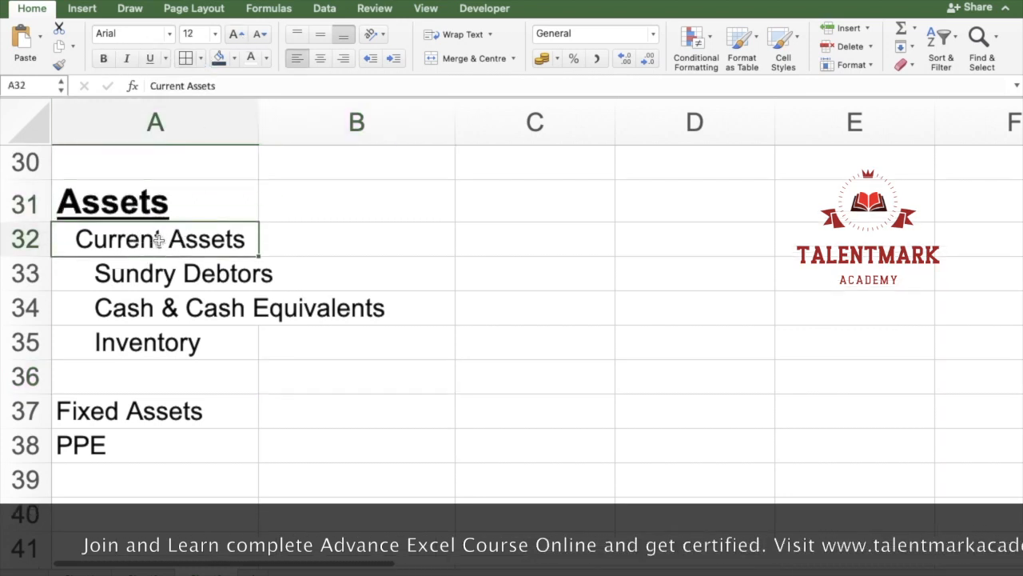
left_click(237, 34)
left_click(104, 58)
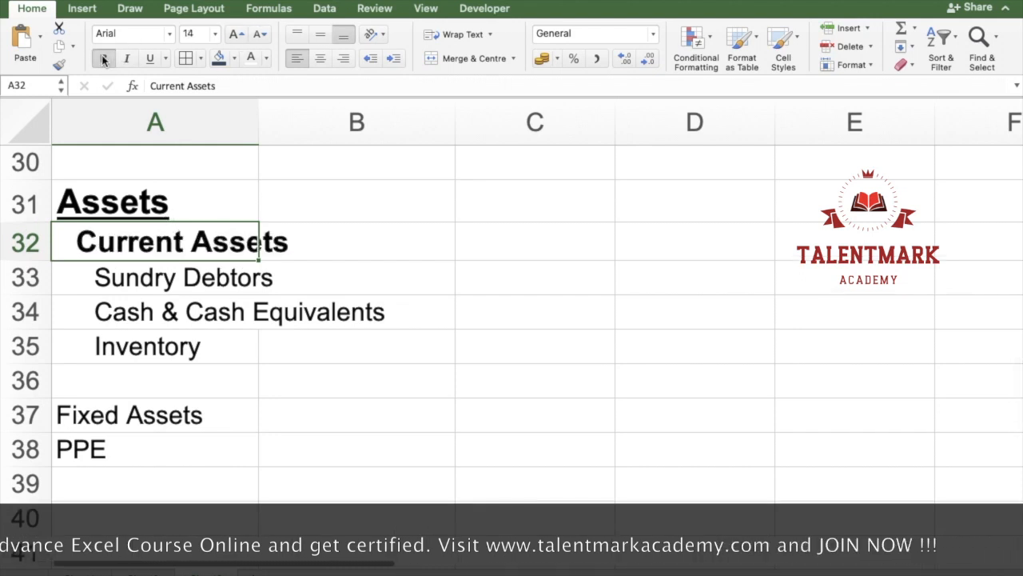
left_click(149, 59)
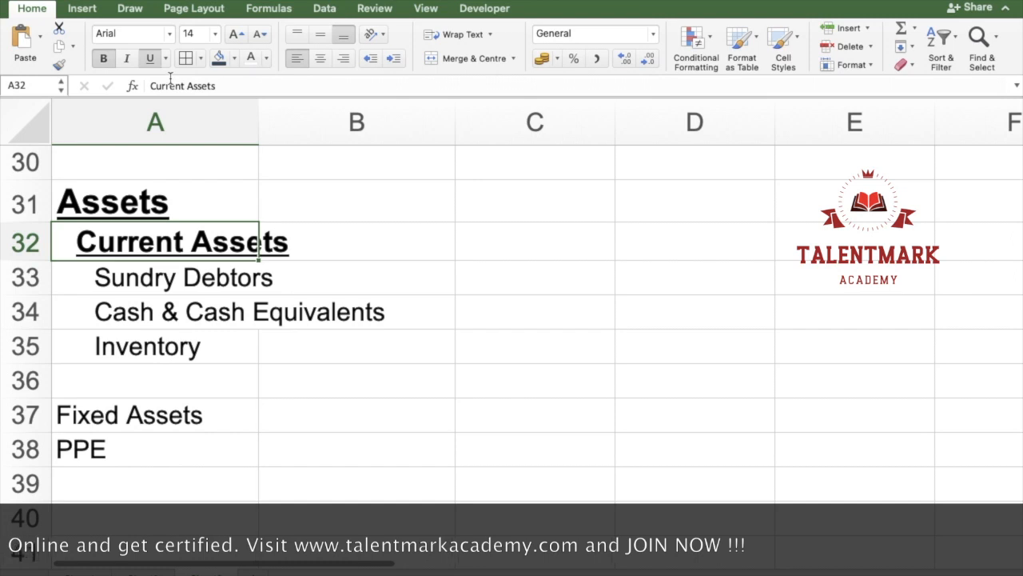
Step: Remove the underline from the Current Assets label in A32 and select the range A31:A35
left_click_drag(177, 265, 167, 340)
left_click(192, 238)
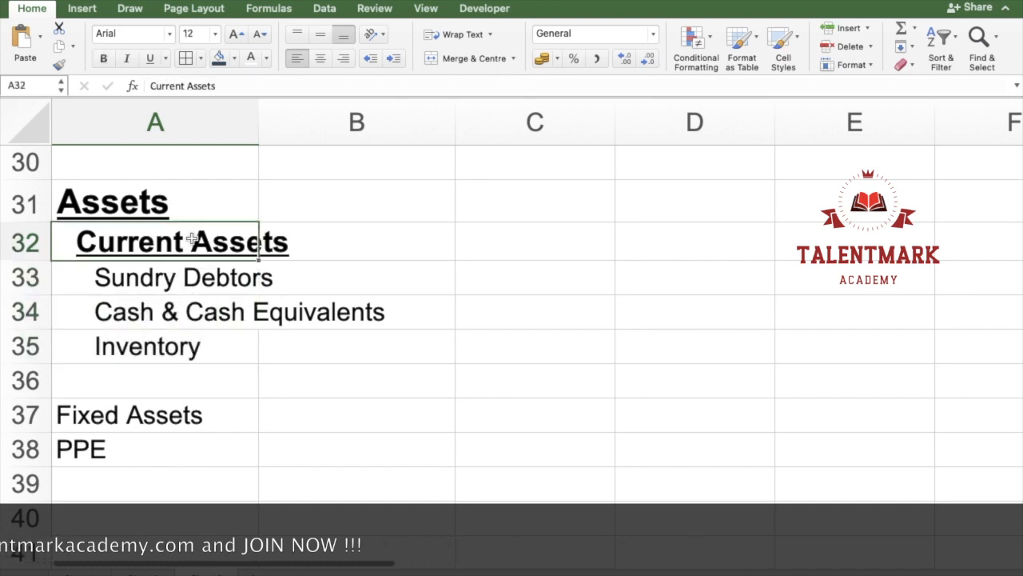
left_click_drag(126, 200, 147, 348)
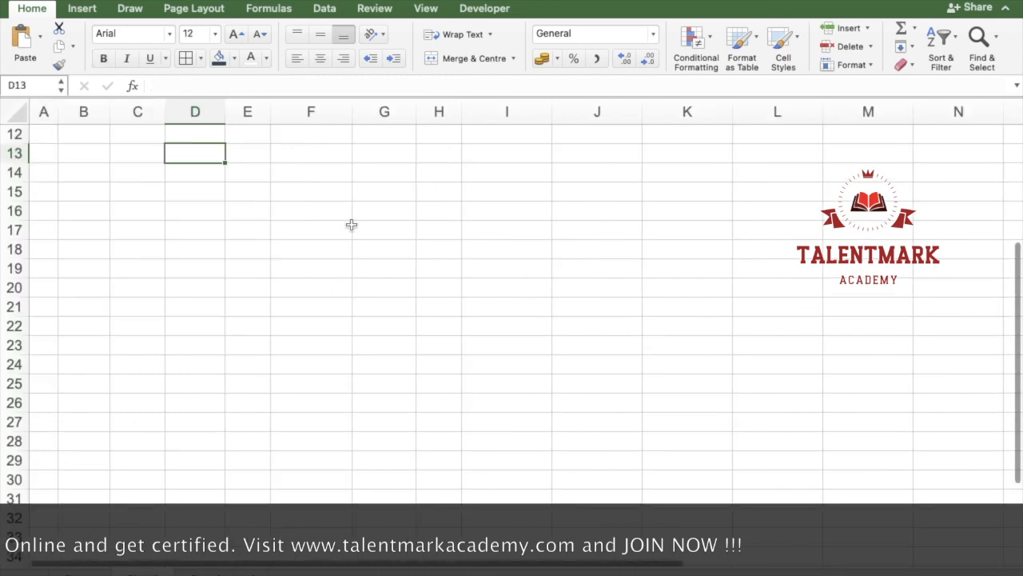
Step: On the sheet with the plain marks table, insert two blank rows above the header row
scroll(351, 225, "up", 6)
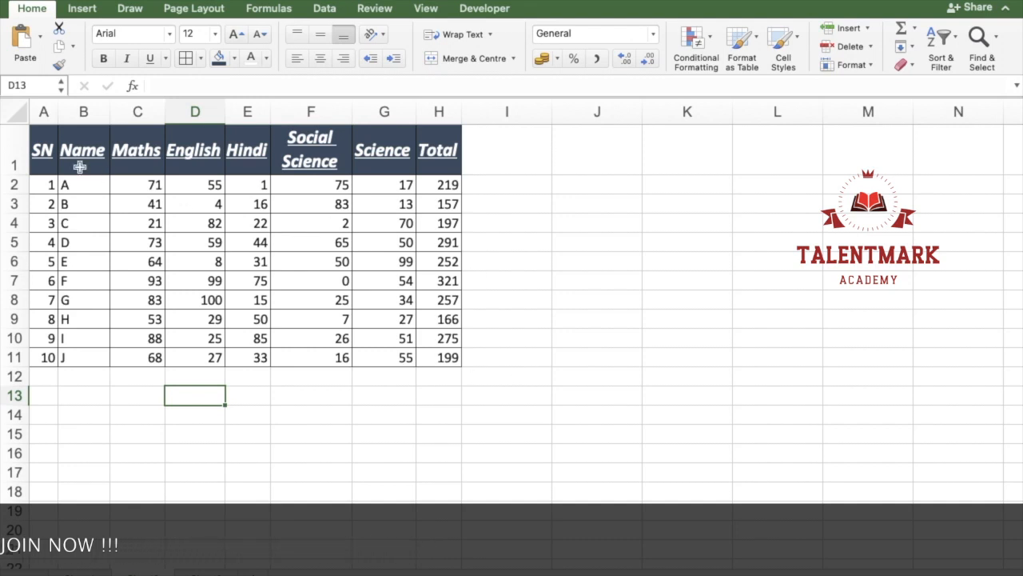
left_click(20, 146)
key("super+shift+equal")
key("super+shift+equal")
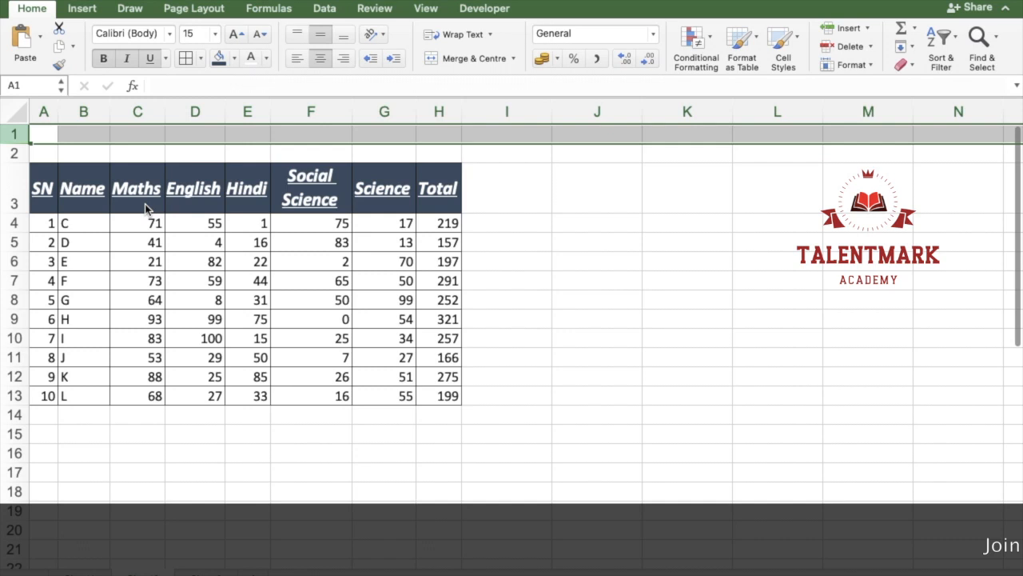
Step: Enter the title Marksheet in cell A1
key("Left")
key("shift+Right")
key("shift+Right")
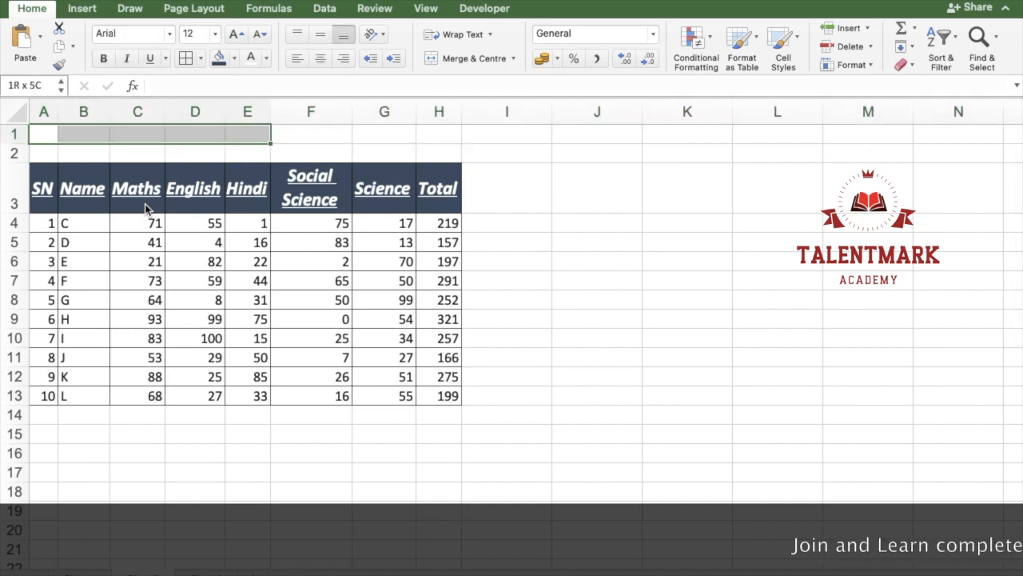
key("shift+Left")
key("shift+Left")
key("shift+Left")
key("shift+Left")
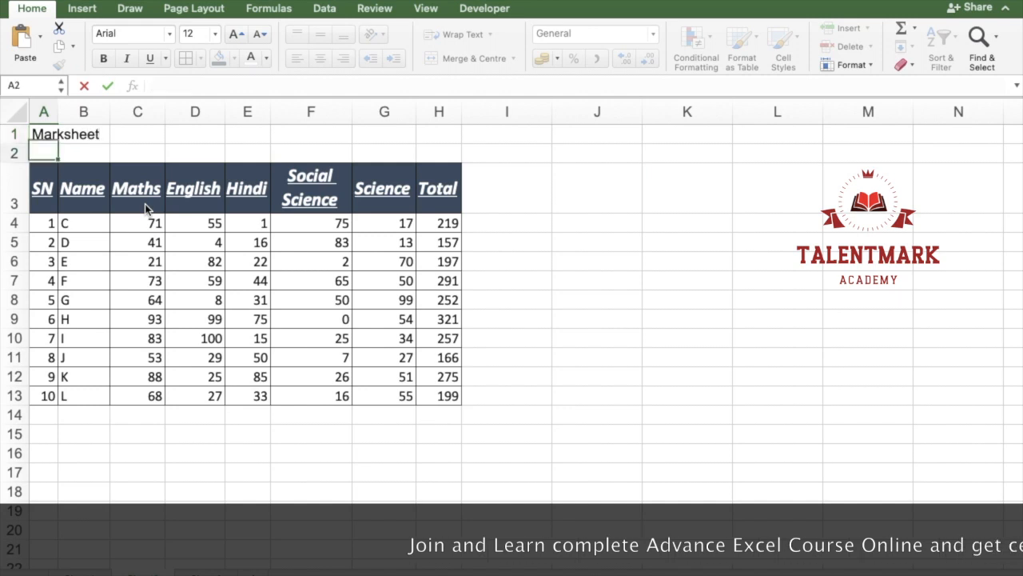
key("Return")
key("Up")
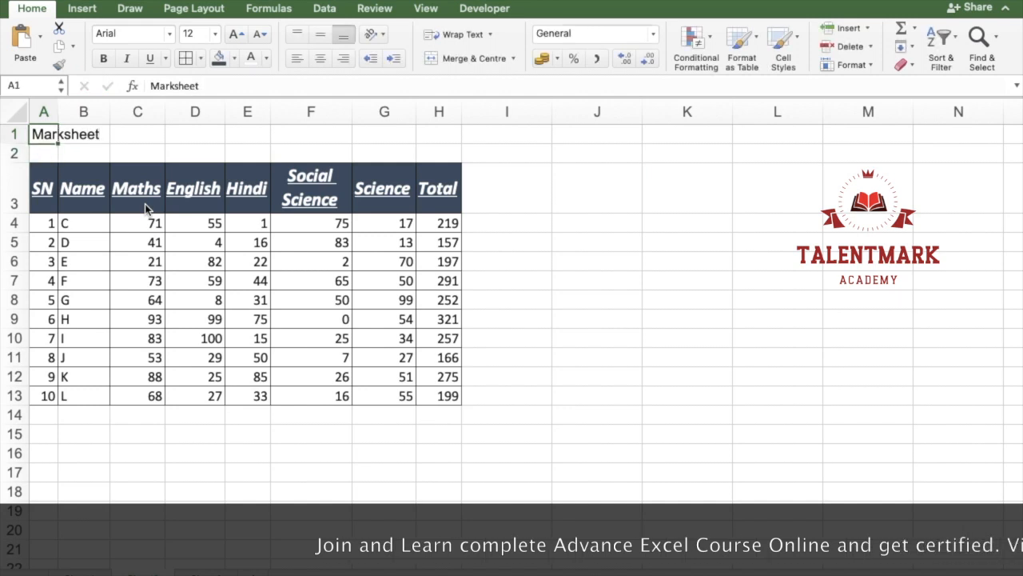
Step: Merge and centre the Marksheet title across cells A1:H1
left_click(46, 136)
left_click_drag(46, 136, 439, 133)
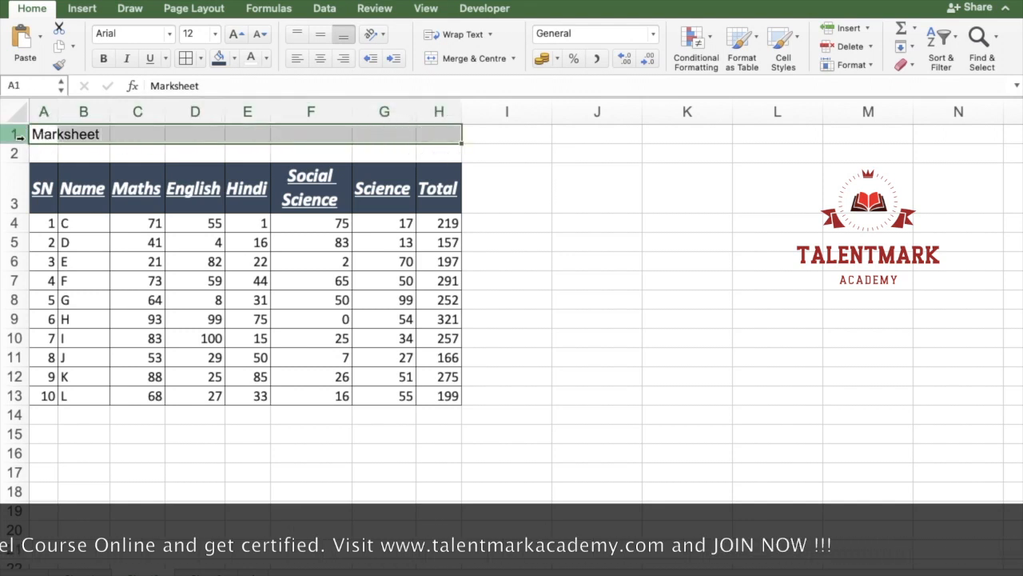
left_click(513, 58)
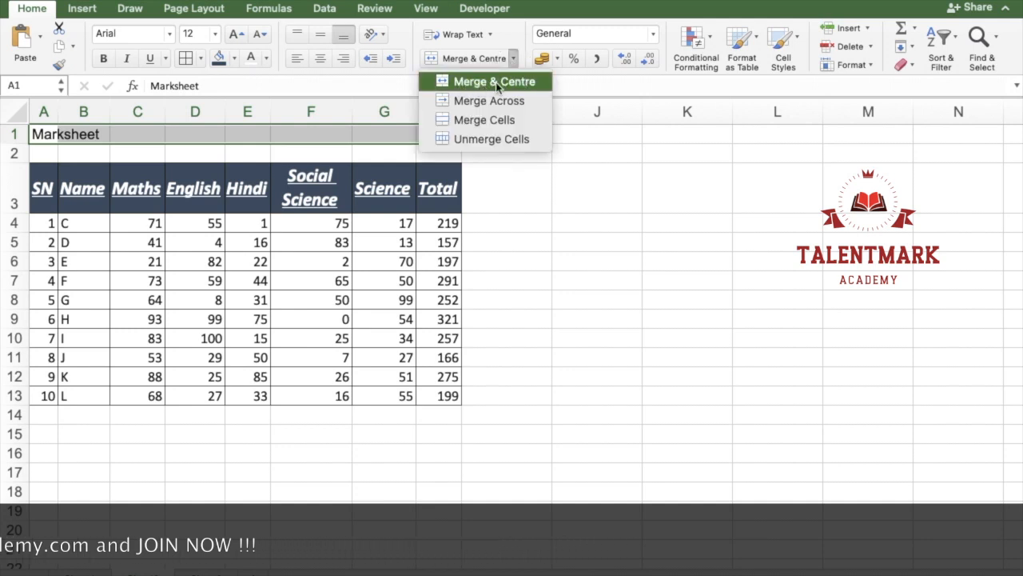
left_click(495, 82)
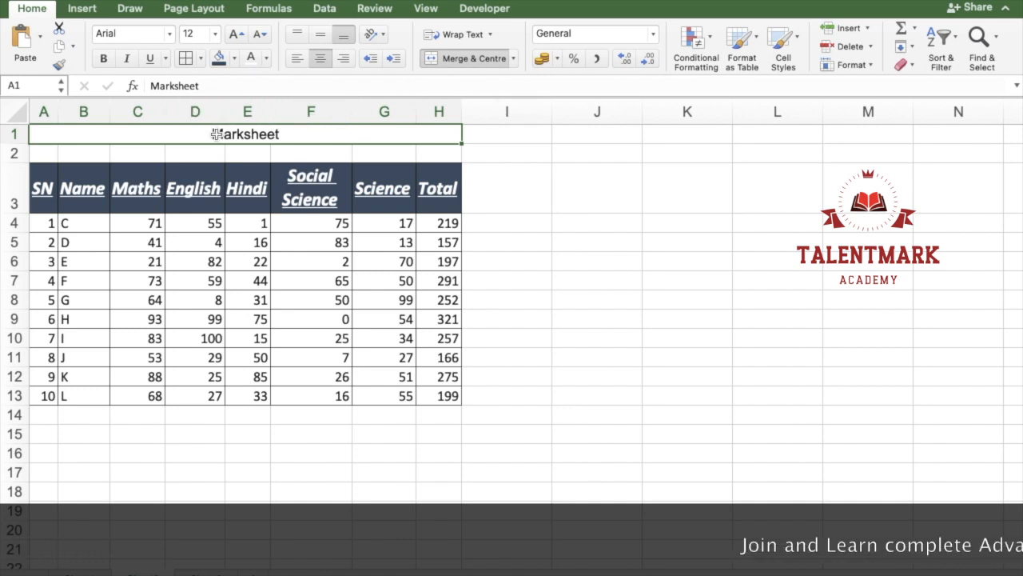
Step: Enlarge the Marksheet title to 26 points and make it bold
left_click(235, 35)
left_click(235, 34)
left_click(235, 34)
left_click(235, 34)
left_click(235, 35)
left_click(235, 34)
left_click(235, 35)
left_click(103, 58)
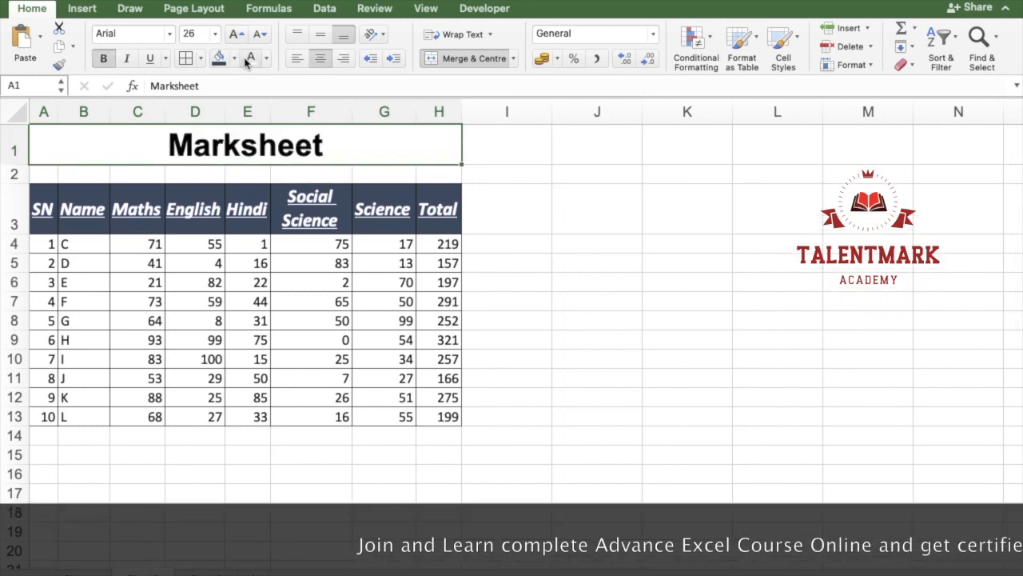
left_click(342, 299)
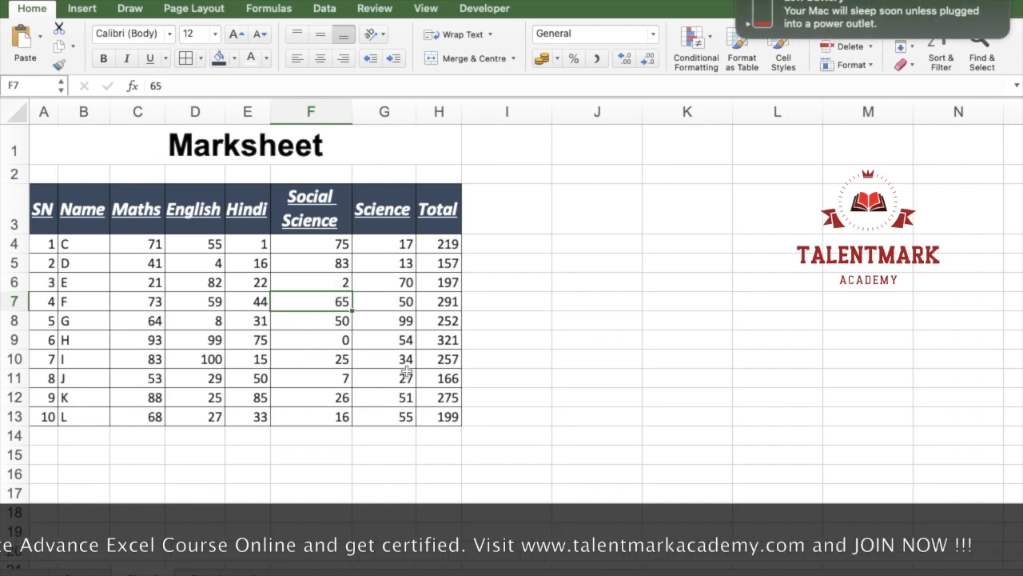
scroll(405, 370, "down", 6)
left_click(103, 198)
scroll(133, 200, "up", 6)
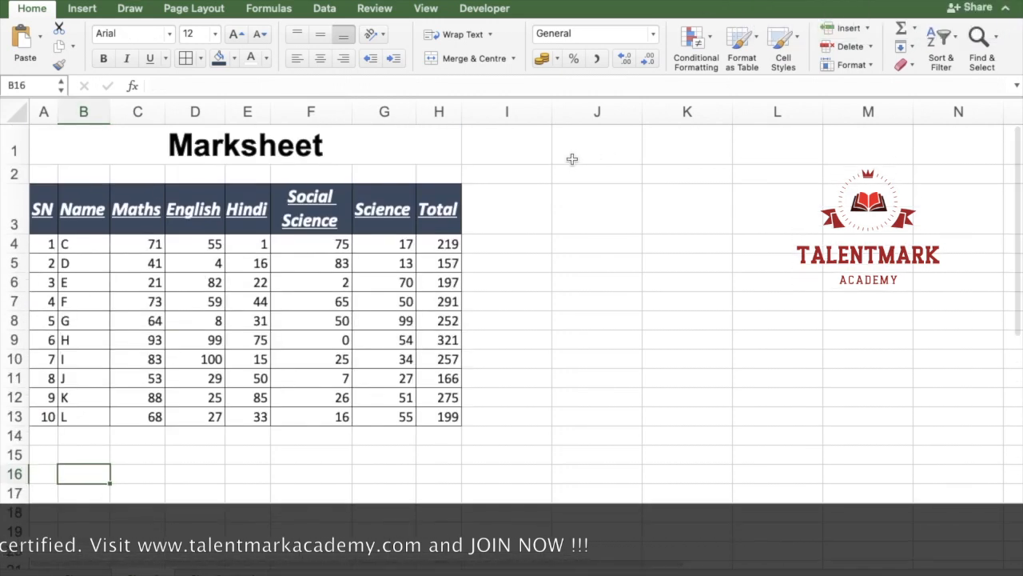
Step: Insert four blank rows above the Marksheet title row
left_click(293, 127)
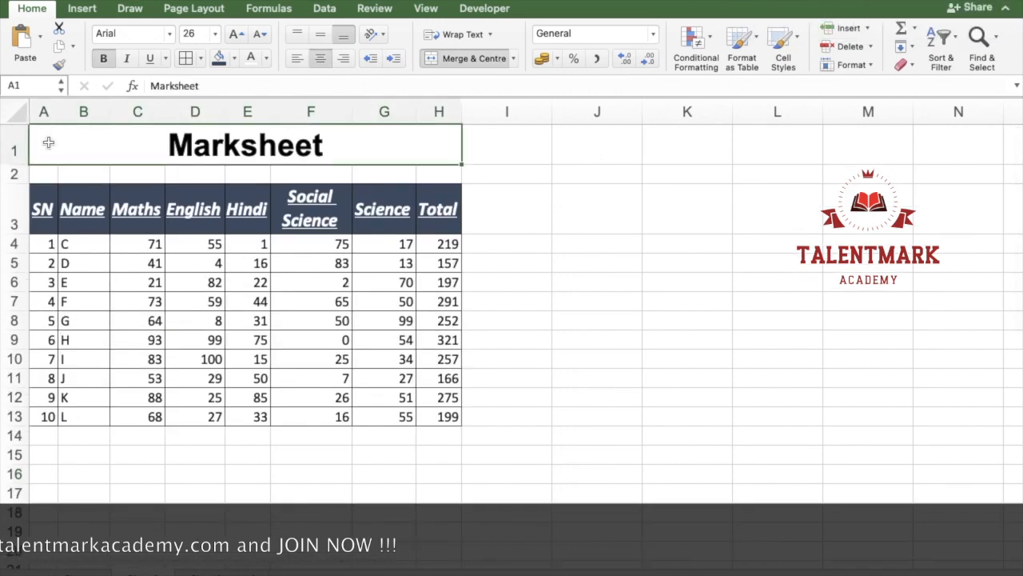
left_click_drag(48, 143, 121, 156)
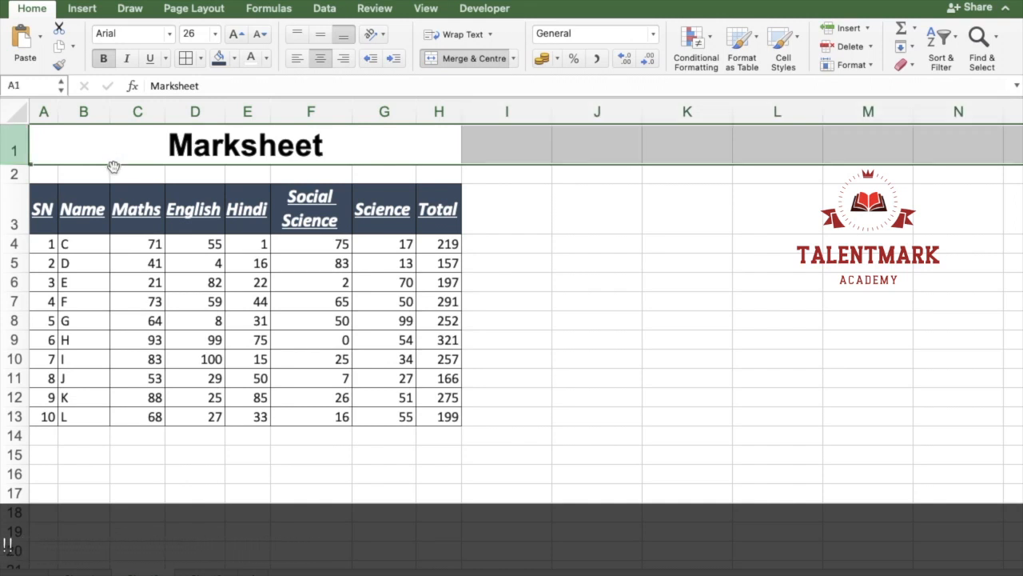
key("ctrl+shift+=")
key("ctrl+shift+=")
key("ctrl+shift+=")
key("ctrl+shift+=")
key("ctrl+shift+=")
key("ctrl+shift+=")
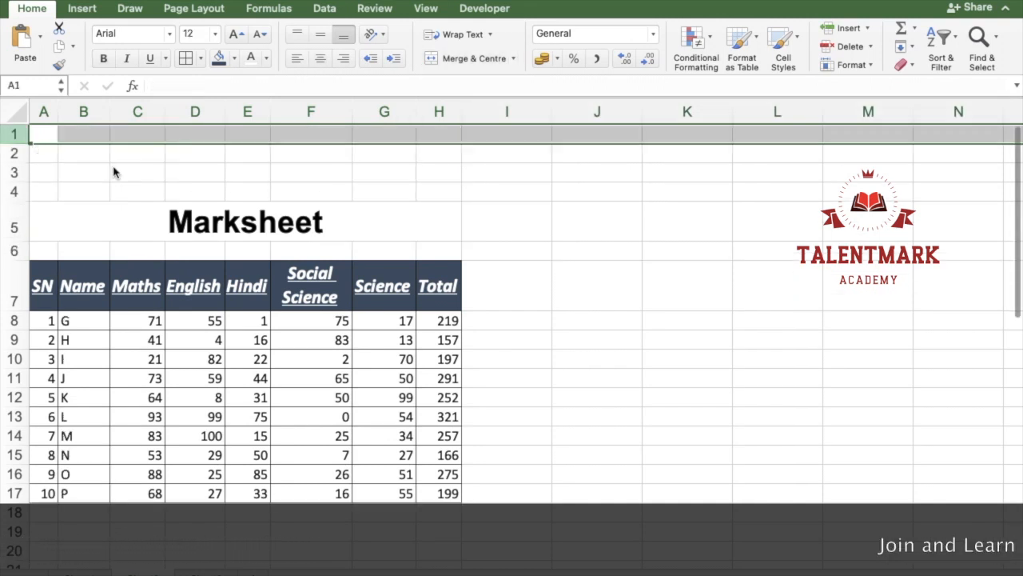
Step: Delete the four blank rows above the Marksheet title
key("ctrl+minus")
key("ctrl+minus")
key("ctrl+minus")
key("ctrl+minus")
key("ctrl+minus")
key("ctrl+minus")
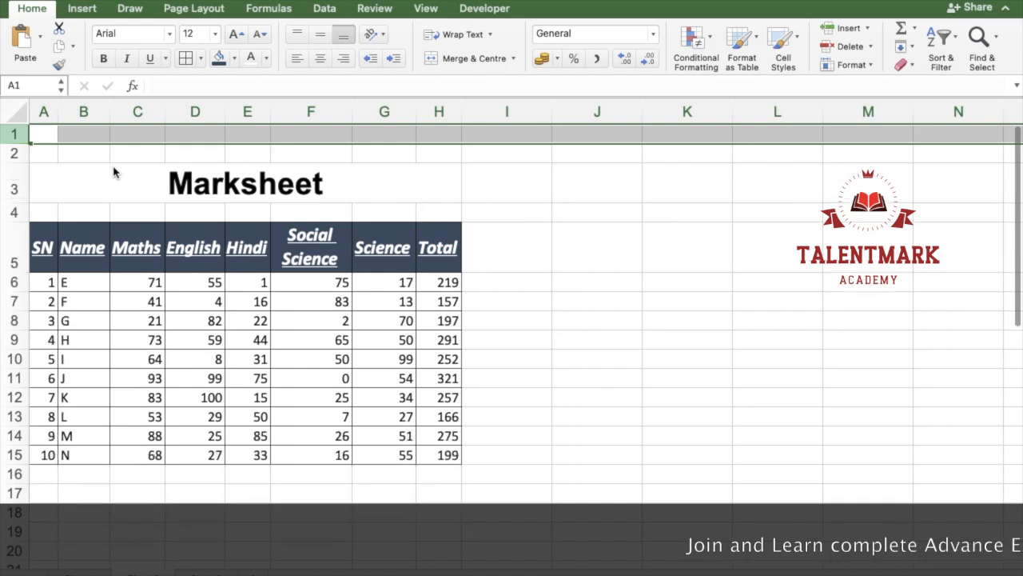
left_click(148, 179)
left_click(270, 176)
left_click(273, 221)
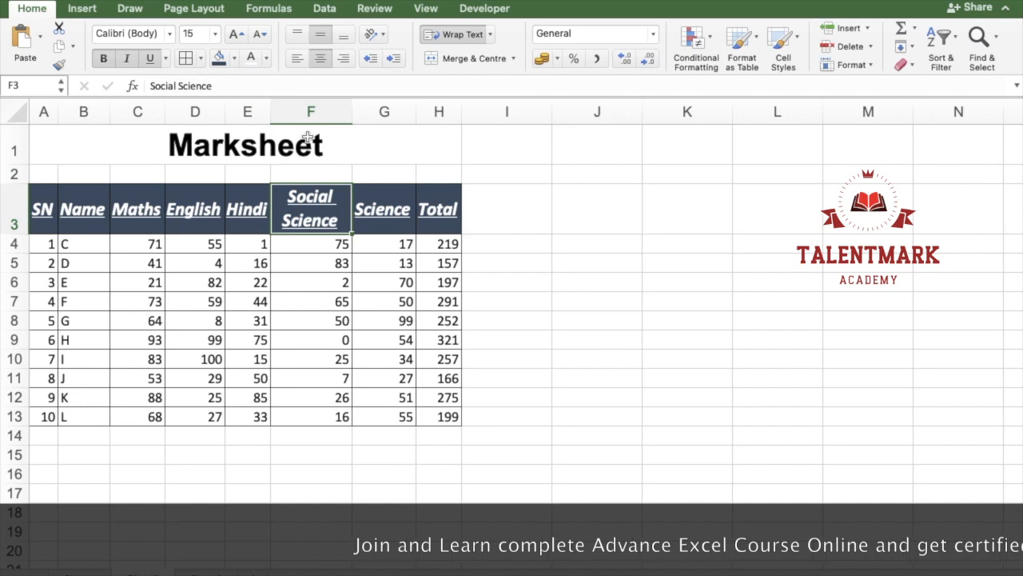
Step: Merge and centre A17:C17, A18:C18 and A19:C19 one row at a time and add borders to all three
left_click(383, 142)
scroll(432, 299, "down", 5)
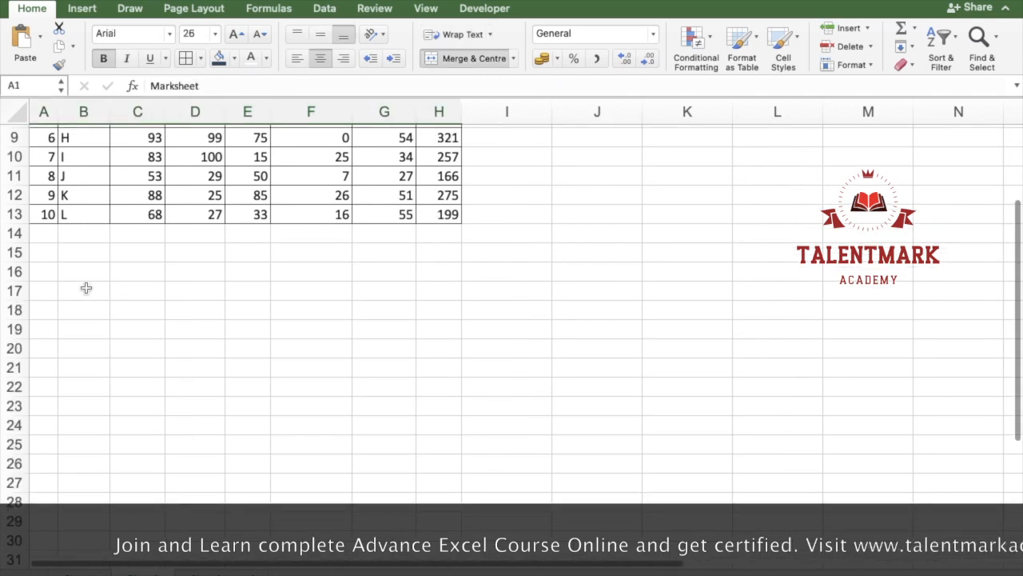
left_click(61, 290)
left_click_drag(61, 290, 132, 290)
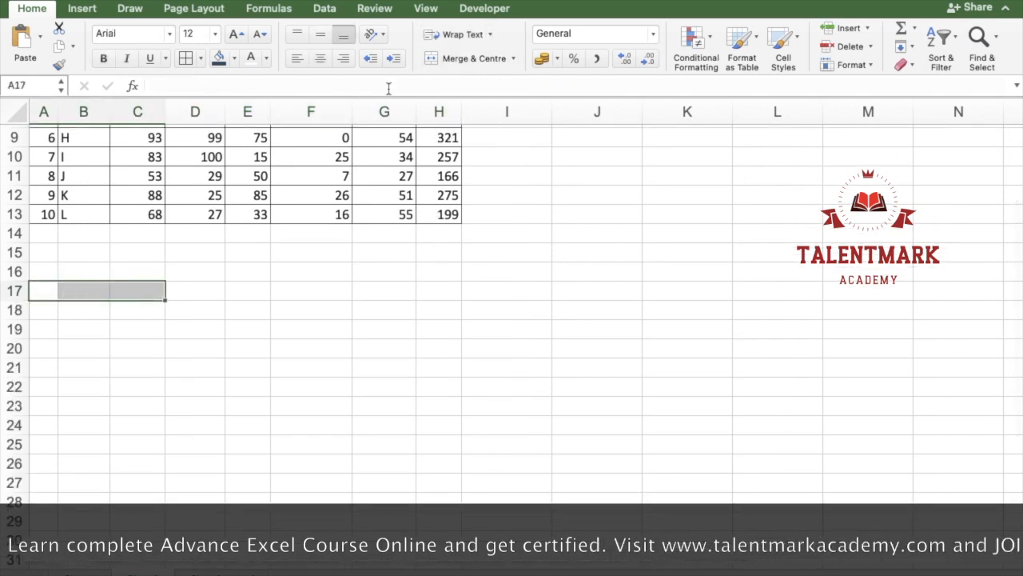
left_click(470, 56)
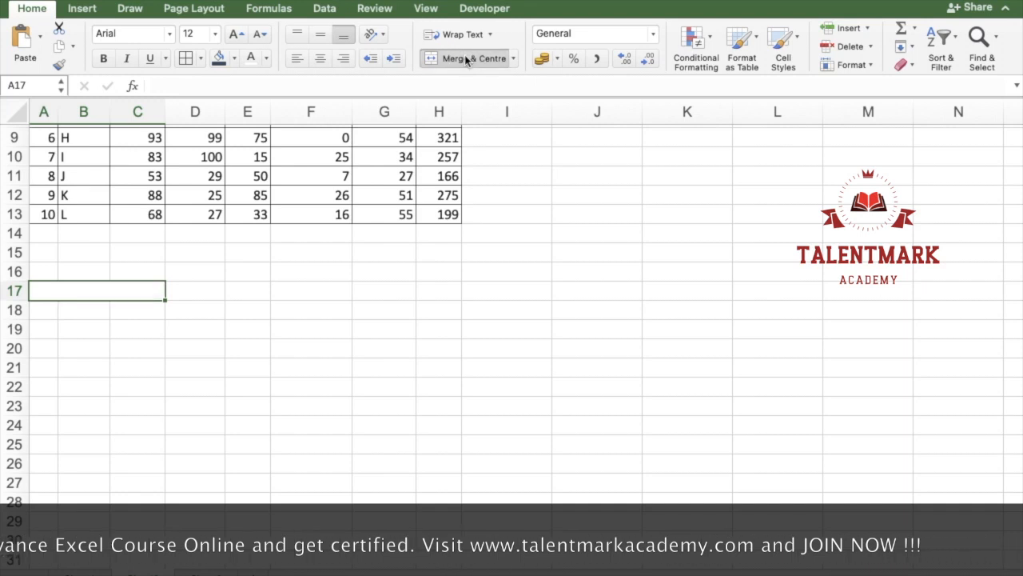
left_click(41, 311)
left_click_drag(42, 310, 130, 313)
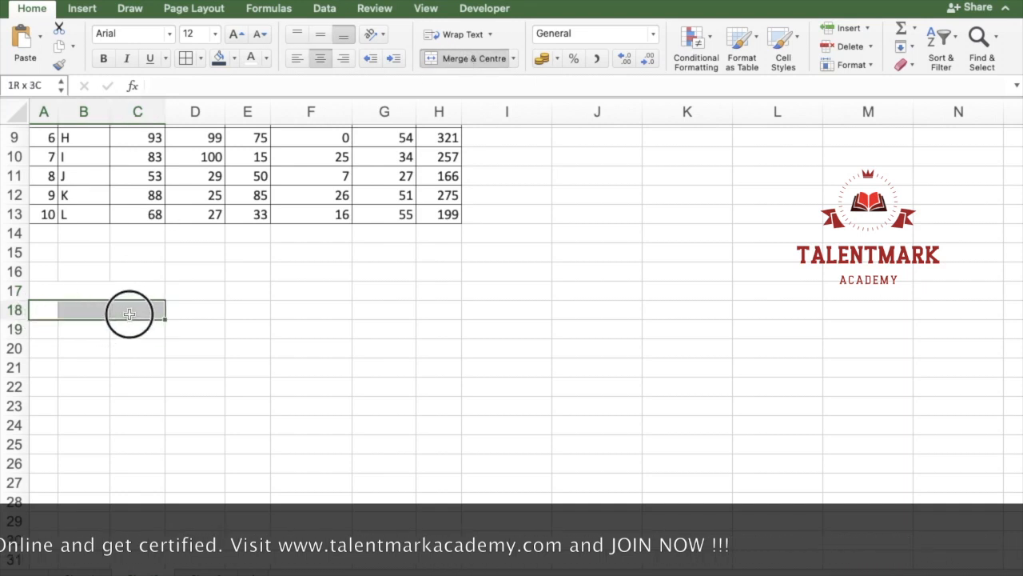
left_click(469, 60)
left_click_drag(52, 330, 123, 324)
left_click(494, 64)
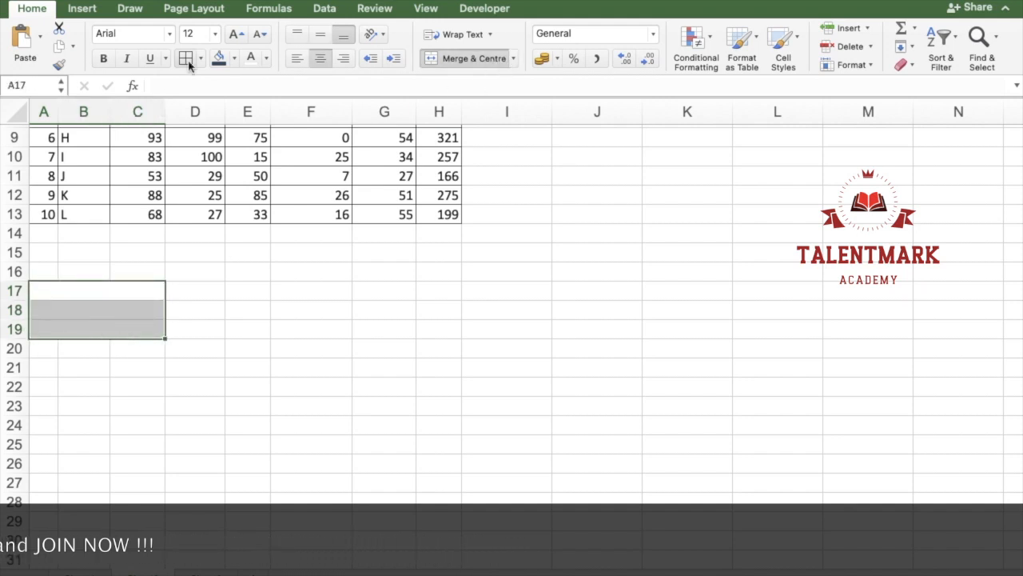
left_click(340, 465)
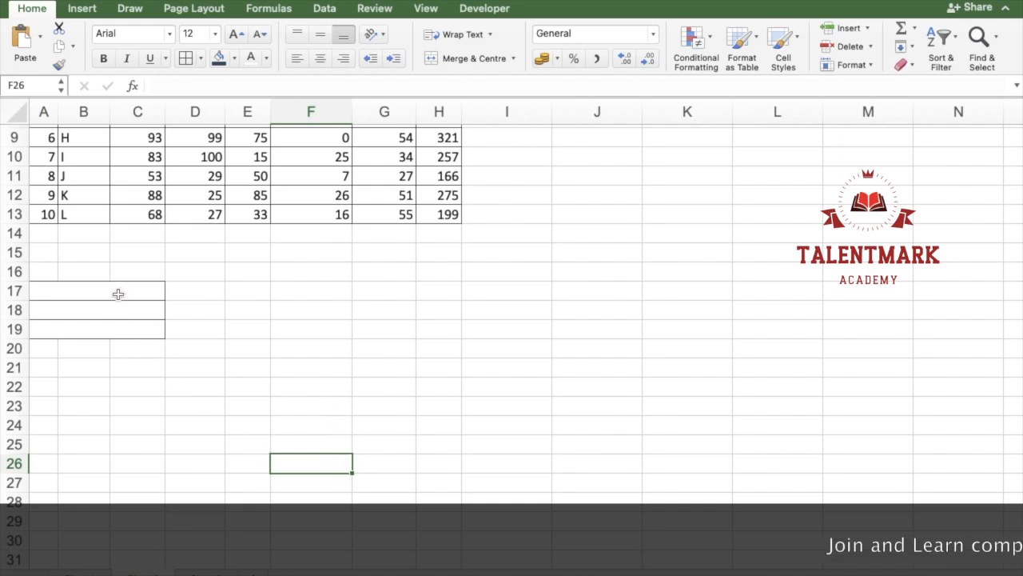
Step: Apply Merge Across to A20:C28 and add borders to the merged rows
left_click_drag(50, 346, 139, 495)
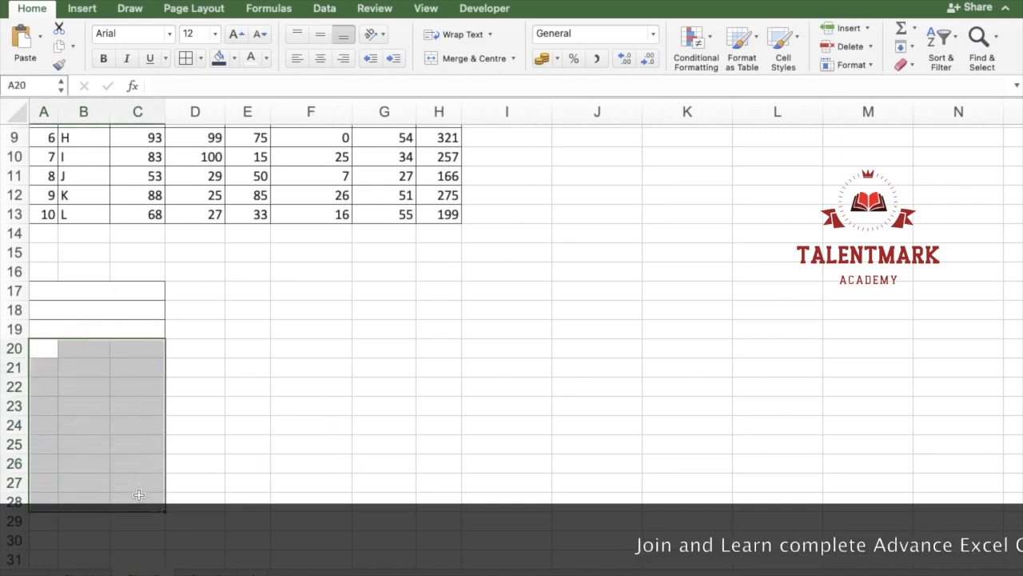
left_click(513, 59)
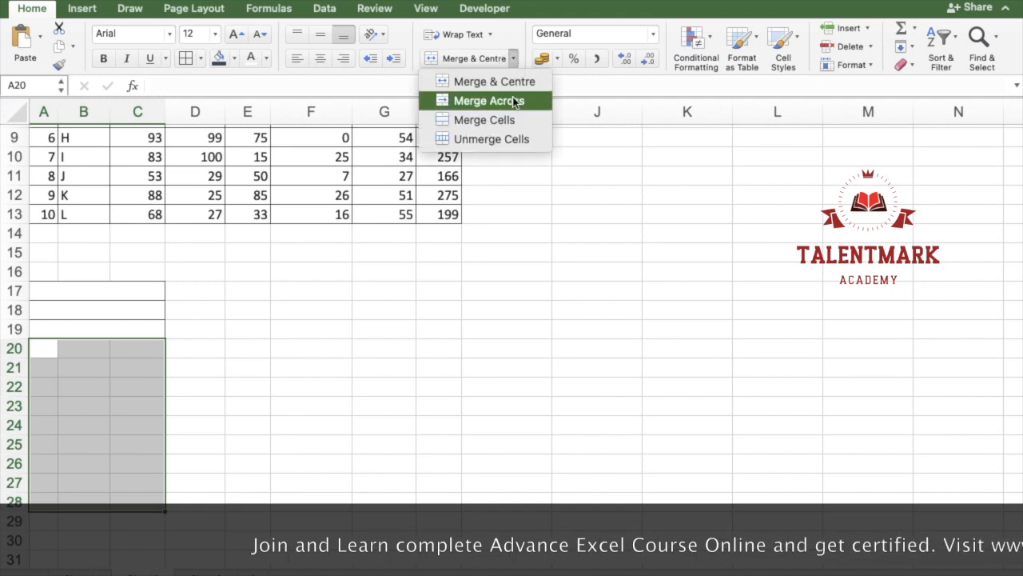
left_click(515, 102)
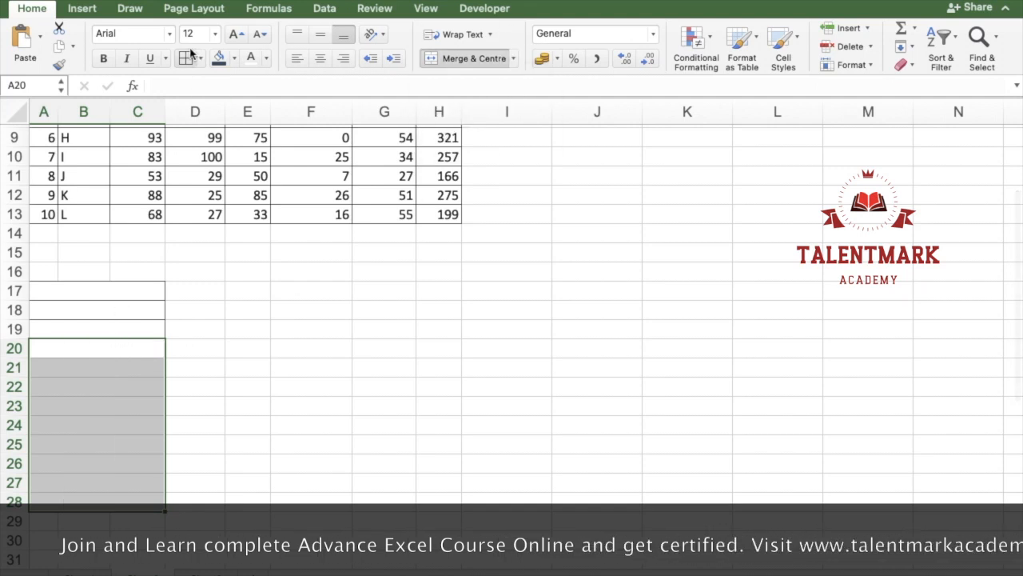
left_click(116, 422)
key("Up")
key("Up")
key("Up")
key("Up")
key("Up")
key("Up")
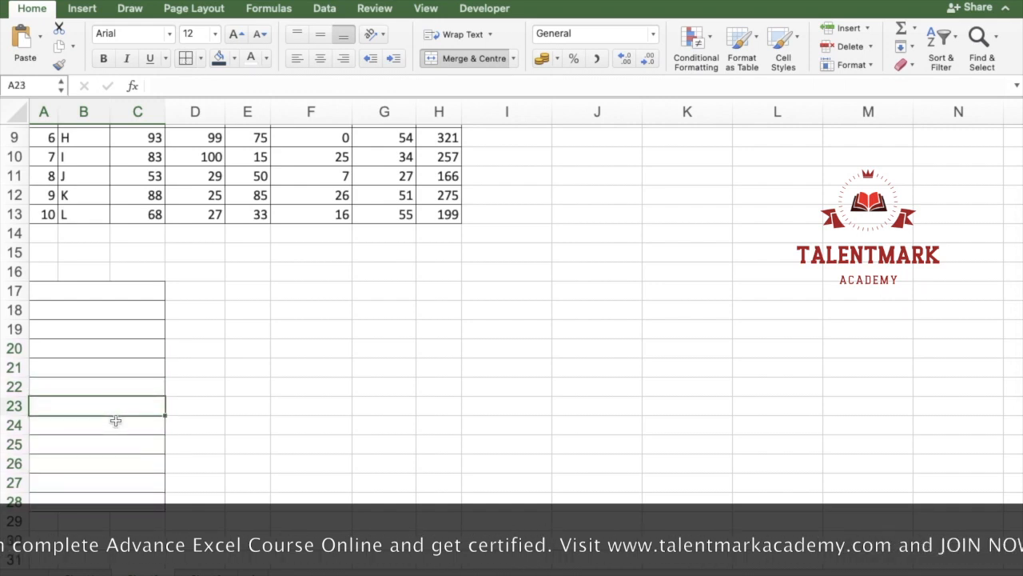
key("Up")
key("Up")
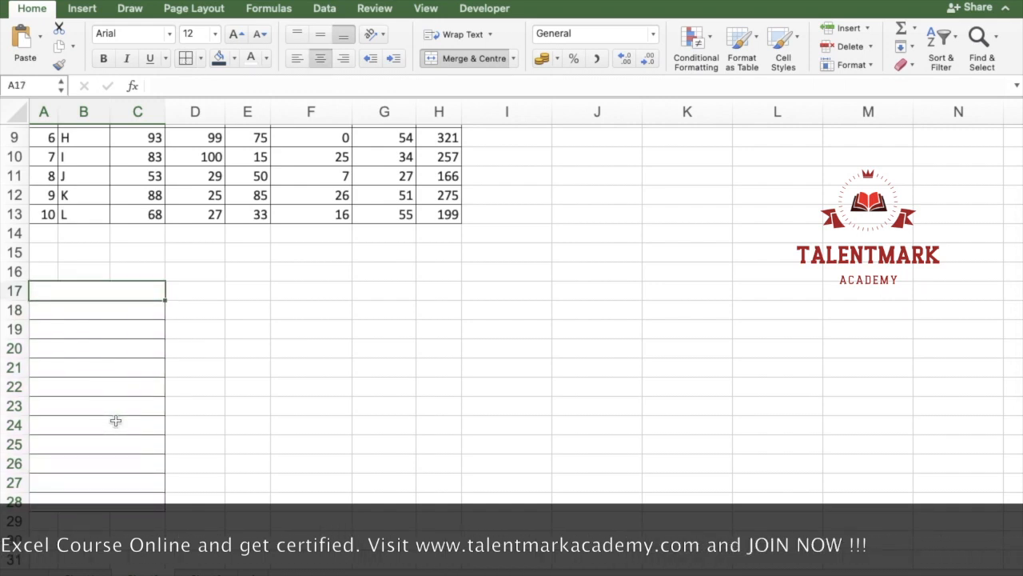
key("Down")
key("Down")
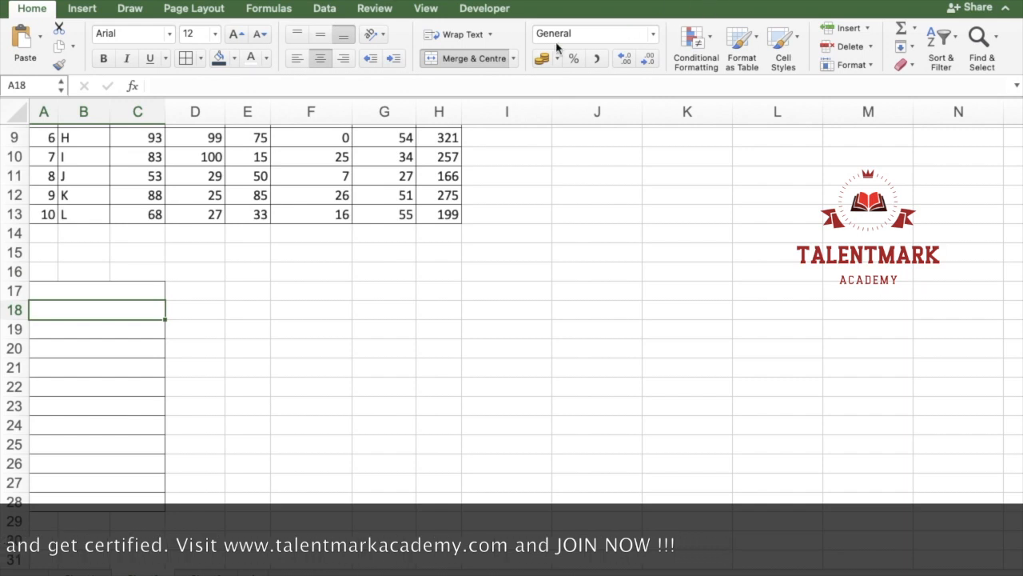
left_click(513, 58)
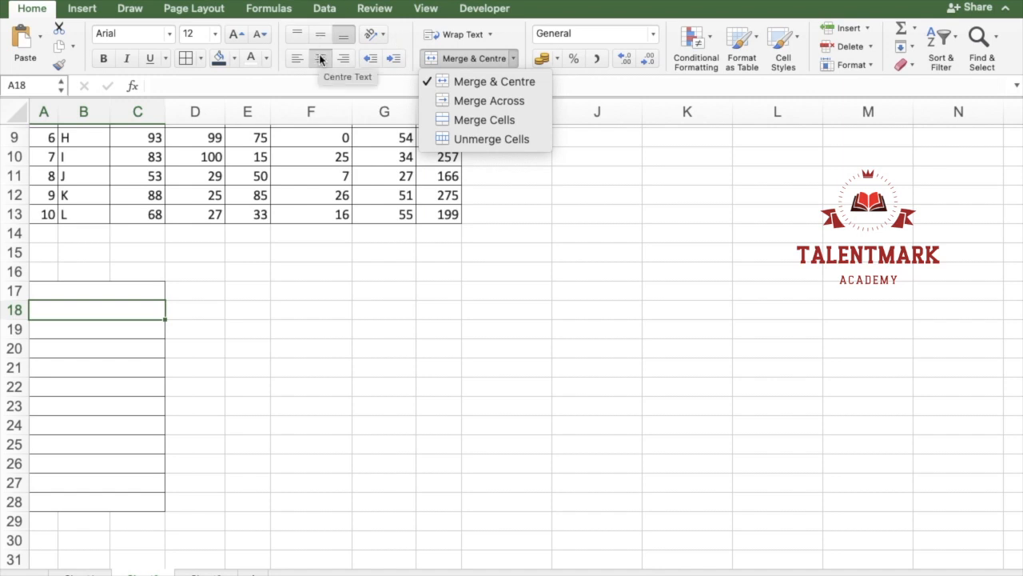
left_click(512, 64)
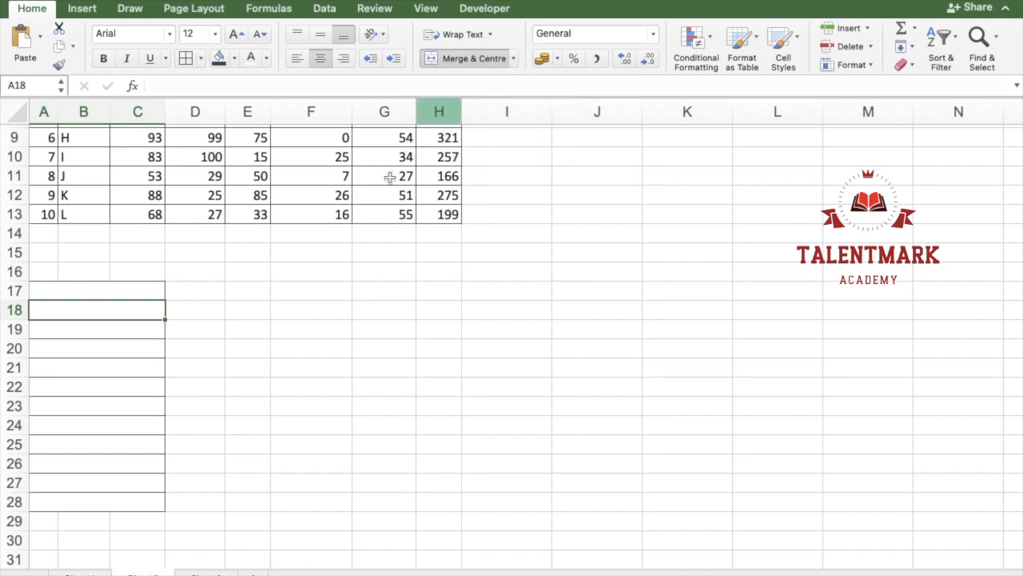
Step: Apply the Heading 1 cell style to the Marksheet title in row 1
scroll(296, 249, "up", 5)
left_click(320, 155)
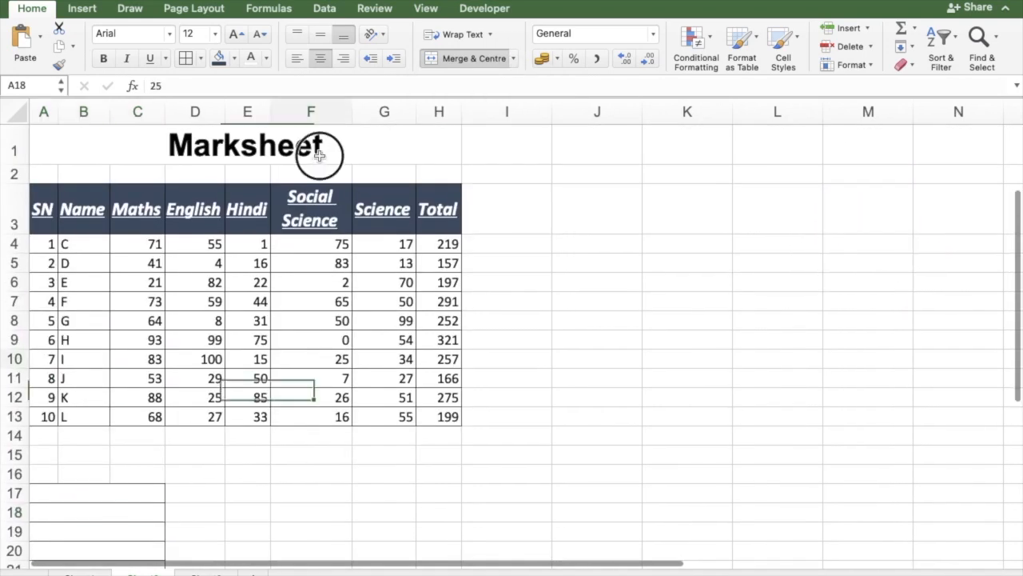
left_click(400, 138)
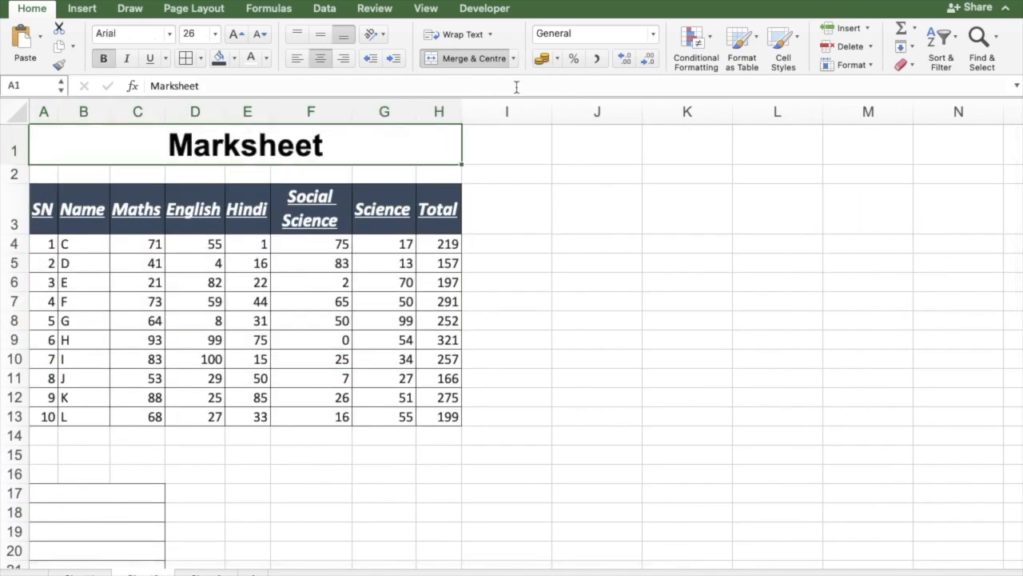
left_click(781, 40)
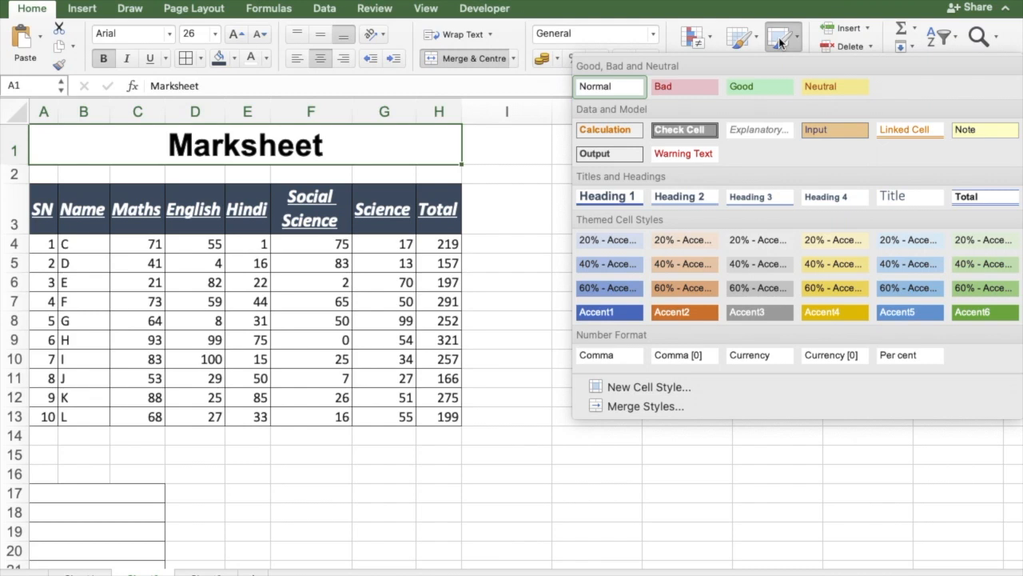
left_click(605, 198)
left_click(561, 199)
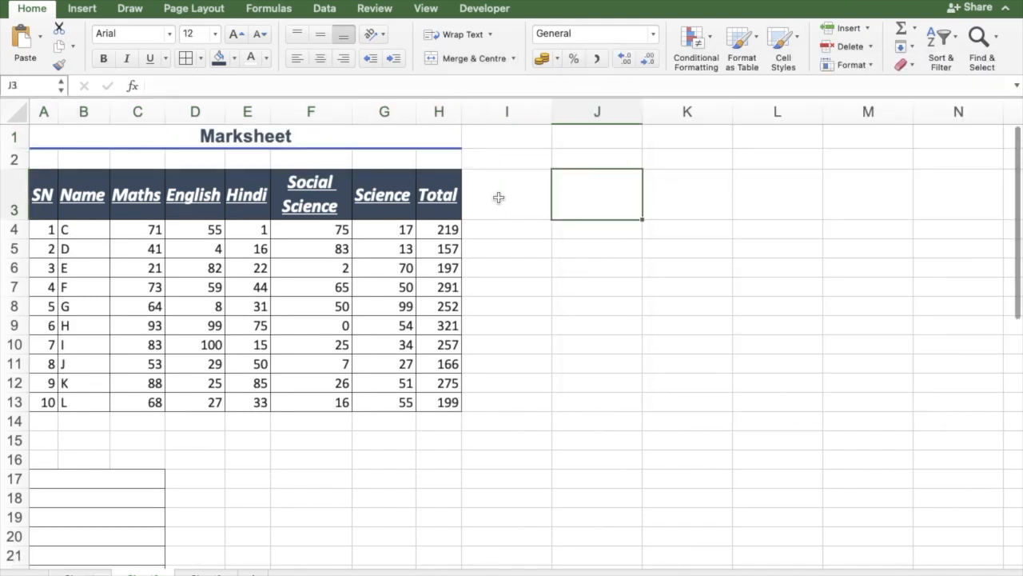
Step: Increase the Marksheet title's font size to 24
left_click(313, 130)
left_click(235, 33)
left_click(235, 33)
left_click(235, 32)
left_click(235, 33)
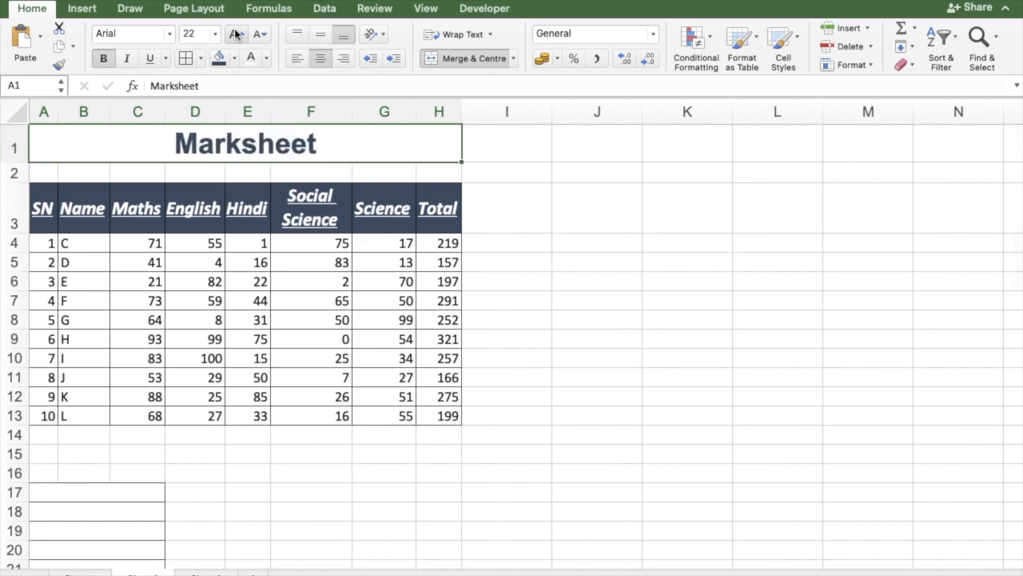
left_click(690, 280)
left_click(384, 141)
left_click(782, 40)
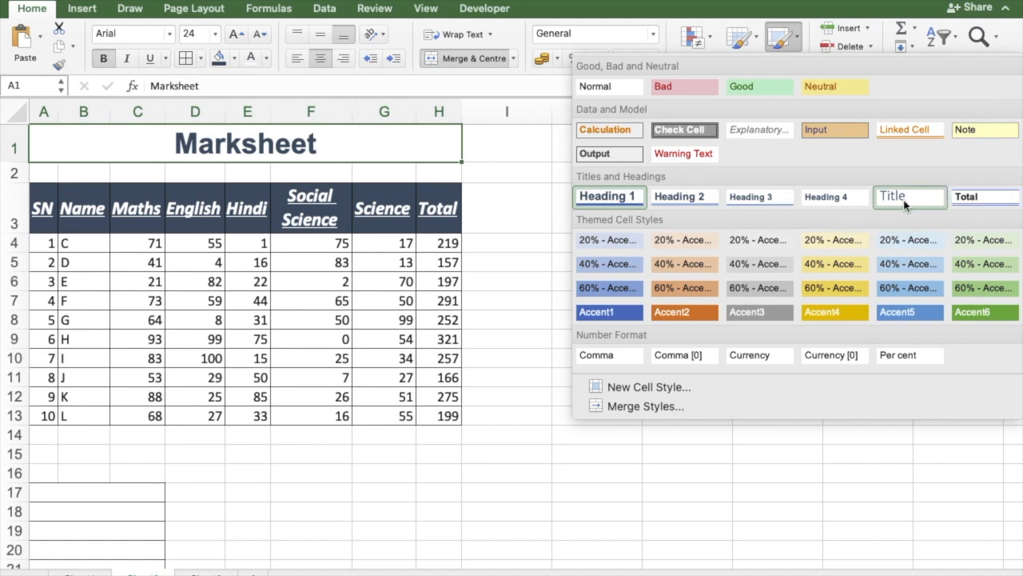
left_click(48, 420)
Step: Merge and centre A14:B14 below the marks table and enter the label Total
left_click_drag(57, 427, 450, 432)
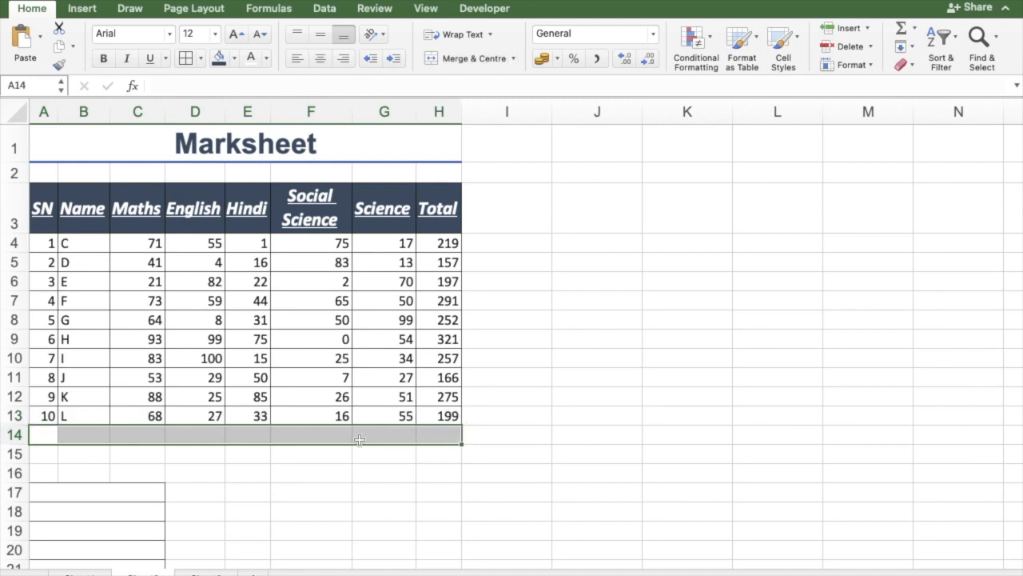
left_click_drag(48, 432, 82, 434)
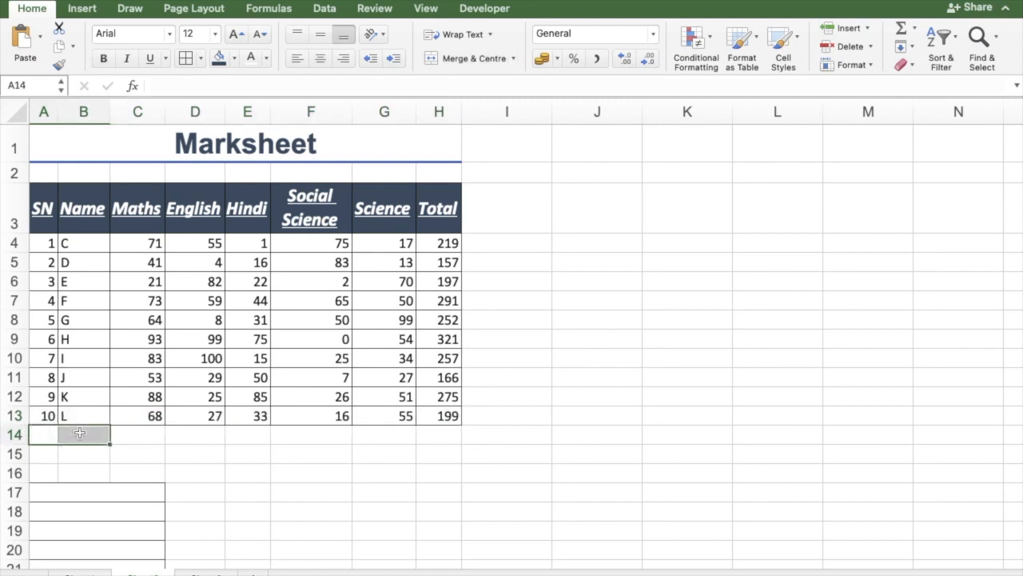
left_click(459, 62)
type("Total")
key("Tab")
Step: Apply the Total cell style to the Total row across A14:H14
key("Left")
key("shift+Right")
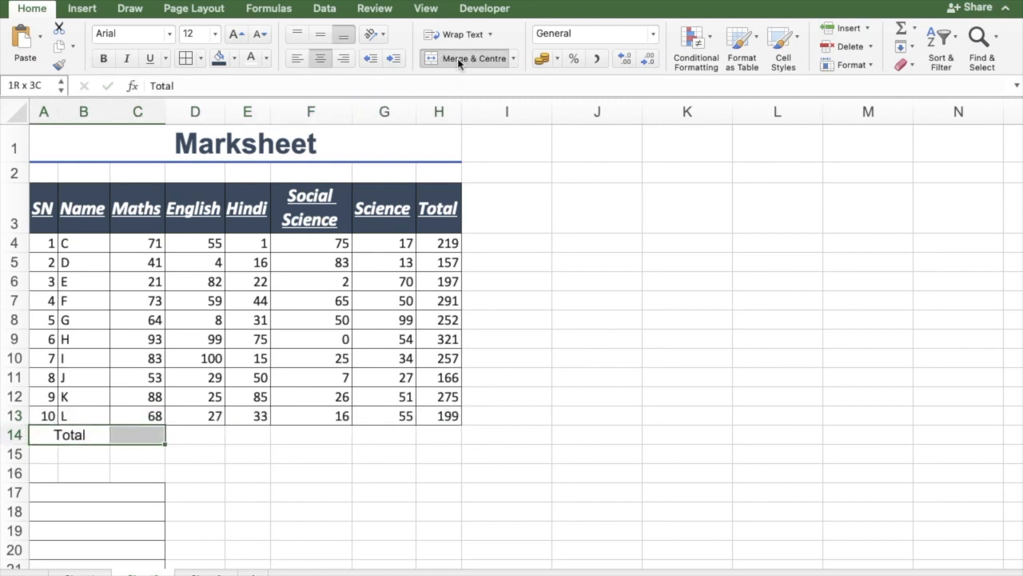
key("shift+Right")
key("shift+Right")
key("shift+Right")
key("shift+Right")
key("shift+Right")
left_click(785, 37)
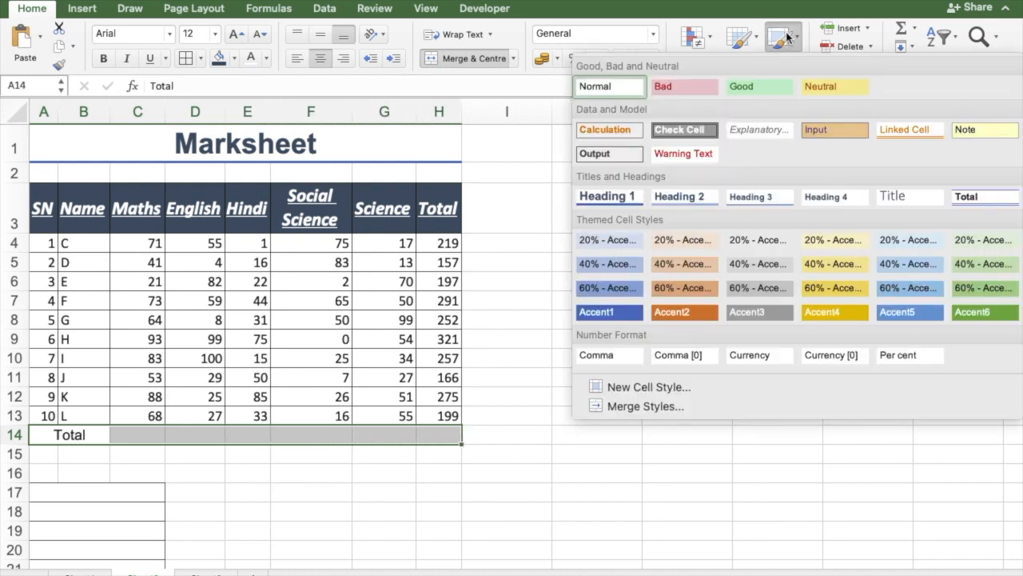
left_click(1005, 199)
left_click(699, 318)
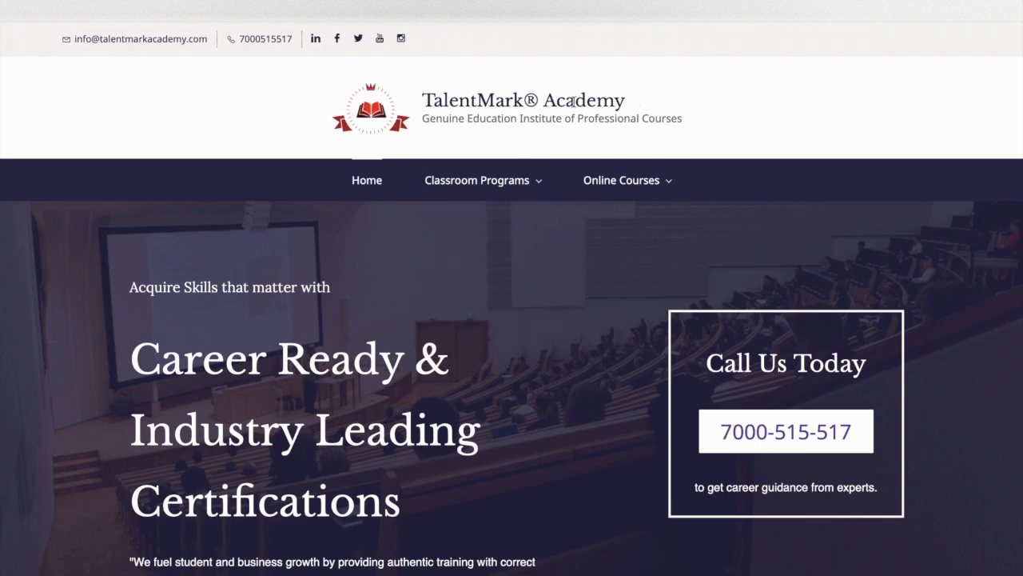
Step: Switch to the TalentMark Academy website and open the Advance Excel Course (ONLINE) page
mouse_move(667, 183)
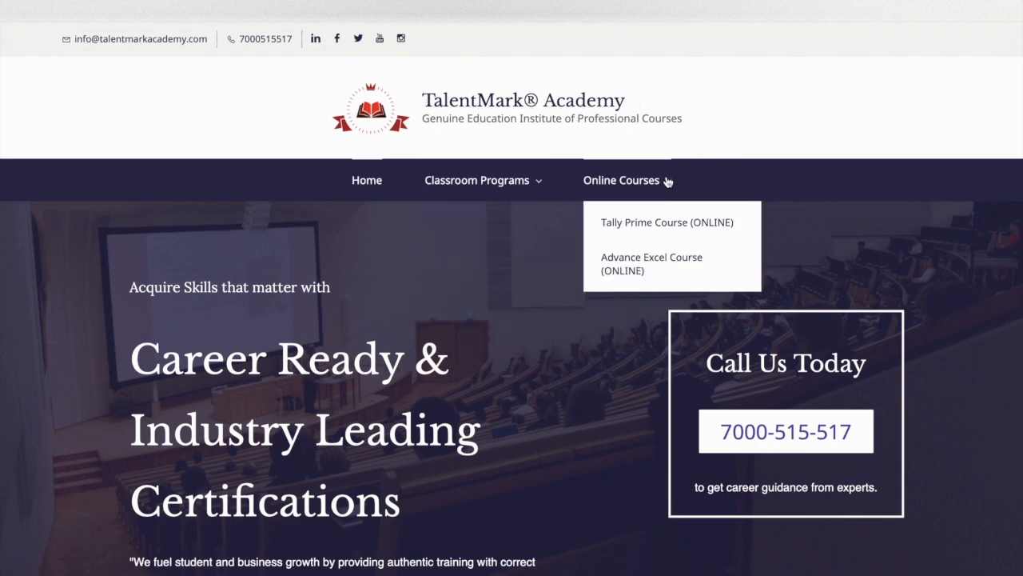
left_click(654, 272)
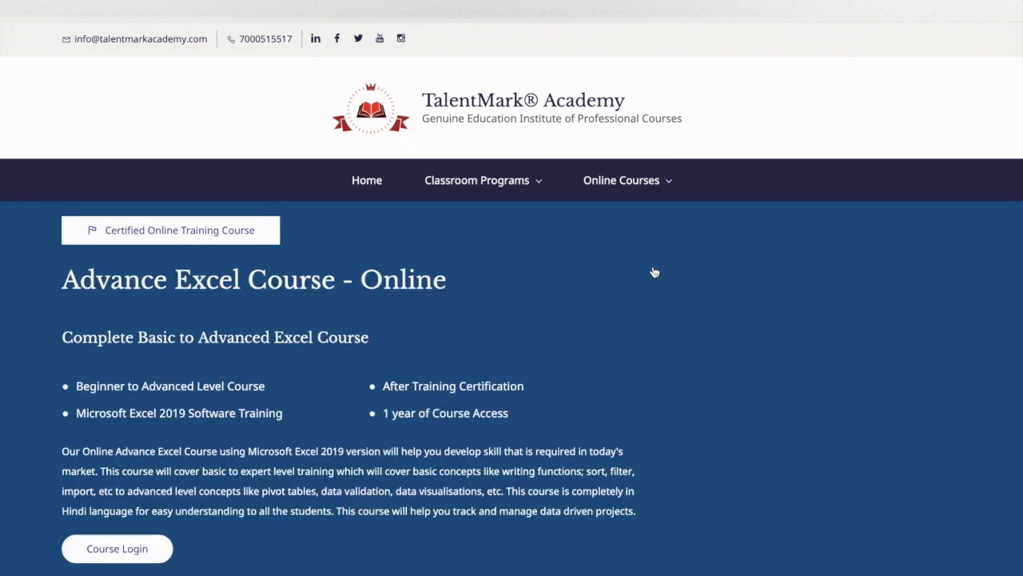